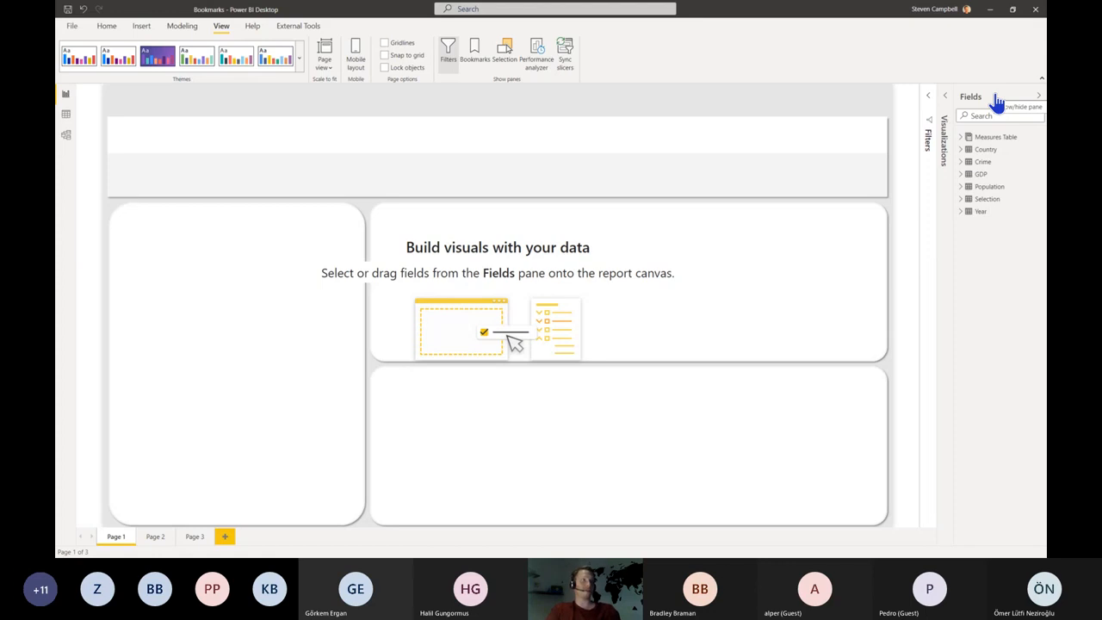
Step: Collapse the Fields pane and show the Bookmarks and Selection panes beside the report canvas
{"action": "left_click", "coordinate": [996, 100]}
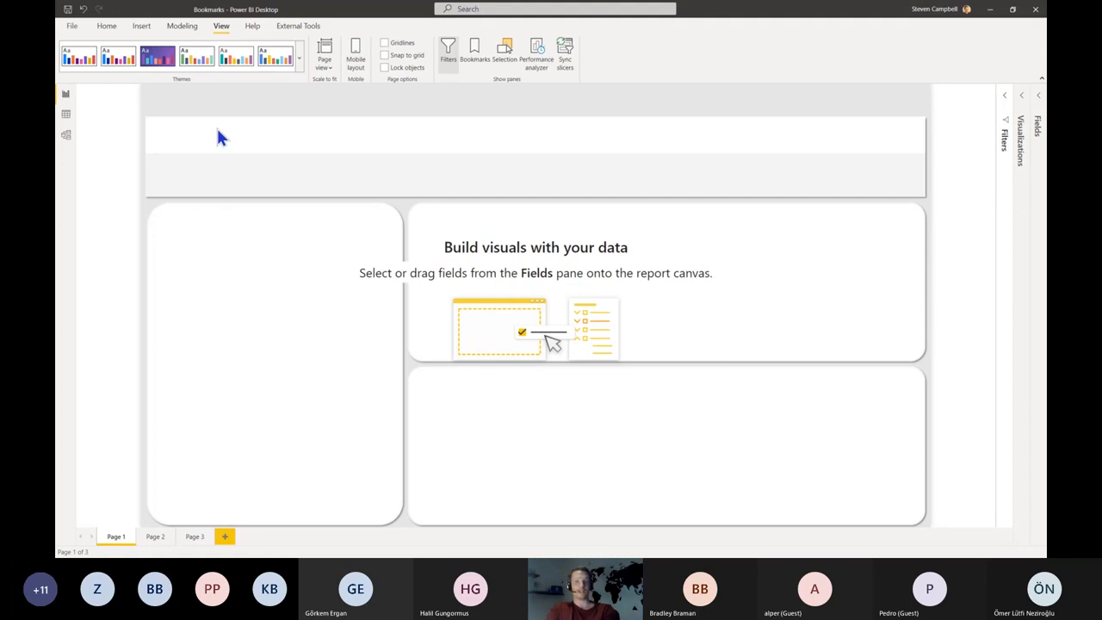
{"action": "left_click", "coordinate": [108, 28]}
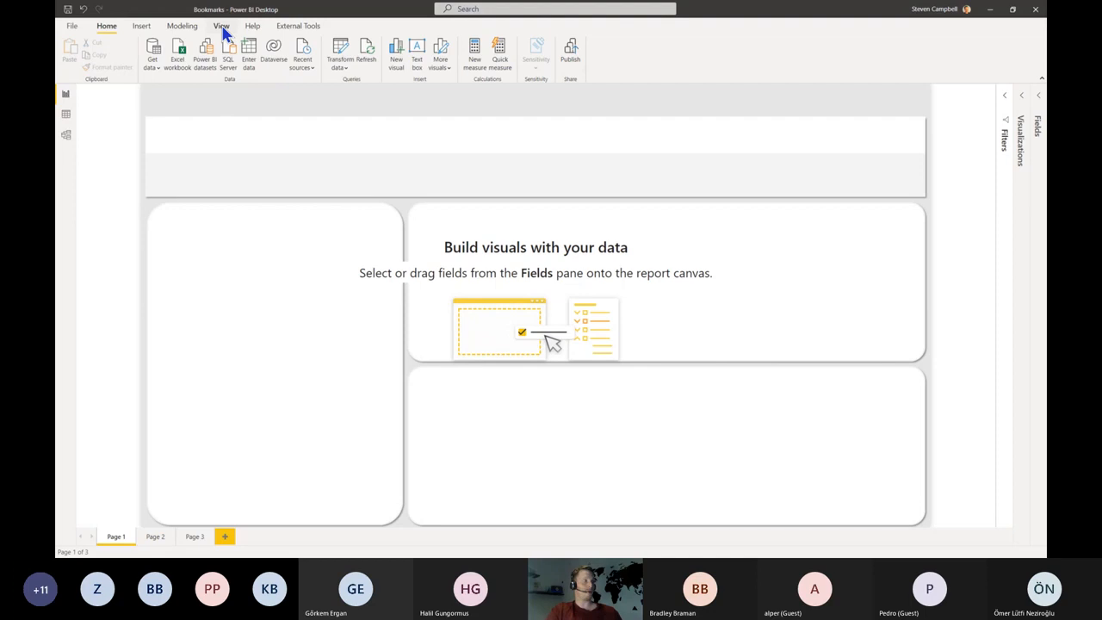
{"action": "left_click", "coordinate": [222, 27]}
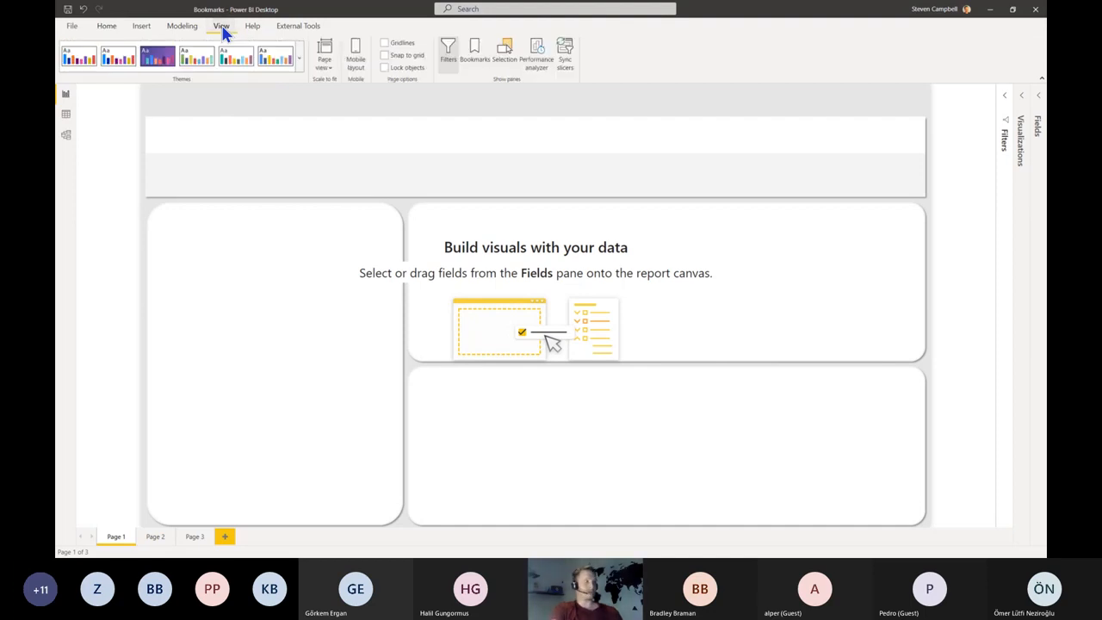
{"action": "key", "text": "ctrl+1"}
{"action": "left_click", "coordinate": [222, 49]}
{"action": "mouse_move", "coordinate": [195, 74]}
{"action": "left_mouse_down"}
{"action": "mouse_move", "coordinate": [244, 74]}
{"action": "mouse_move", "coordinate": [260, 37]}
{"action": "left_mouse_up"}
{"action": "key", "text": "Escape"}
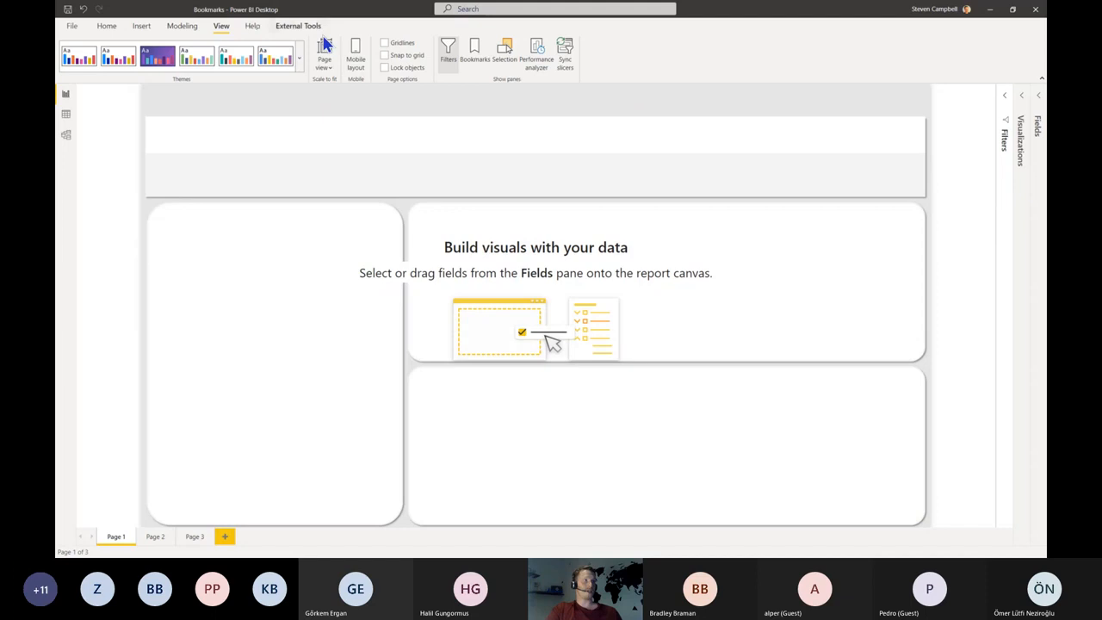
{"action": "left_click", "coordinate": [475, 60]}
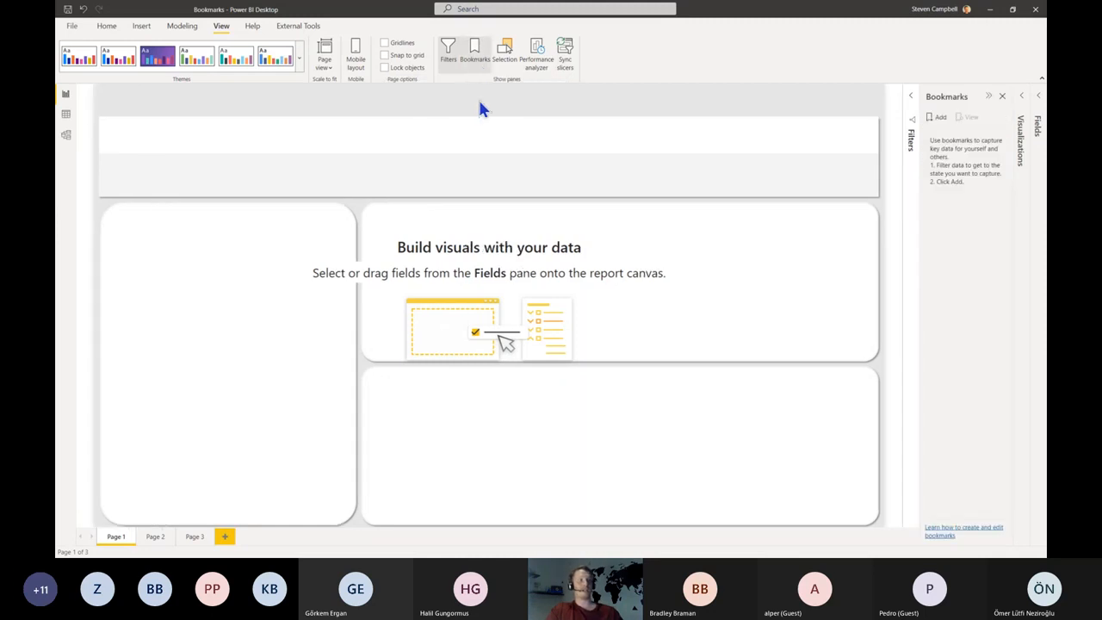
{"action": "left_click", "coordinate": [504, 53]}
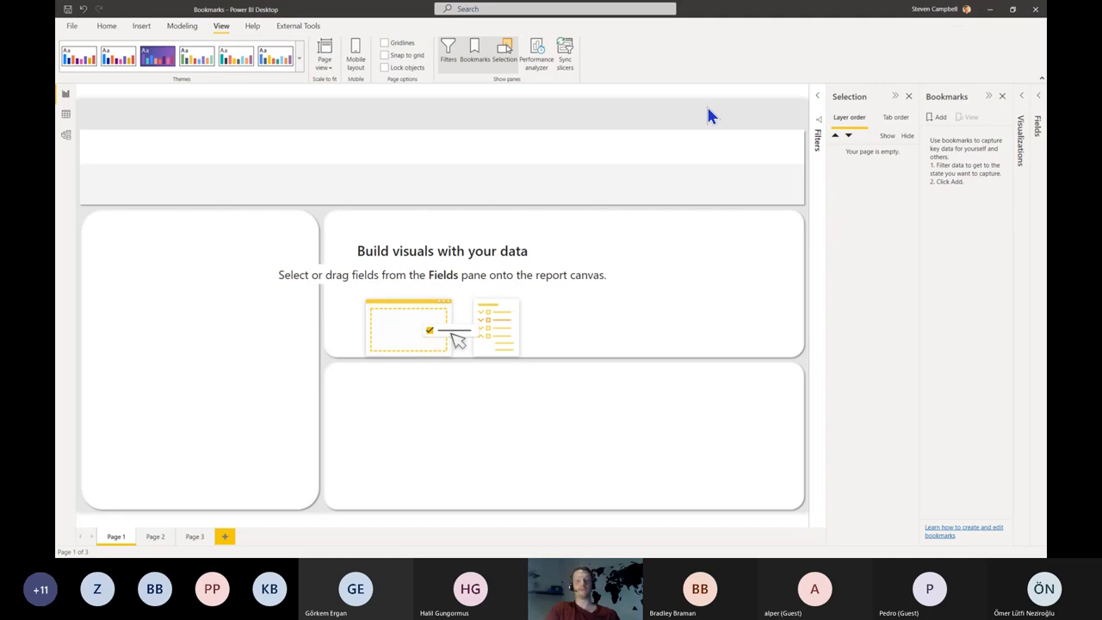
Step: Add a clustered bar chart of Population by Country Name and size it to fill the tall card beside the two stacked cards
{"action": "left_click", "coordinate": [1021, 97]}
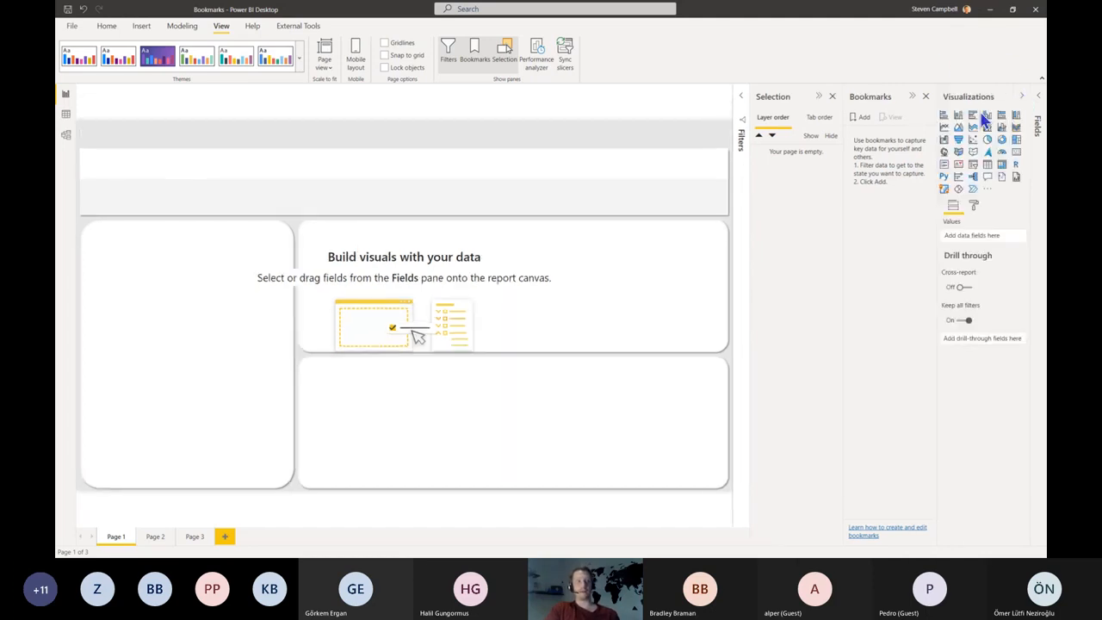
{"action": "left_click", "coordinate": [972, 116]}
{"action": "left_click", "coordinate": [1038, 96]}
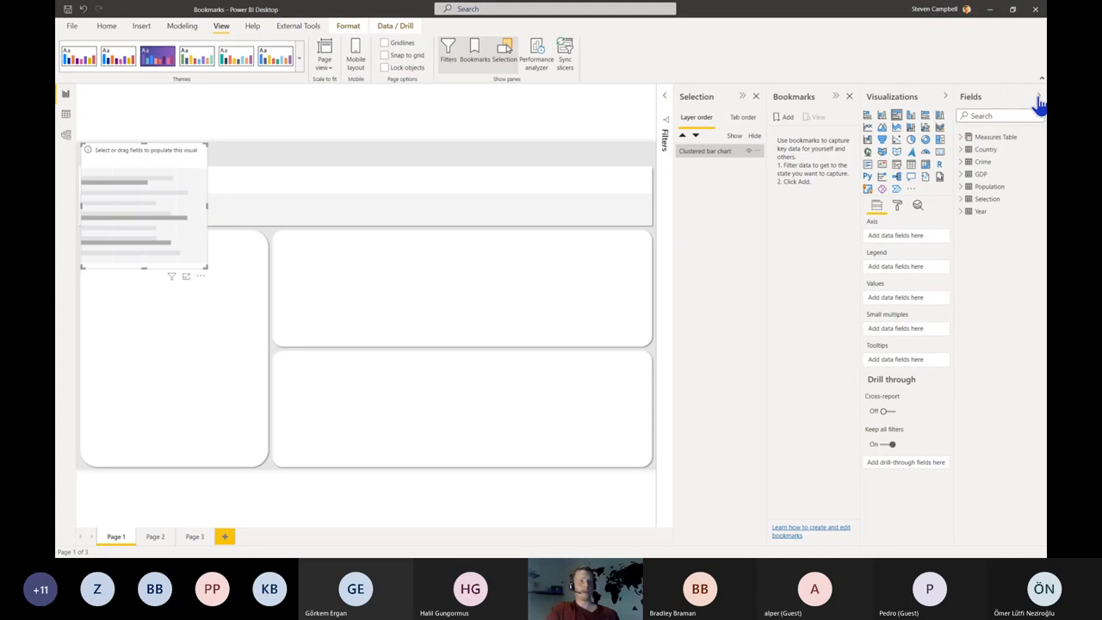
{"action": "left_click", "coordinate": [965, 151]}
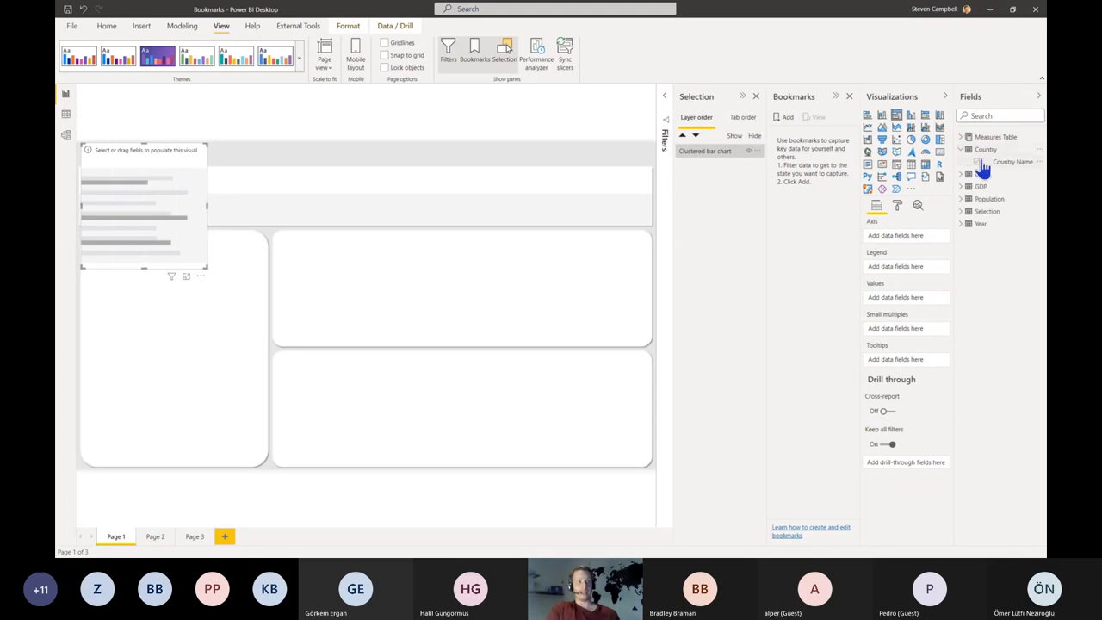
{"action": "left_click_drag", "start_coordinate": [985, 164], "coordinate": [903, 241]}
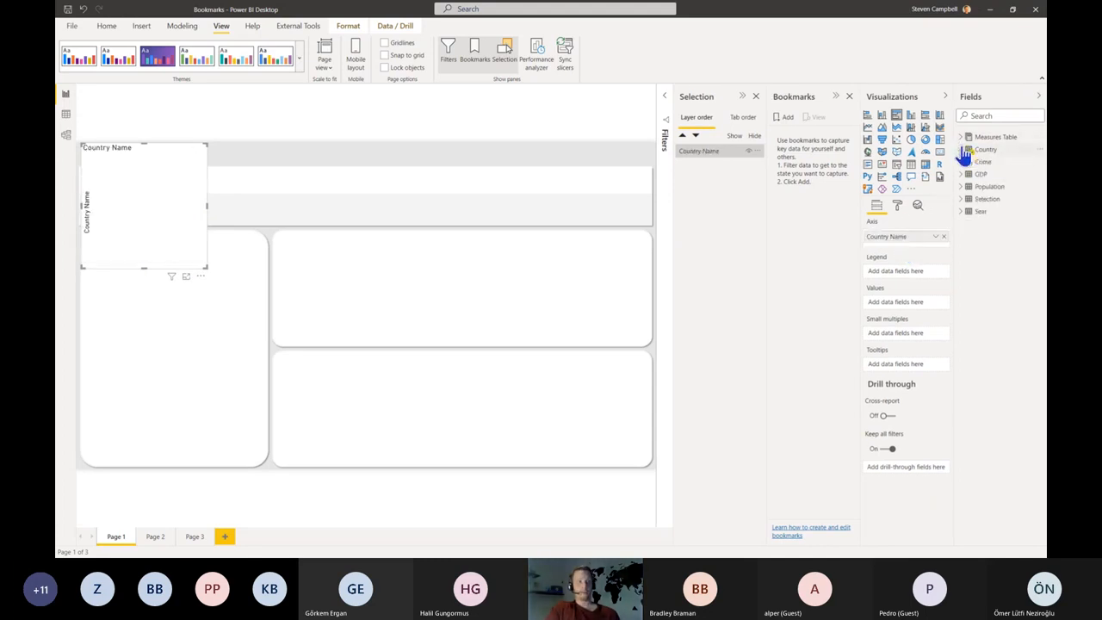
{"action": "left_click", "coordinate": [962, 138]}
{"action": "left_click_drag", "start_coordinate": [990, 151], "coordinate": [920, 307]}
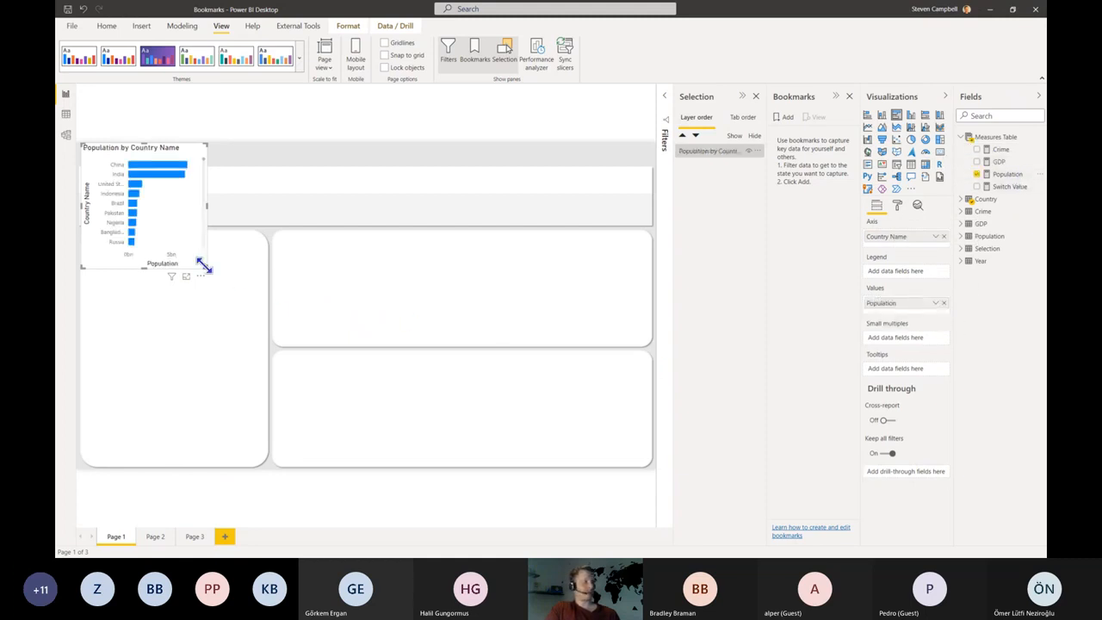
{"action": "left_click_drag", "start_coordinate": [182, 261], "coordinate": [265, 462]}
{"action": "left_click", "coordinate": [428, 333]}
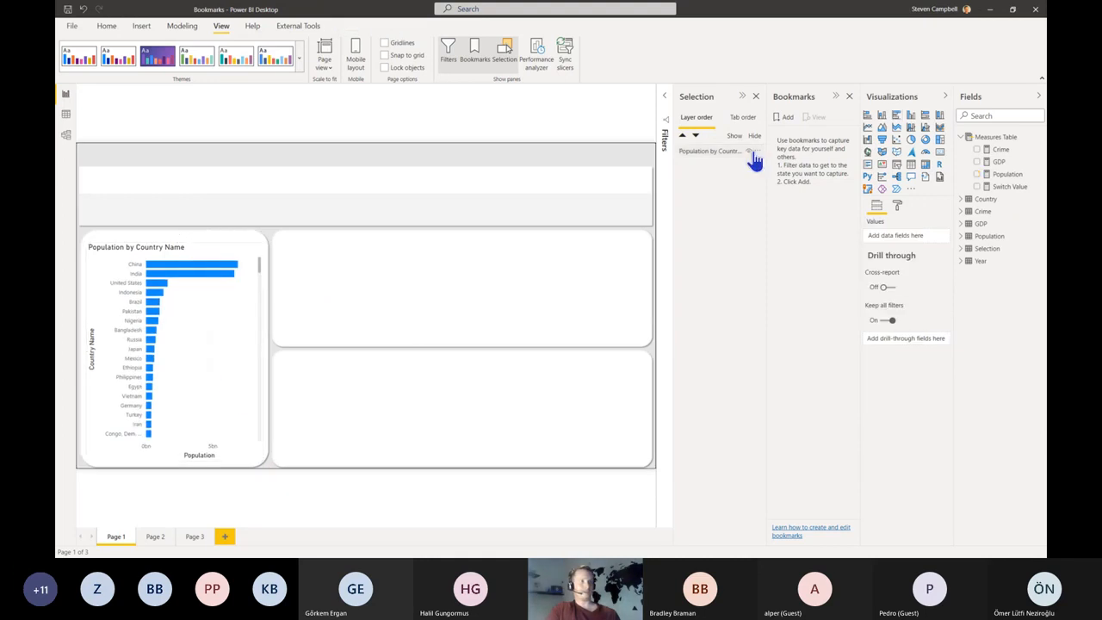
Step: Add a line chart of Population by Year and fit it inside the upper of the two stacked cards
{"action": "left_click", "coordinate": [867, 126]}
{"action": "left_click_drag", "start_coordinate": [216, 251], "coordinate": [403, 348]}
{"action": "left_click_drag", "start_coordinate": [452, 457], "coordinate": [637, 328]}
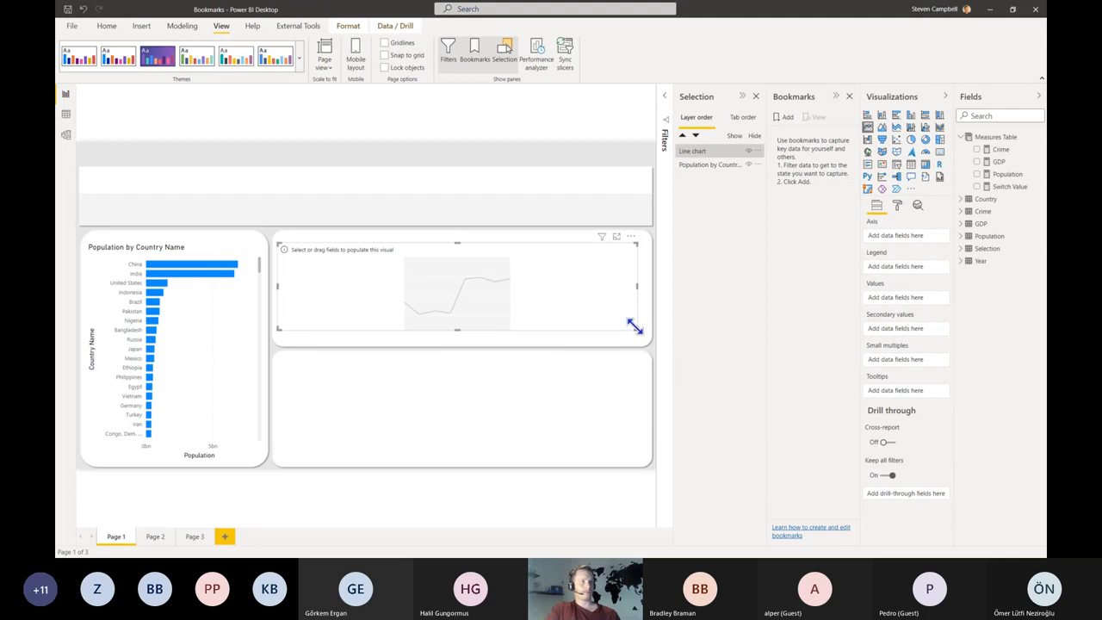
{"action": "left_click", "coordinate": [962, 262]}
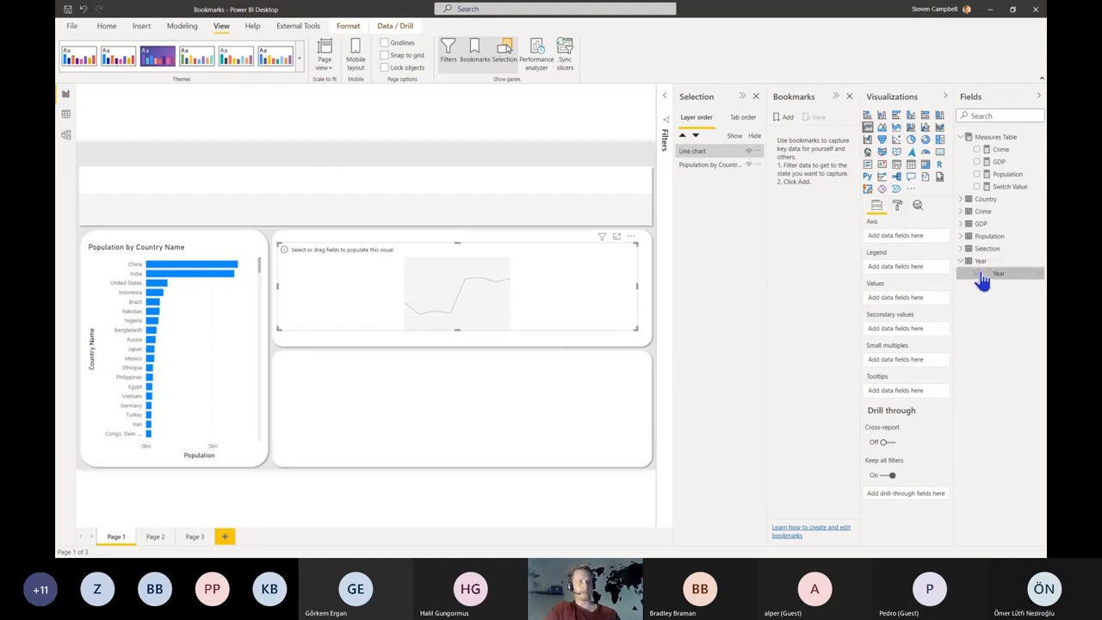
{"action": "left_click", "coordinate": [977, 273]}
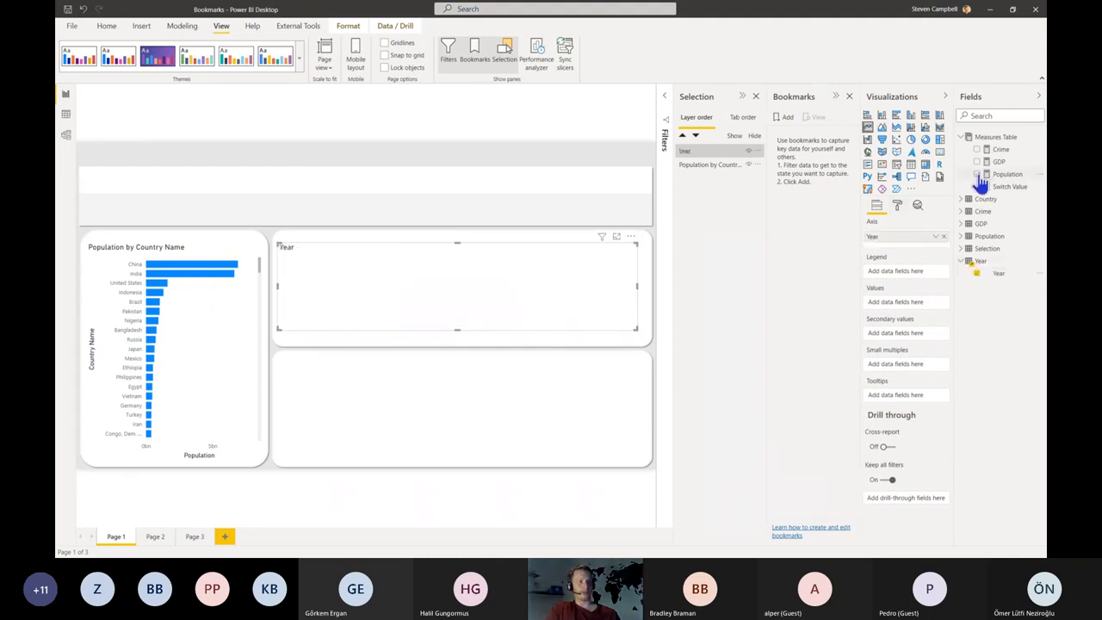
{"action": "left_click", "coordinate": [977, 174]}
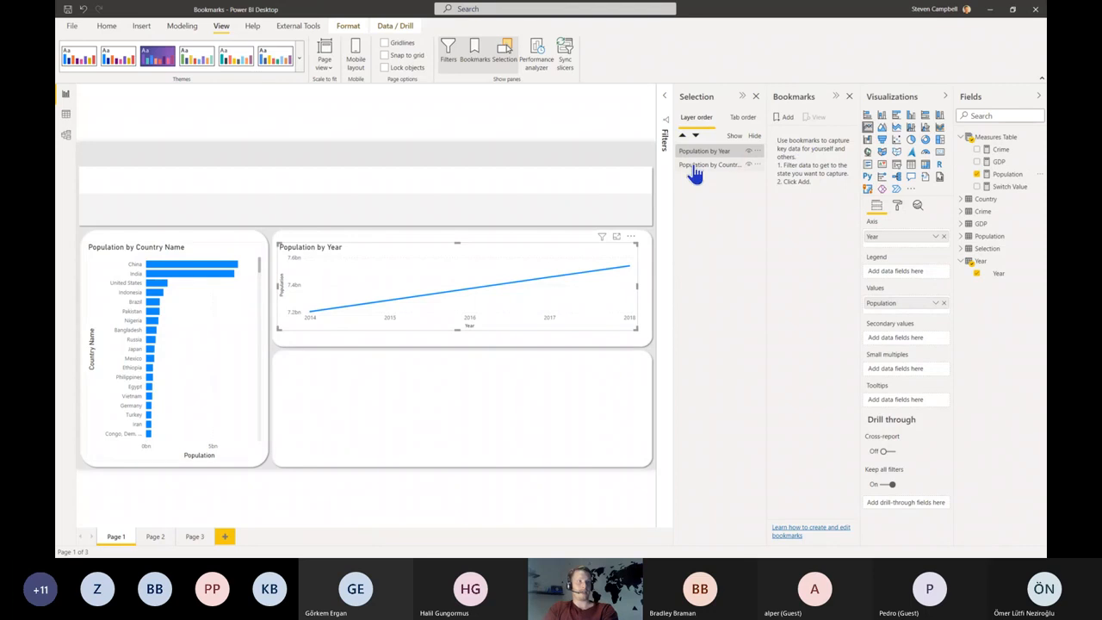
{"action": "left_click", "coordinate": [577, 174]}
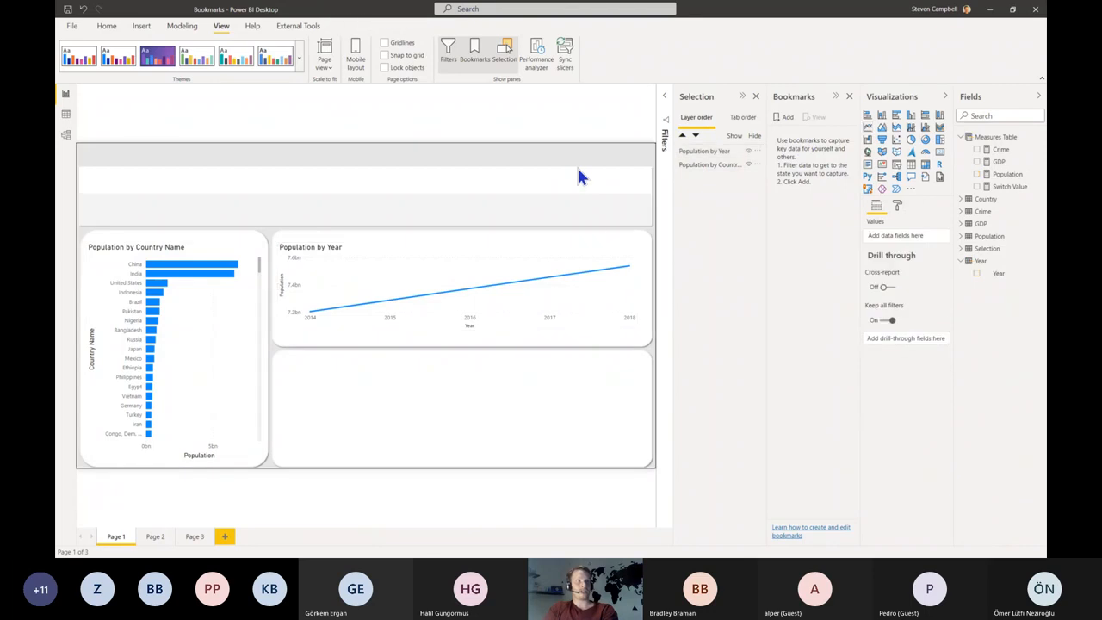
Step: Add a Year slicer and shrink it to fit in the header band above the bar chart
{"action": "left_click", "coordinate": [977, 274]}
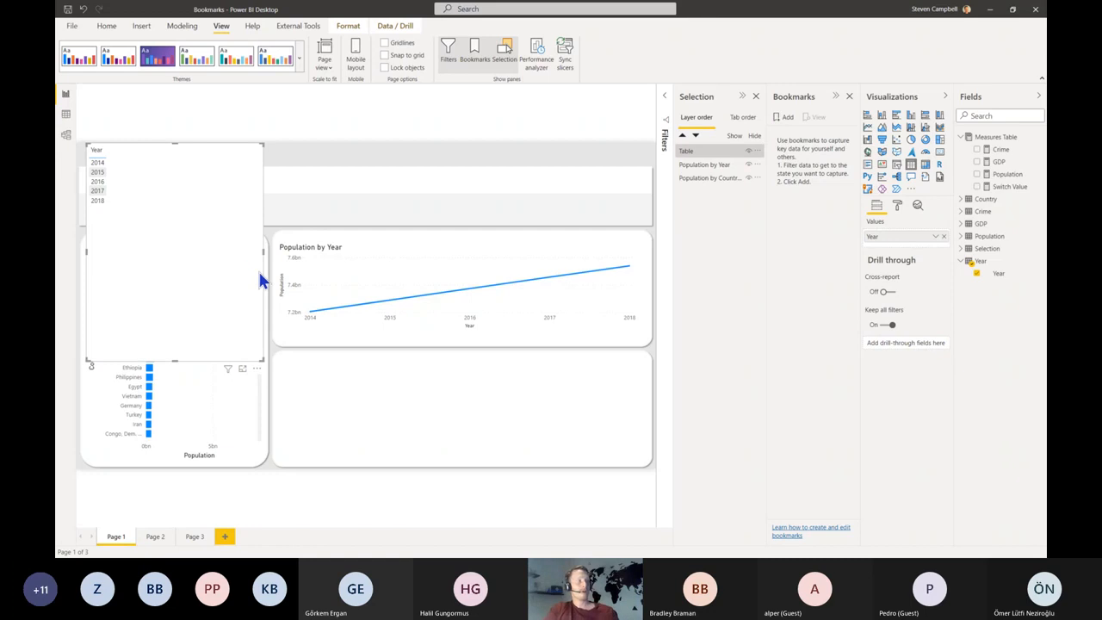
{"action": "left_click_drag", "start_coordinate": [241, 273], "coordinate": [270, 297]}
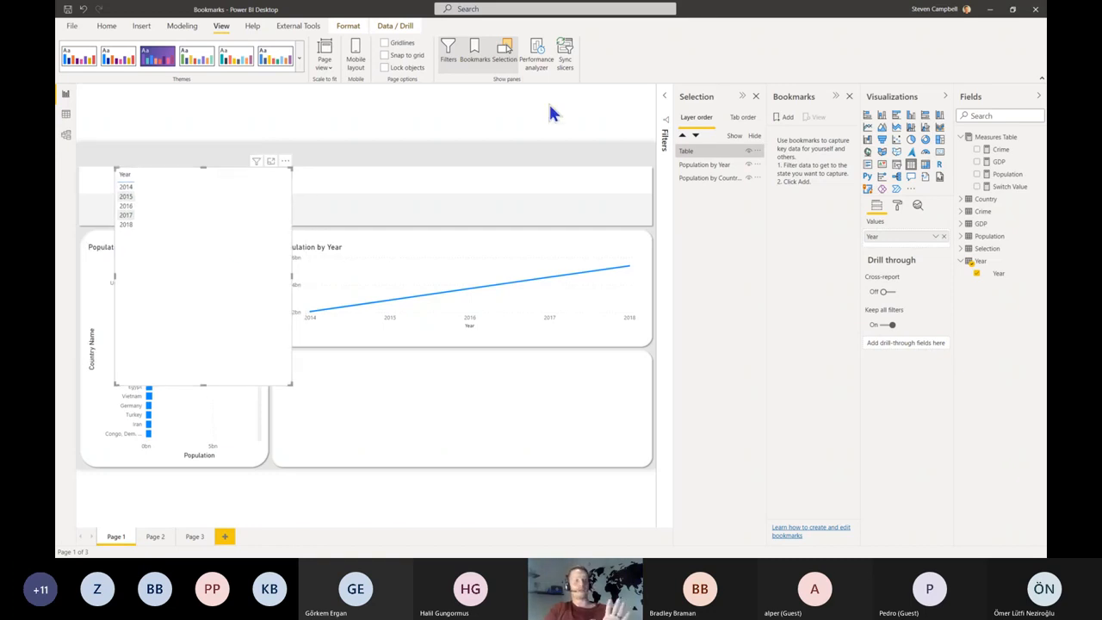
{"action": "left_click", "coordinate": [896, 165]}
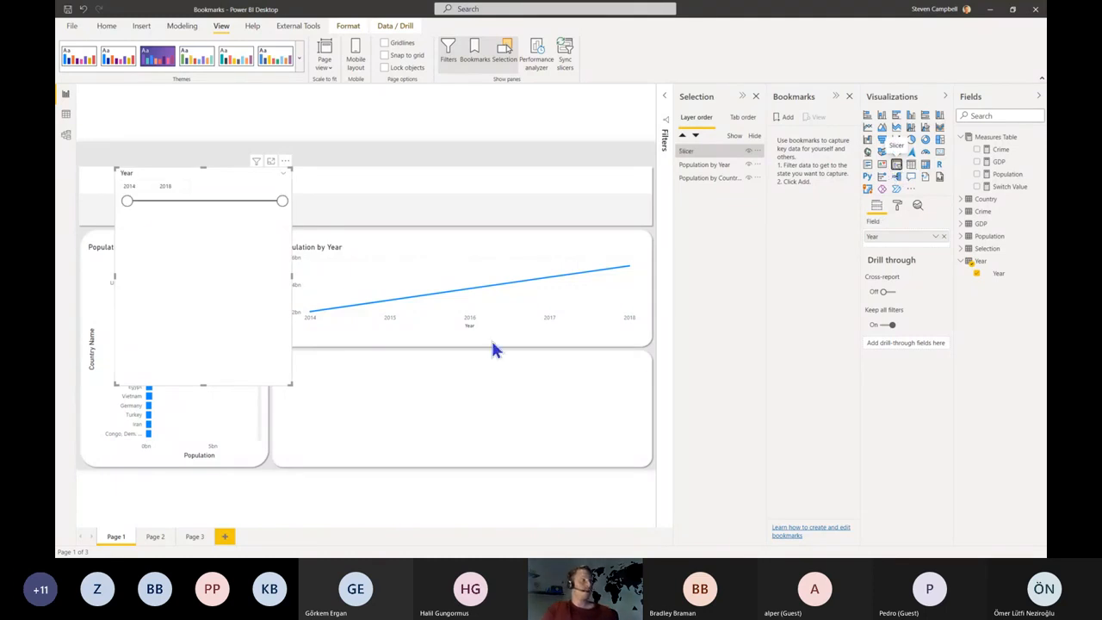
{"action": "left_click_drag", "start_coordinate": [288, 386], "coordinate": [232, 211]}
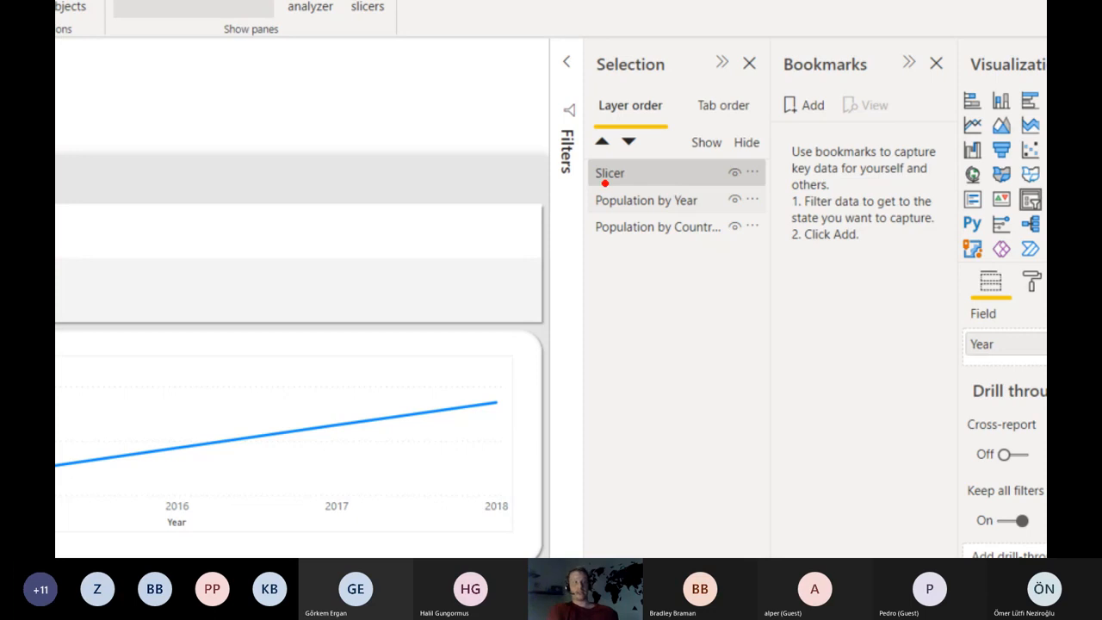
{"action": "key", "text": "Escape"}
{"action": "left_click", "coordinate": [585, 186]}
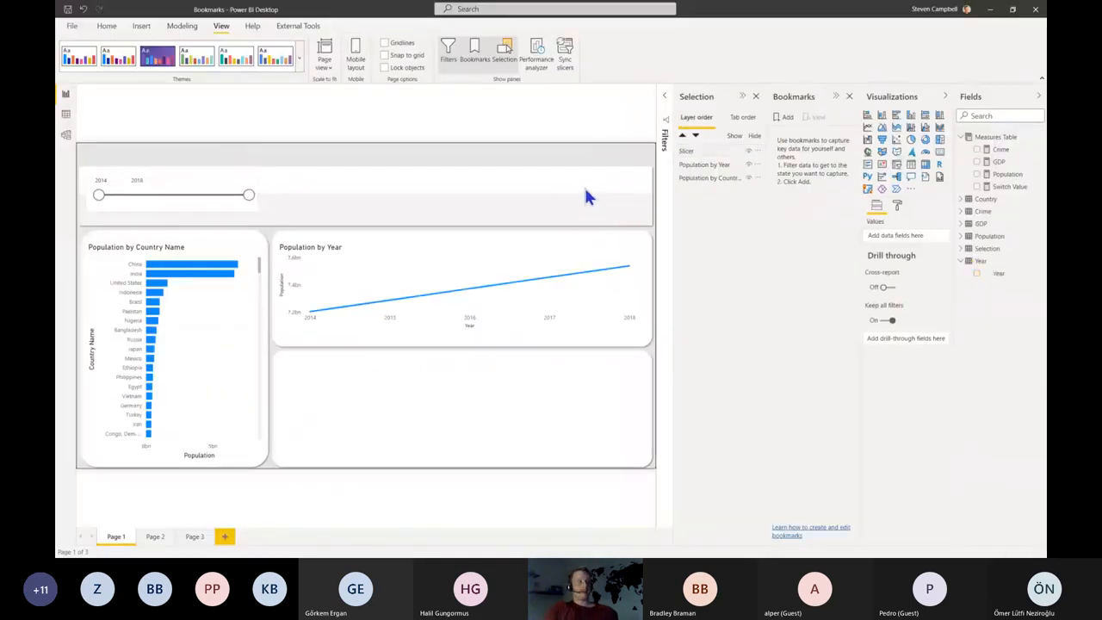
Step: Add a Country Name slicer and resize it to fit in the header band beside the Year slicer
{"action": "left_click", "coordinate": [896, 163]}
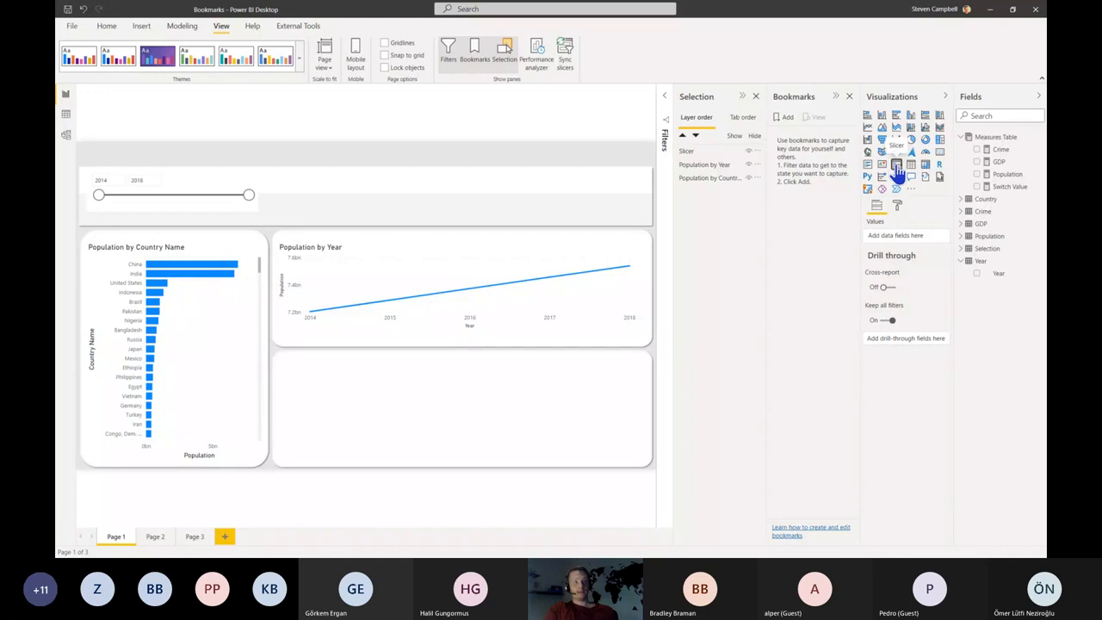
{"action": "left_click", "coordinate": [962, 198]}
{"action": "left_click", "coordinate": [976, 211]}
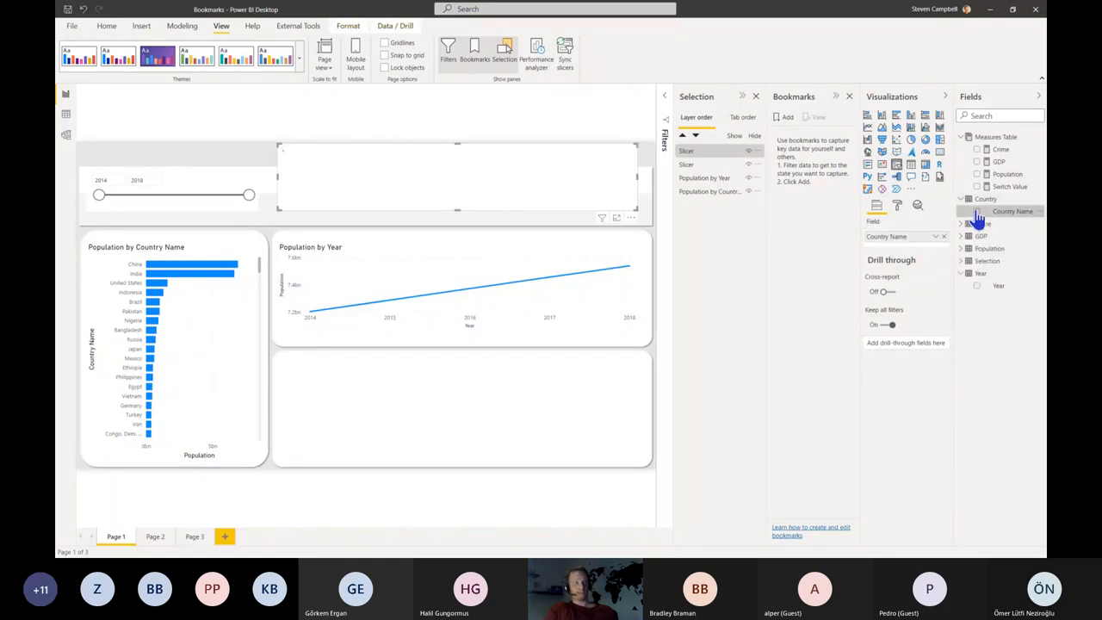
{"action": "left_click_drag", "start_coordinate": [636, 144], "coordinate": [625, 179]}
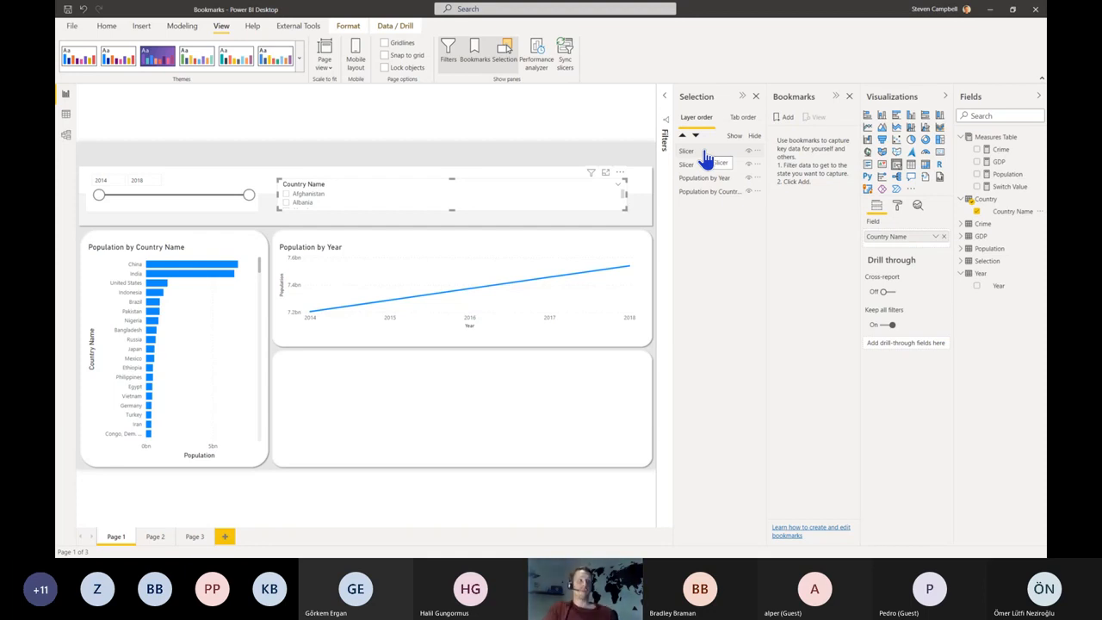
{"action": "left_click", "coordinate": [706, 159]}
Step: Set the title text of the Population by Year line chart to "line graph"
{"action": "left_click", "coordinate": [393, 248]}
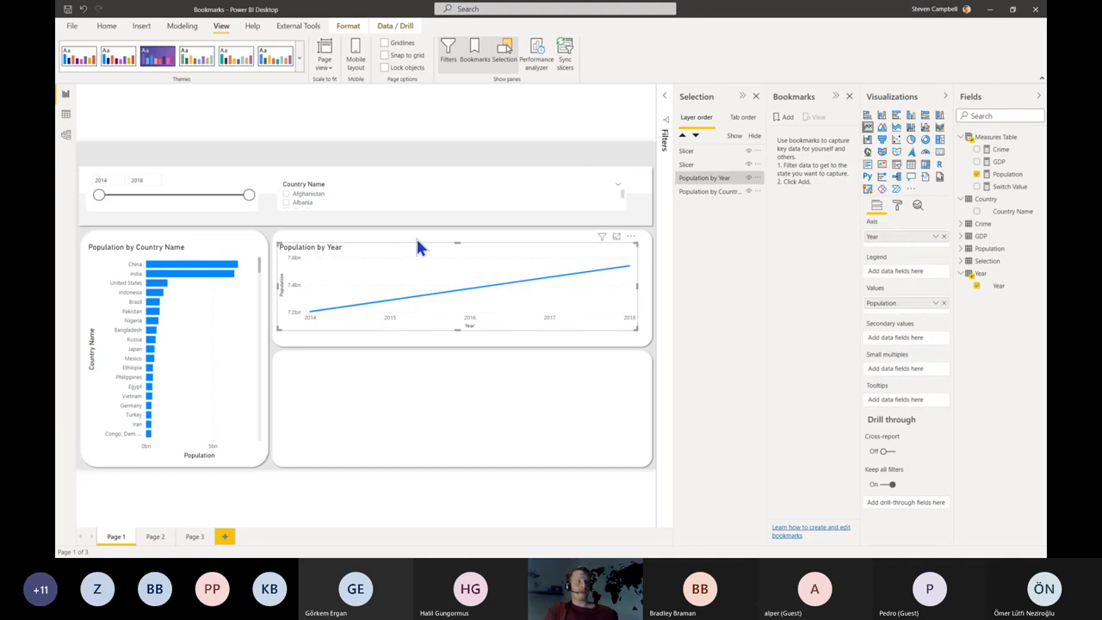
{"action": "left_click", "coordinate": [896, 206]}
{"action": "left_click", "coordinate": [878, 431]}
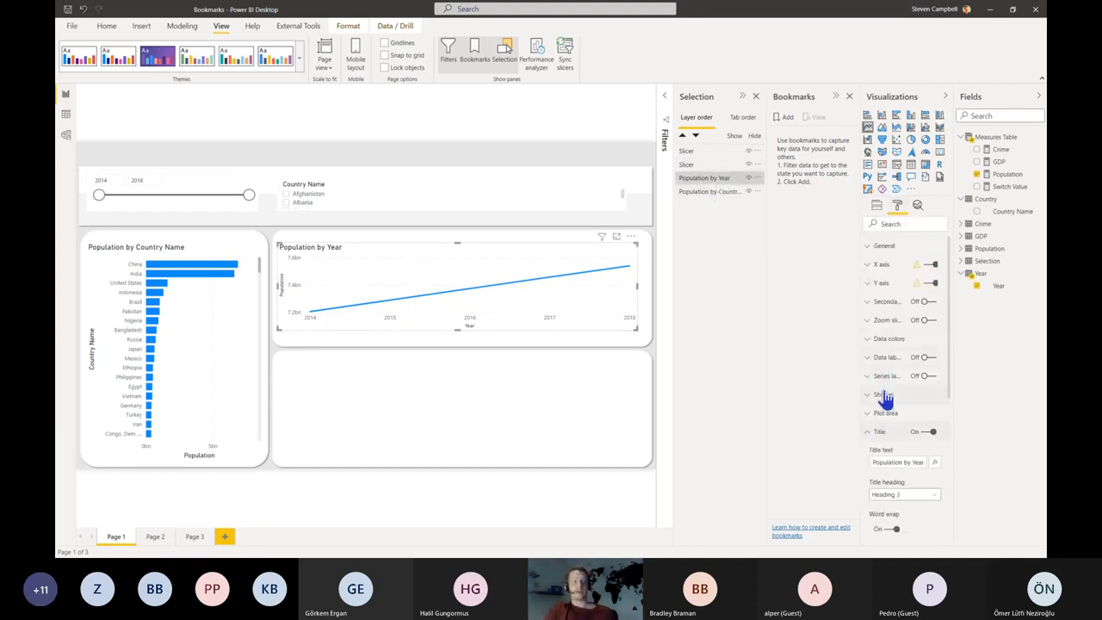
{"action": "scroll", "coordinate": [882, 379], "scroll_direction": "down", "scroll_amount": 2}
{"action": "double_click", "coordinate": [890, 359]}
{"action": "key", "text": "ctrl+a"}
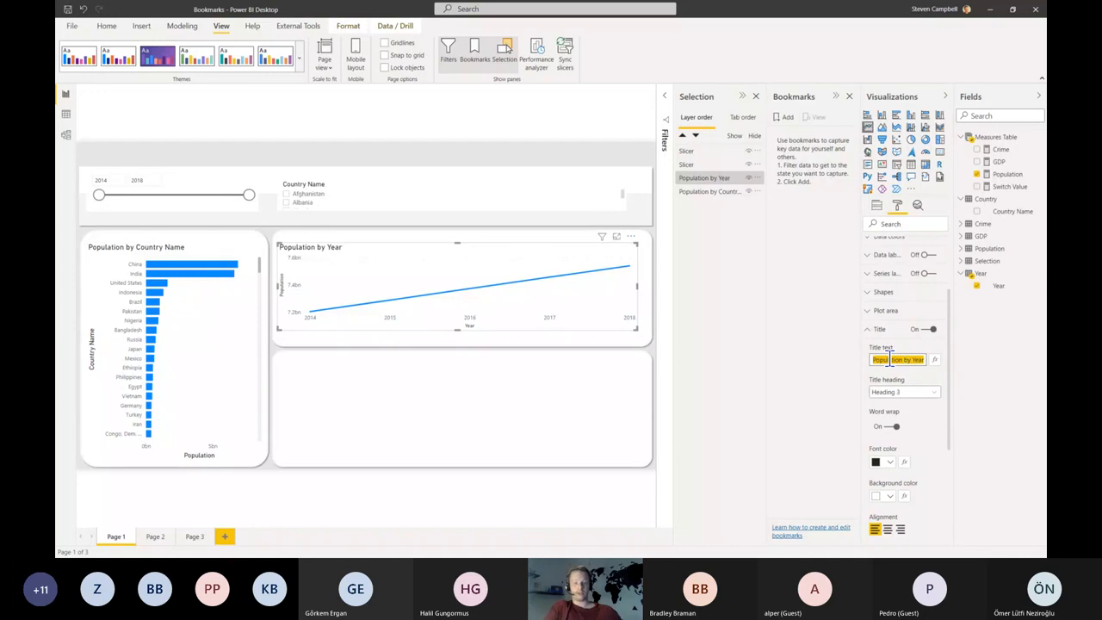
{"action": "type", "text": "line graph"}
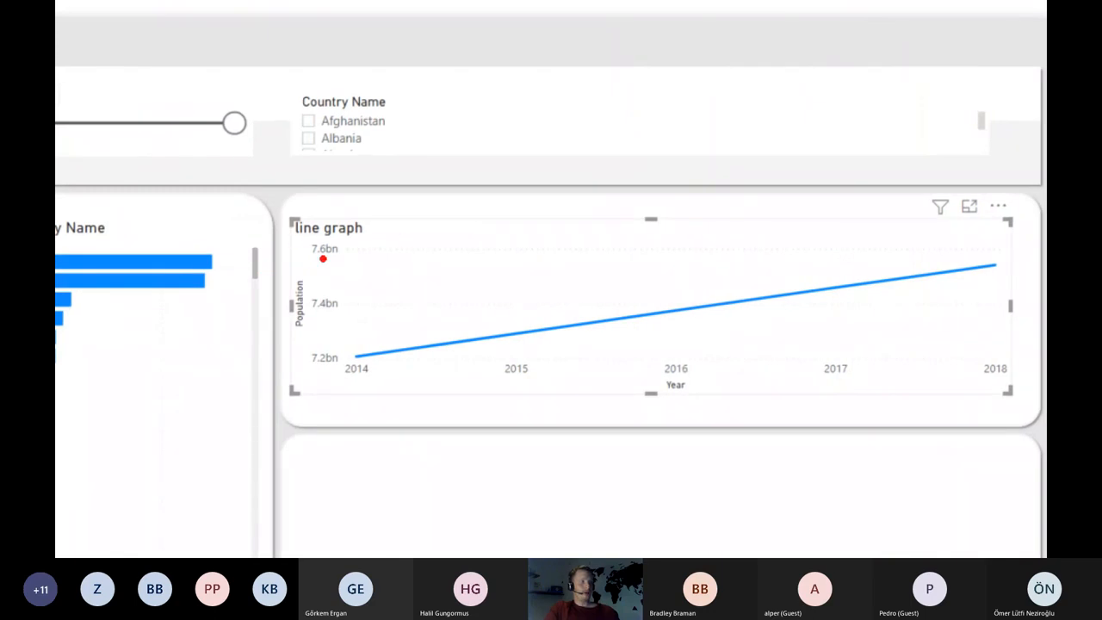
{"action": "left_click_drag", "start_coordinate": [292, 238], "coordinate": [362, 235]}
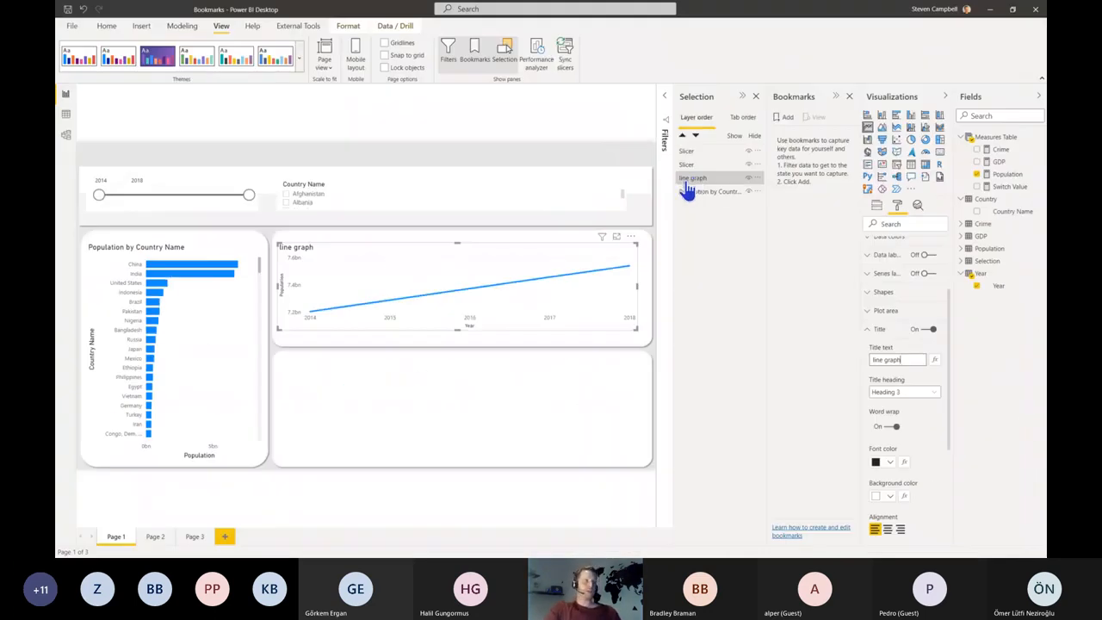
Step: Check which layer entries belong to the country slicer, year slicer and line graph, and open the country slicer's layer name for editing
{"action": "left_click", "coordinate": [327, 186]}
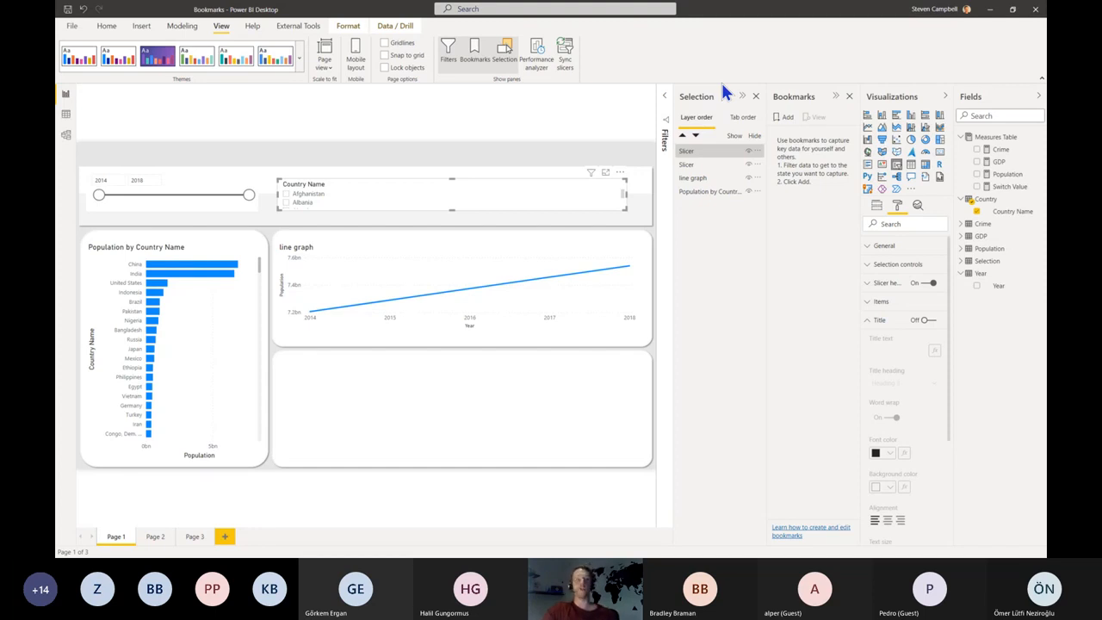
{"action": "left_click", "coordinate": [695, 165]}
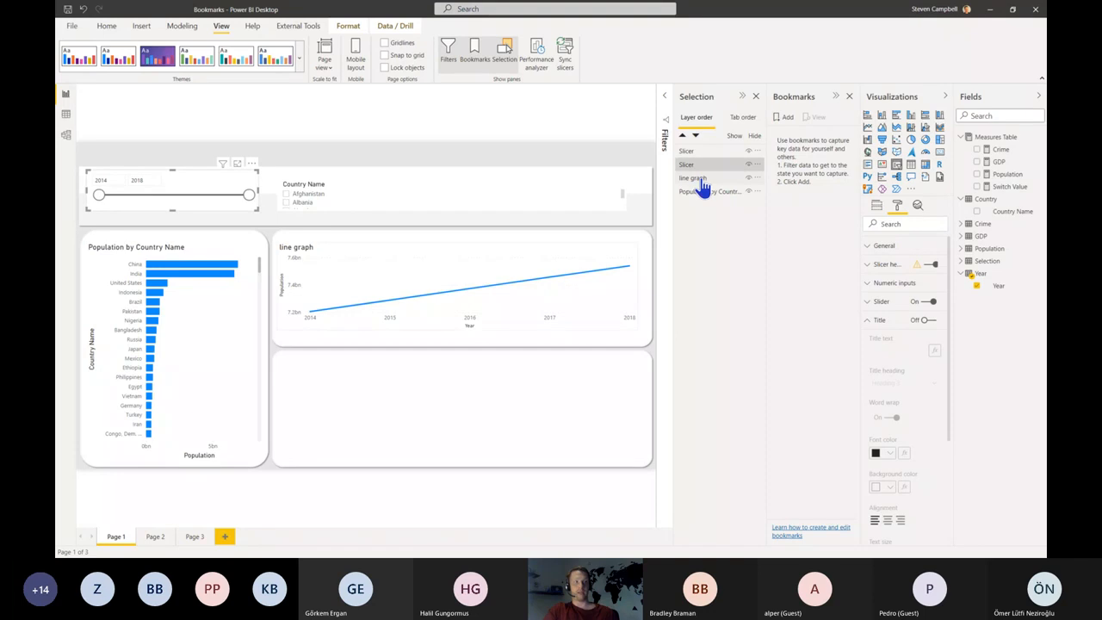
{"action": "left_click", "coordinate": [702, 187]}
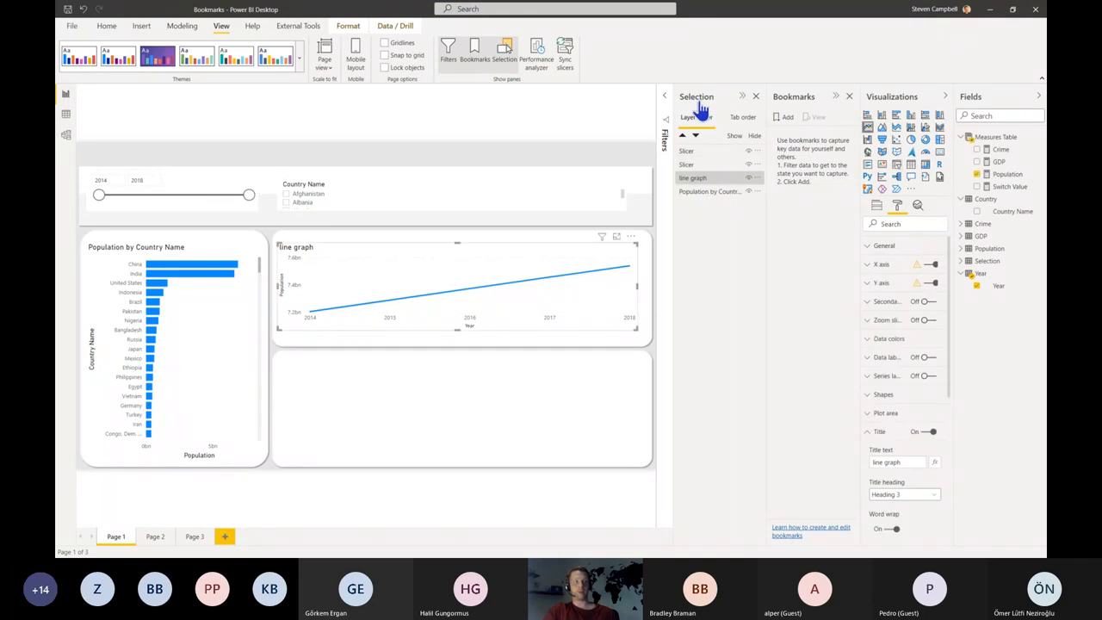
{"action": "left_click", "coordinate": [690, 152]}
{"action": "double_click", "coordinate": [689, 152]}
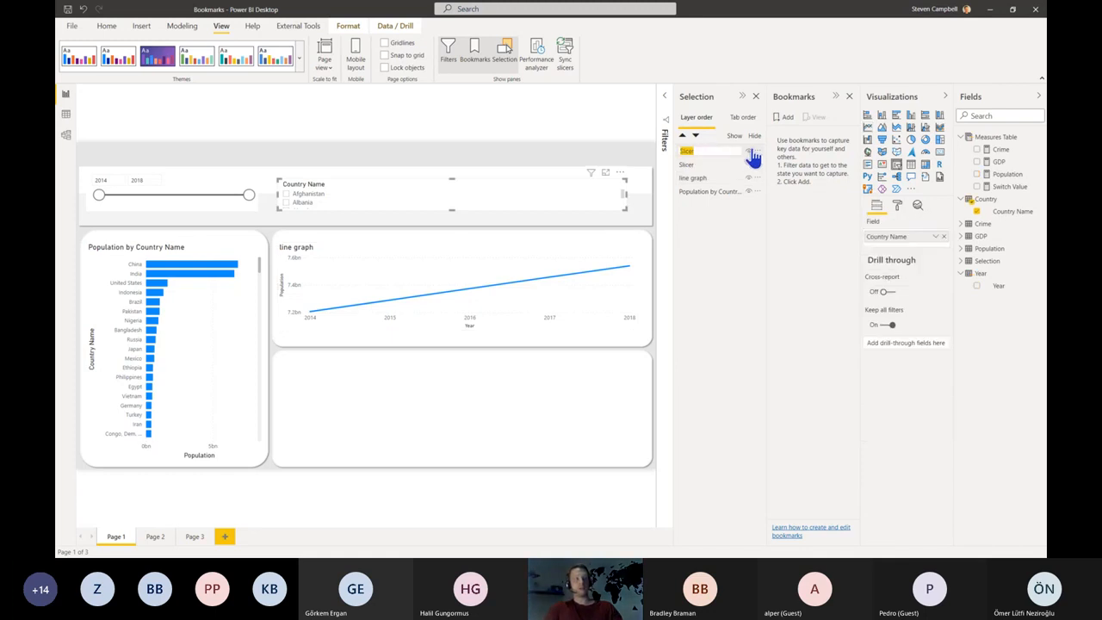
{"action": "left_click", "coordinate": [691, 164]}
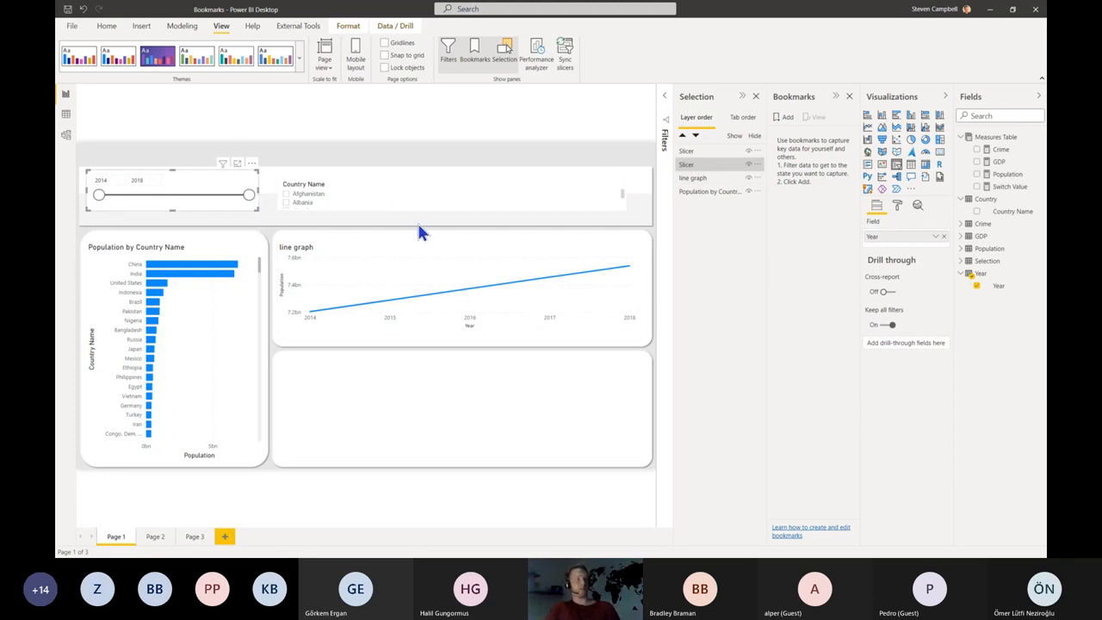
Step: Rename the country slicer's layer as "Country Slicer" and the year slicer's layer as "Year Slicer"
{"action": "left_click", "coordinate": [693, 152]}
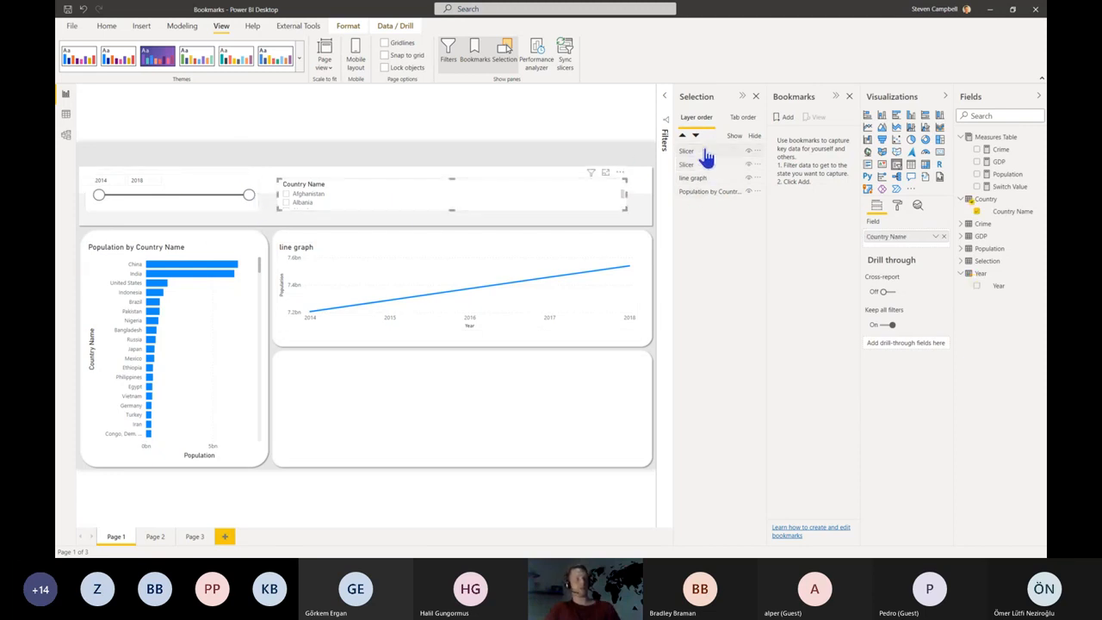
{"action": "double_click", "coordinate": [702, 151]}
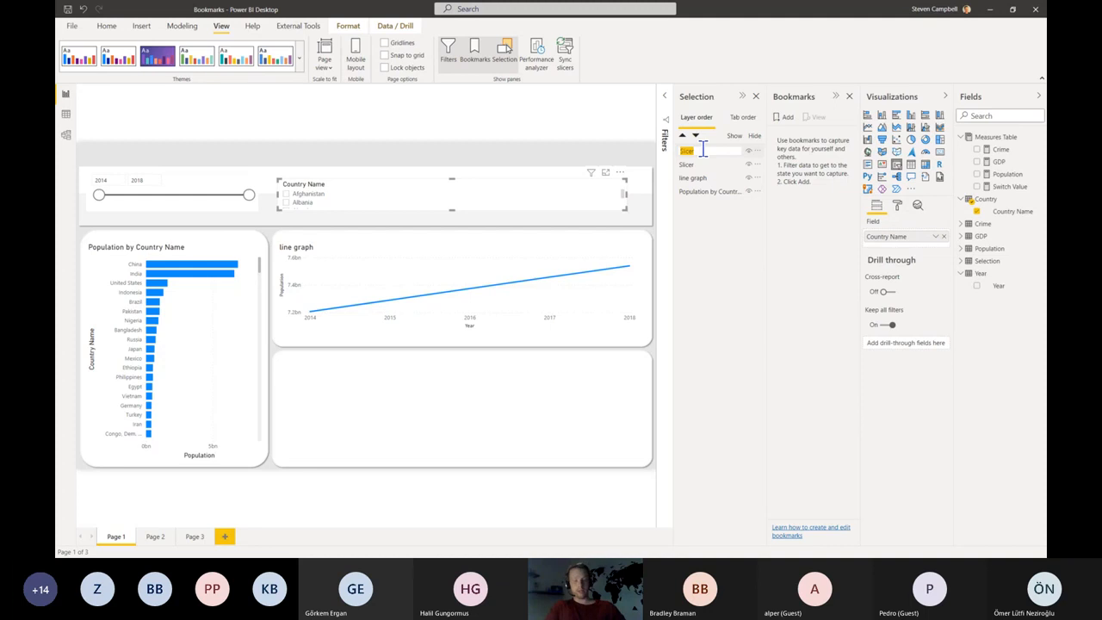
{"action": "type", "text": "Country Slicer"}
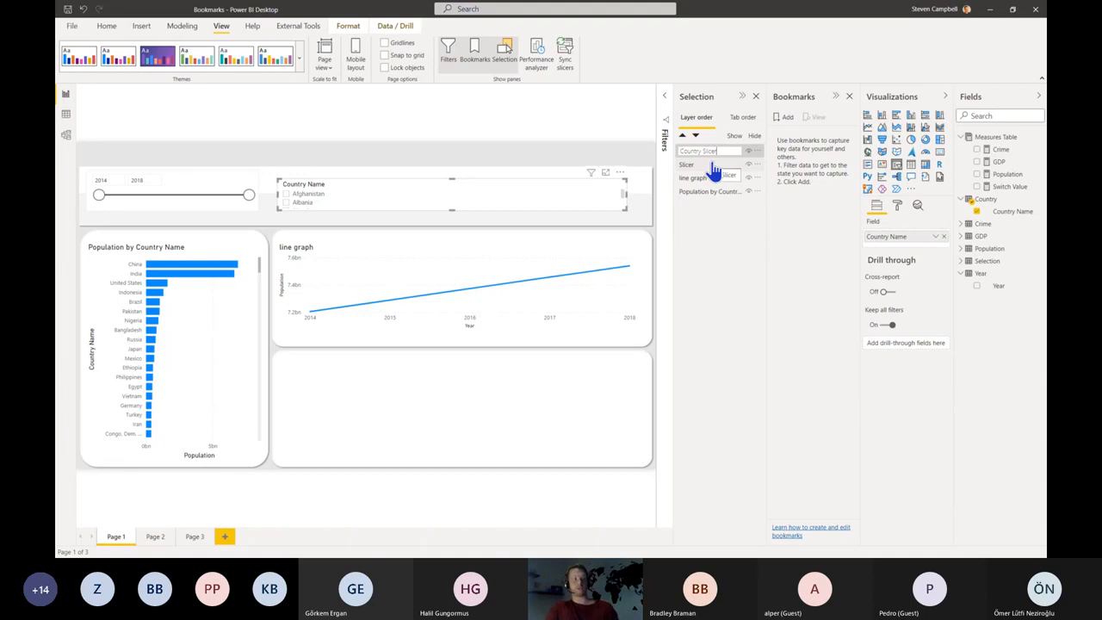
{"action": "key", "text": "Return"}
{"action": "left_click", "coordinate": [695, 166]}
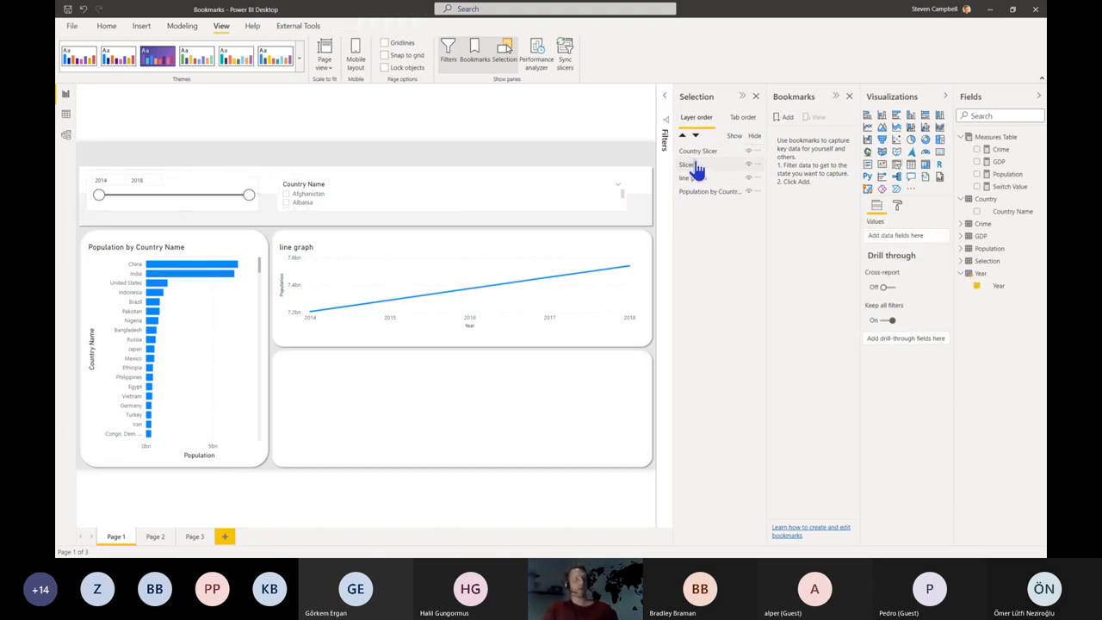
{"action": "double_click", "coordinate": [697, 166]}
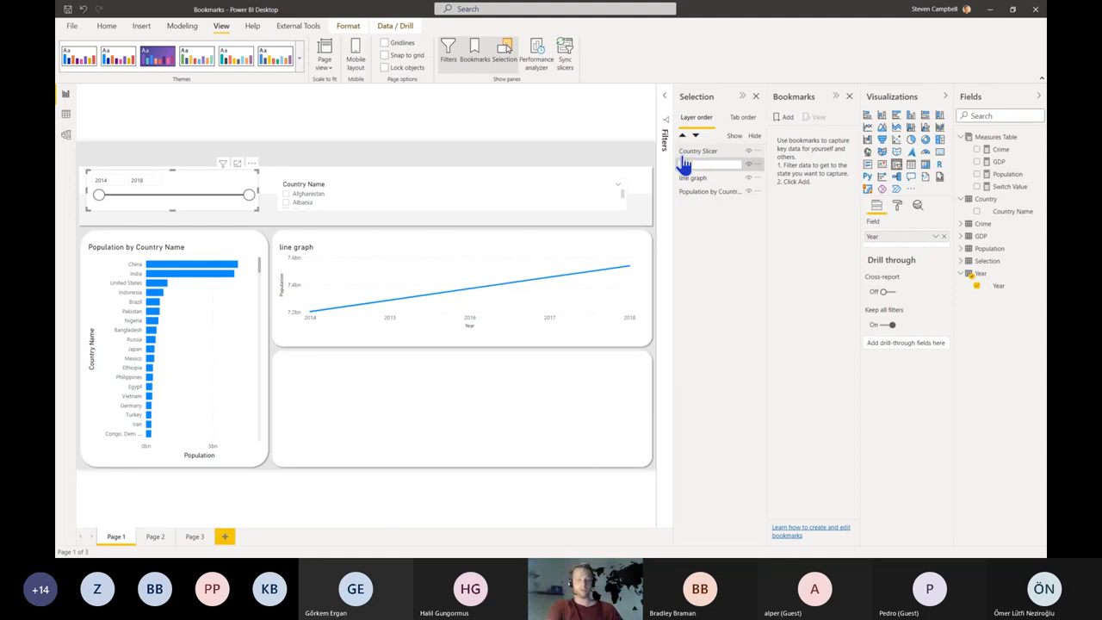
{"action": "type", "text": "Year Slicer"}
{"action": "key", "text": "Return"}
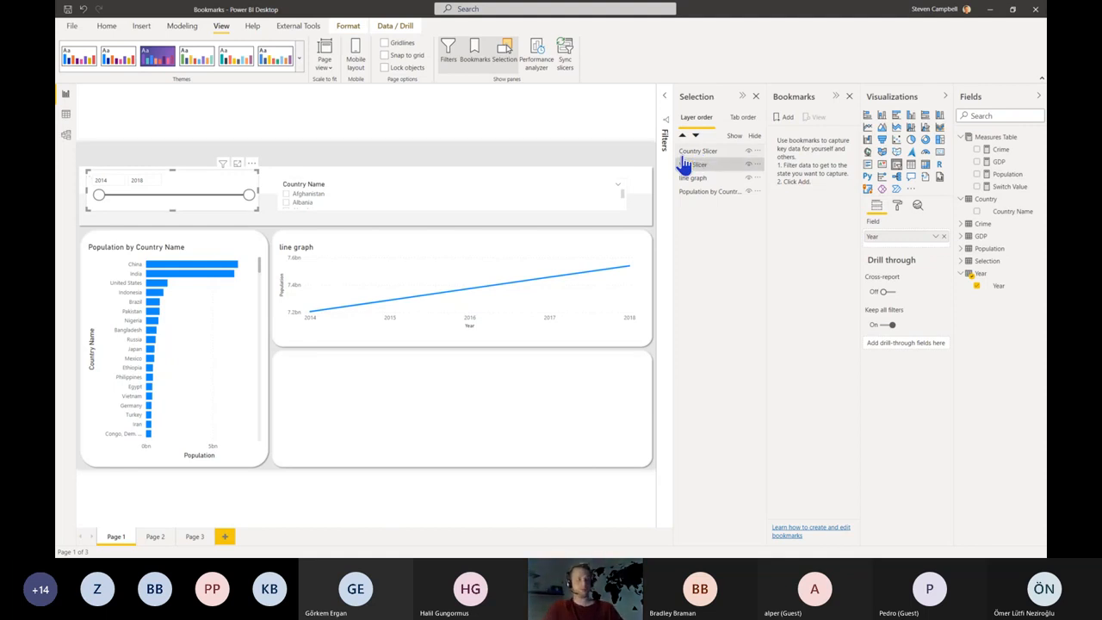
Step: Rename the bar chart's layer as "Country bar graph" and the line chart's layer as "year line graph"
{"action": "double_click", "coordinate": [708, 191]}
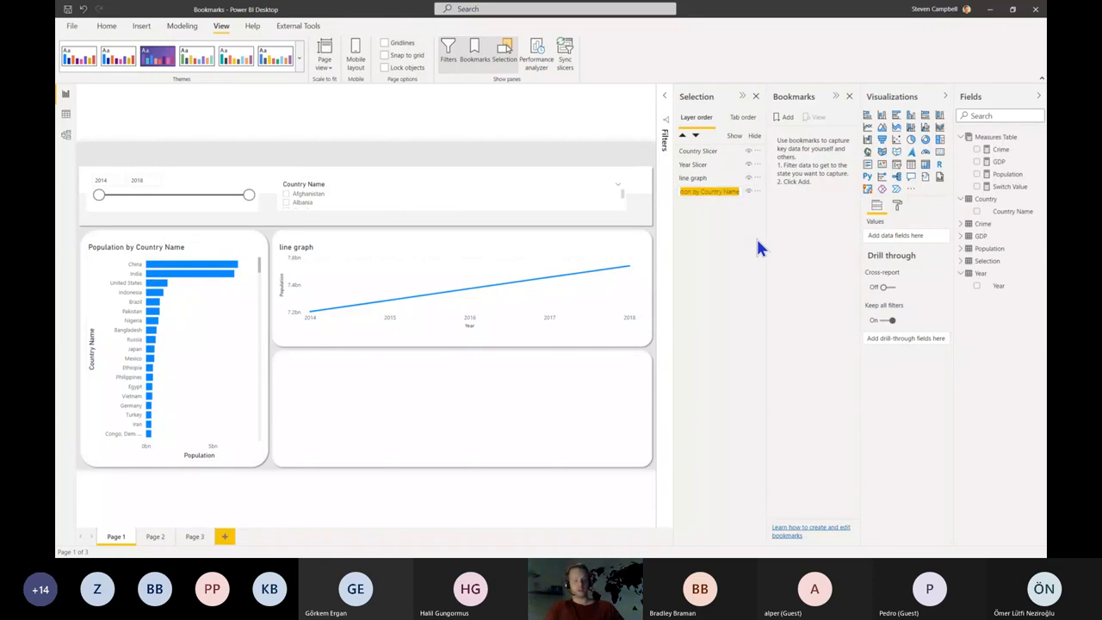
{"action": "type", "text": "Country ba"}
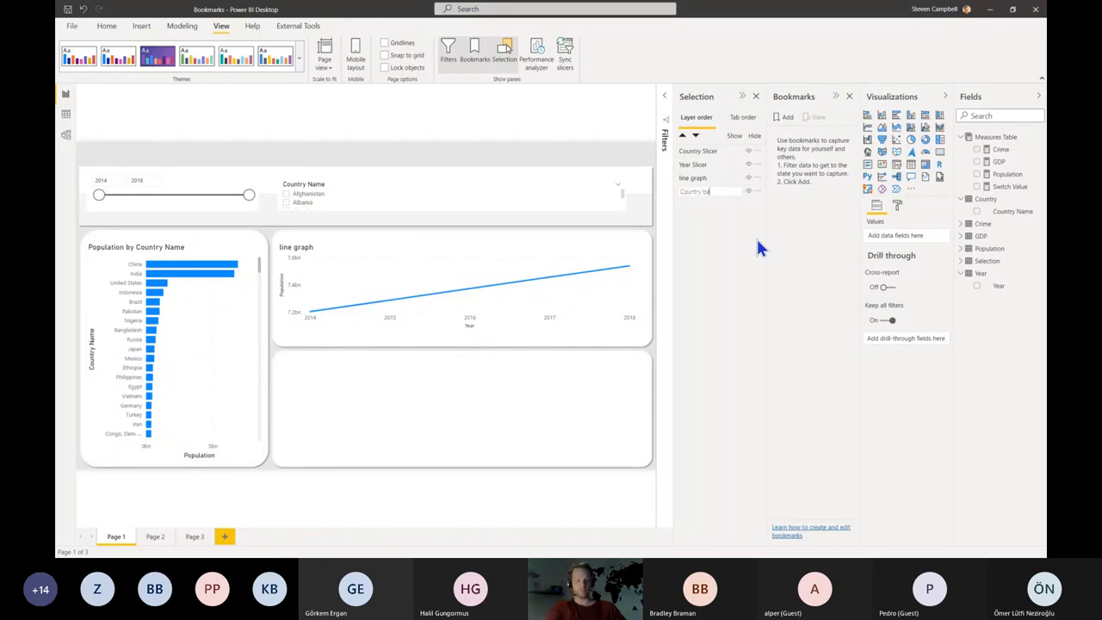
{"action": "type", "text": "r graph"}
{"action": "key", "text": "Return"}
{"action": "double_click", "coordinate": [702, 178]}
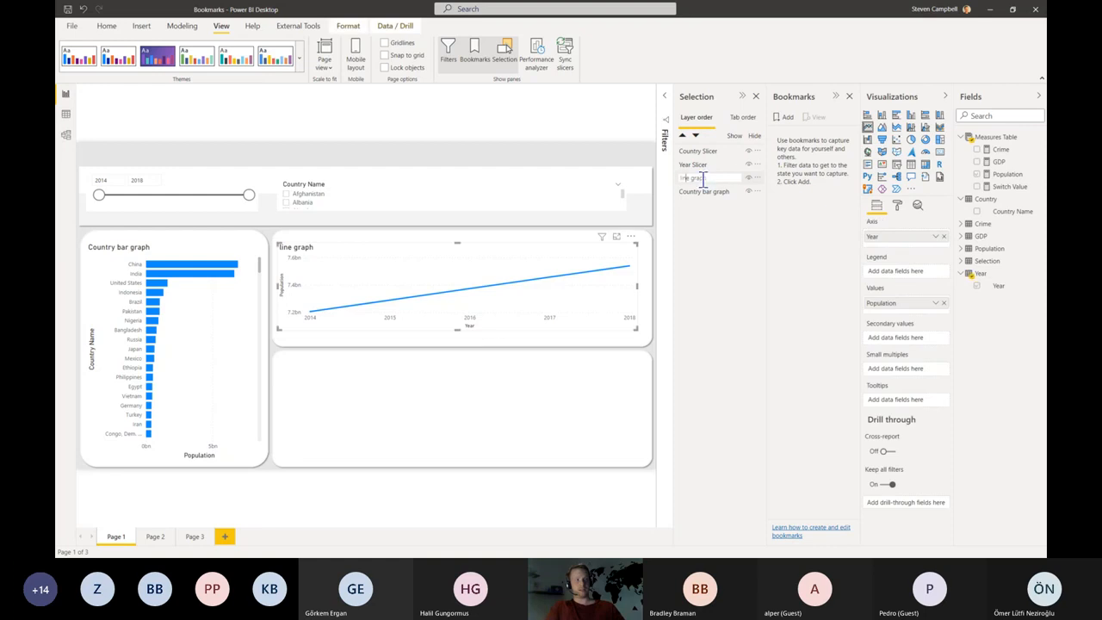
{"action": "type", "text": "year"}
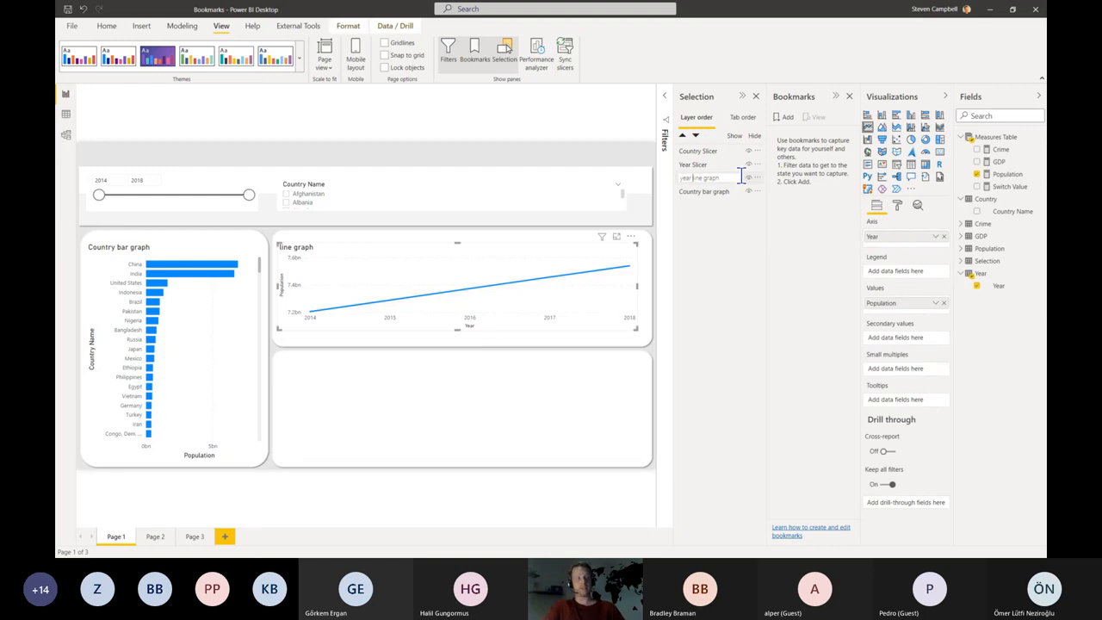
{"action": "key", "text": "Return"}
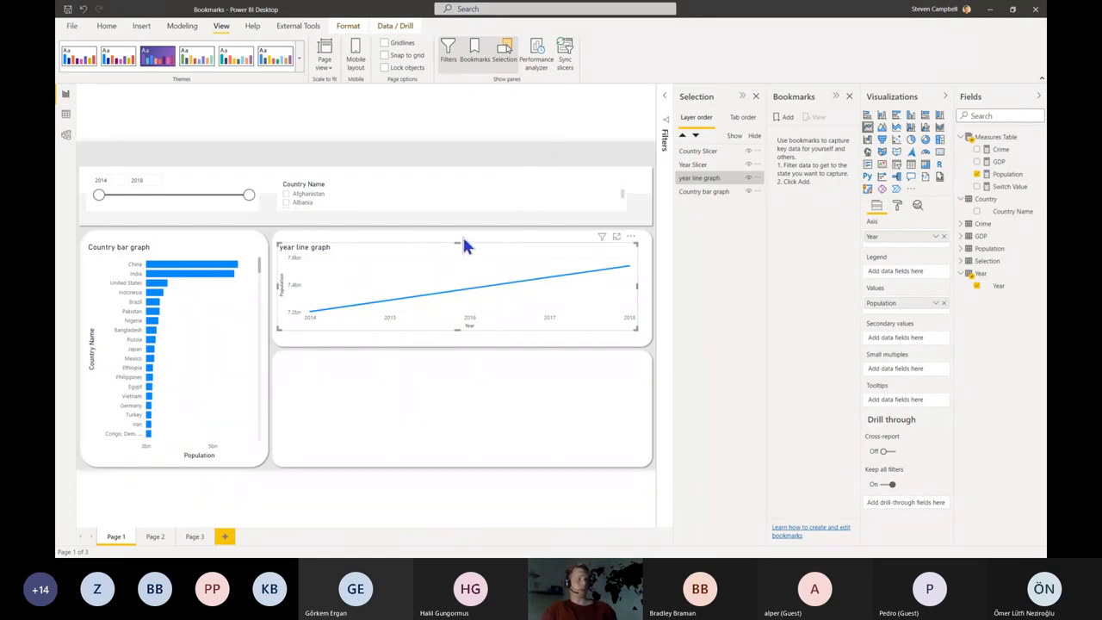
Step: Turn off the titles of the line chart and the bar chart, and nudge the Country Name slicer slightly up and left
{"action": "left_click", "coordinate": [896, 206]}
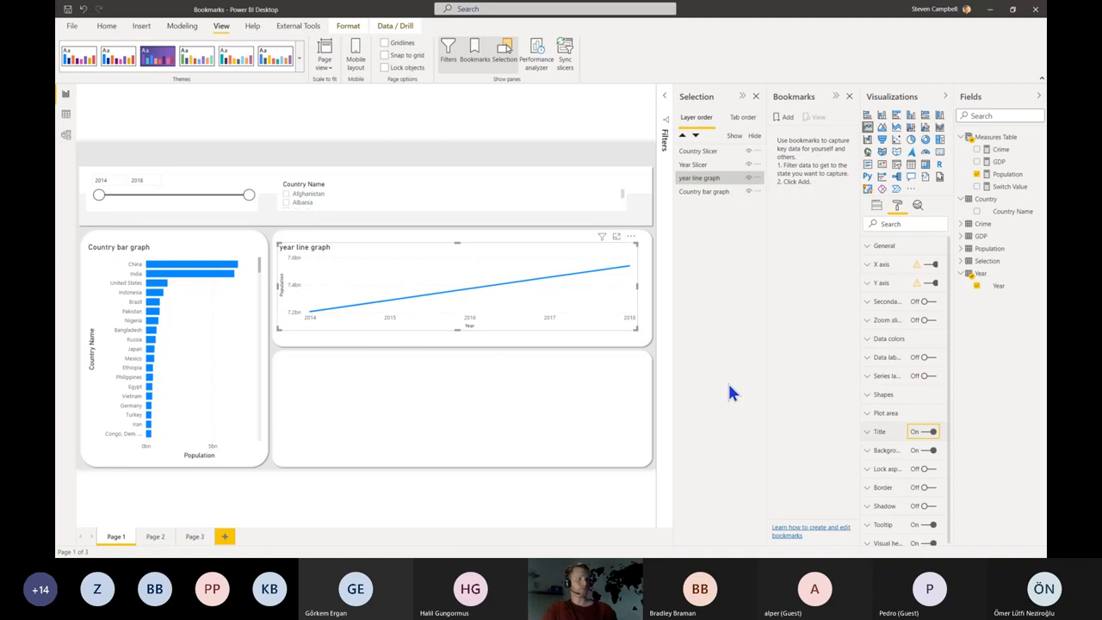
{"action": "left_click", "coordinate": [930, 433]}
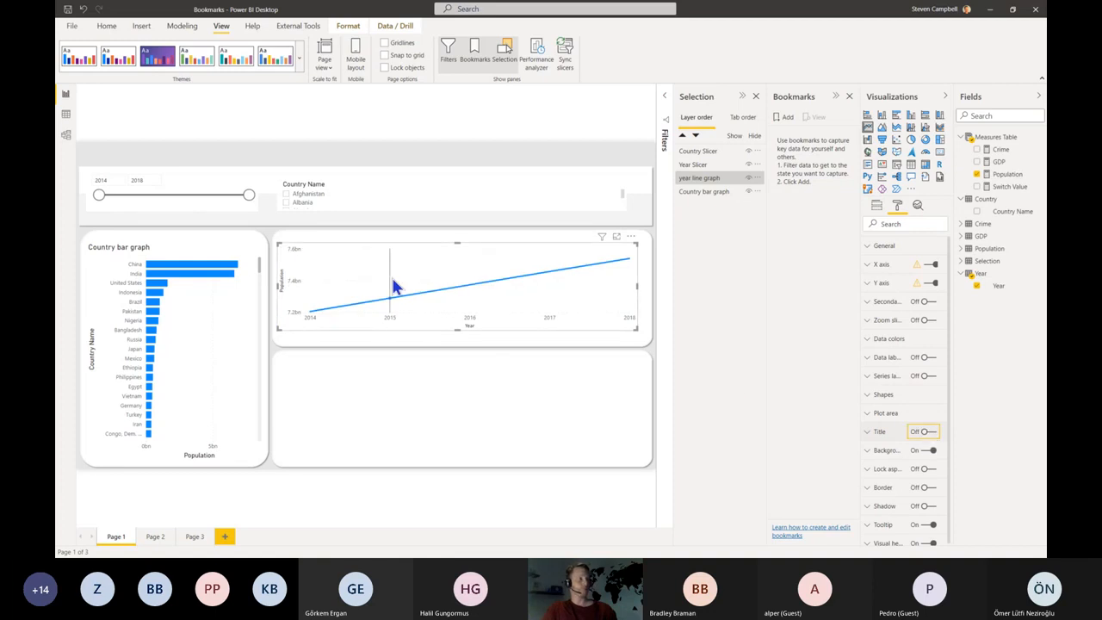
{"action": "left_click", "coordinate": [204, 249]}
{"action": "left_click", "coordinate": [921, 377]}
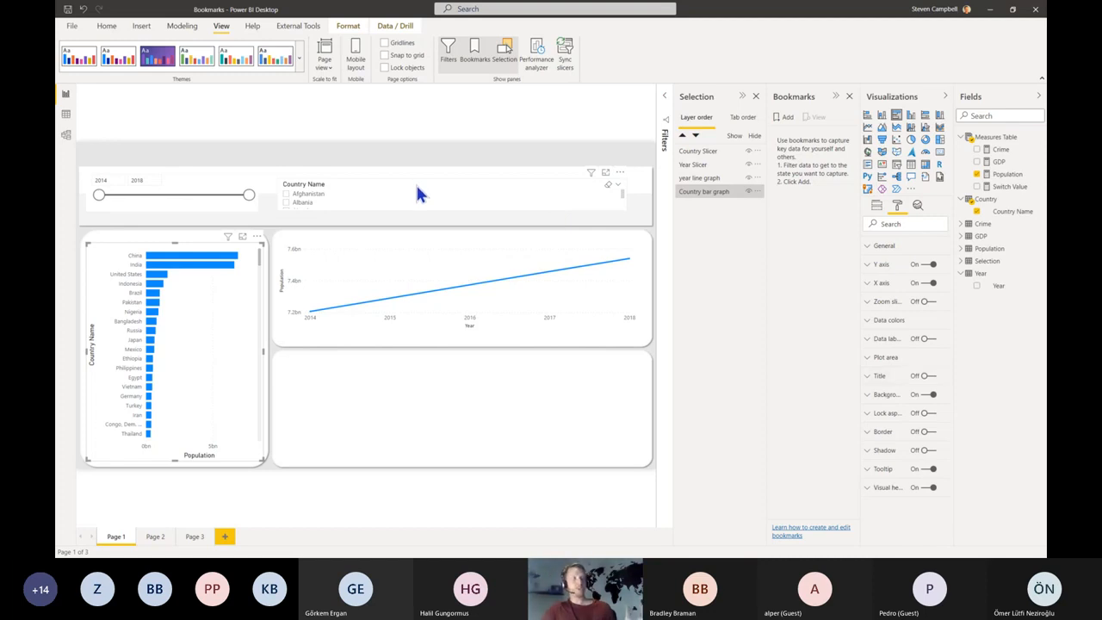
{"action": "left_click_drag", "start_coordinate": [414, 184], "coordinate": [409, 175]}
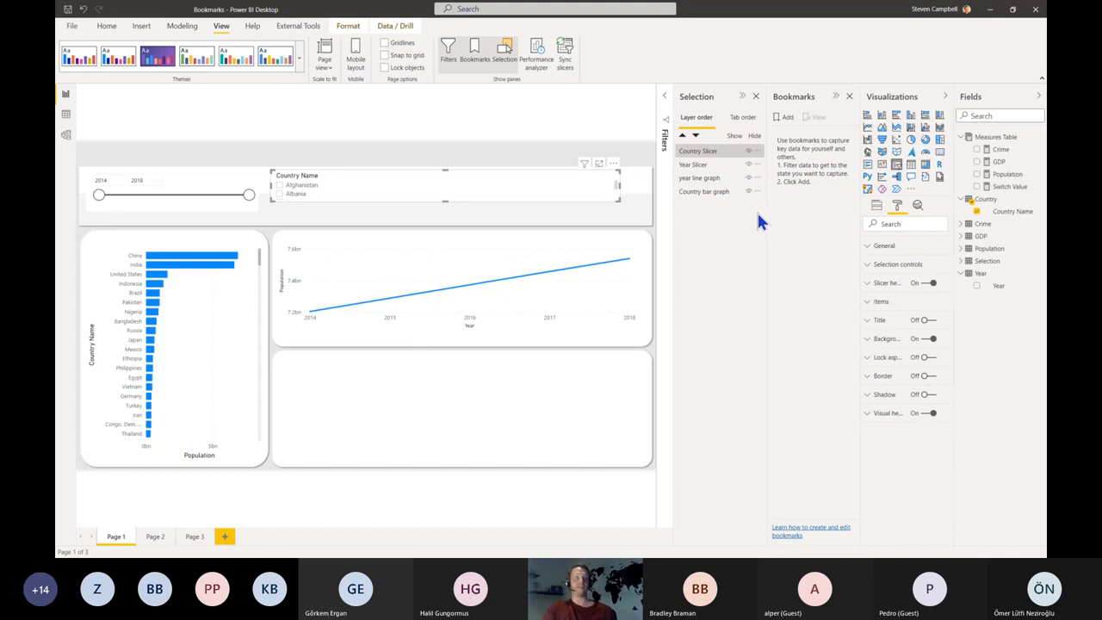
Step: Switch to the presentation and advance past the "Rename visuals" slide
{"action": "left_click", "coordinate": [991, 24]}
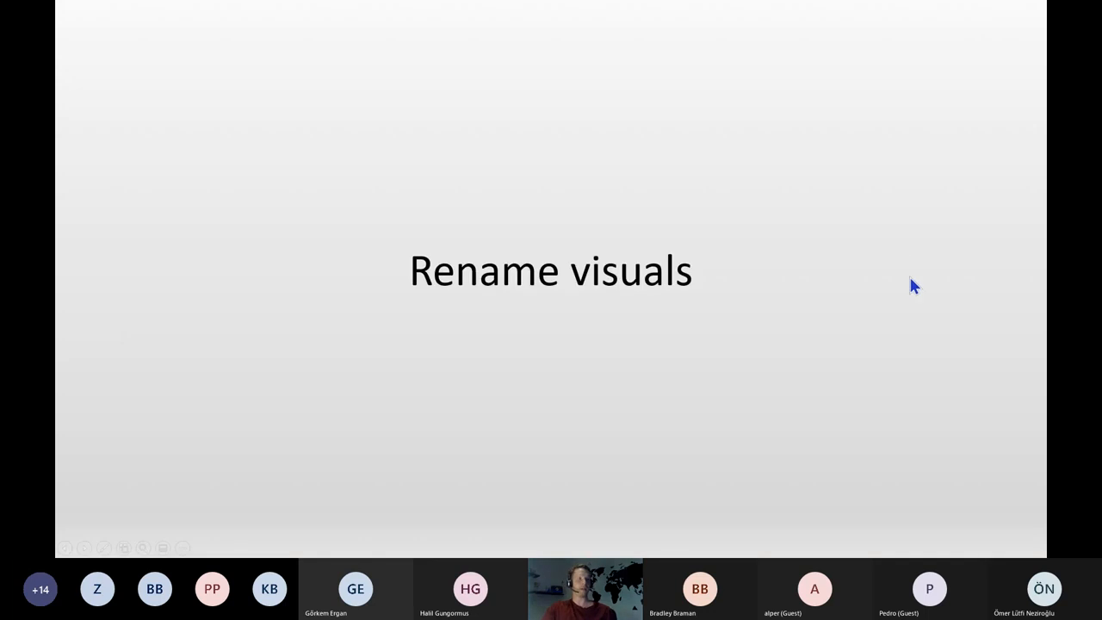
{"action": "left_click", "coordinate": [905, 322]}
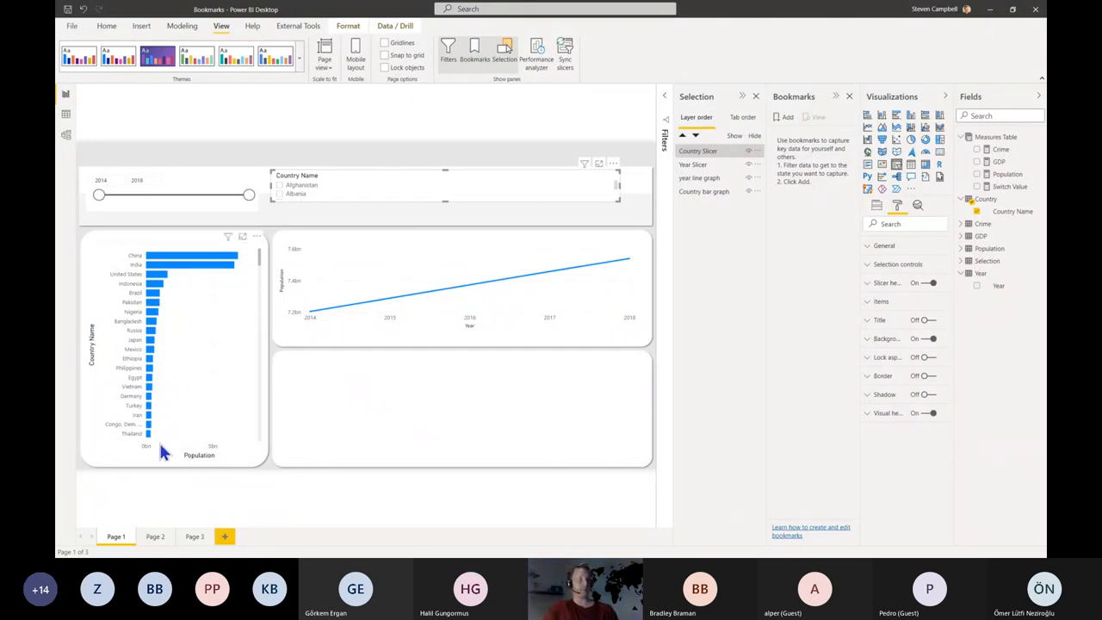
Step: Reduce the height of the country bar chart by raising its lower edge, and deselect it
{"action": "left_click", "coordinate": [198, 463]}
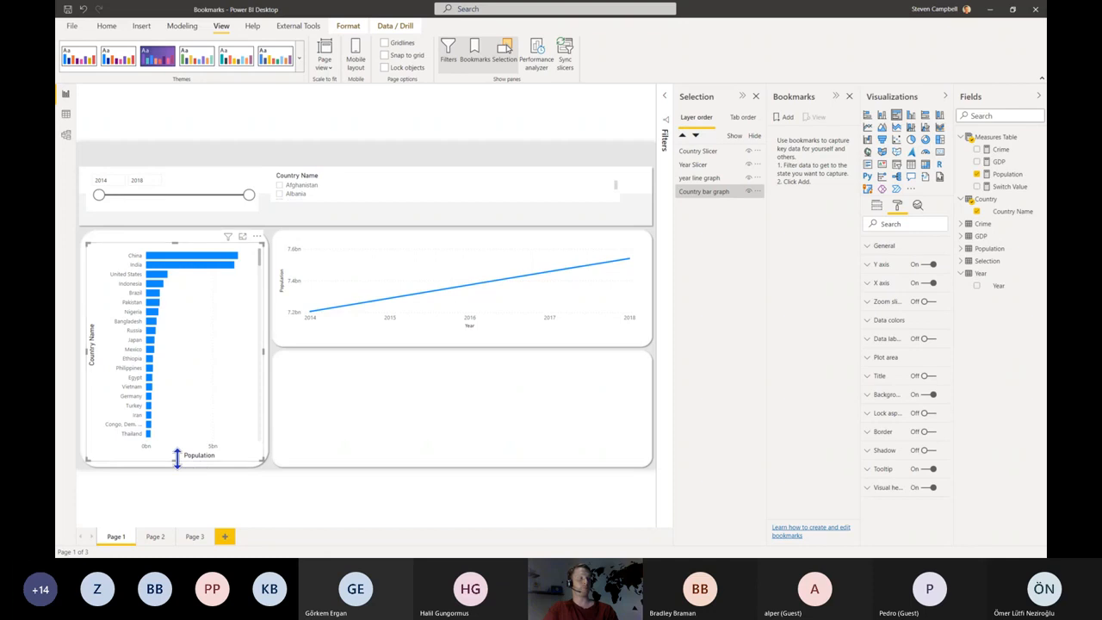
{"action": "left_click_drag", "start_coordinate": [177, 458], "coordinate": [177, 430]}
{"action": "left_click", "coordinate": [366, 424]}
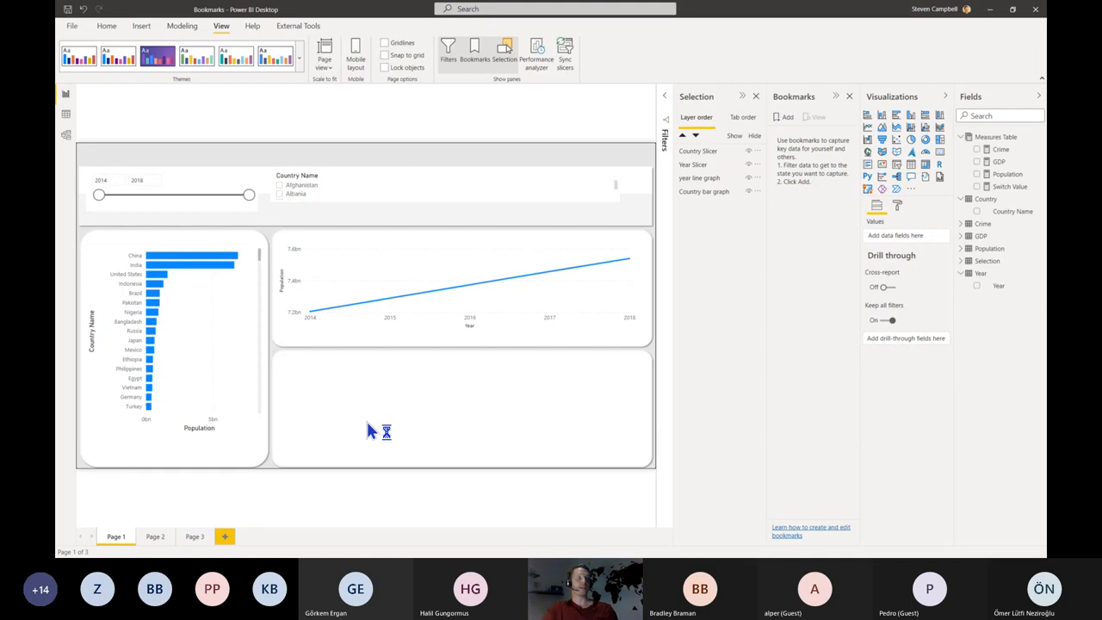
{"action": "mouse_move", "coordinate": [219, 178]}
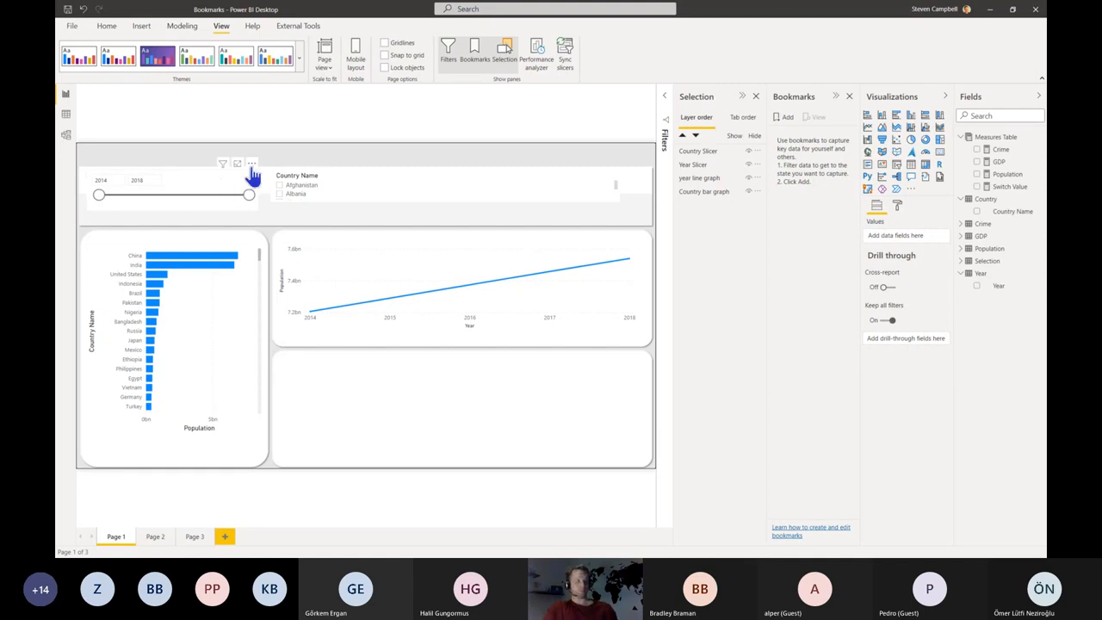
{"action": "left_click", "coordinate": [252, 166]}
{"action": "left_click", "coordinate": [392, 171]}
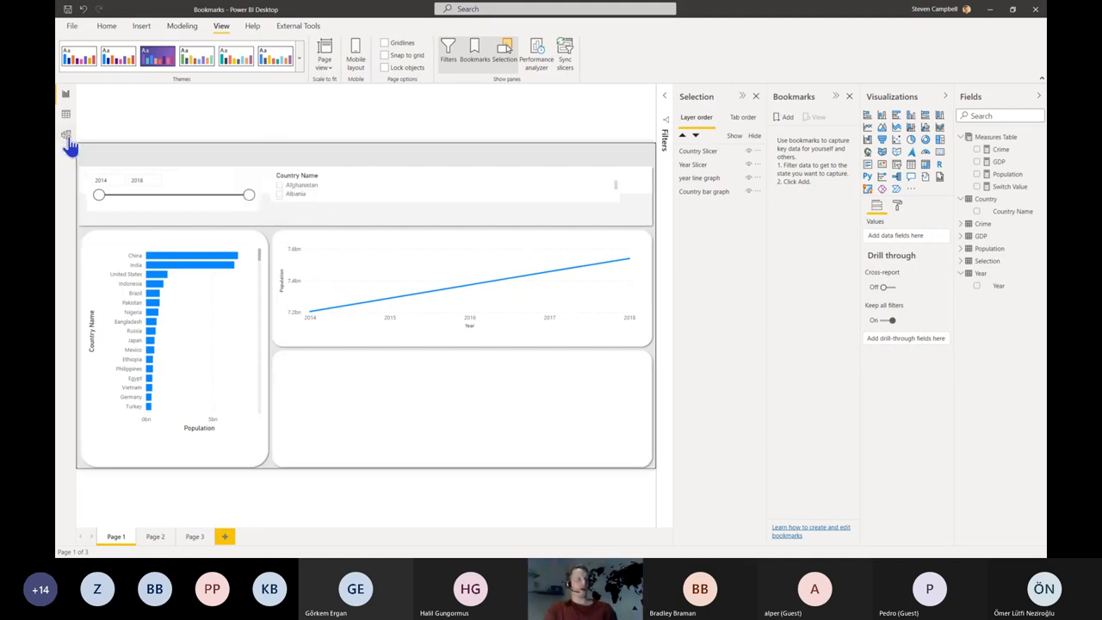
{"action": "left_click_drag", "start_coordinate": [79, 142], "coordinate": [643, 215]}
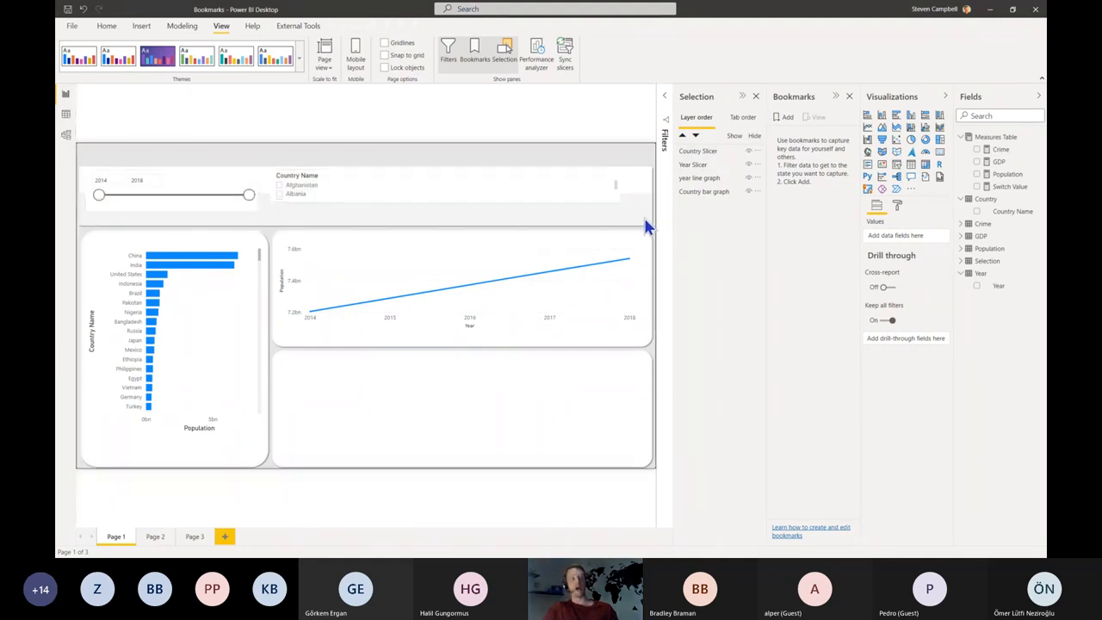
Step: Group the Country Slicer and Year Slicer layers together
{"action": "left_click", "coordinate": [713, 151]}
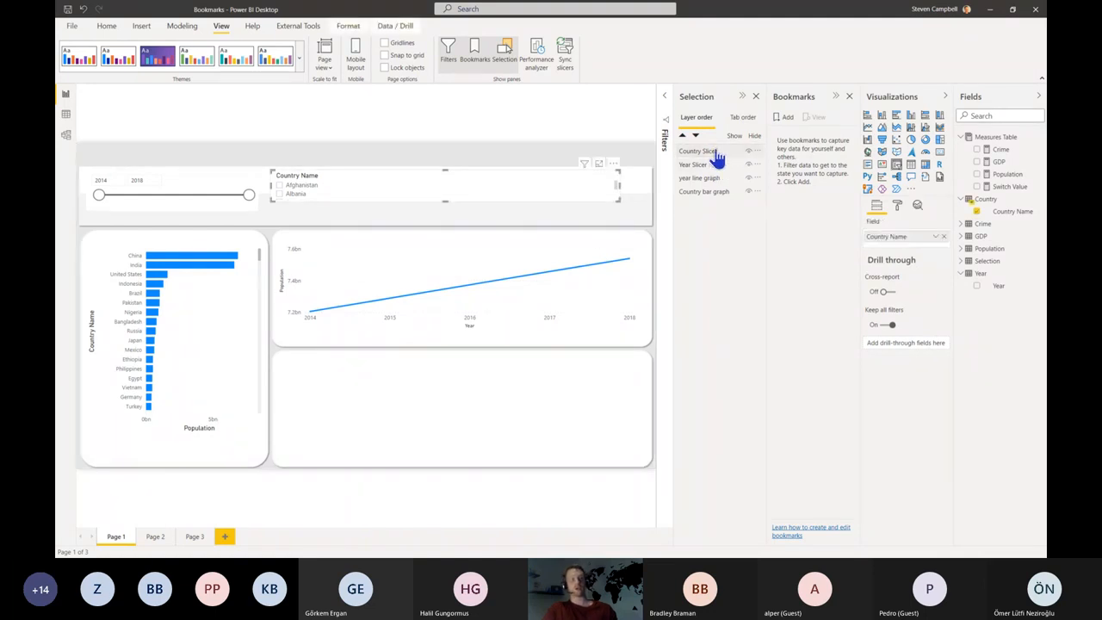
{"action": "left_click", "coordinate": [703, 164], "text": "ctrl"}
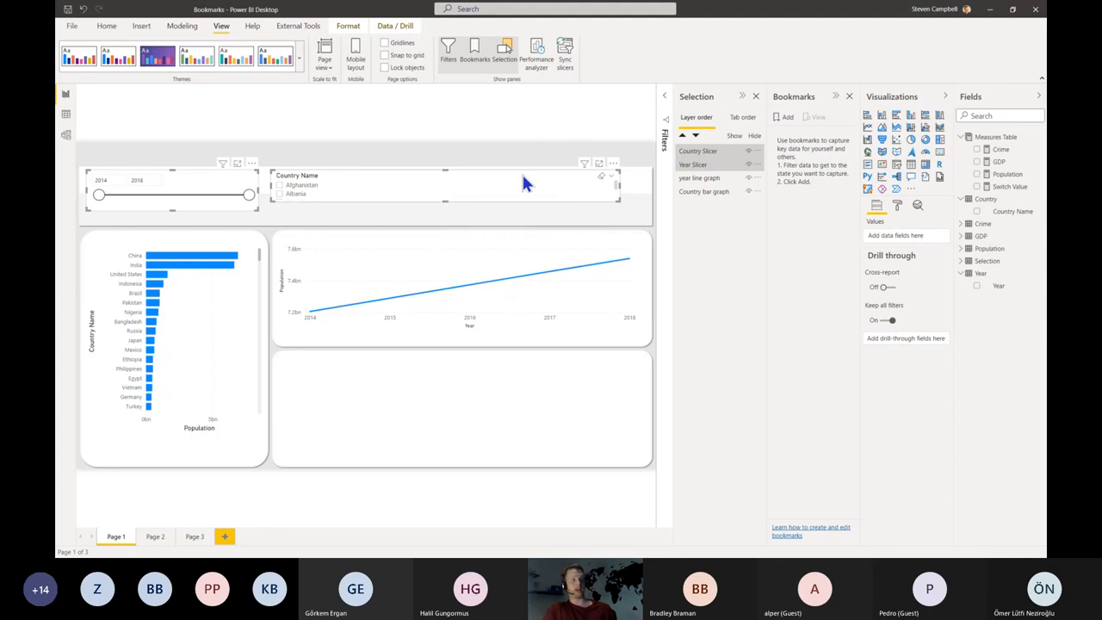
{"action": "right_click", "coordinate": [746, 153]}
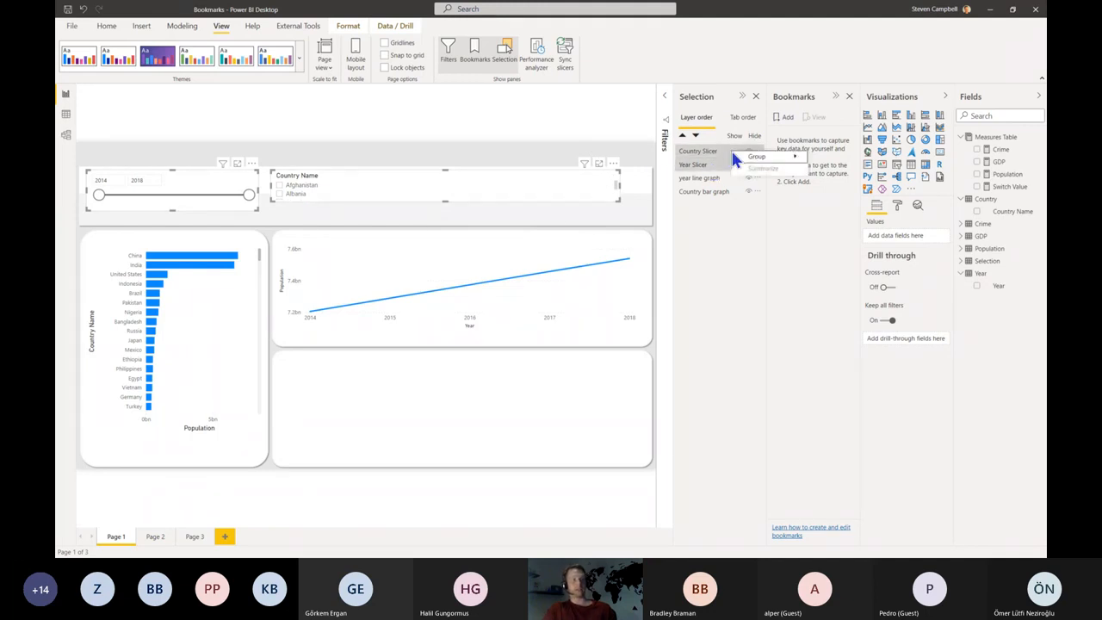
{"action": "mouse_move", "coordinate": [747, 162]}
{"action": "left_click", "coordinate": [833, 157]}
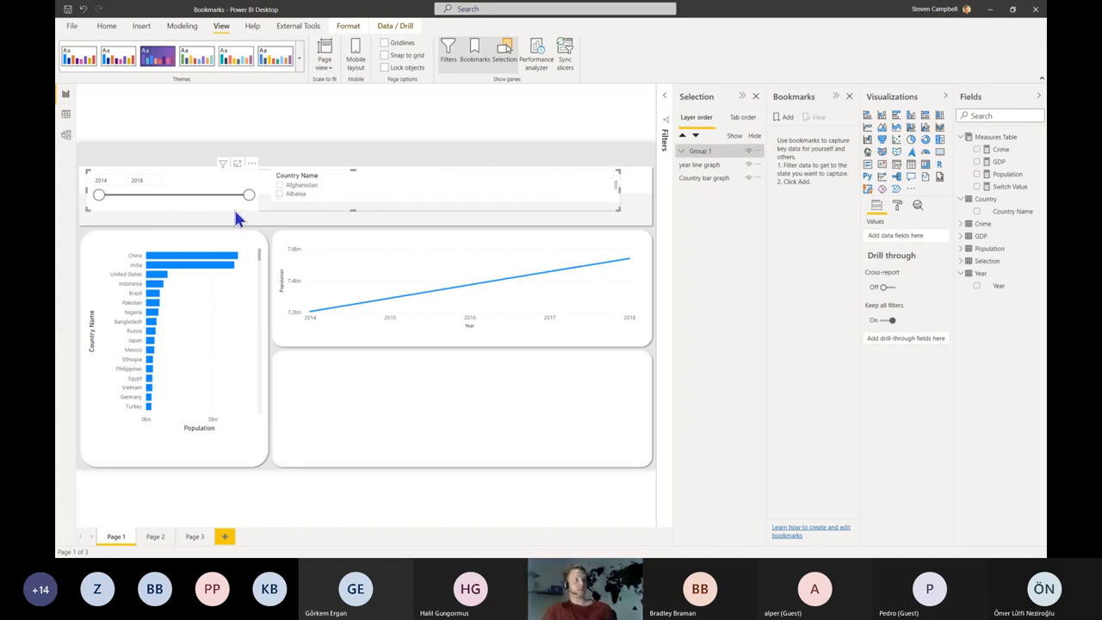
Step: Expand the new slicer group to show its members, rename it as "Slicers", and collapse it
{"action": "left_click", "coordinate": [681, 151]}
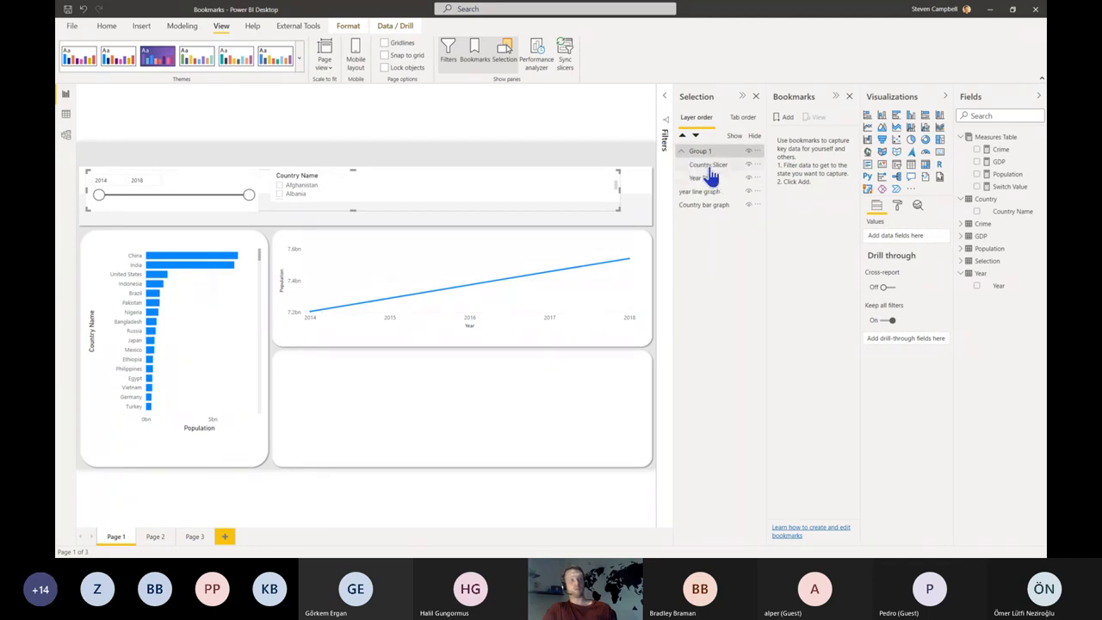
{"action": "left_click", "coordinate": [683, 156]}
{"action": "left_click", "coordinate": [679, 152]}
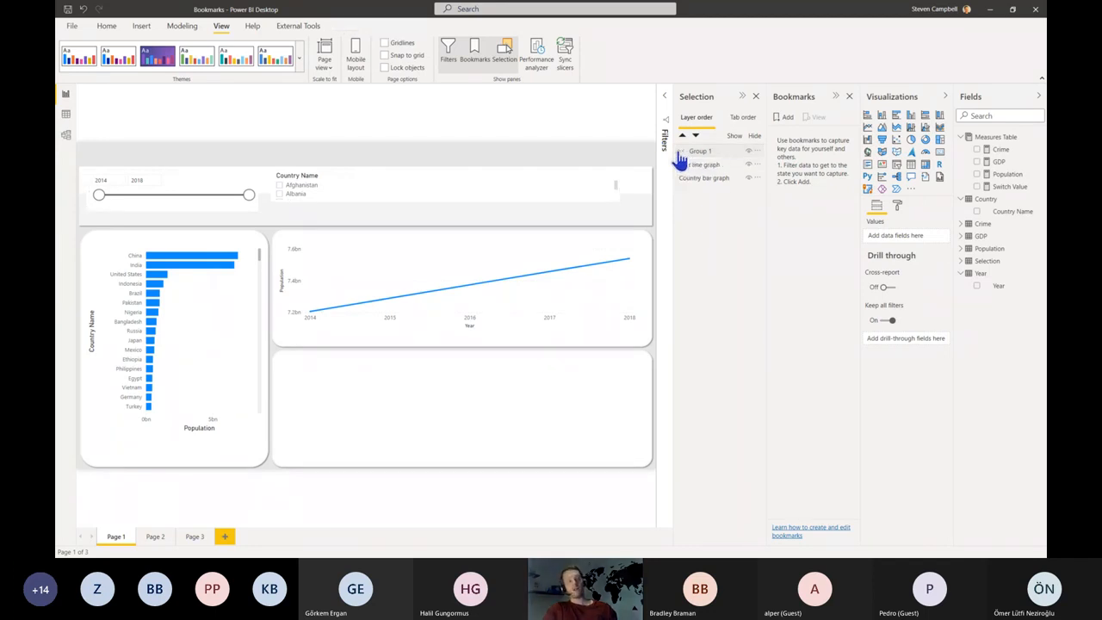
{"action": "left_click", "coordinate": [679, 153]}
{"action": "left_click", "coordinate": [679, 153]}
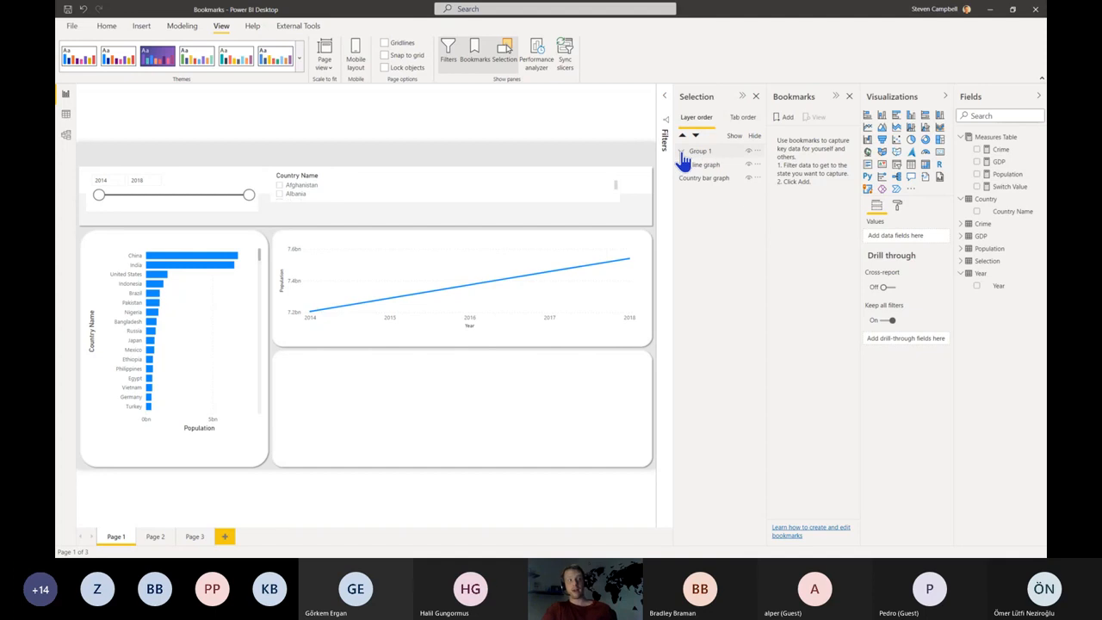
{"action": "left_click", "coordinate": [681, 152]}
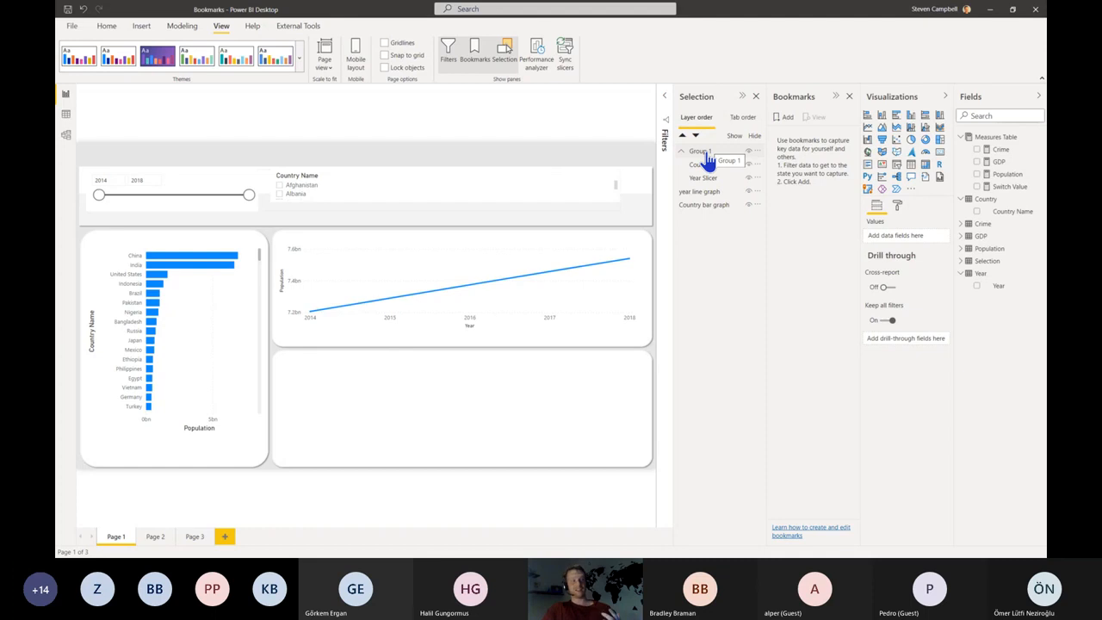
{"action": "double_click", "coordinate": [706, 156]}
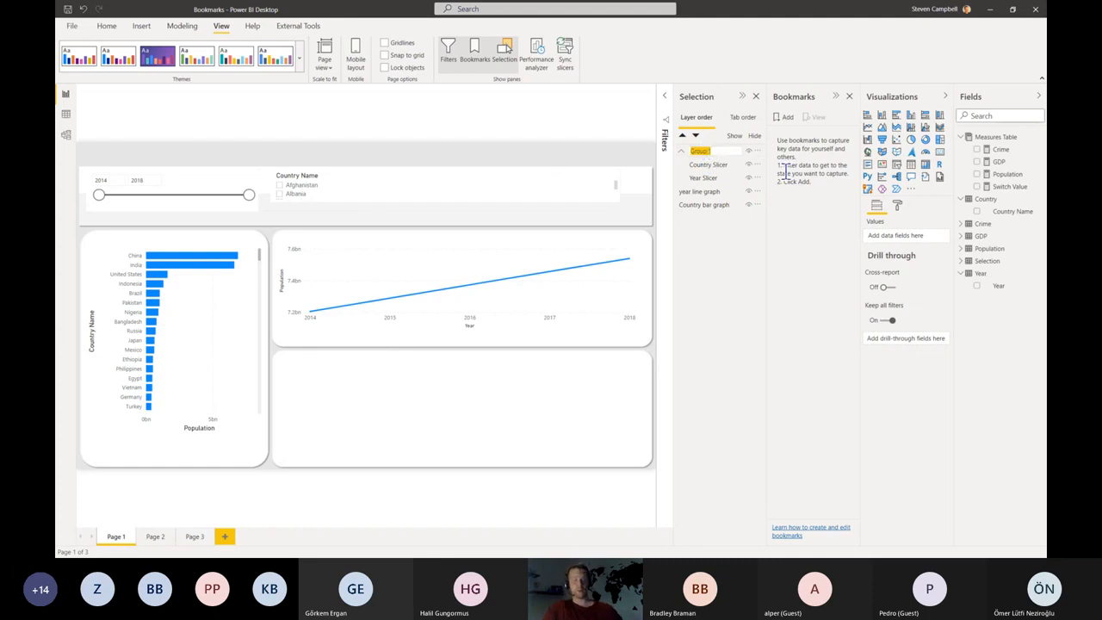
{"action": "type", "text": "Slicers"}
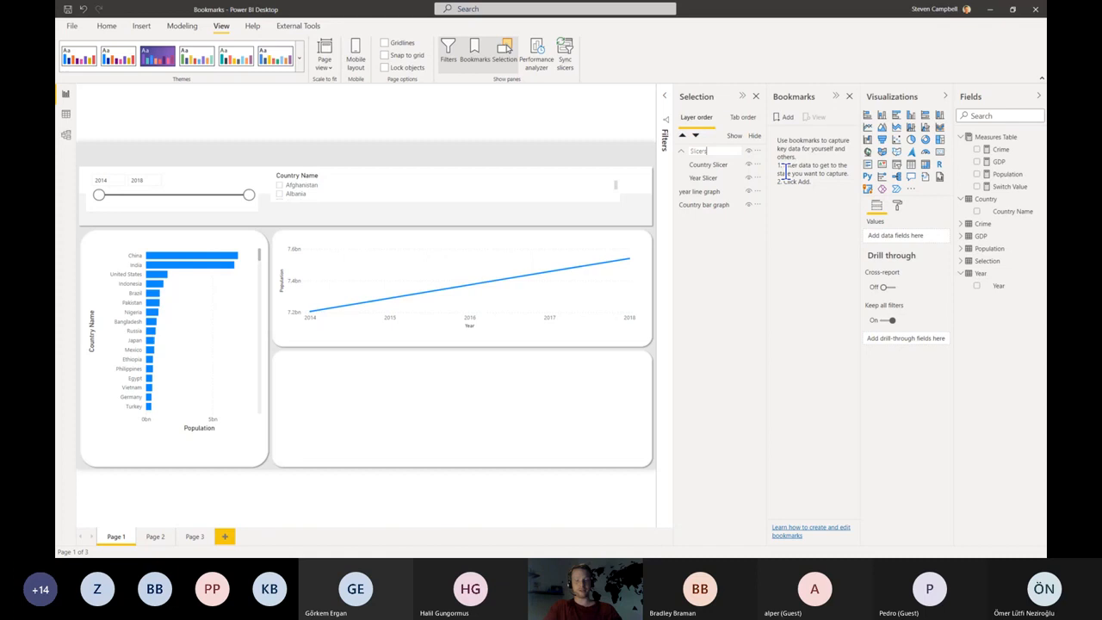
{"action": "key", "text": "Return"}
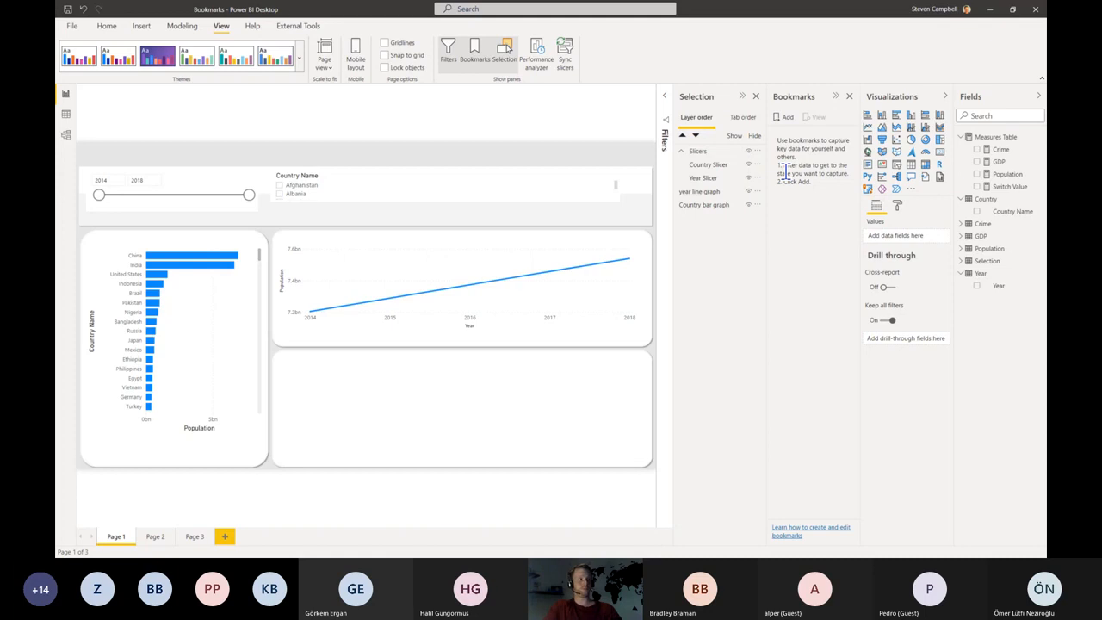
{"action": "left_click", "coordinate": [681, 153]}
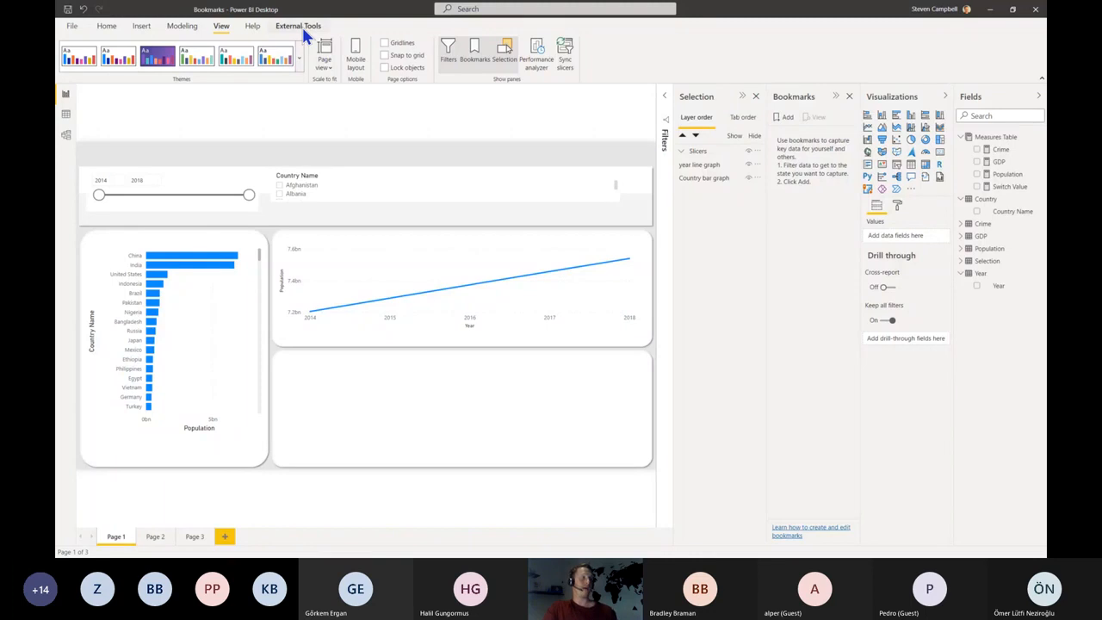
Step: Hide the Country bar graph layer, and show it again
{"action": "left_click", "coordinate": [175, 417]}
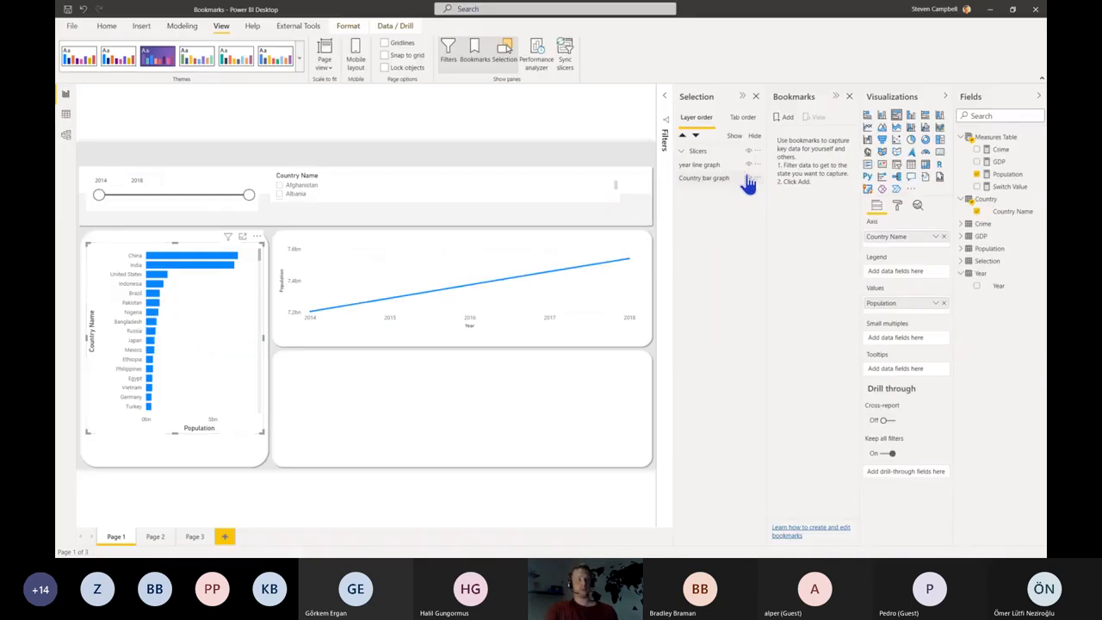
{"action": "left_click", "coordinate": [748, 178]}
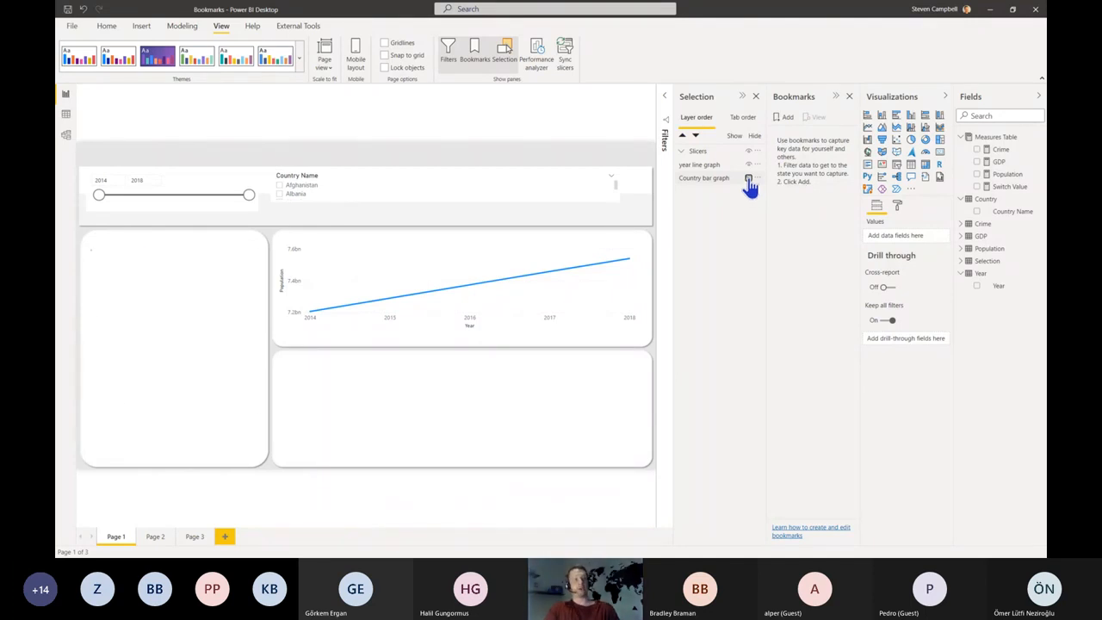
{"action": "left_click", "coordinate": [747, 179]}
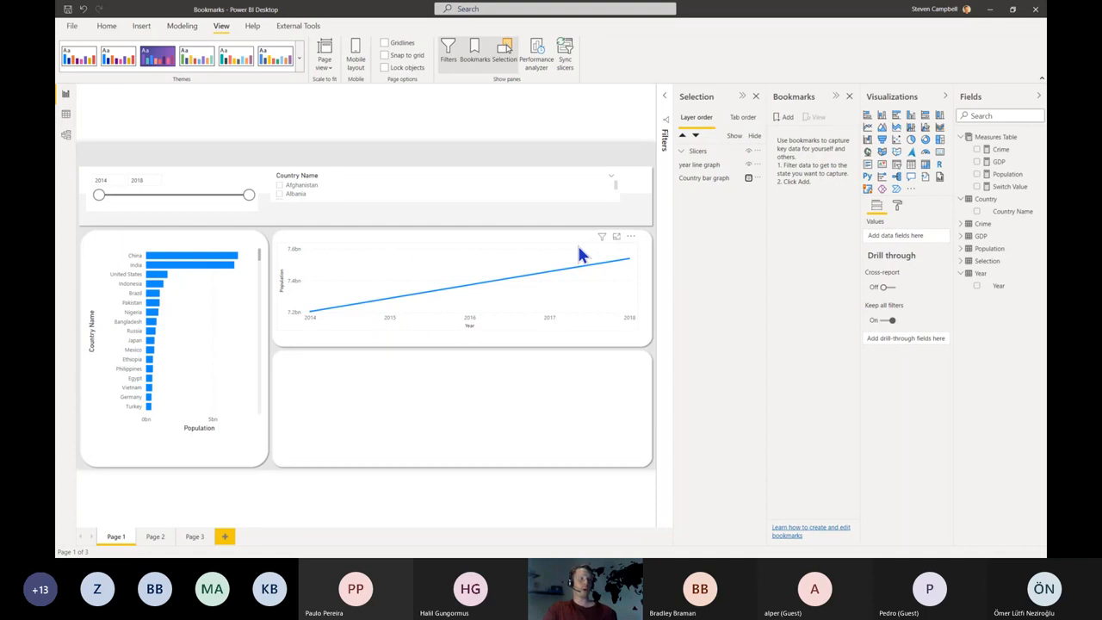
Step: Select the year line graph layer and hide it on the report page
{"action": "left_click", "coordinate": [710, 164]}
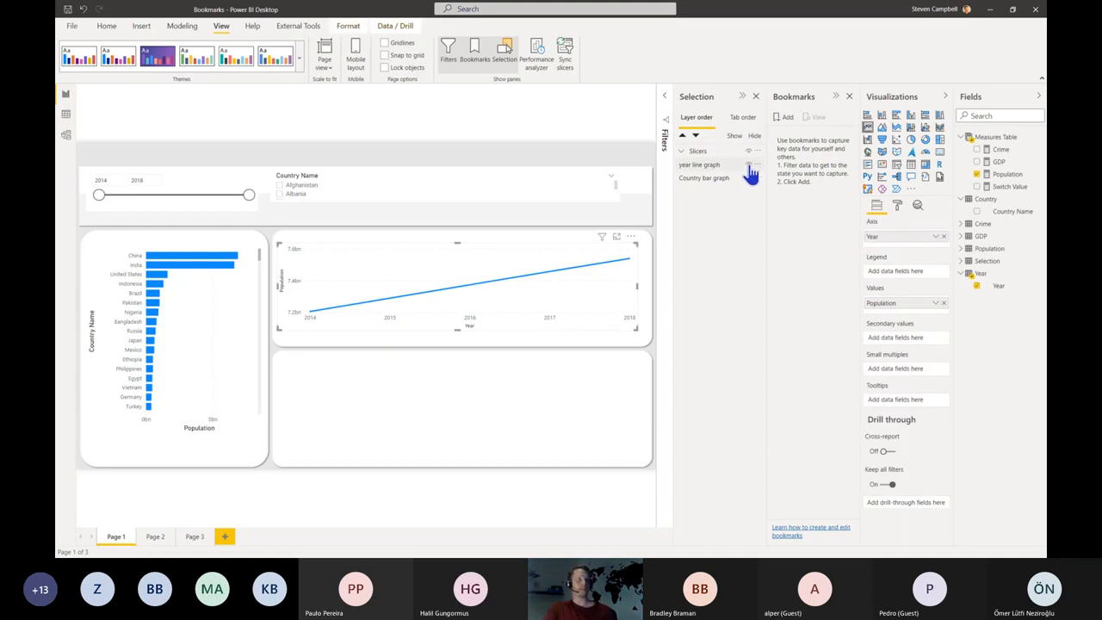
{"action": "left_click", "coordinate": [748, 164]}
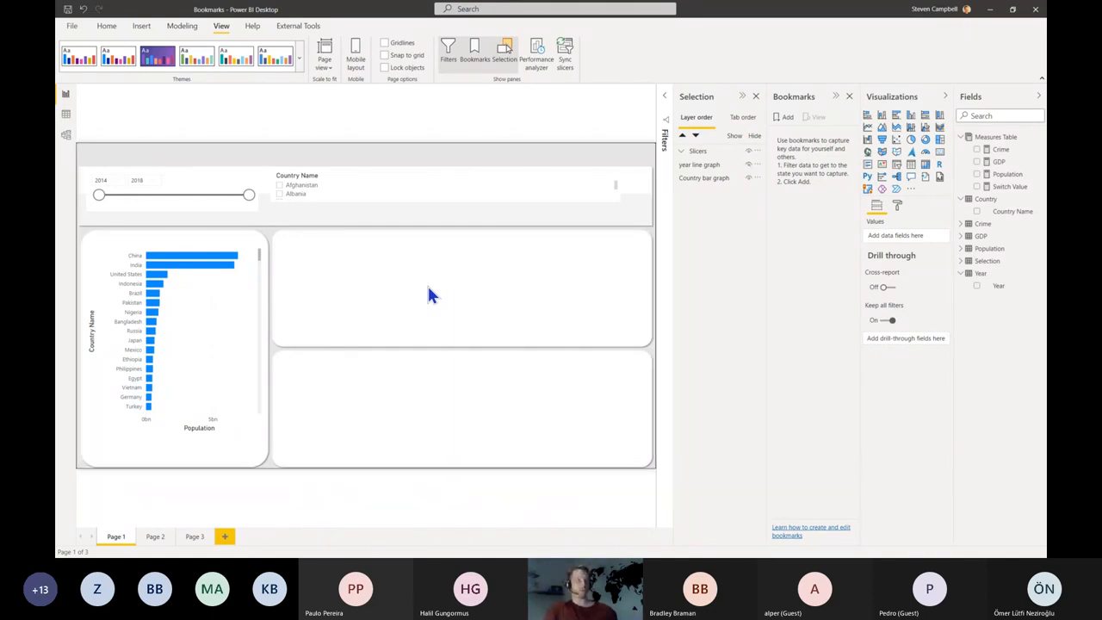
{"action": "left_click", "coordinate": [160, 252]}
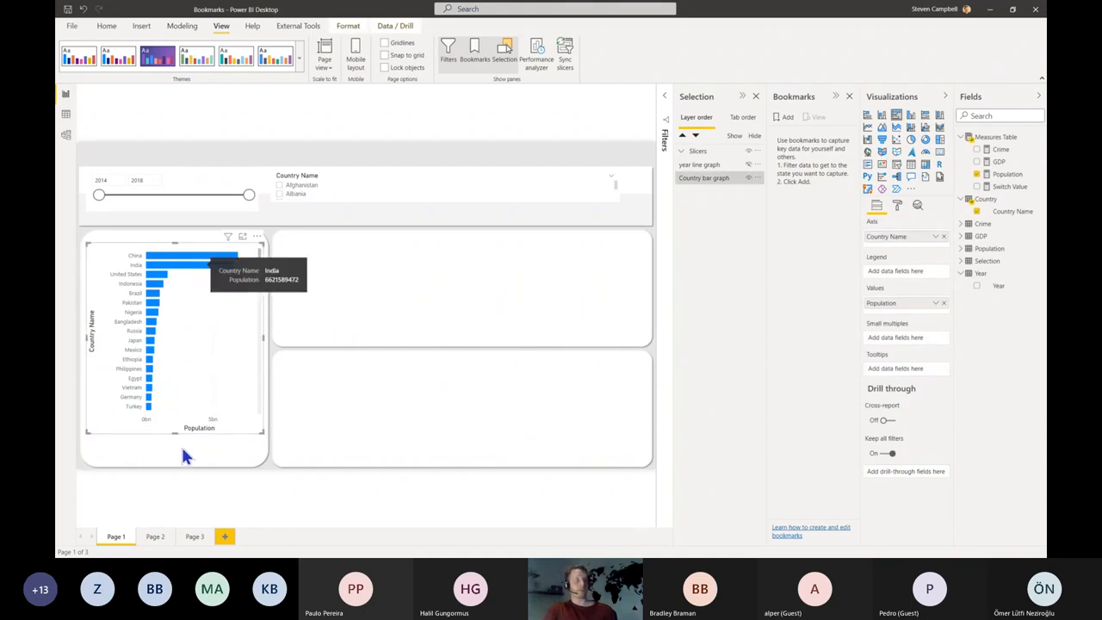
{"action": "left_click", "coordinate": [144, 457]}
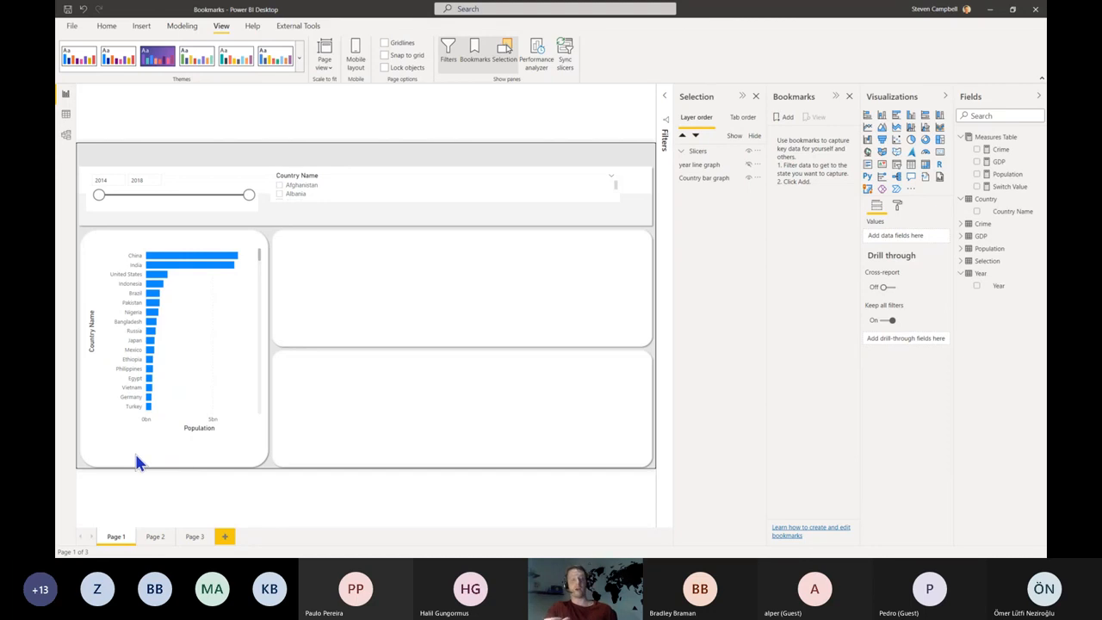
{"action": "left_click", "coordinate": [205, 251]}
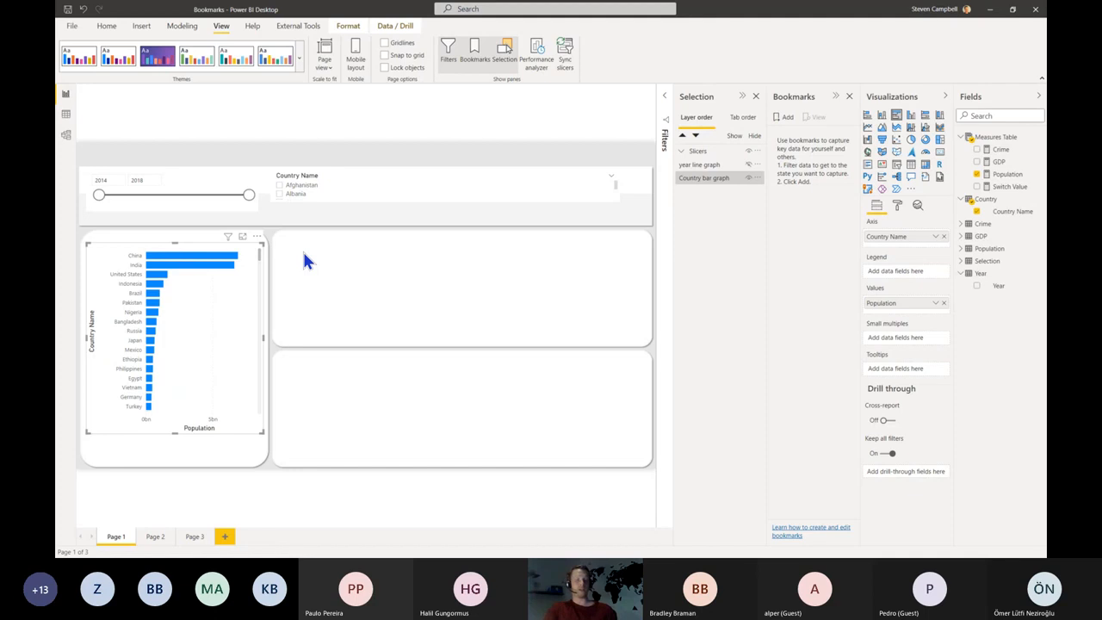
{"action": "left_click", "coordinate": [412, 298]}
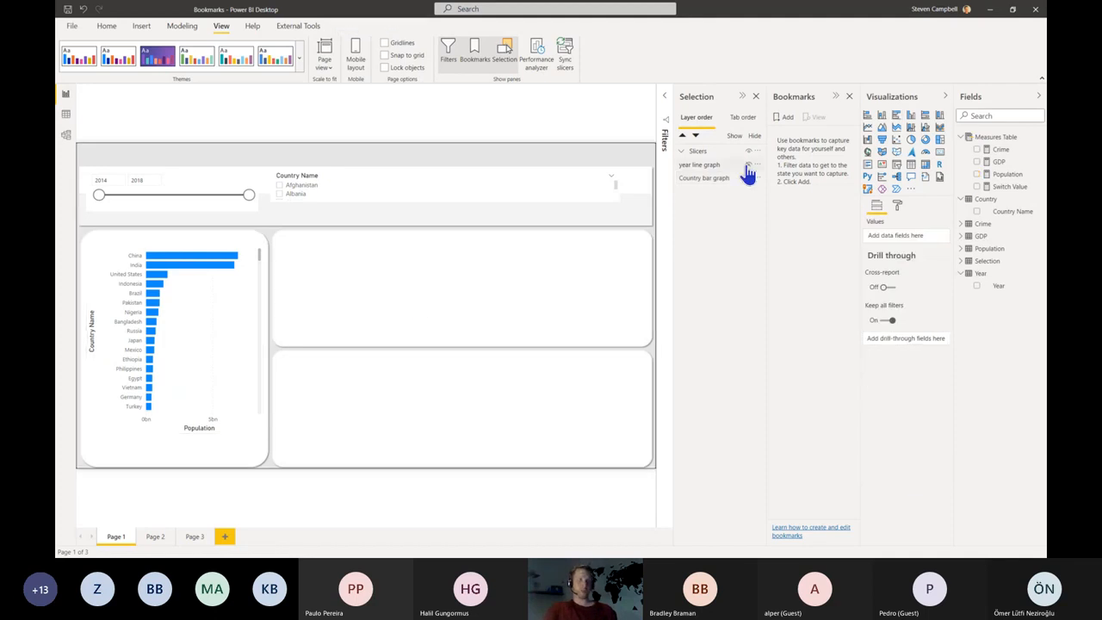
Step: Add an ArcGIS map beside the bar chart, made narrower and taller, with Country Name as location and Population as color
{"action": "left_click", "coordinate": [868, 188]}
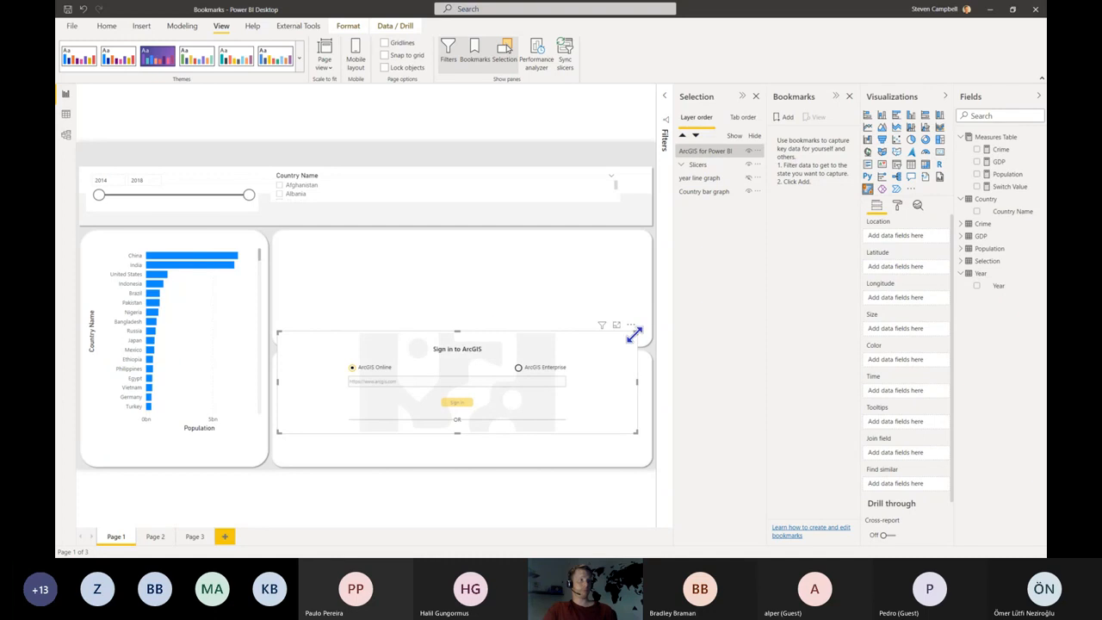
{"action": "left_click_drag", "start_coordinate": [635, 331], "coordinate": [563, 246]}
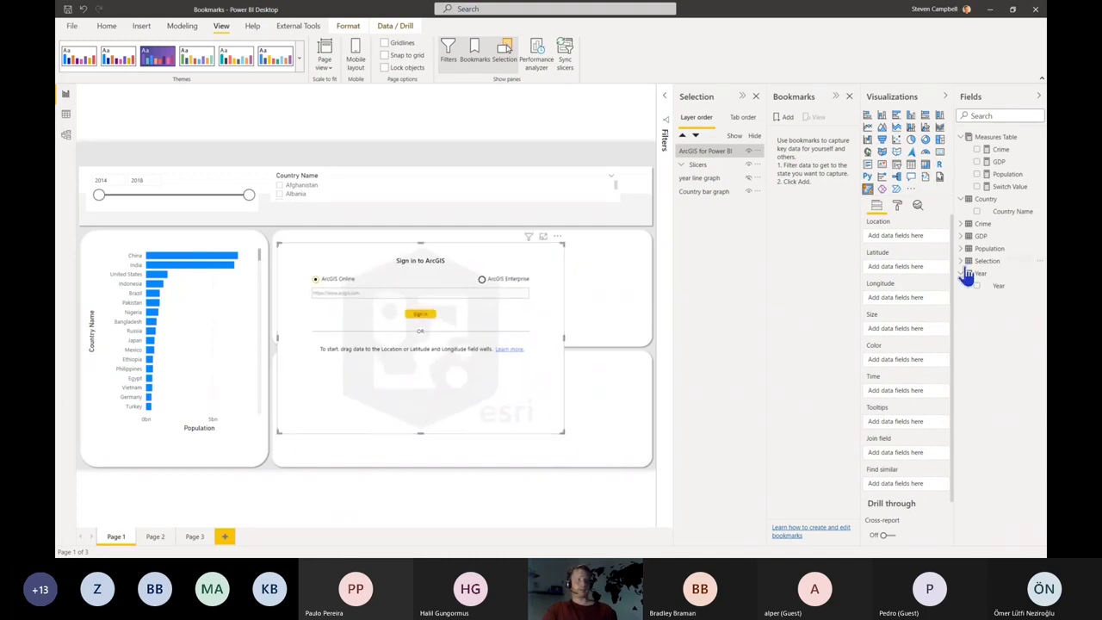
{"action": "left_click_drag", "start_coordinate": [1007, 215], "coordinate": [899, 236]}
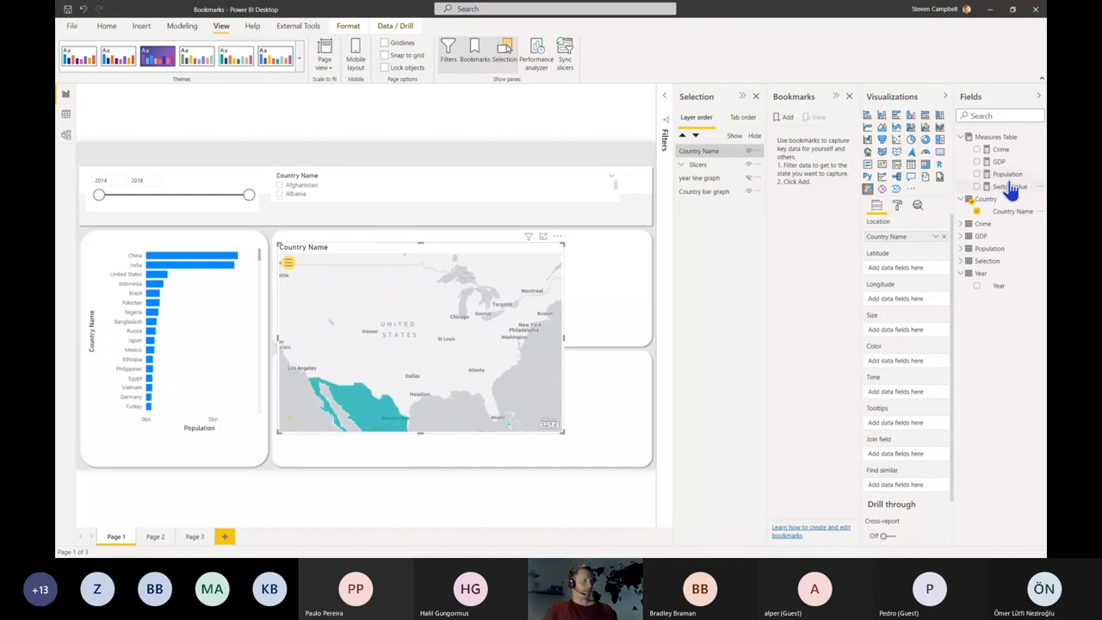
{"action": "left_click_drag", "start_coordinate": [1005, 173], "coordinate": [893, 357]}
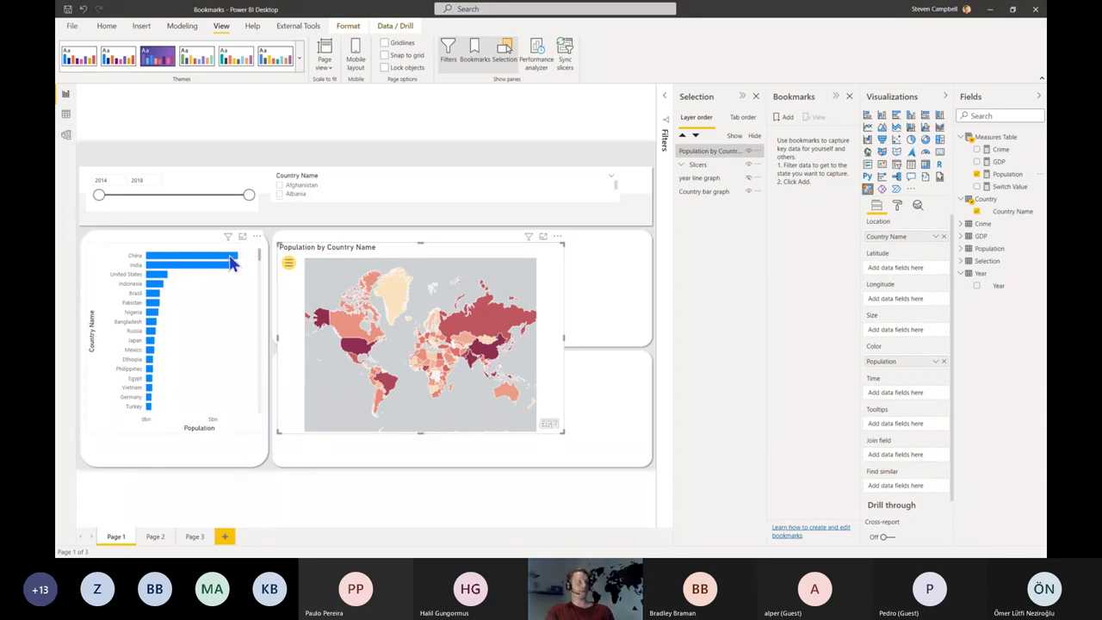
Step: Rename the map's layer as "map of population"
{"action": "double_click", "coordinate": [696, 151]}
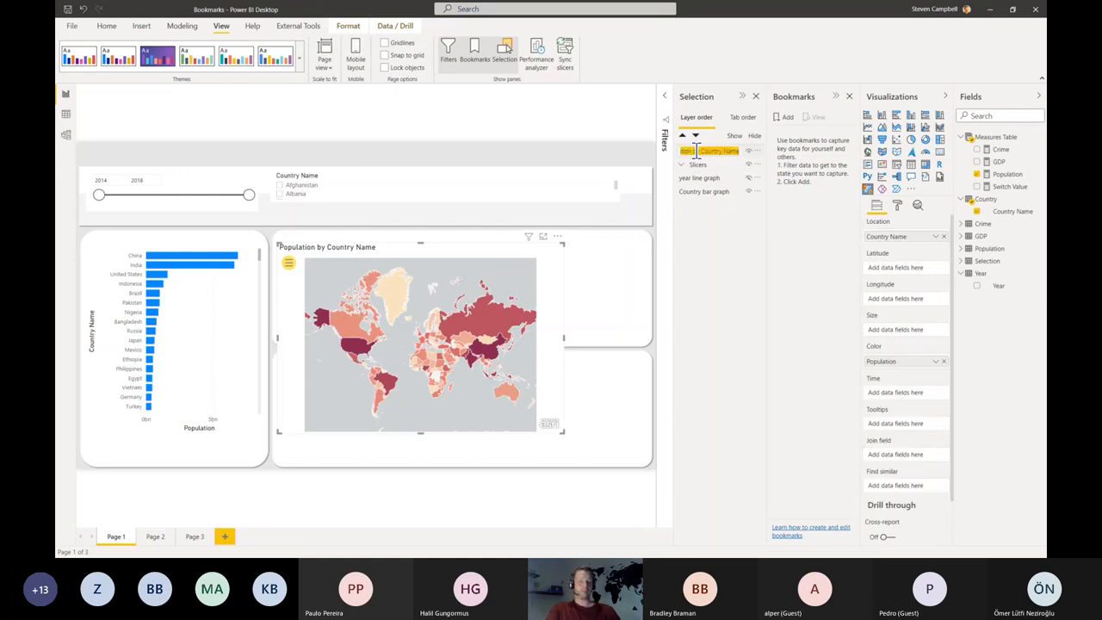
{"action": "type", "text": "map - pop"}
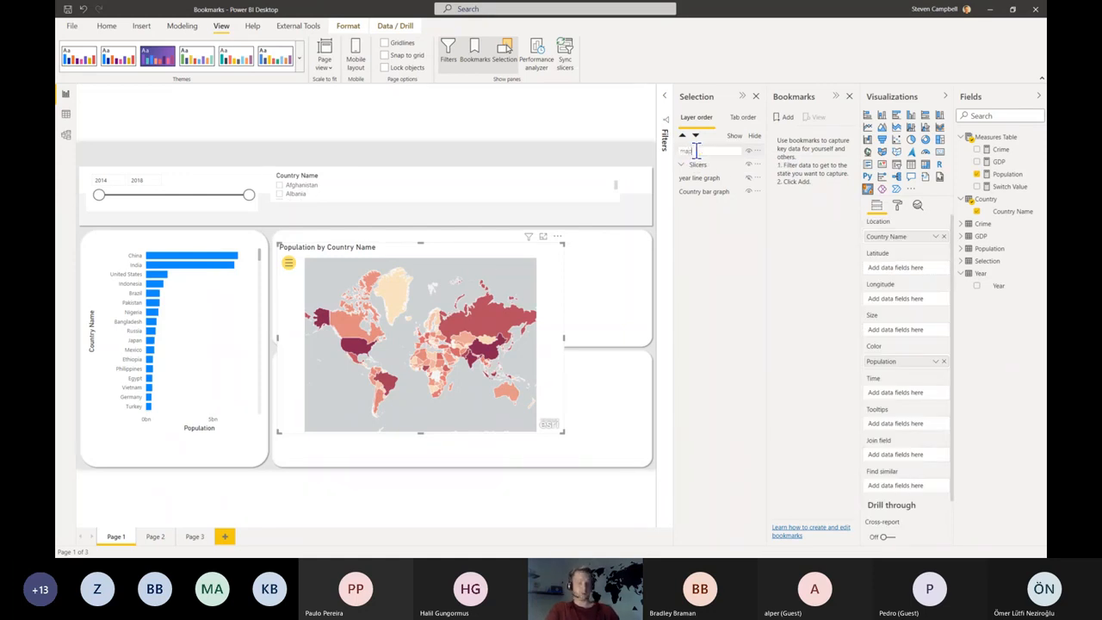
{"action": "type", "text": "of"}
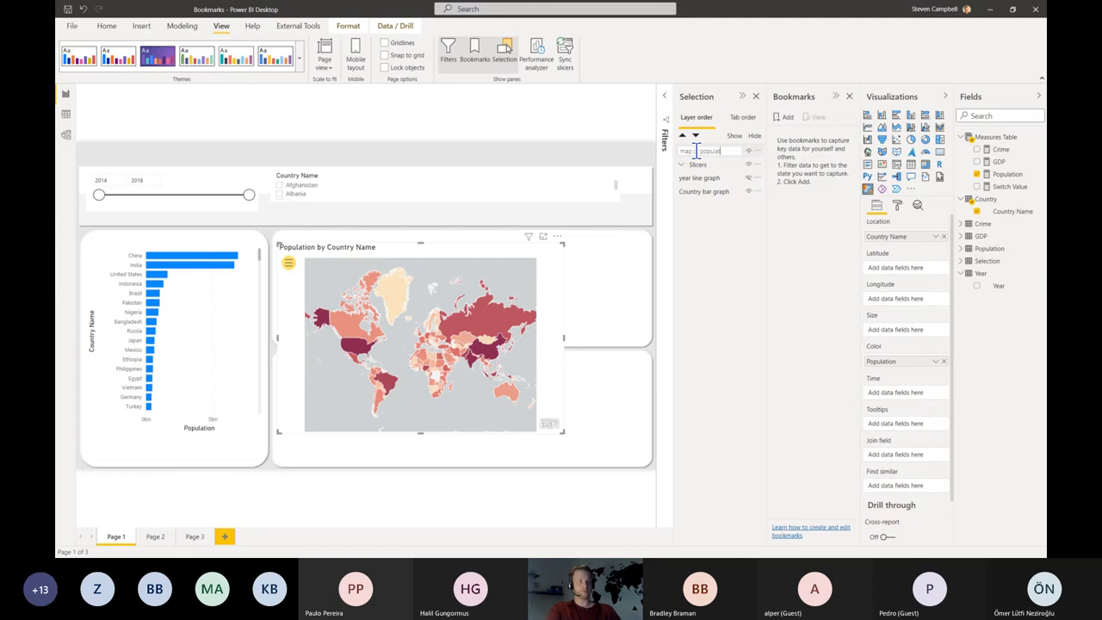
{"action": "key", "text": "Return"}
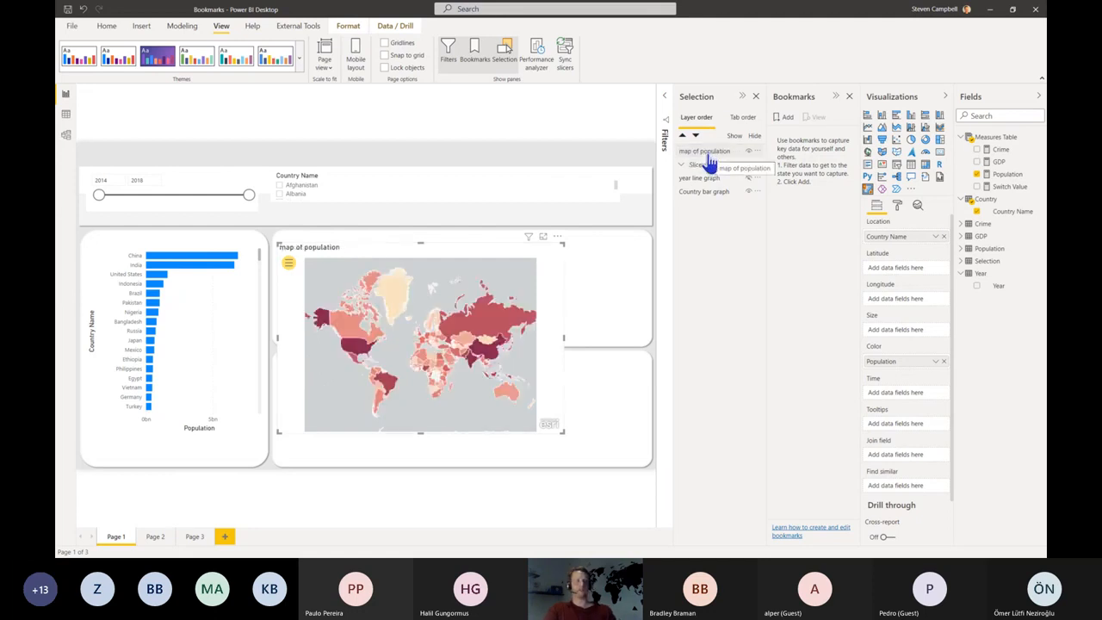
Step: Rename the map's layer as "population map"
{"action": "left_click", "coordinate": [701, 196]}
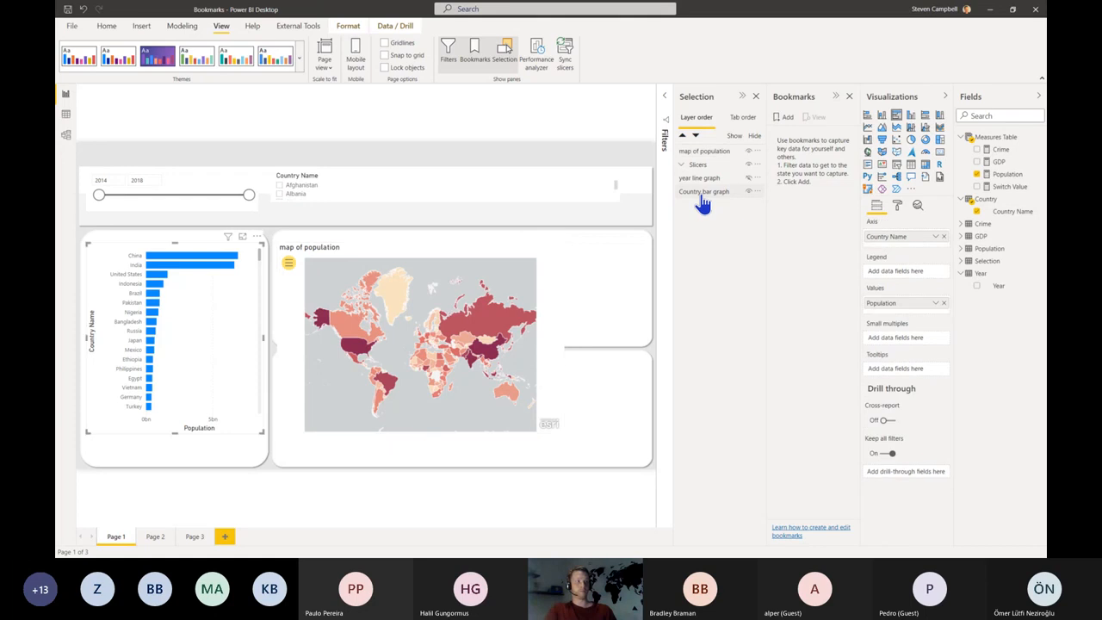
{"action": "left_click", "coordinate": [705, 151]}
{"action": "left_click", "coordinate": [703, 153]}
{"action": "double_click", "coordinate": [703, 151]}
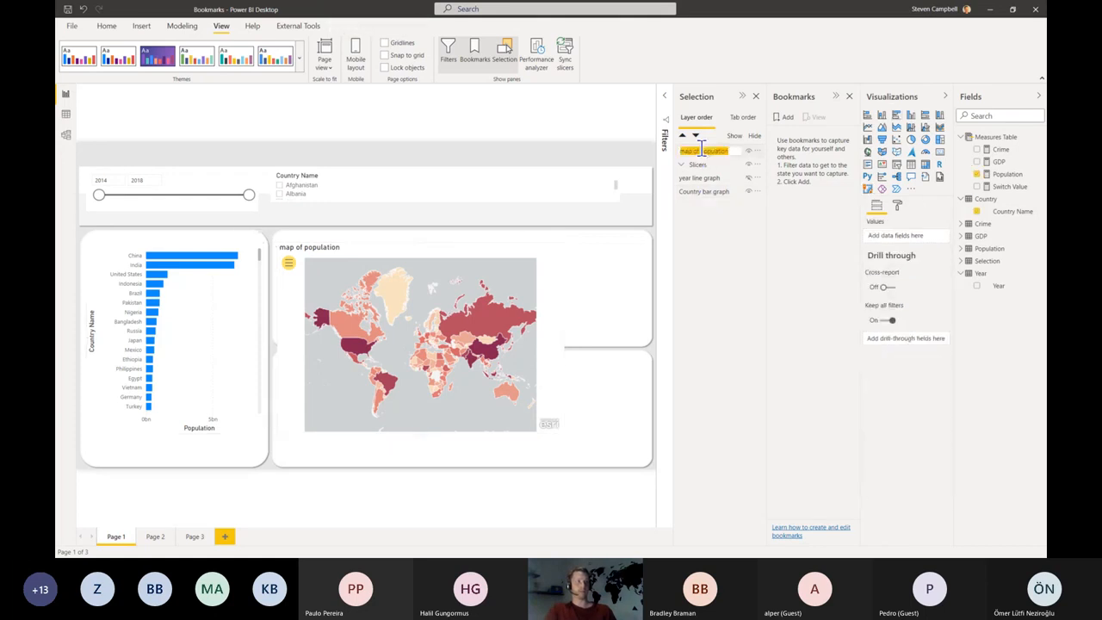
{"action": "left_click", "coordinate": [700, 150]}
{"action": "left_click_drag", "start_coordinate": [701, 149], "coordinate": [681, 150]}
{"action": "key", "text": "BackSpace"}
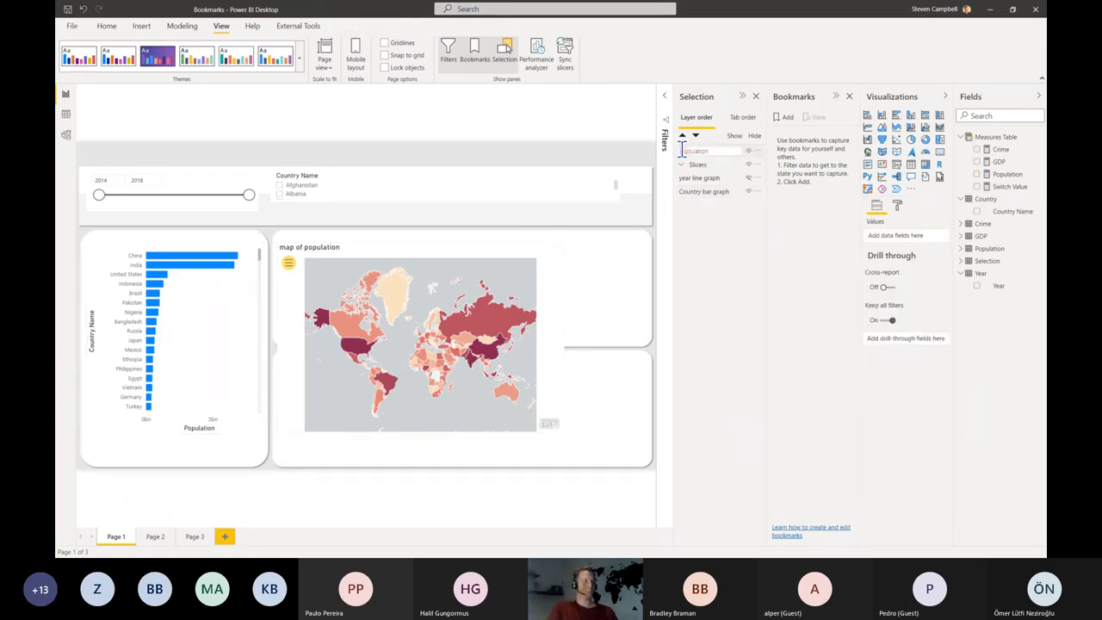
{"action": "type", "text": "ma"}
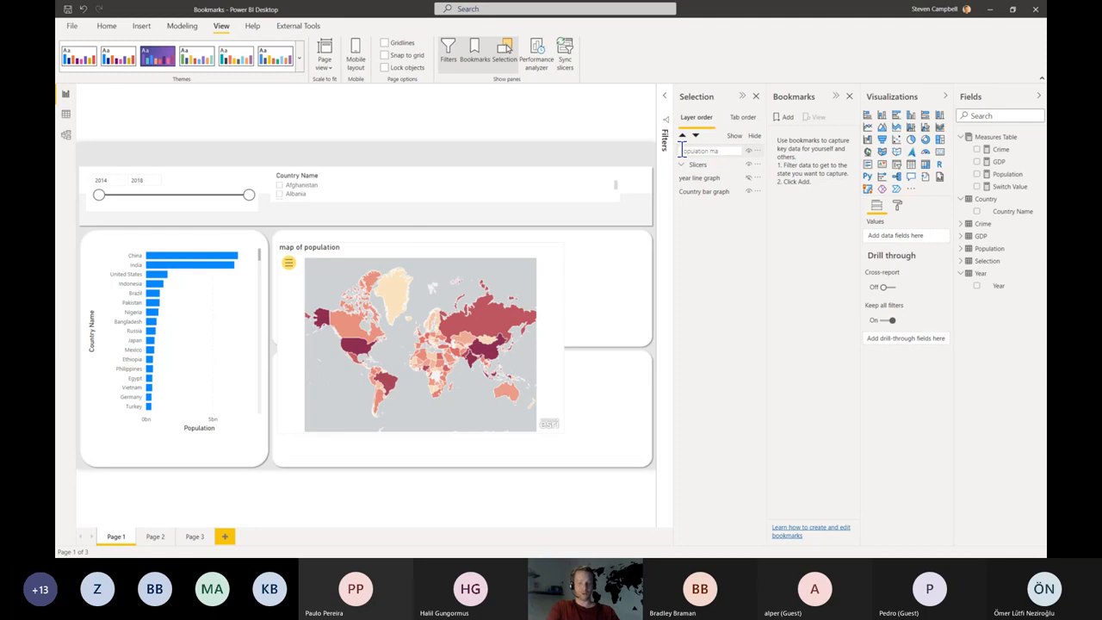
{"action": "type", "text": "p"}
{"action": "key", "text": "Return"}
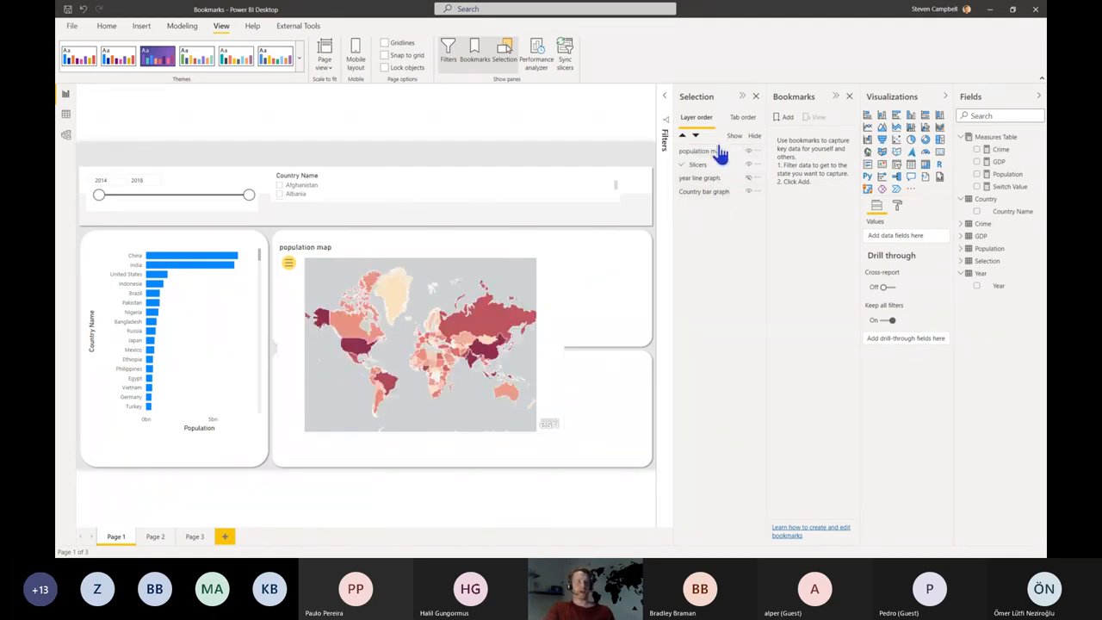
Step: Move the population map layer directly above the Country bar graph layer, and rename the bar graph layer as "population bar graph"
{"action": "left_click_drag", "start_coordinate": [720, 152], "coordinate": [715, 189]}
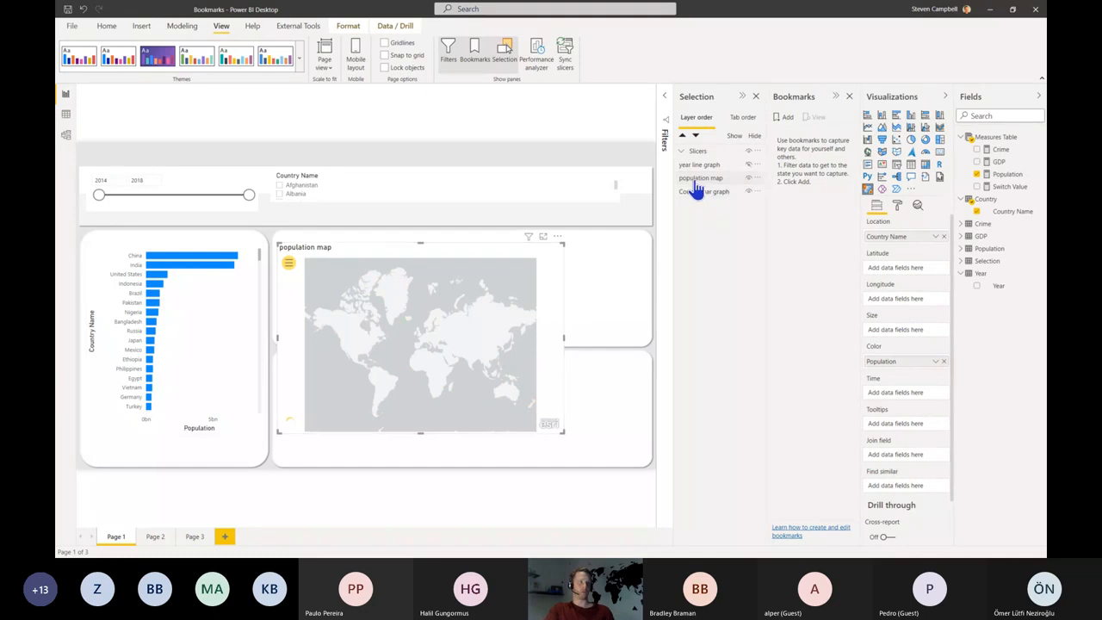
{"action": "left_click", "coordinate": [692, 195]}
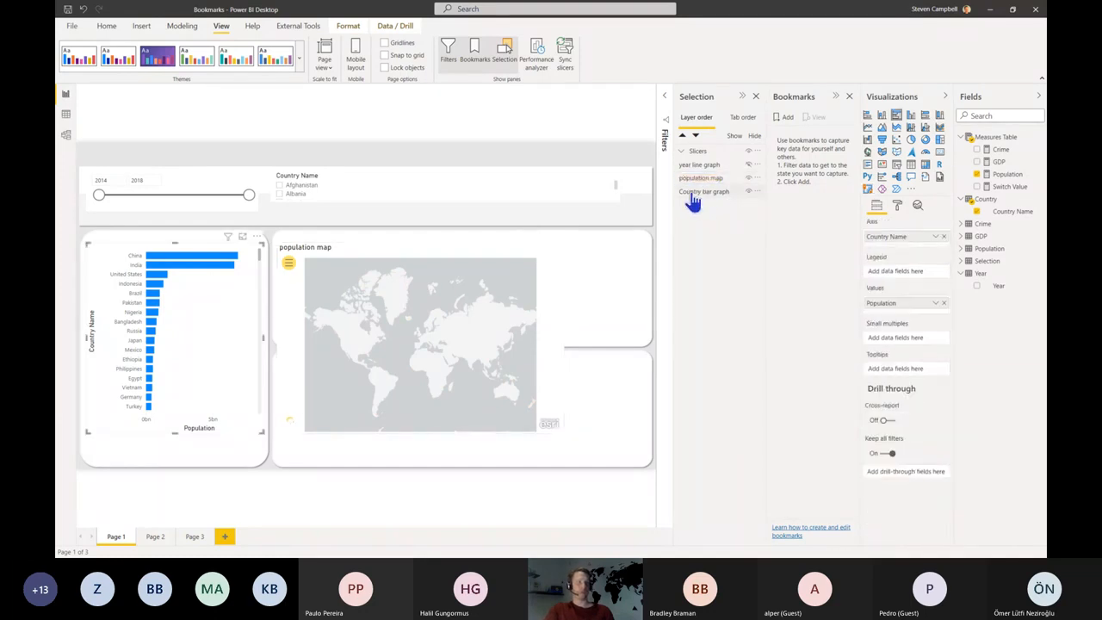
{"action": "double_click", "coordinate": [692, 191]}
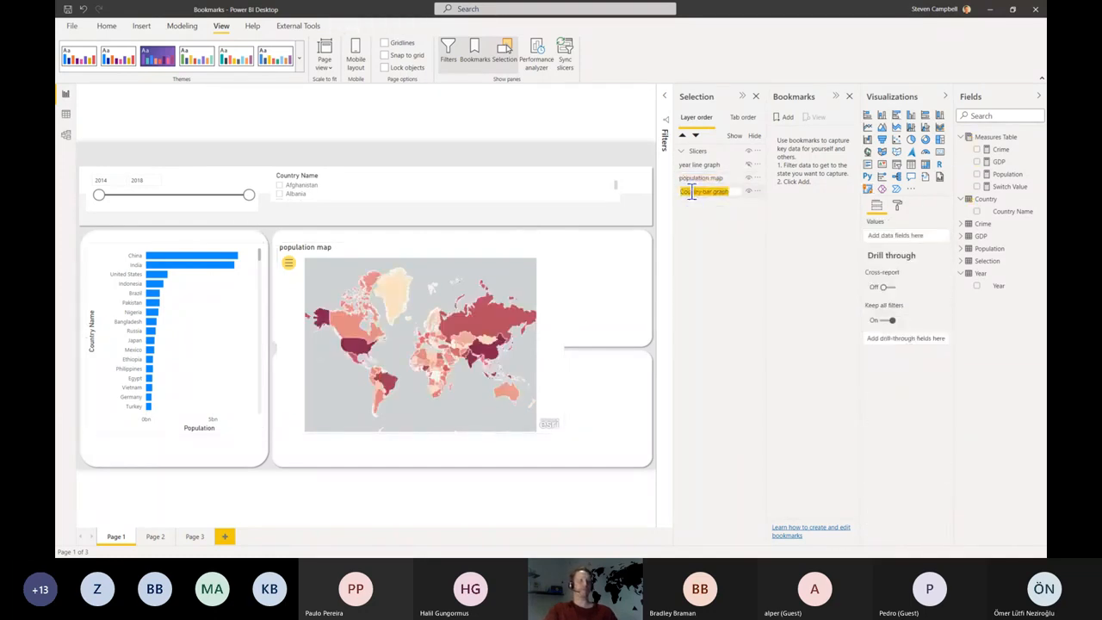
{"action": "left_click", "coordinate": [691, 191]}
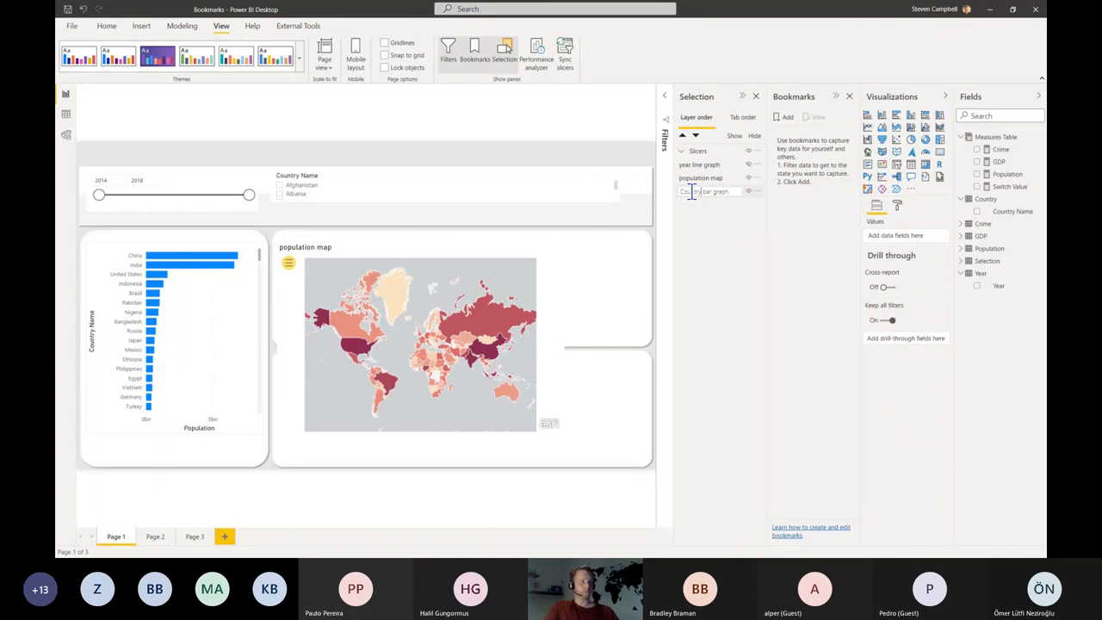
{"action": "double_click", "coordinate": [691, 191]}
{"action": "type", "text": "population"}
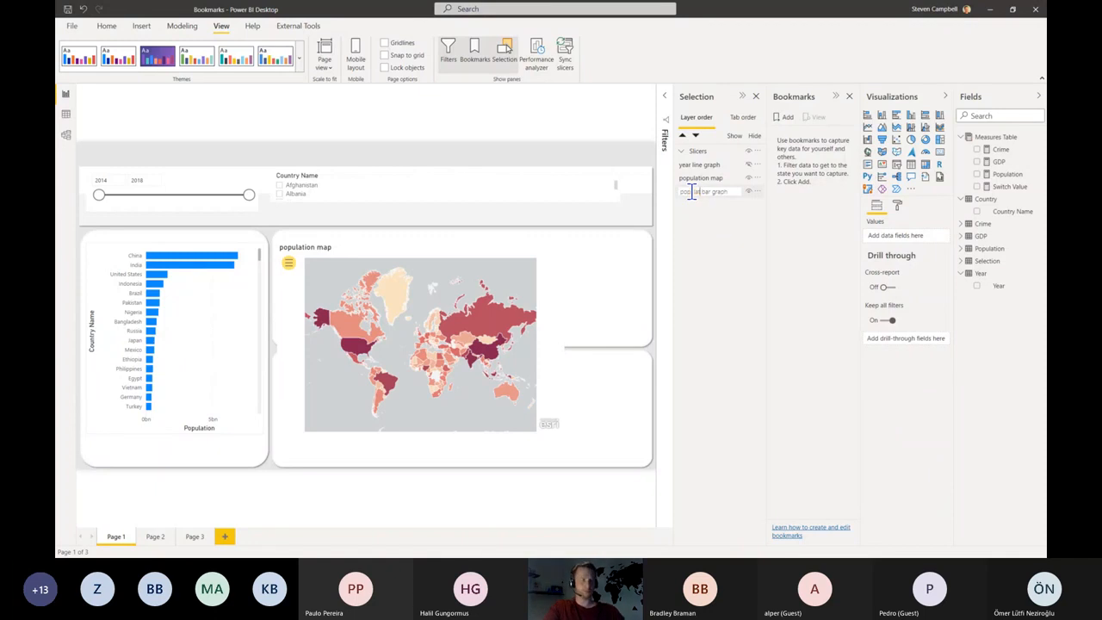
{"action": "key", "text": "Return"}
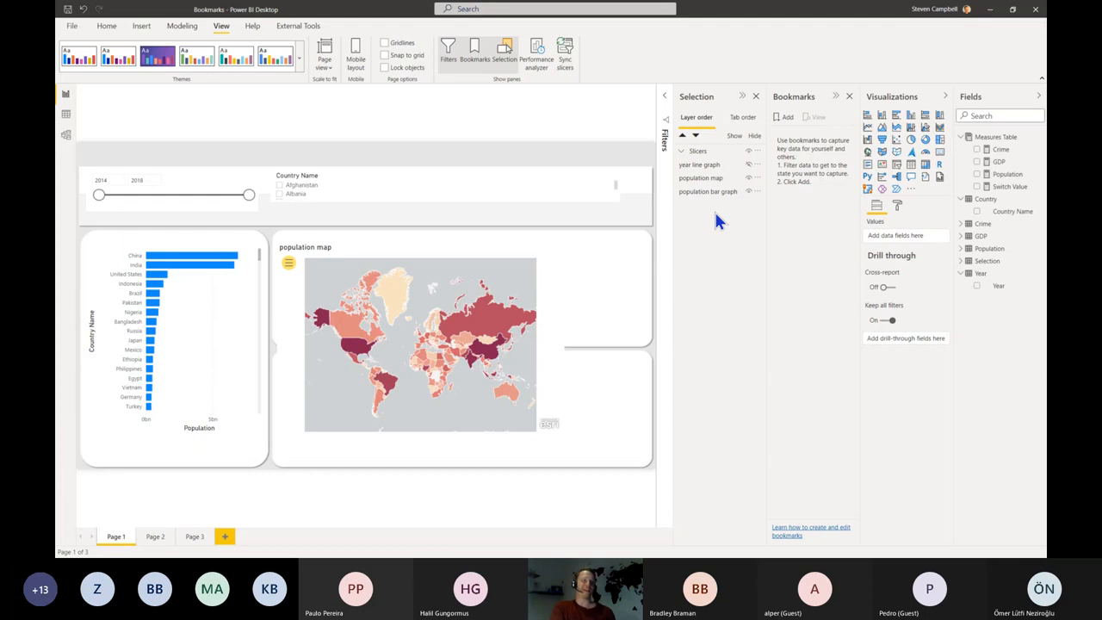
Step: Turn off the title of the population map in its formatting options
{"action": "left_click", "coordinate": [565, 295]}
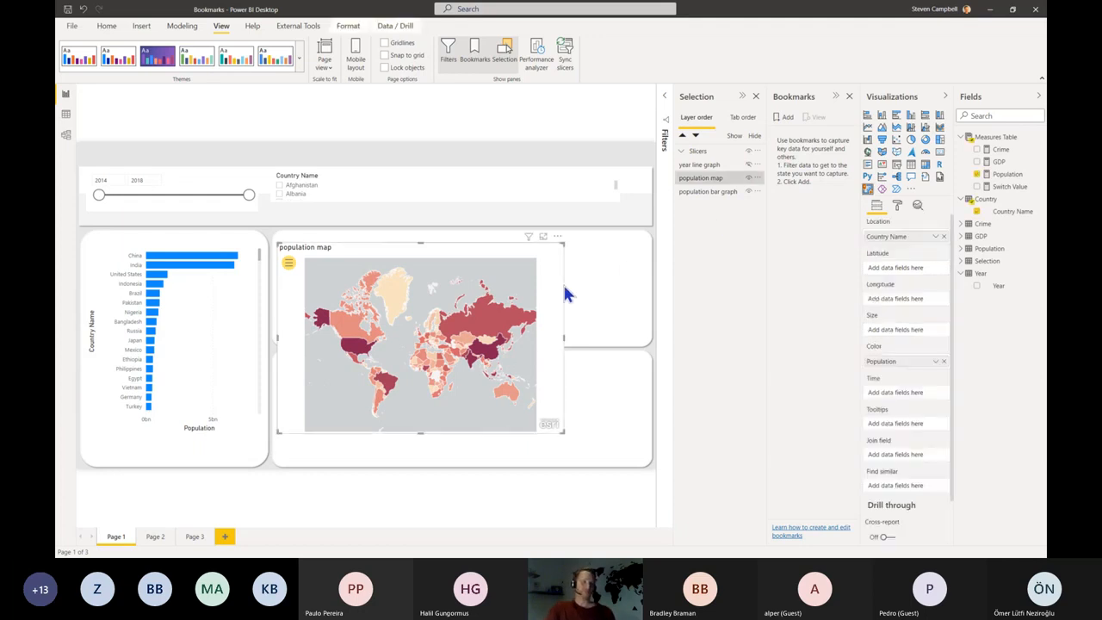
{"action": "left_click", "coordinate": [897, 204]}
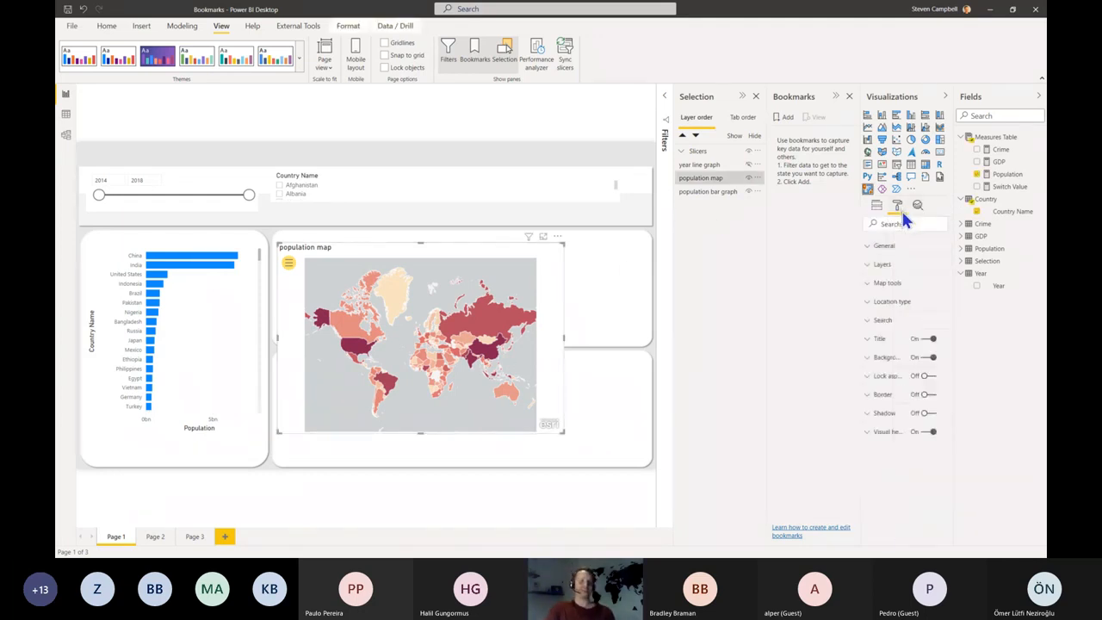
{"action": "left_click", "coordinate": [933, 340]}
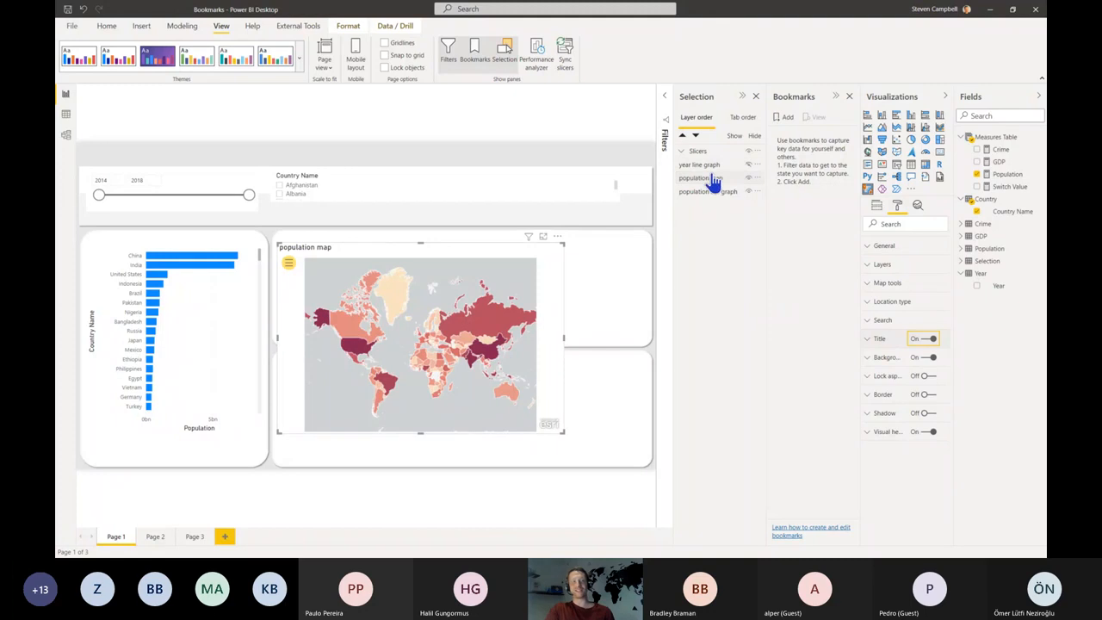
{"action": "left_click", "coordinate": [933, 340]}
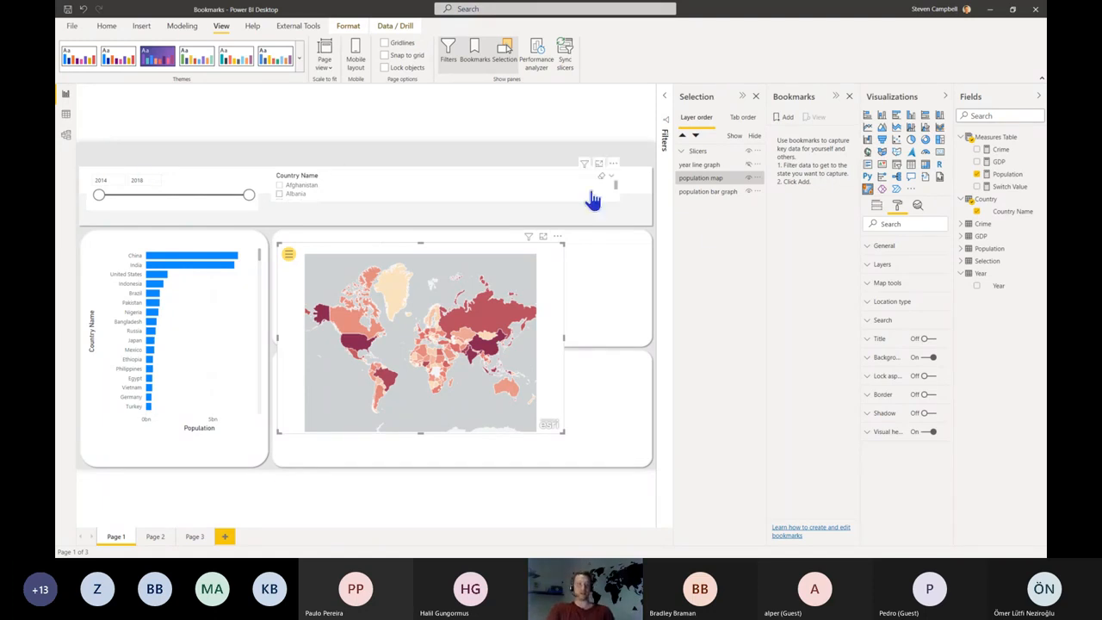
Step: Hide the population bar graph layer, show it again, and select the population map layer
{"action": "left_click", "coordinate": [711, 191]}
{"action": "left_click", "coordinate": [712, 193]}
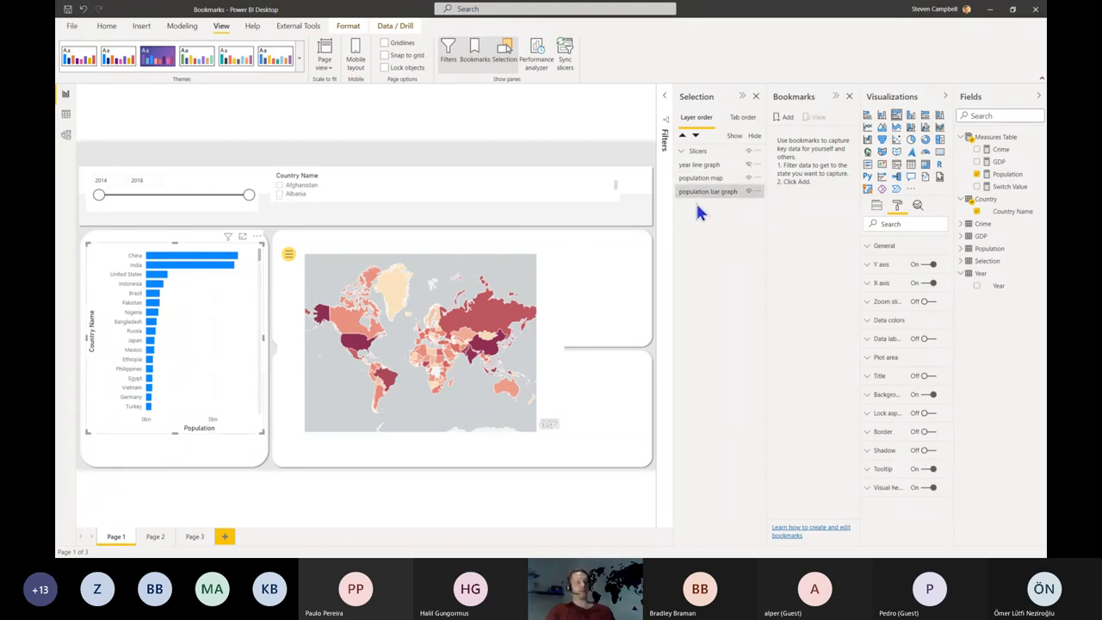
{"action": "left_click", "coordinate": [749, 192]}
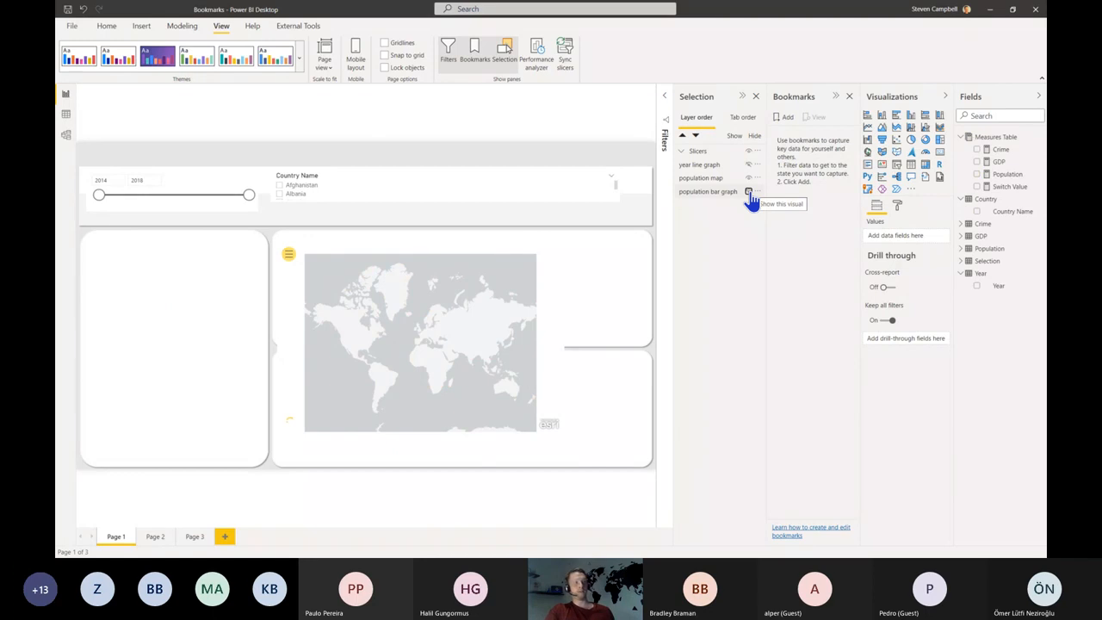
{"action": "left_click", "coordinate": [749, 192]}
{"action": "left_click", "coordinate": [745, 181]}
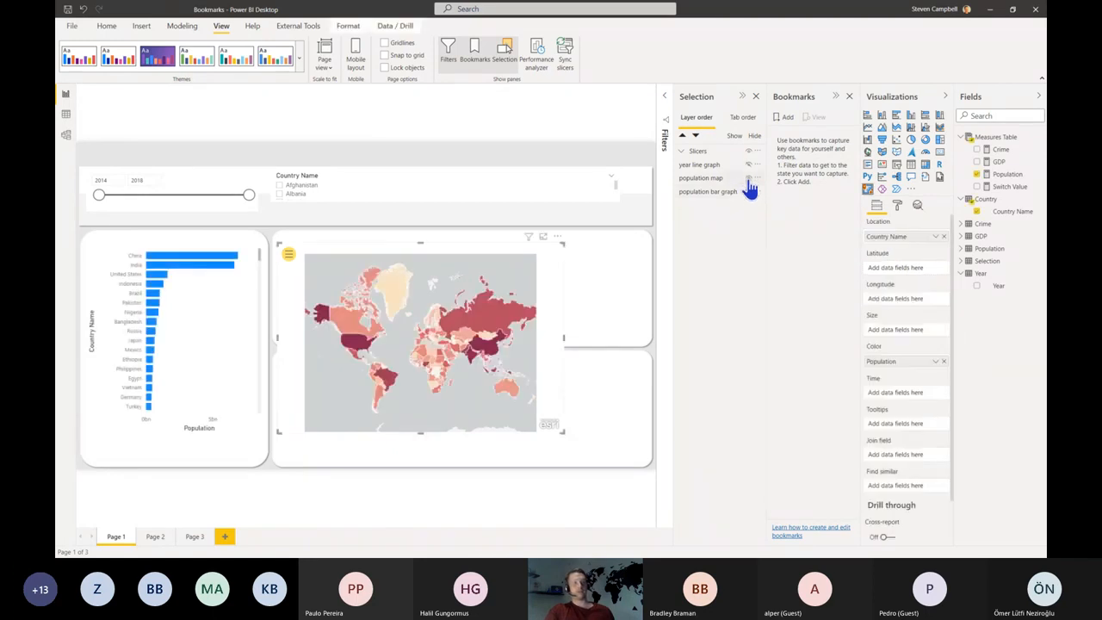
Step: Select the population map and population bar graph layers in turn to identify their visuals, and clear the selection
{"action": "left_click", "coordinate": [748, 179]}
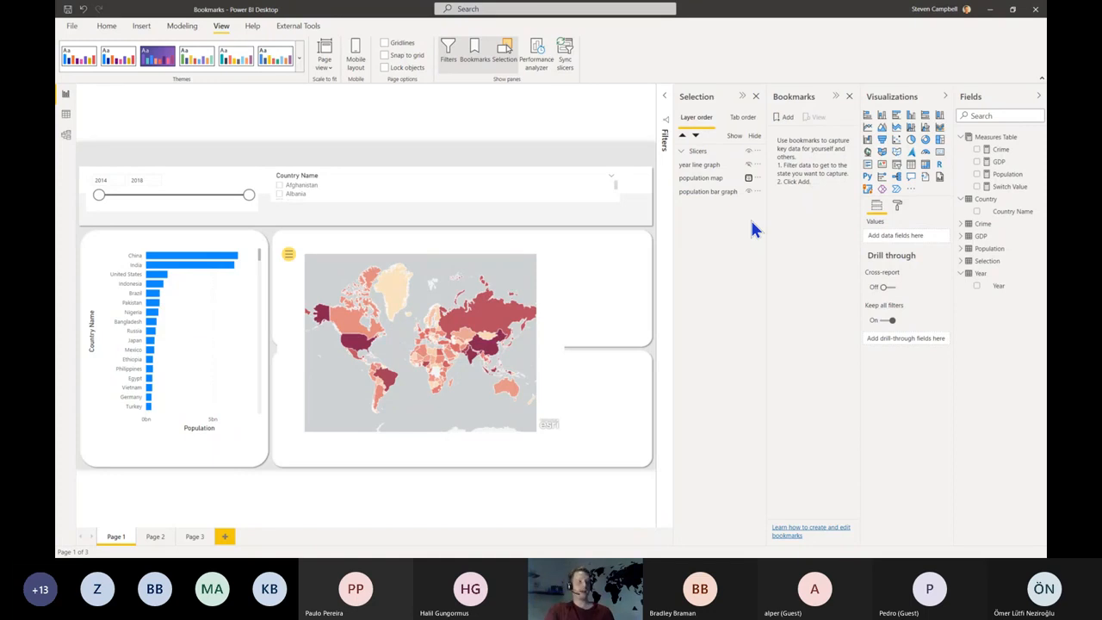
{"action": "left_click", "coordinate": [722, 179]}
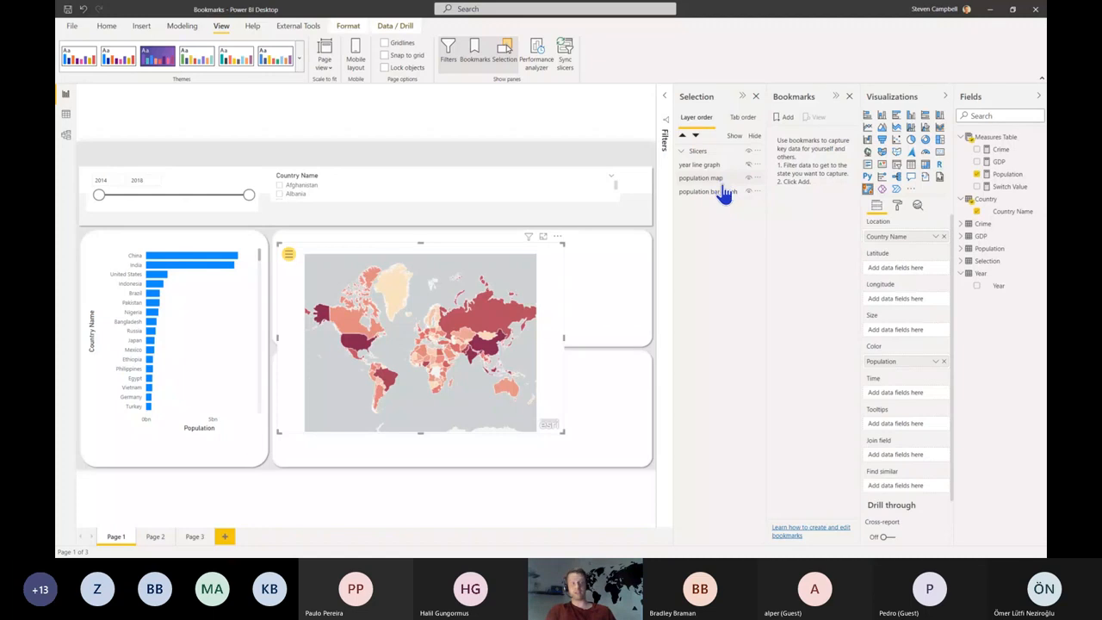
{"action": "left_click", "coordinate": [728, 192]}
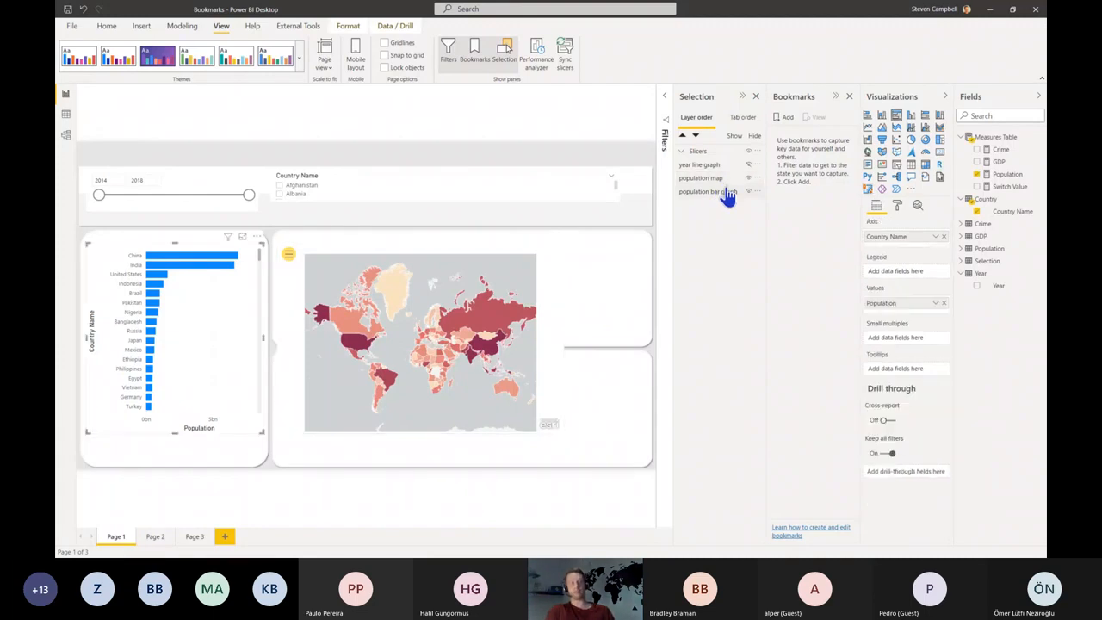
{"action": "left_click", "coordinate": [722, 180]}
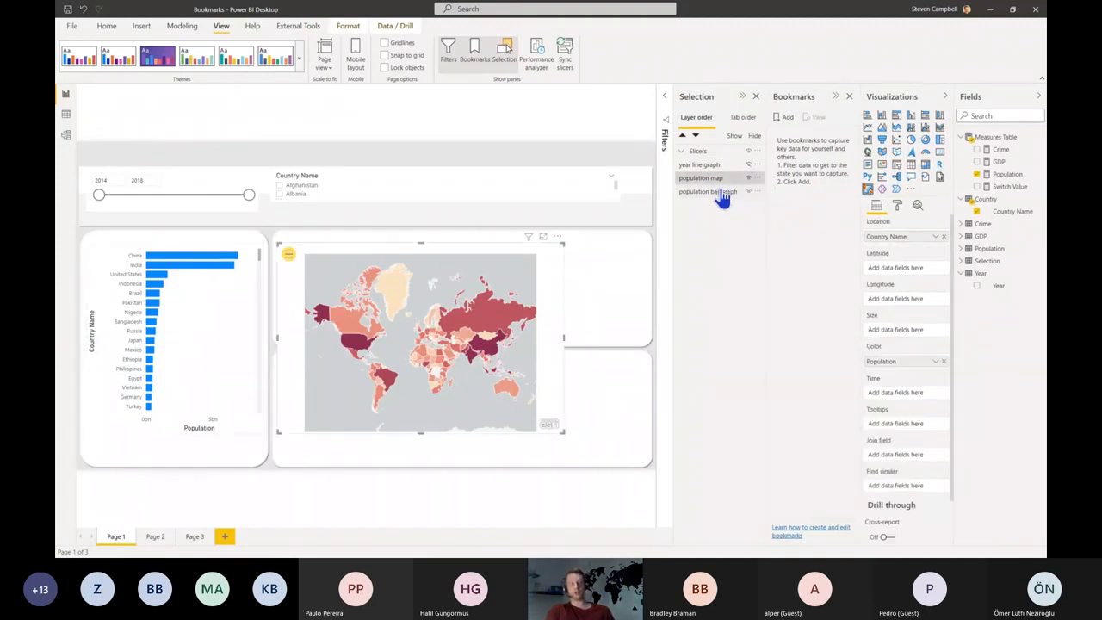
{"action": "left_click", "coordinate": [724, 193]}
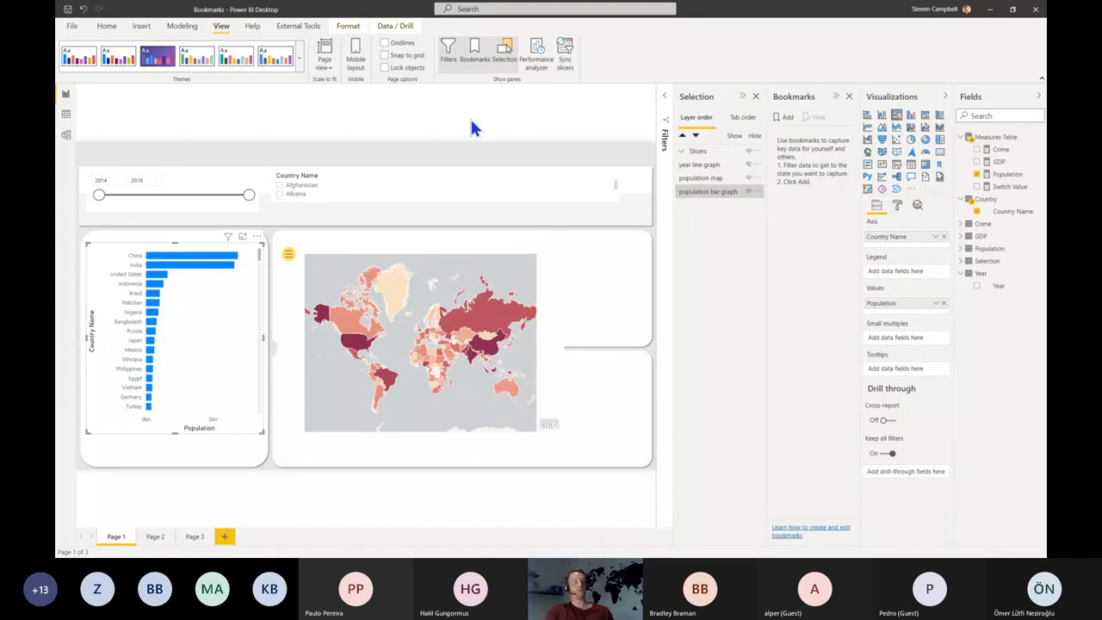
{"action": "left_click", "coordinate": [513, 117]}
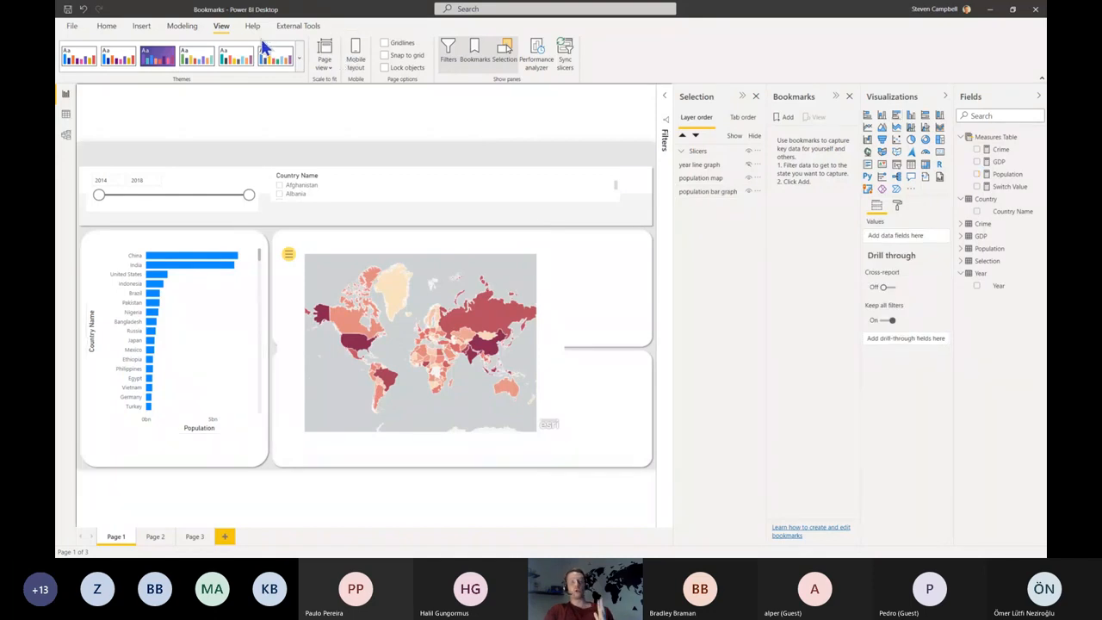
Step: Insert a rectangle shape, shrink it to button size and place it in the empty area beside the map
{"action": "left_click", "coordinate": [141, 28]}
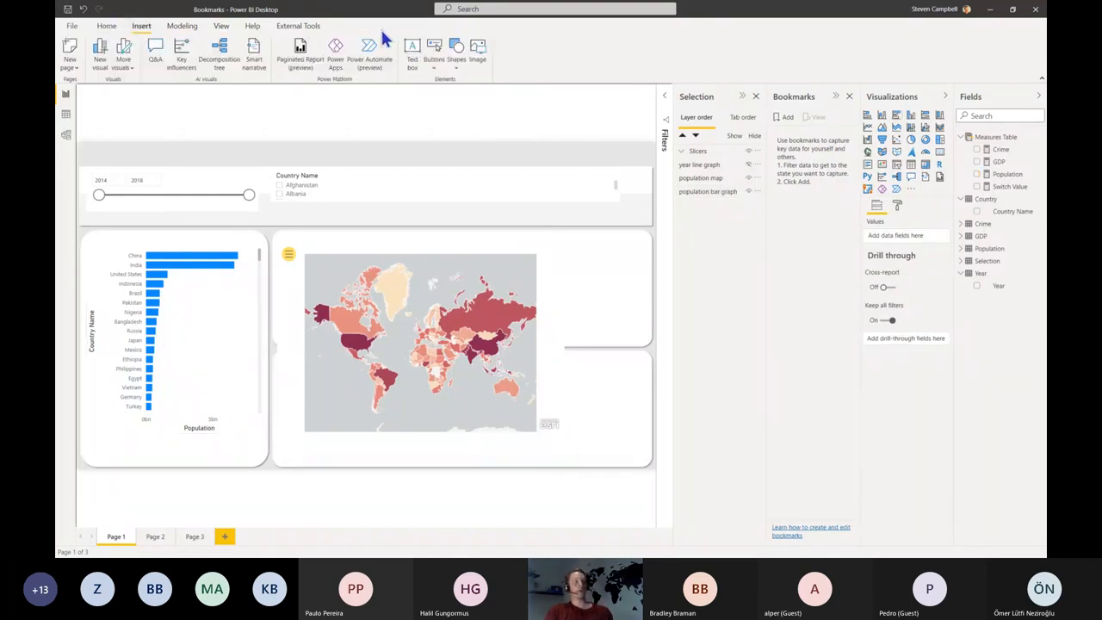
{"action": "left_click", "coordinate": [451, 71]}
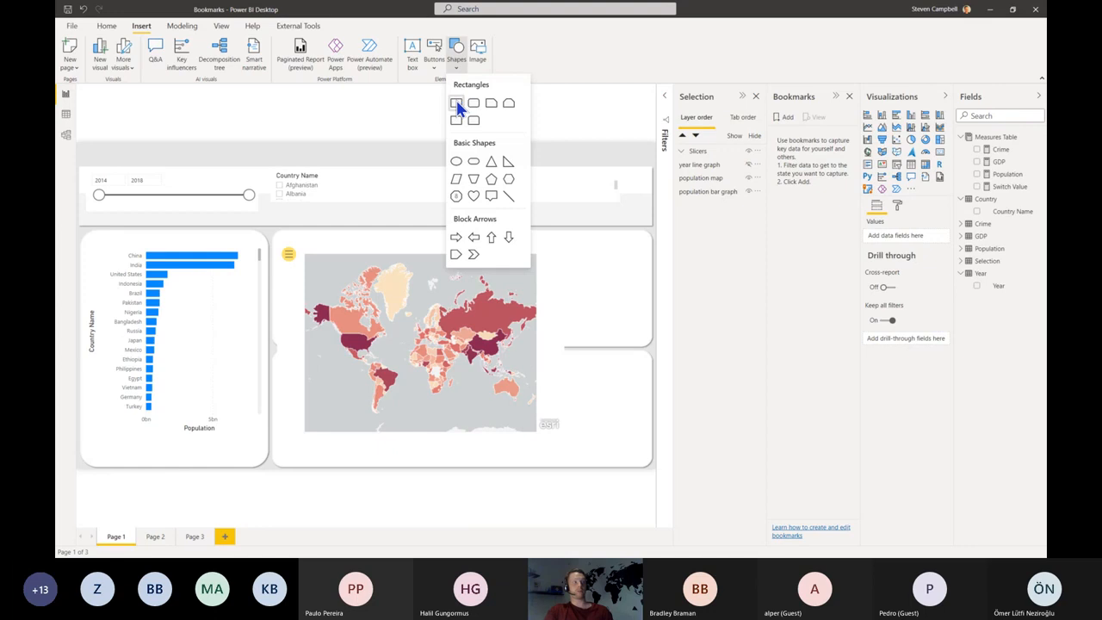
{"action": "left_click", "coordinate": [457, 103]}
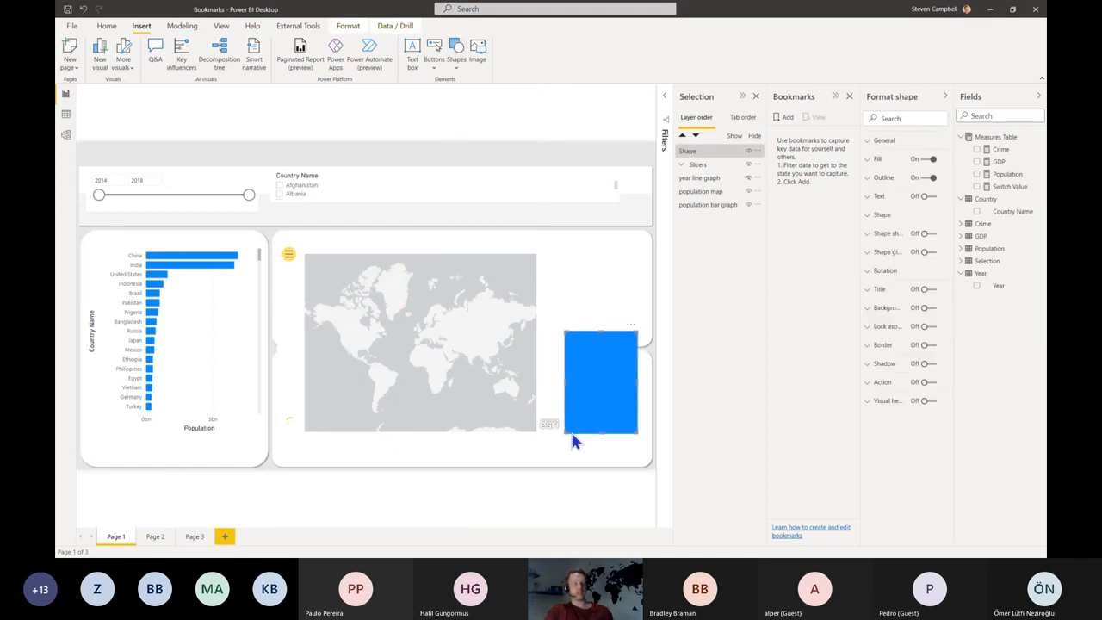
{"action": "left_click_drag", "start_coordinate": [568, 431], "coordinate": [606, 321]}
Step: Duplicate the rectangle, placing the copy below the population bar graph and the original below the map
{"action": "key", "text": "ctrl+c"}
{"action": "key", "text": "ctrl+v"}
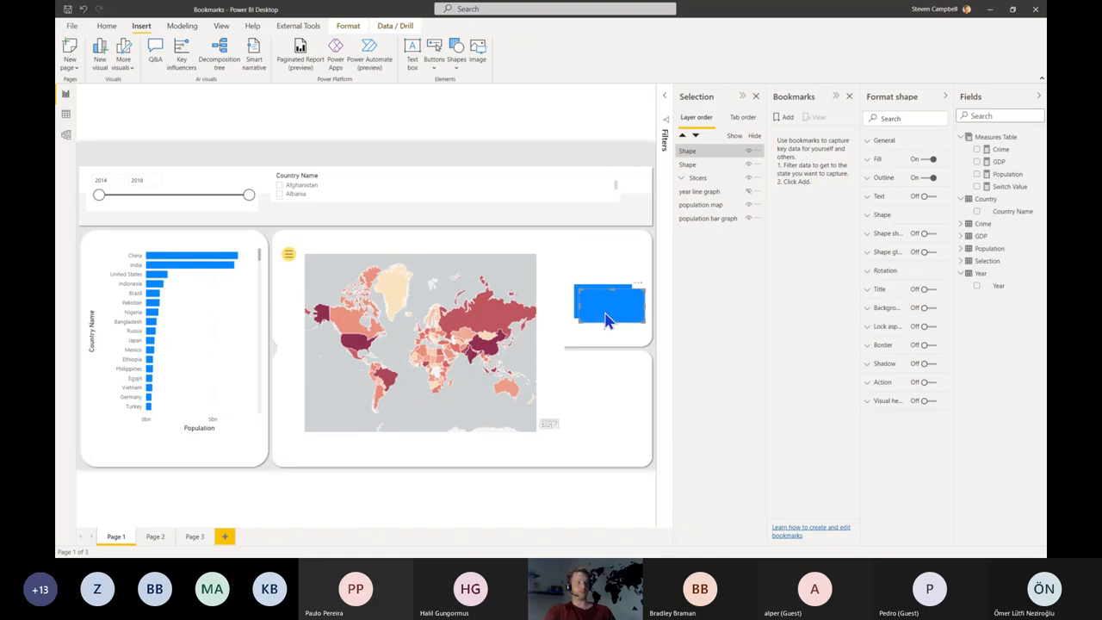
{"action": "left_click_drag", "start_coordinate": [306, 433], "coordinate": [200, 449]}
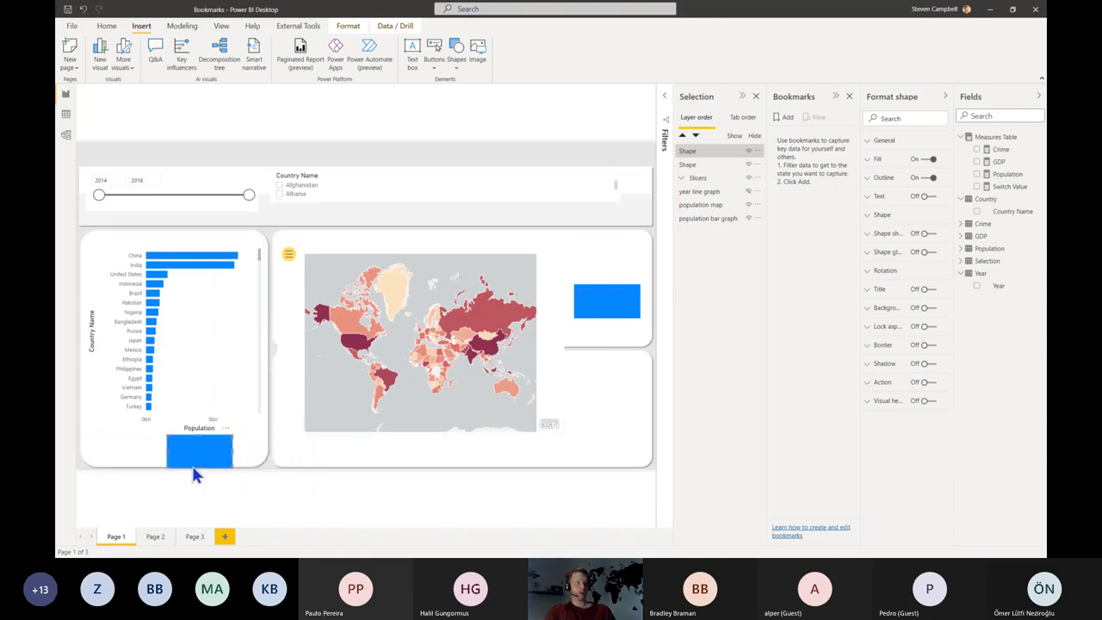
{"action": "left_click_drag", "start_coordinate": [614, 321], "coordinate": [459, 466]}
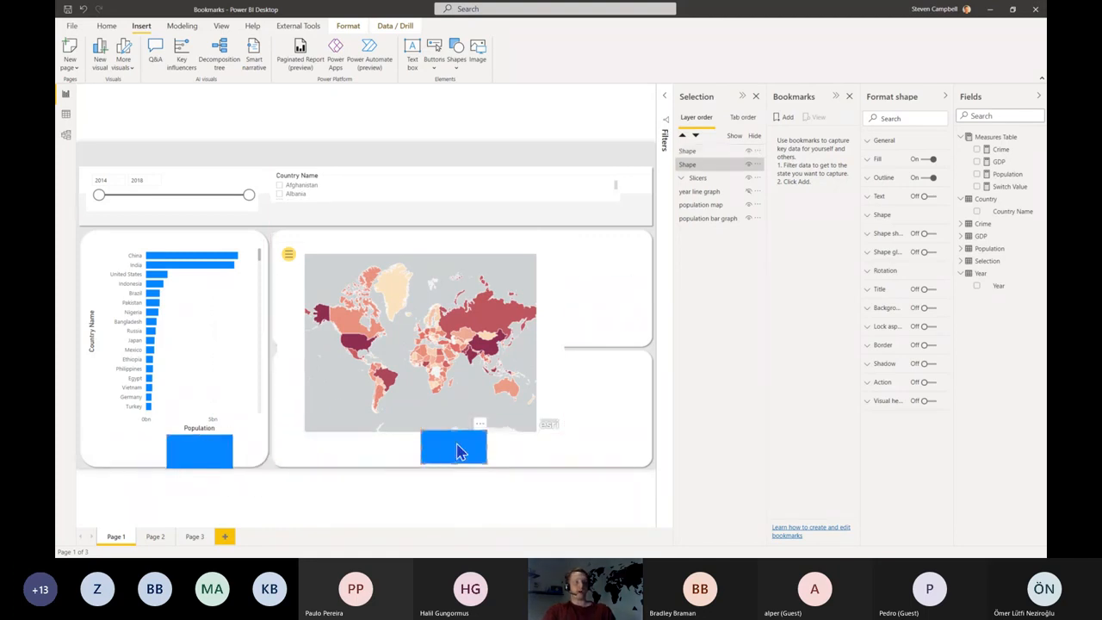
Step: Group the rectangle below the map with the population map layer
{"action": "left_click", "coordinate": [479, 445]}
{"action": "left_click", "coordinate": [467, 456]}
{"action": "left_click", "coordinate": [706, 205]}
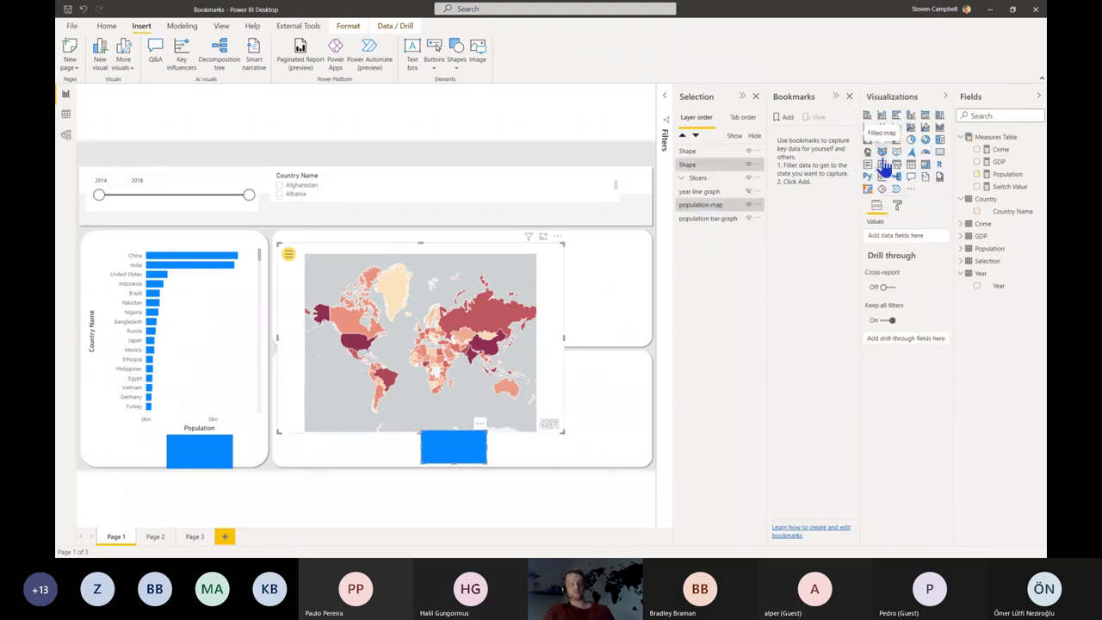
{"action": "right_click", "coordinate": [707, 164]}
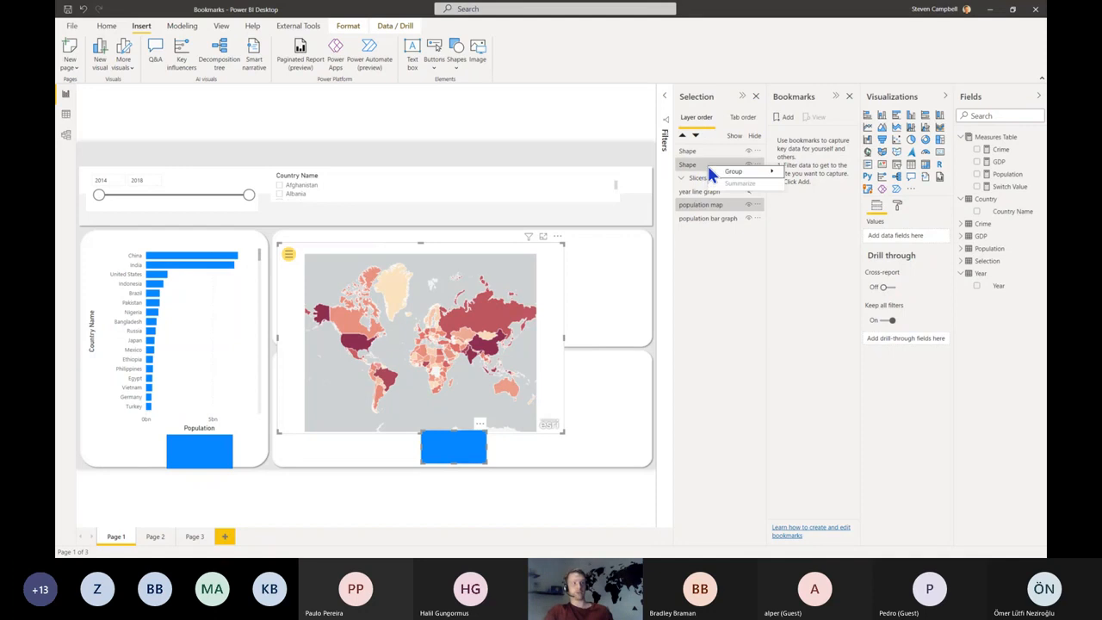
{"action": "mouse_move", "coordinate": [731, 171]}
{"action": "left_click", "coordinate": [815, 167]}
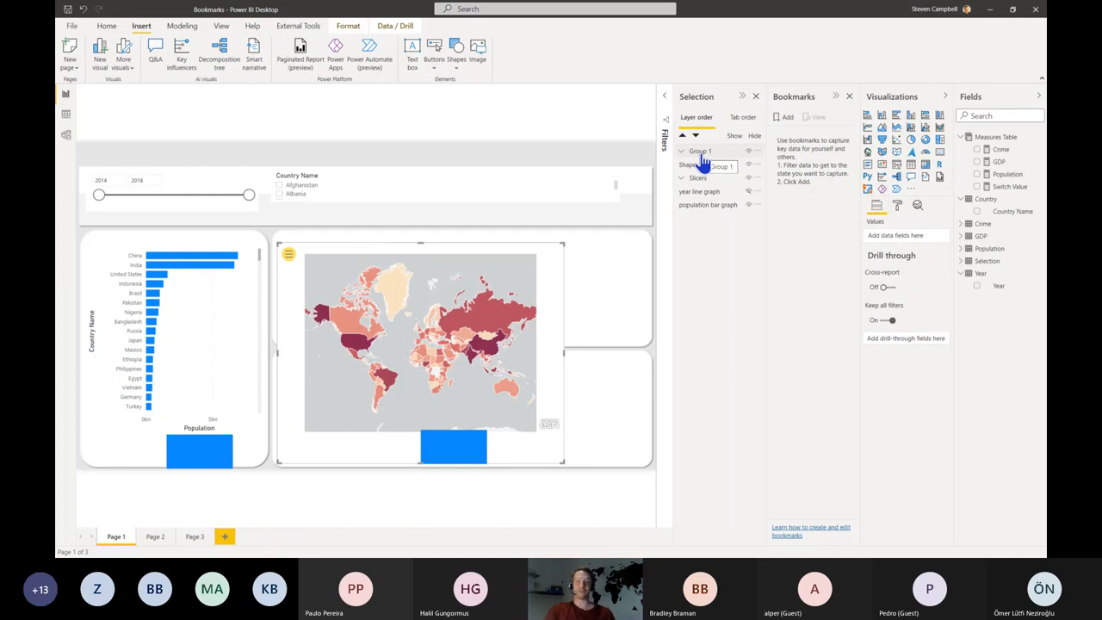
Step: Rename the new map group as "Map visual"
{"action": "double_click", "coordinate": [701, 152]}
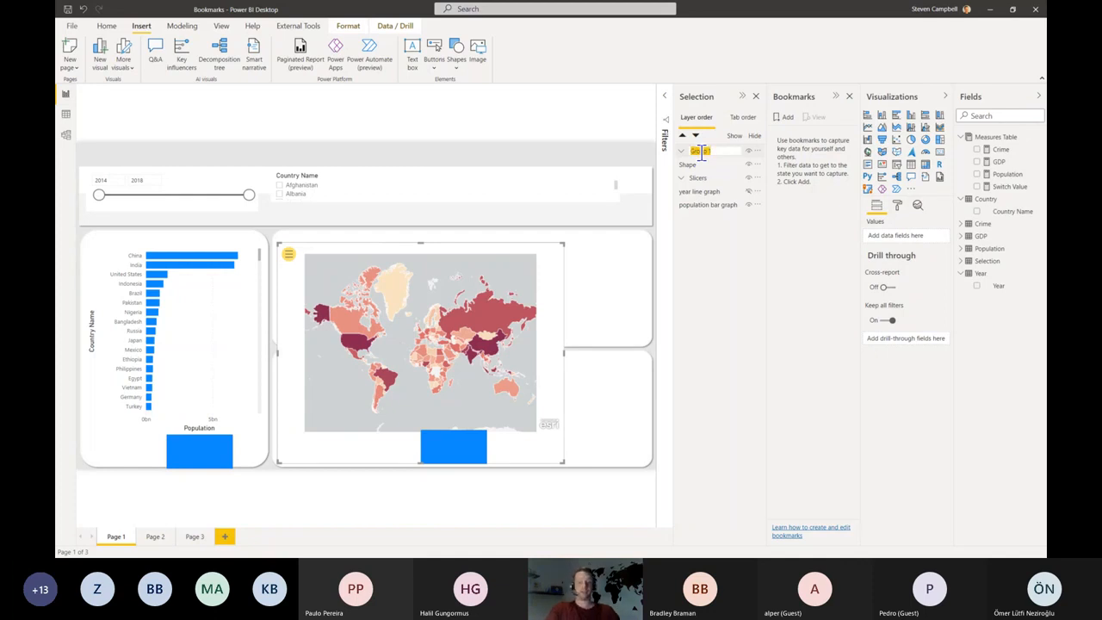
{"action": "type", "text": "Map visual"}
{"action": "key", "text": "Return"}
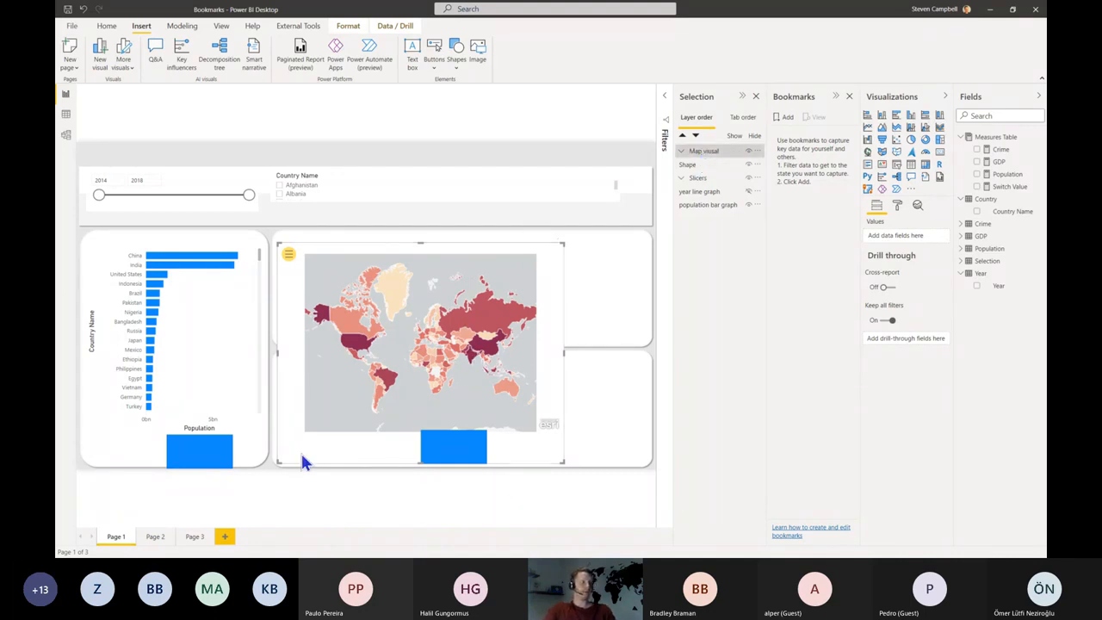
Step: Group the rectangle below the bar graph with the population bar graph layer
{"action": "left_click", "coordinate": [718, 163]}
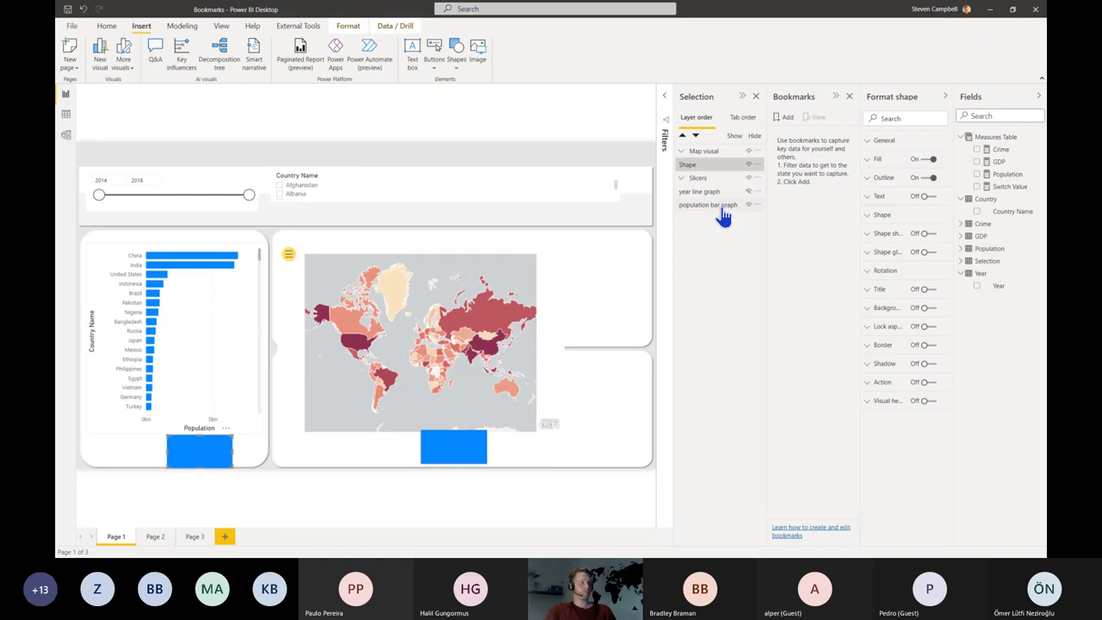
{"action": "left_click", "coordinate": [721, 205], "text": "ctrl"}
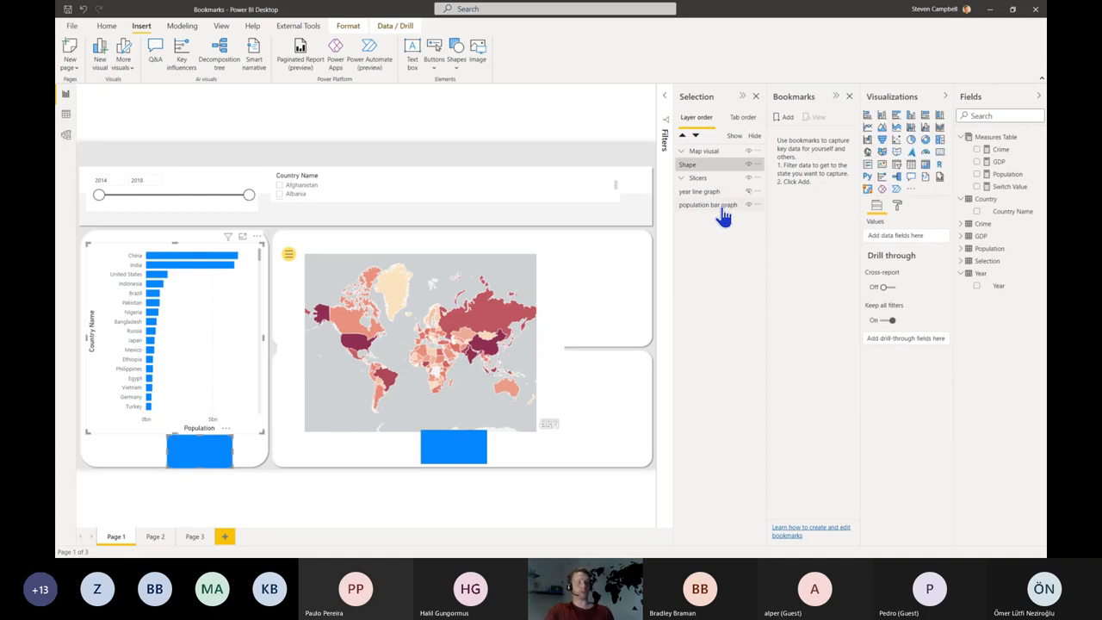
{"action": "right_click", "coordinate": [722, 206]}
{"action": "mouse_move", "coordinate": [758, 212]}
{"action": "left_click", "coordinate": [828, 212]}
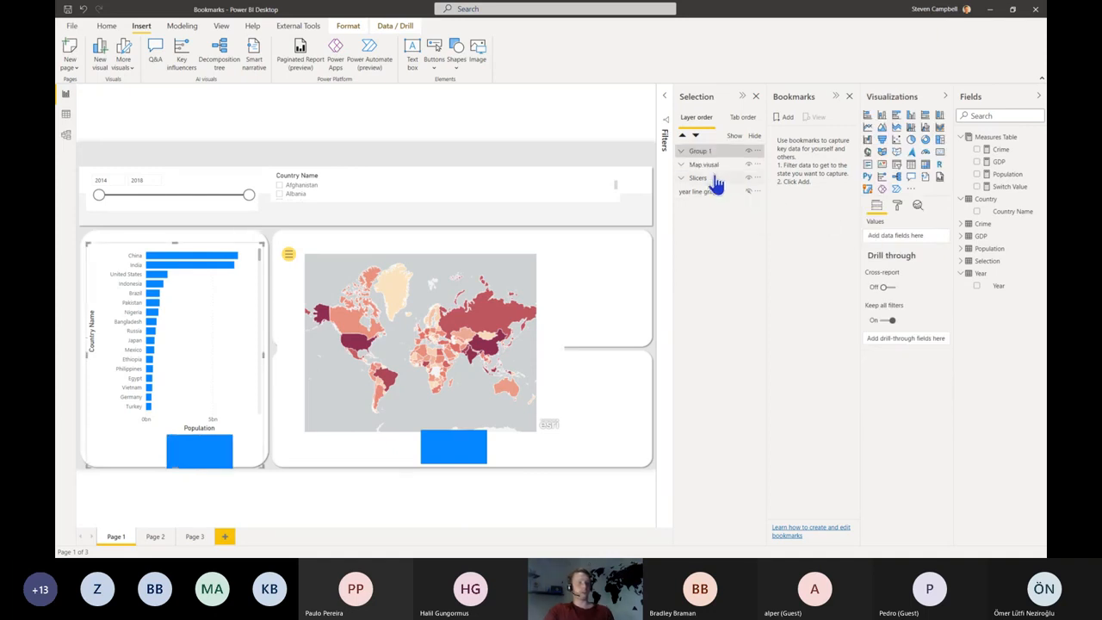
Step: Rename the new bar graph group as "Bar Graph visual"
{"action": "double_click", "coordinate": [700, 150]}
{"action": "type", "text": "Bar"}
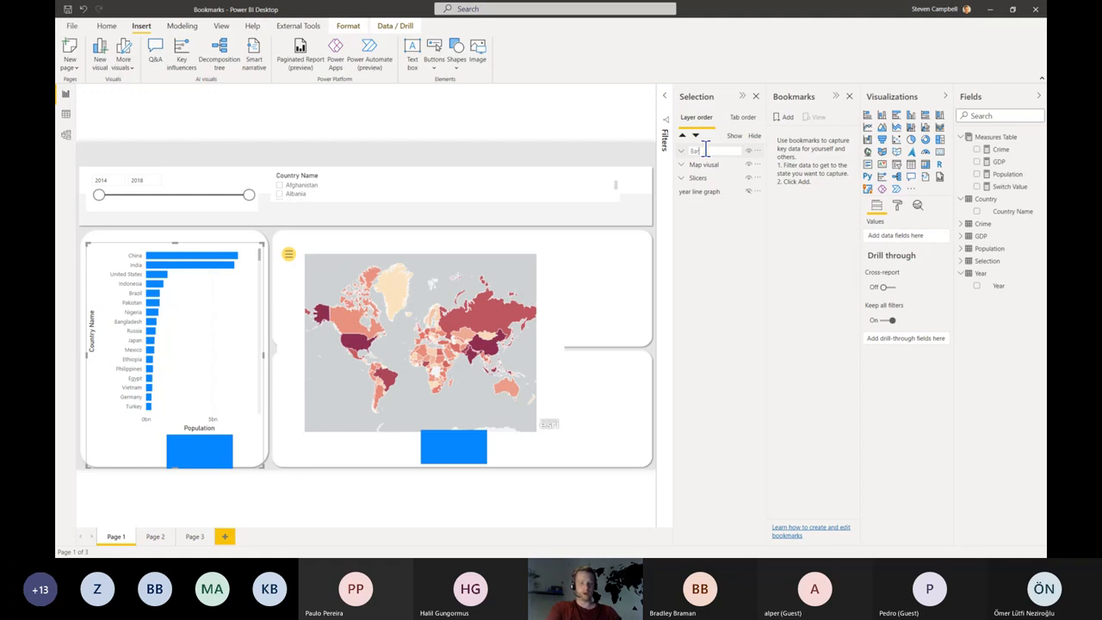
{"action": "type", "text": " Graph visual"}
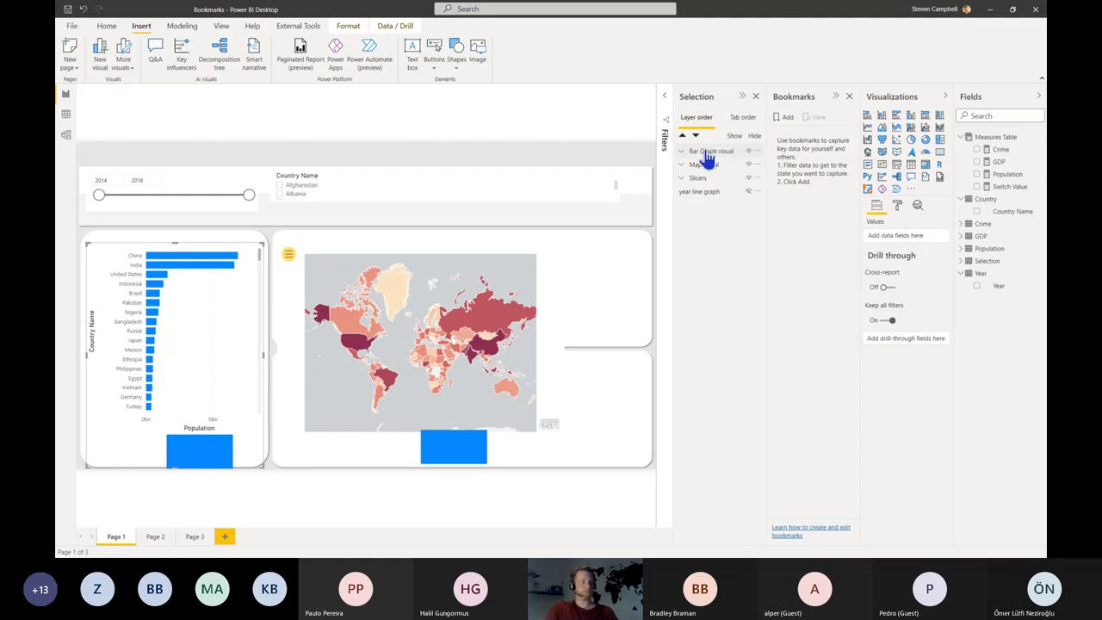
{"action": "key", "text": "Return"}
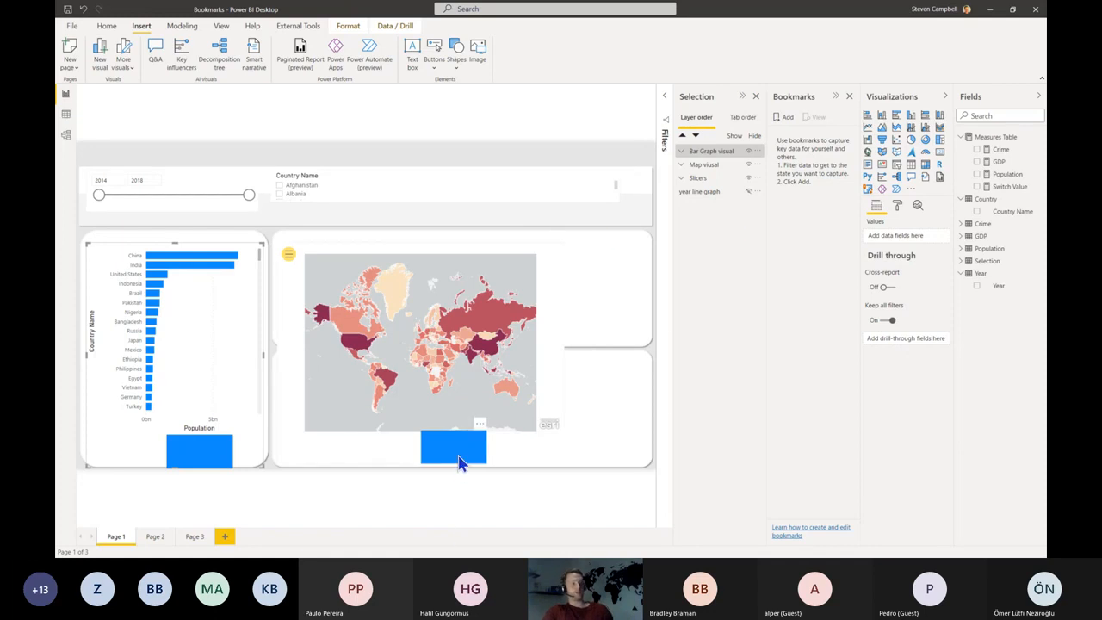
Step: Expand the Map visual group, delete its rectangle shape, and collapse the group again
{"action": "left_click", "coordinate": [681, 164]}
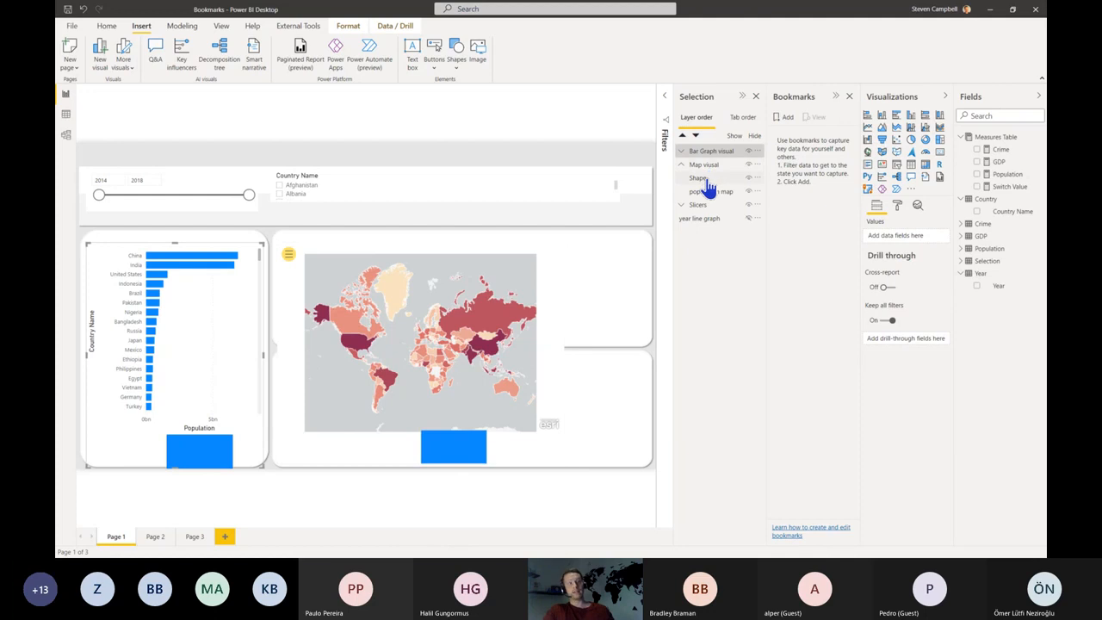
{"action": "left_click", "coordinate": [704, 179]}
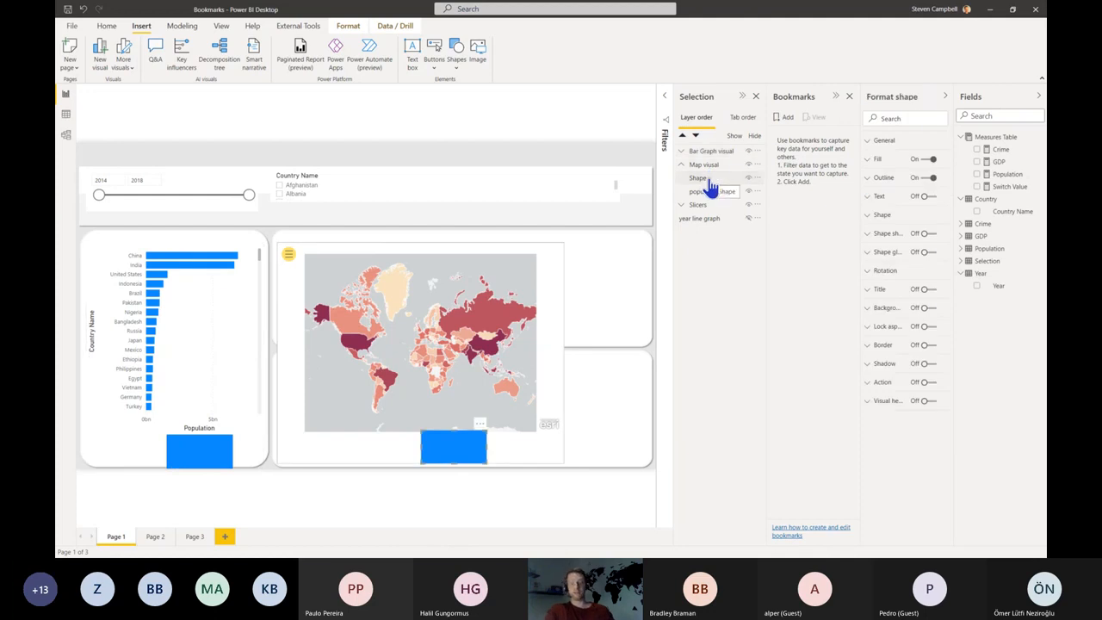
{"action": "left_click", "coordinate": [756, 177]}
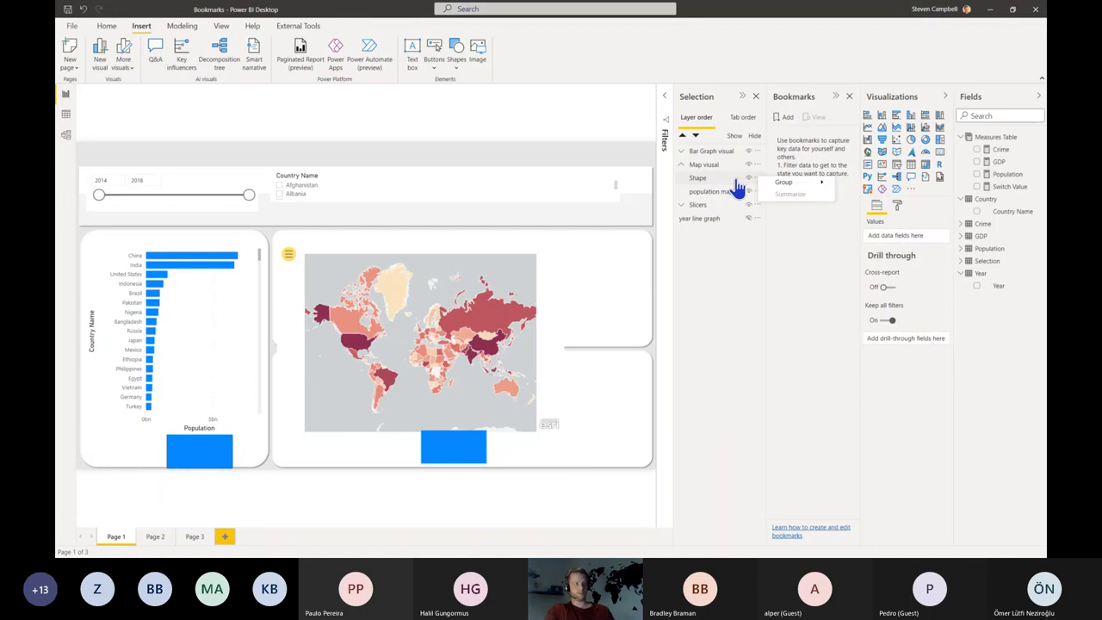
{"action": "left_click", "coordinate": [727, 341]}
{"action": "left_click", "coordinate": [723, 181]}
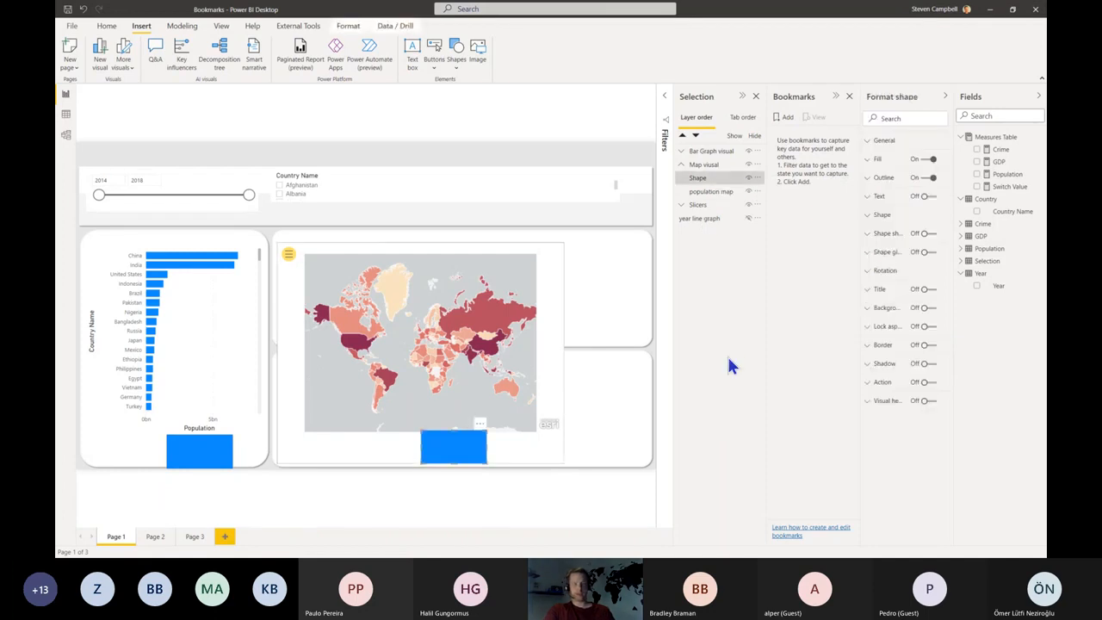
{"action": "key", "text": "Delete"}
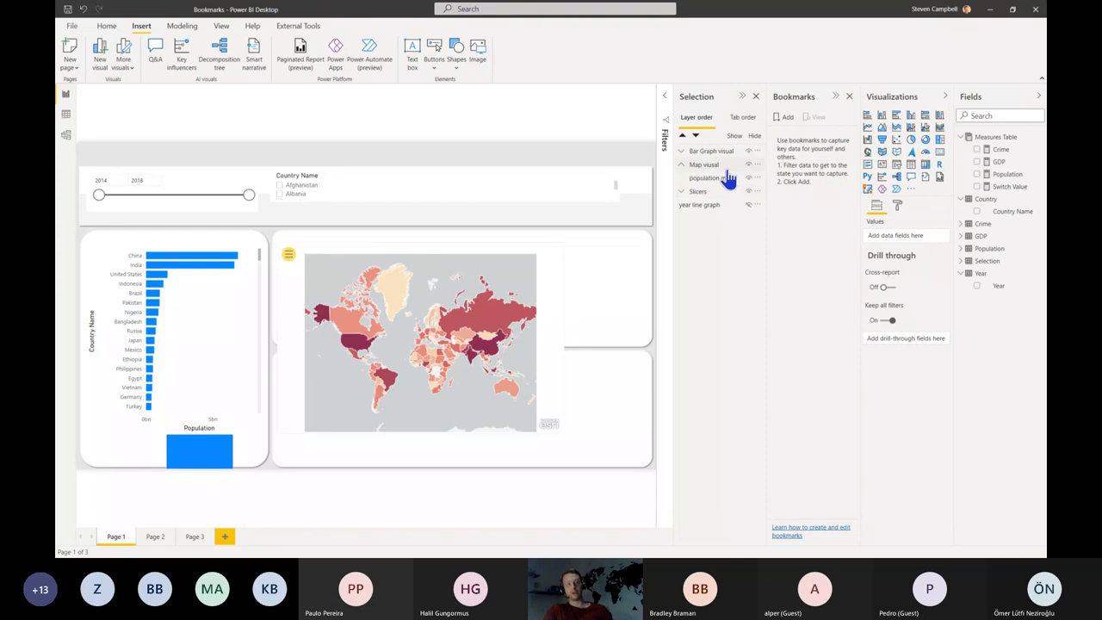
{"action": "left_click", "coordinate": [681, 165]}
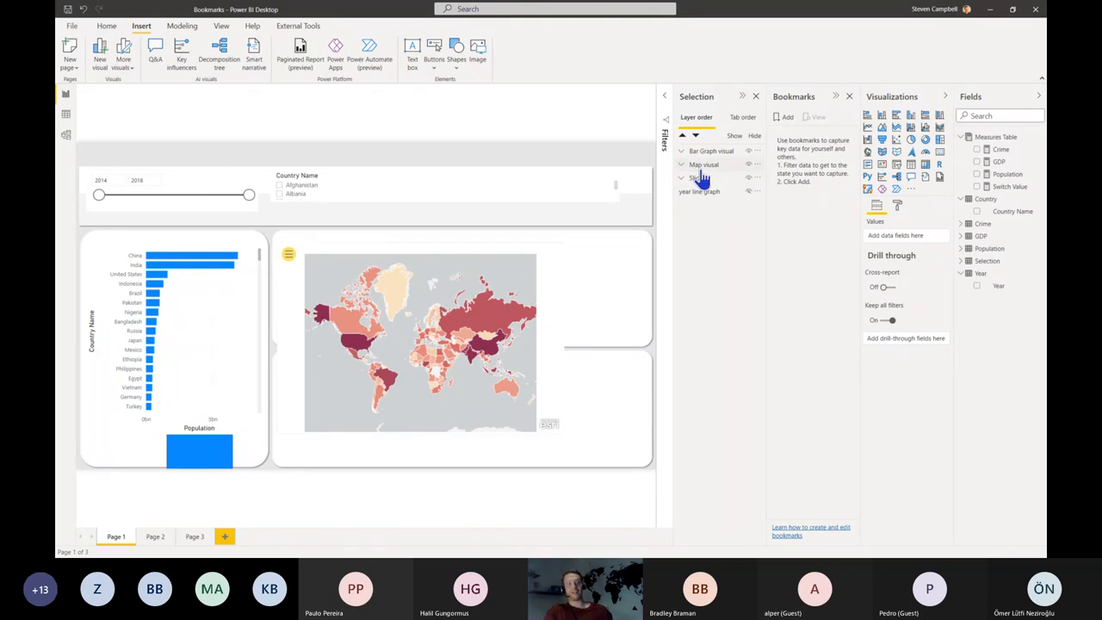
Step: Expand the Bar Graph visual group and delete its rectangle shape
{"action": "left_click", "coordinate": [758, 191]}
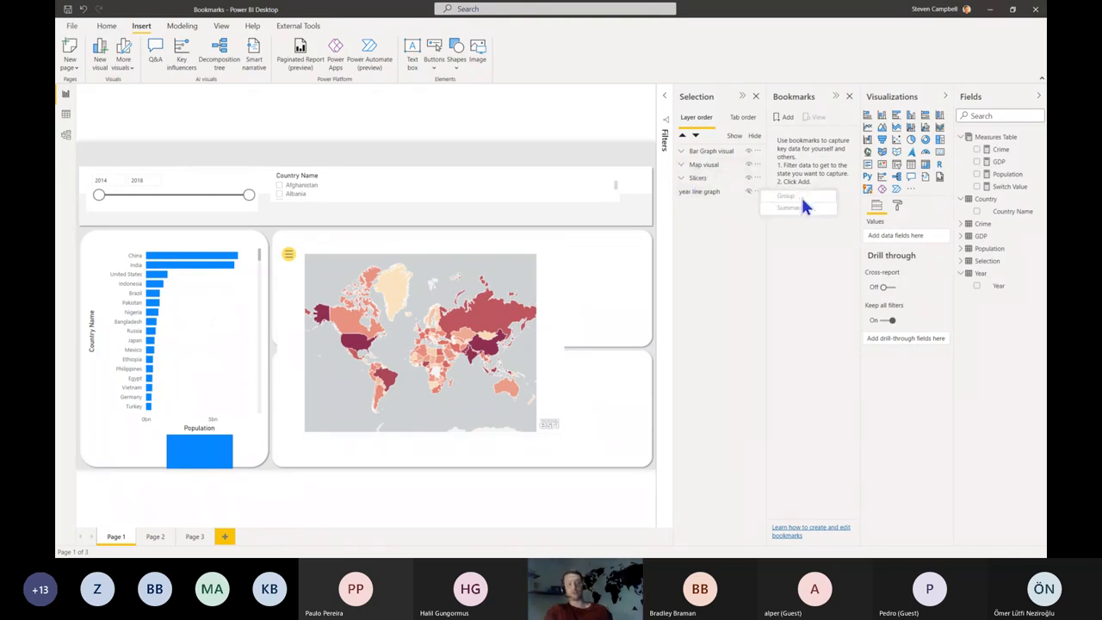
{"action": "left_click", "coordinate": [689, 153]}
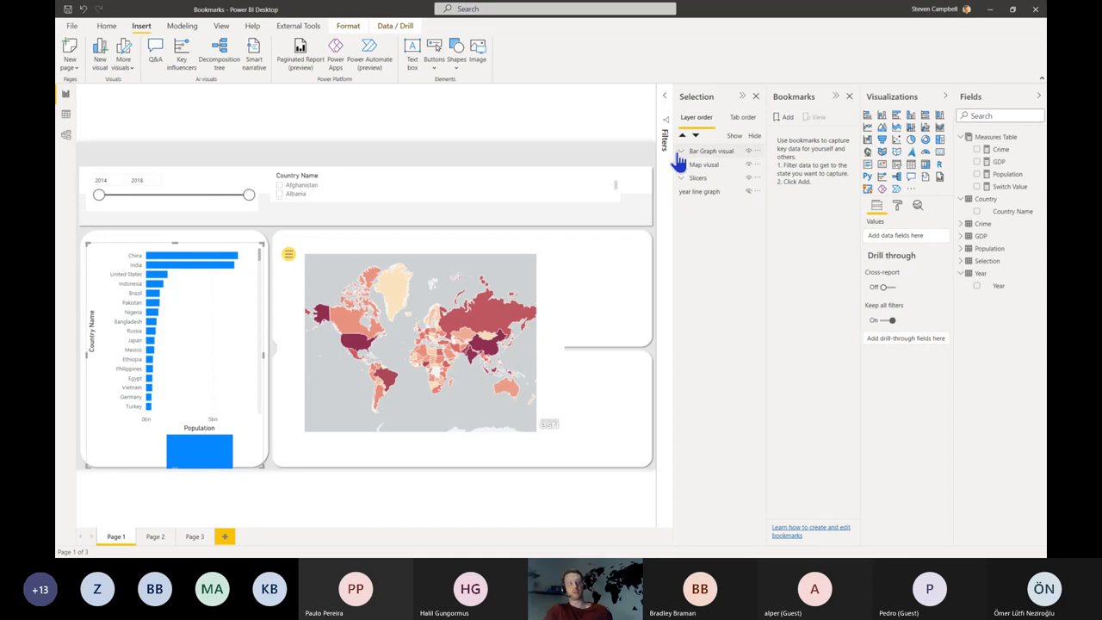
{"action": "left_click", "coordinate": [680, 152]}
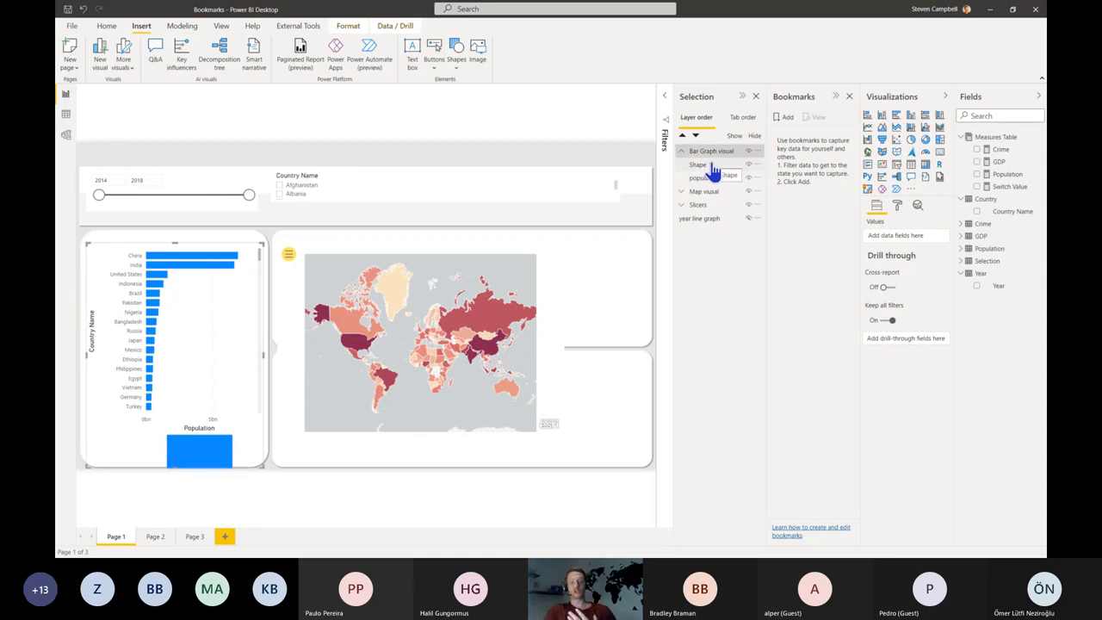
{"action": "left_click", "coordinate": [711, 166]}
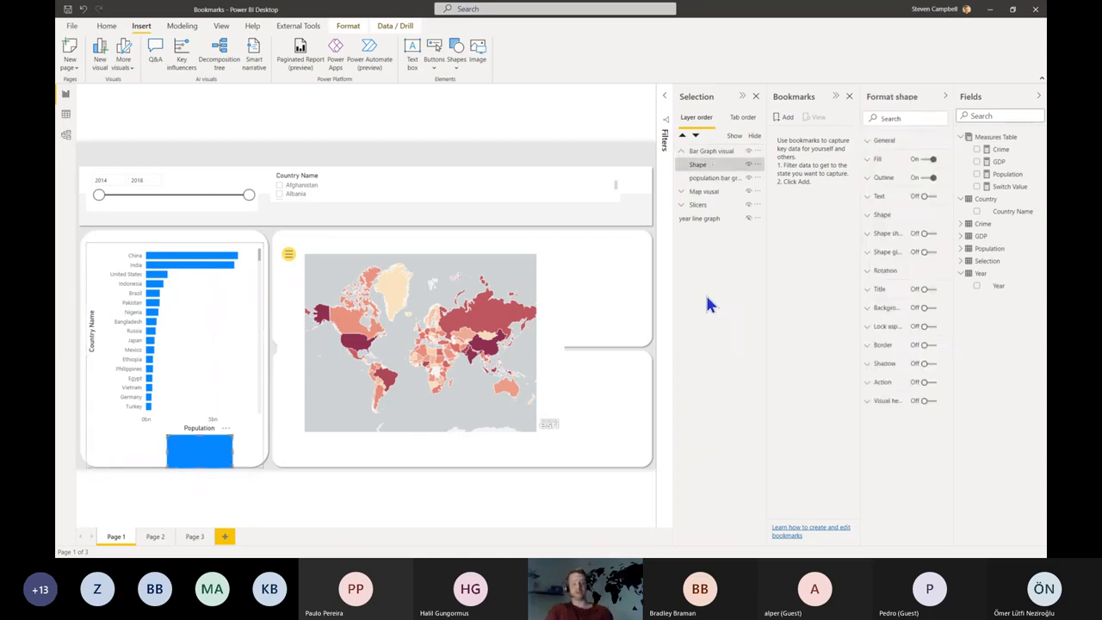
{"action": "key", "text": "Delete"}
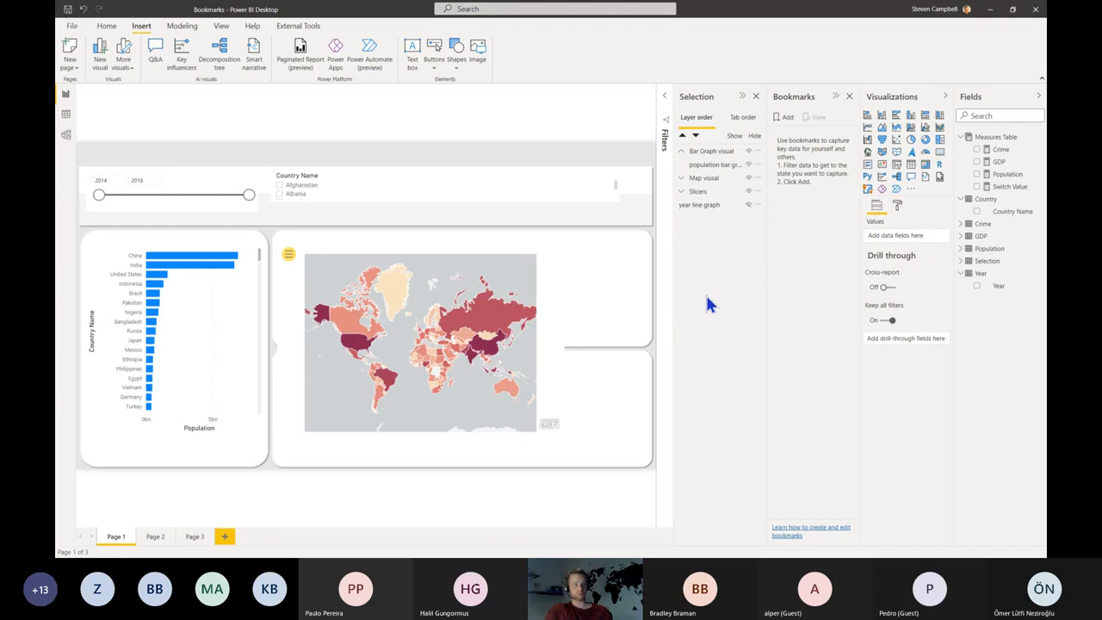
{"action": "left_click", "coordinate": [685, 153]}
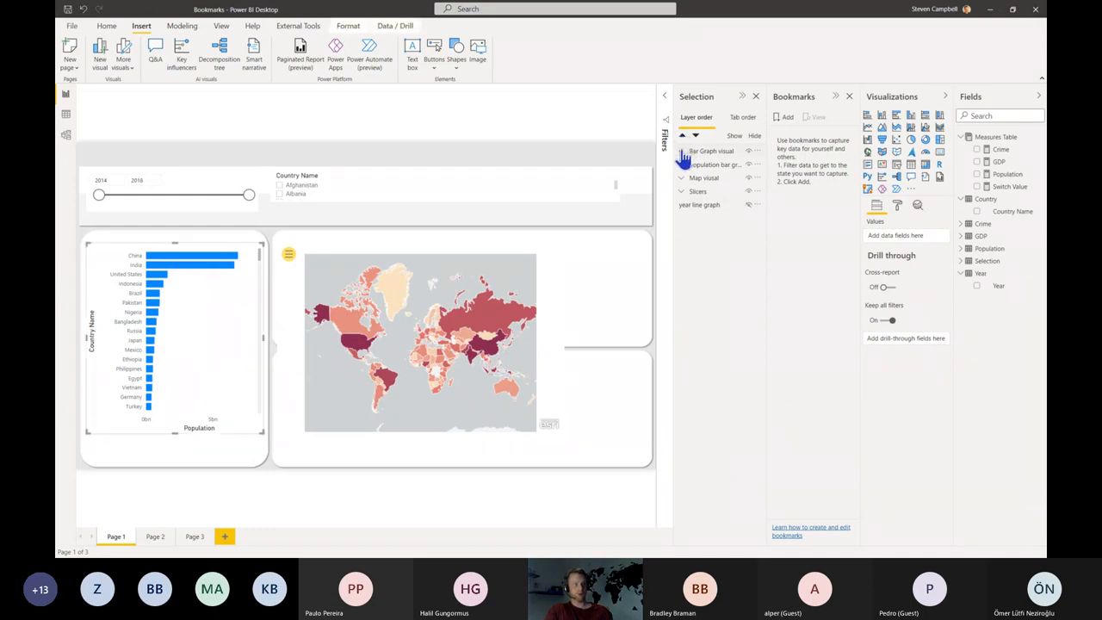
Step: Collapse the Bar Graph visual group, and select the Bar Graph visual and Map viusal groups in turn to check their contents
{"action": "left_click", "coordinate": [683, 153]}
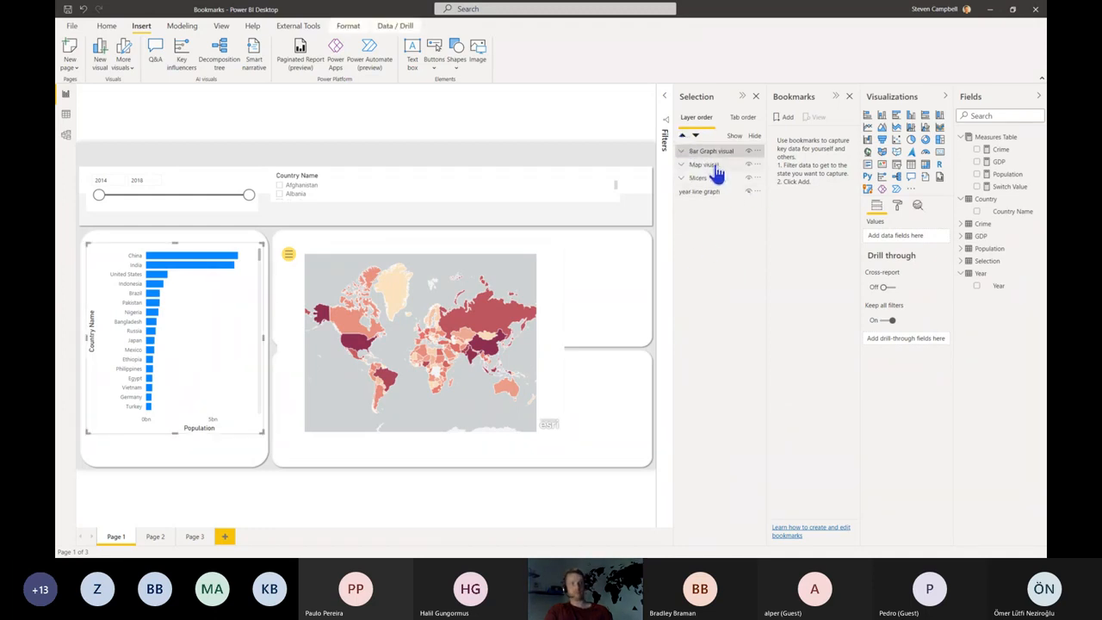
{"action": "left_click", "coordinate": [713, 165]}
{"action": "left_click", "coordinate": [712, 152]}
{"action": "left_click", "coordinate": [709, 165]}
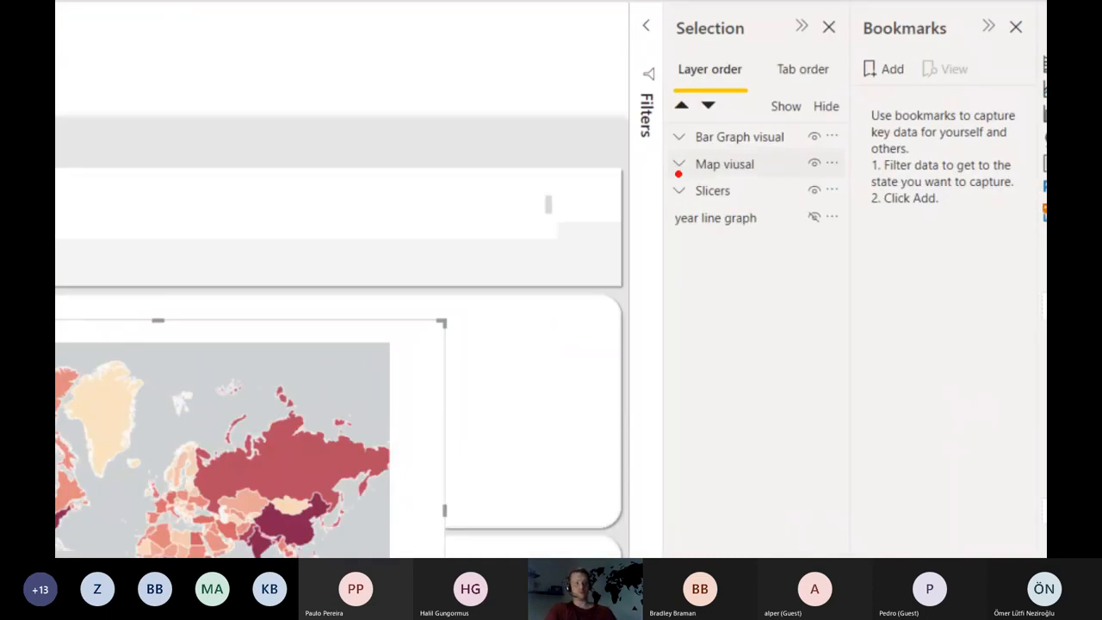
{"action": "left_click_drag", "start_coordinate": [674, 170], "coordinate": [688, 153]}
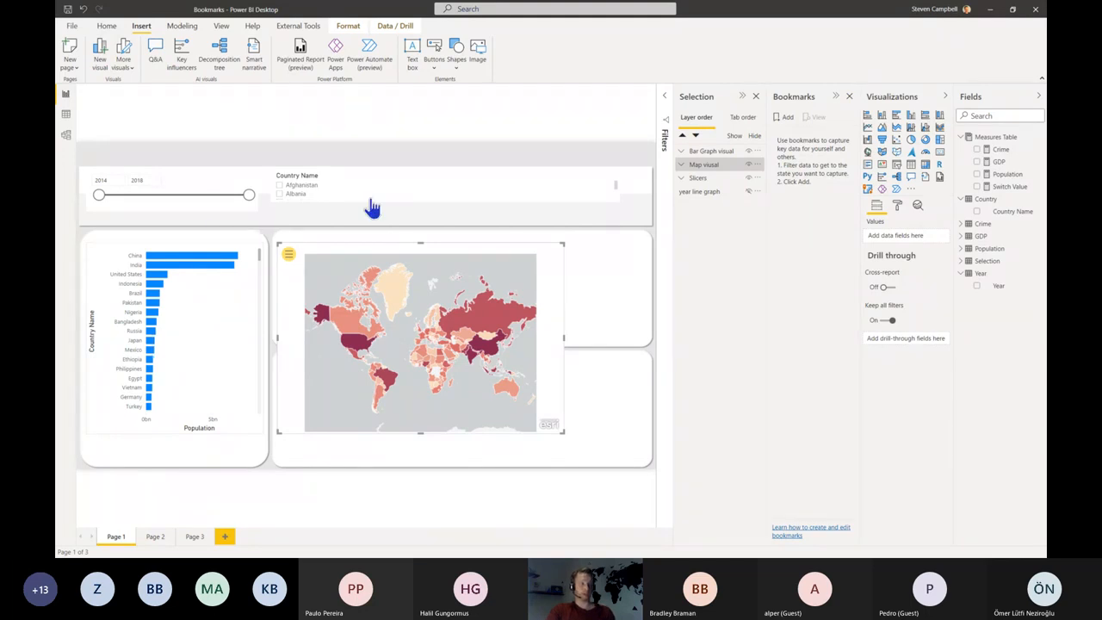
Step: Hide the Map viusal group, expand it to inspect its population map layer, and show and collapse it again
{"action": "left_click", "coordinate": [749, 166]}
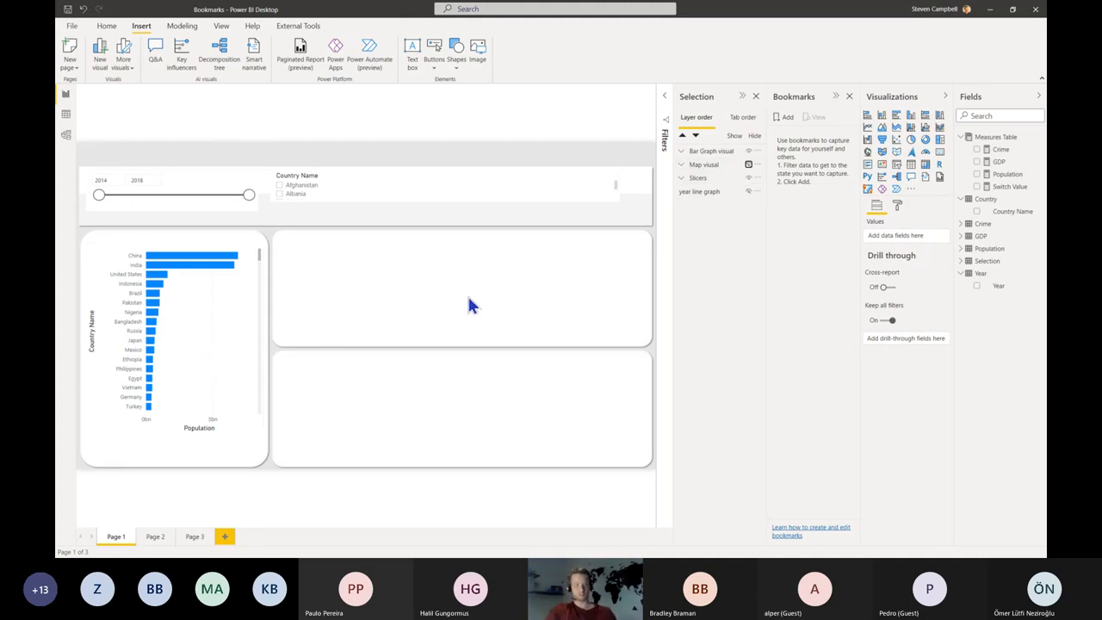
{"action": "left_click", "coordinate": [702, 166]}
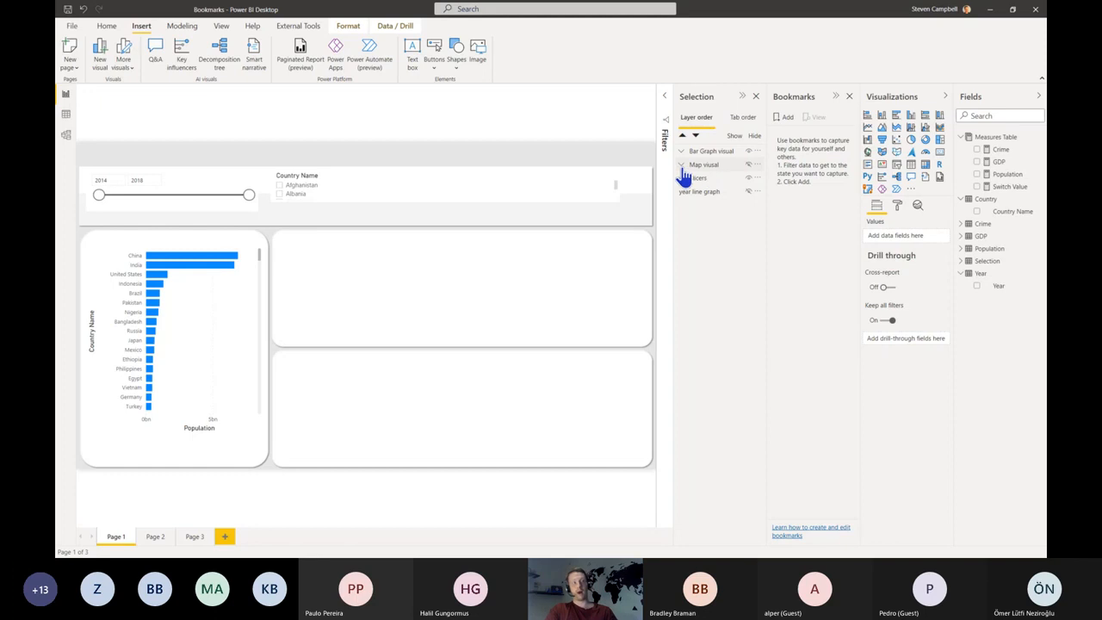
{"action": "left_click", "coordinate": [682, 166]}
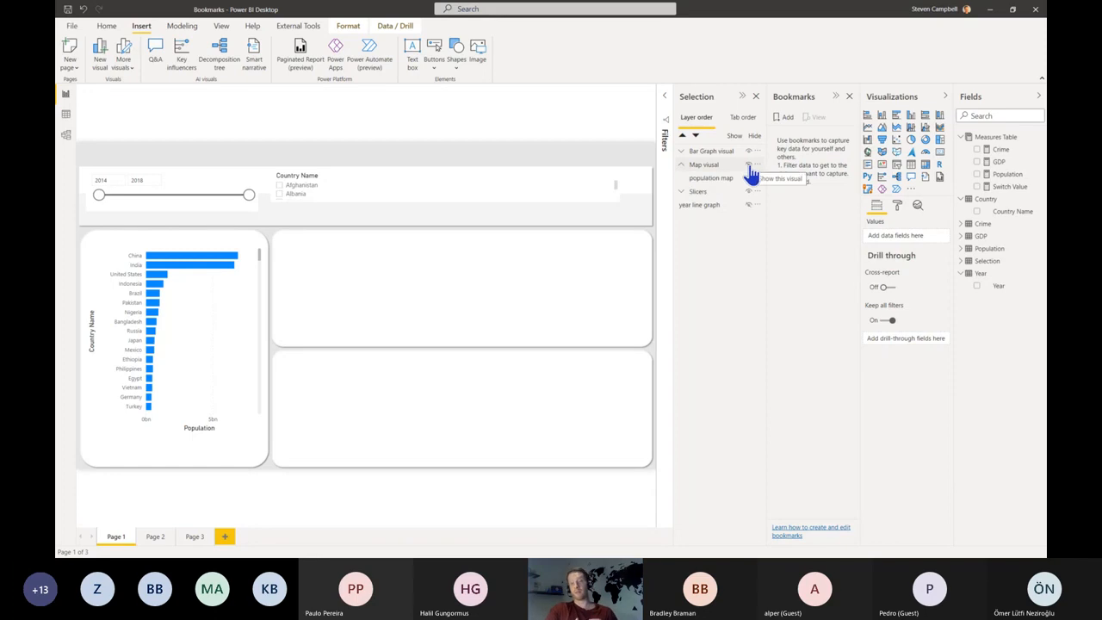
{"action": "left_click", "coordinate": [749, 167]}
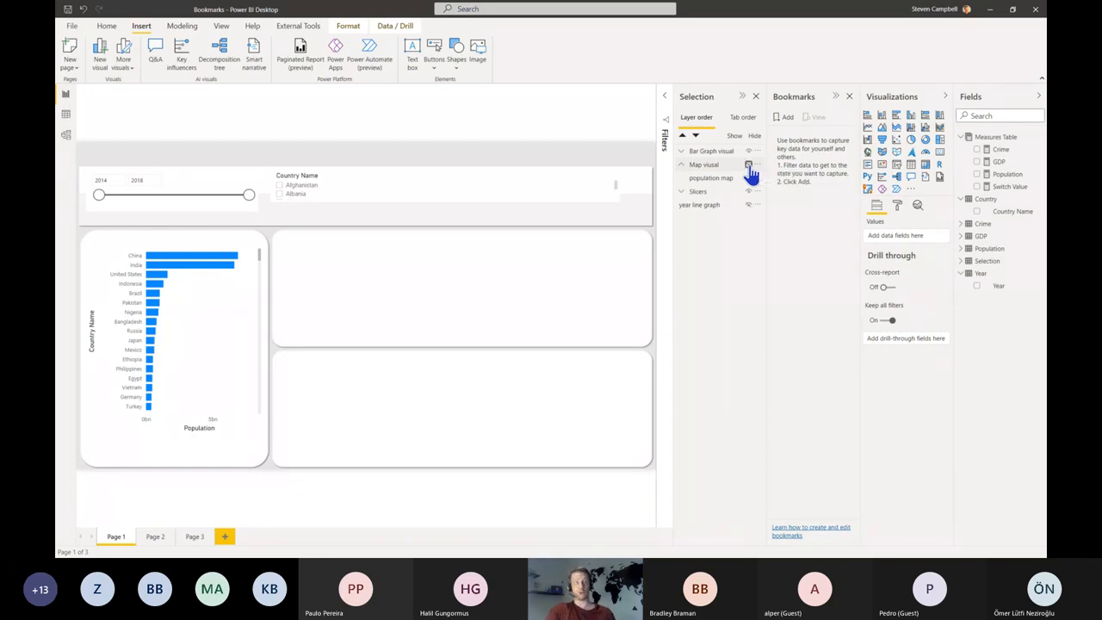
{"action": "left_click", "coordinate": [732, 179]}
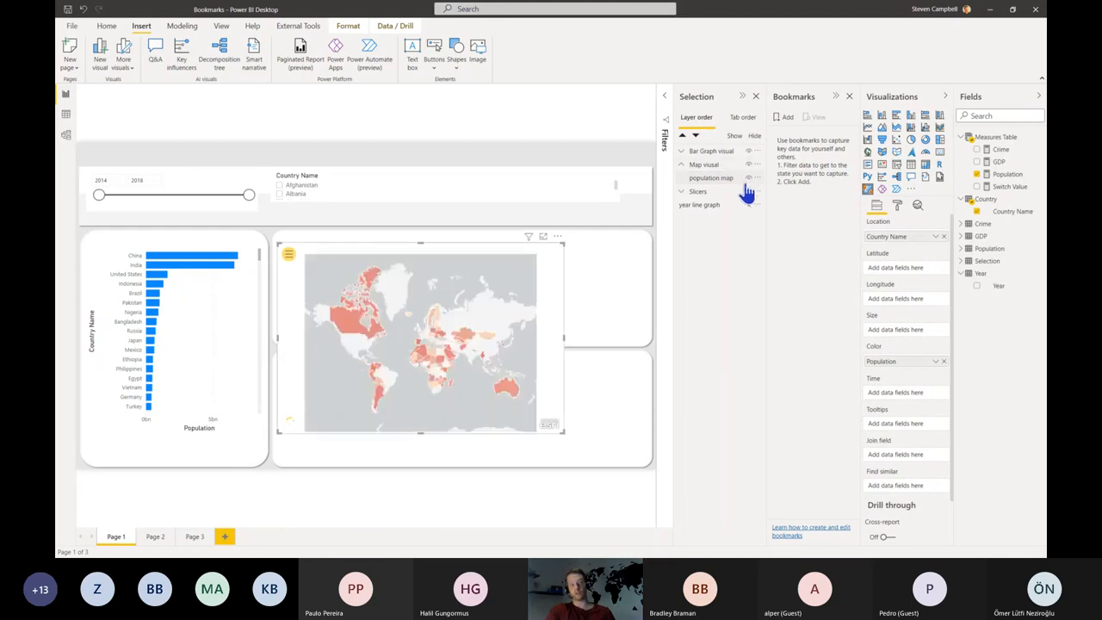
{"action": "left_click", "coordinate": [683, 169]}
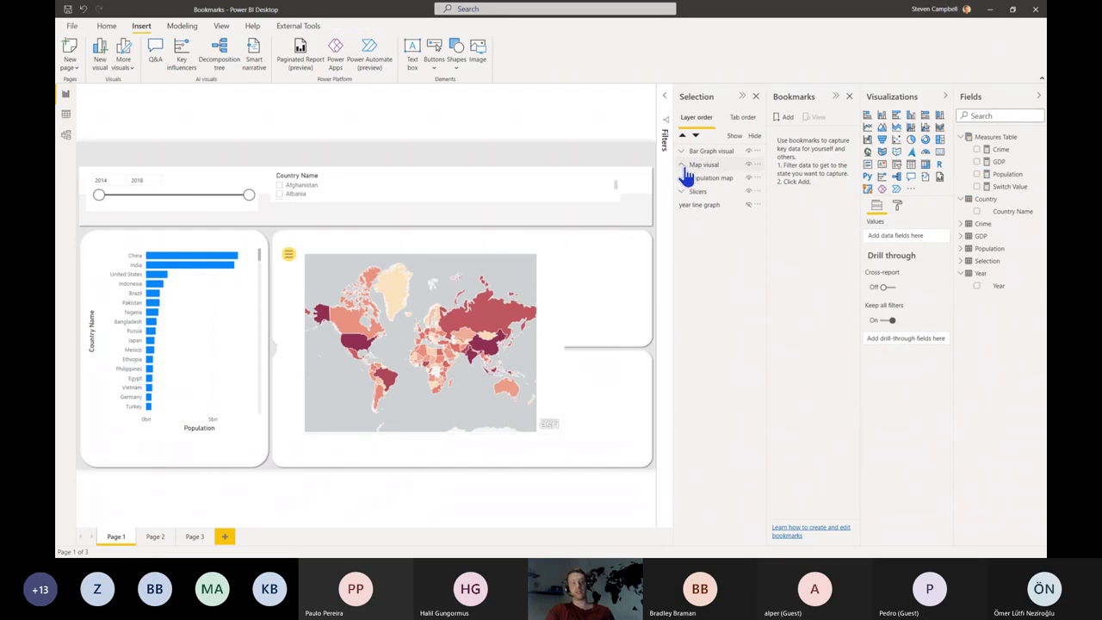
{"action": "left_click", "coordinate": [681, 165]}
Step: Hide the Map viusal group, and add a bookmark with the Bar Graph visual and Map viusal groups selected
{"action": "left_click", "coordinate": [748, 165]}
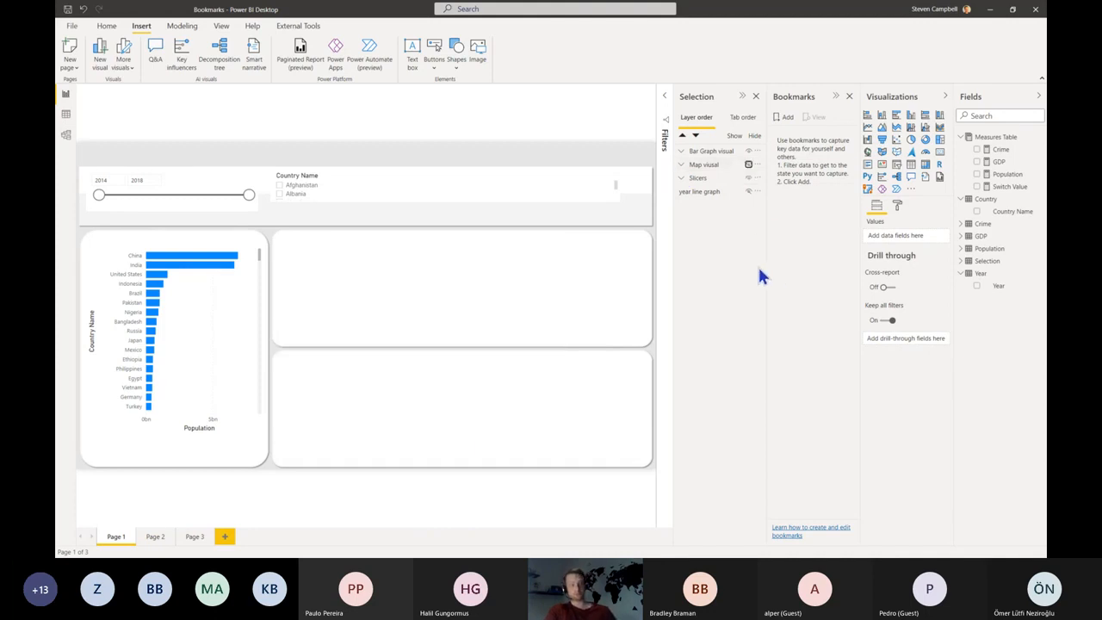
{"action": "left_click", "coordinate": [709, 153]}
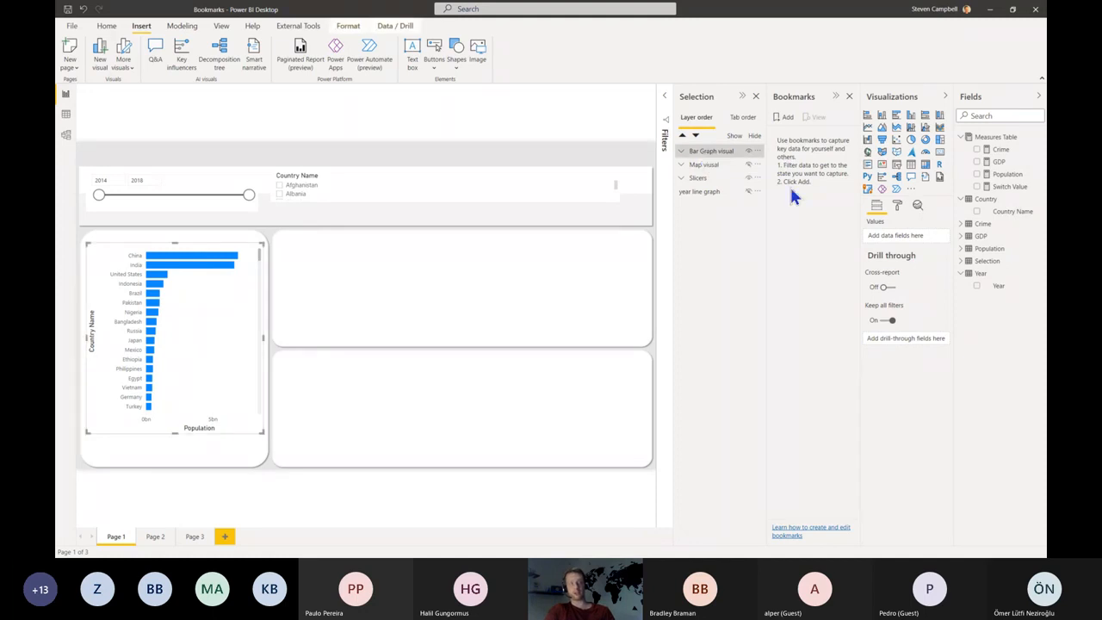
{"action": "left_click", "coordinate": [720, 164], "text": "ctrl"}
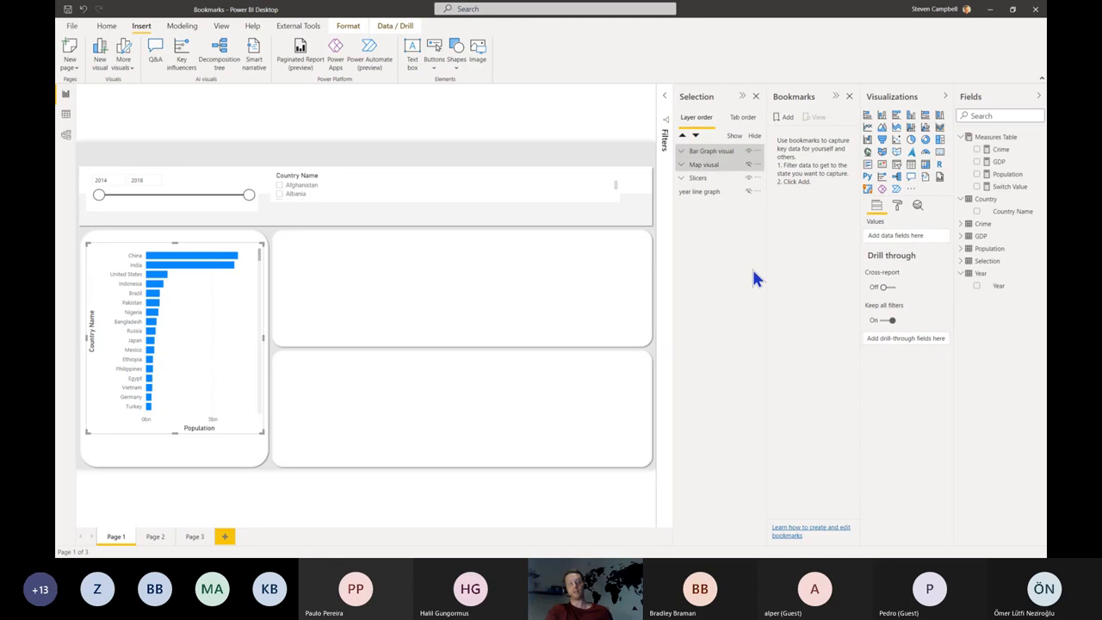
{"action": "left_click", "coordinate": [785, 118]}
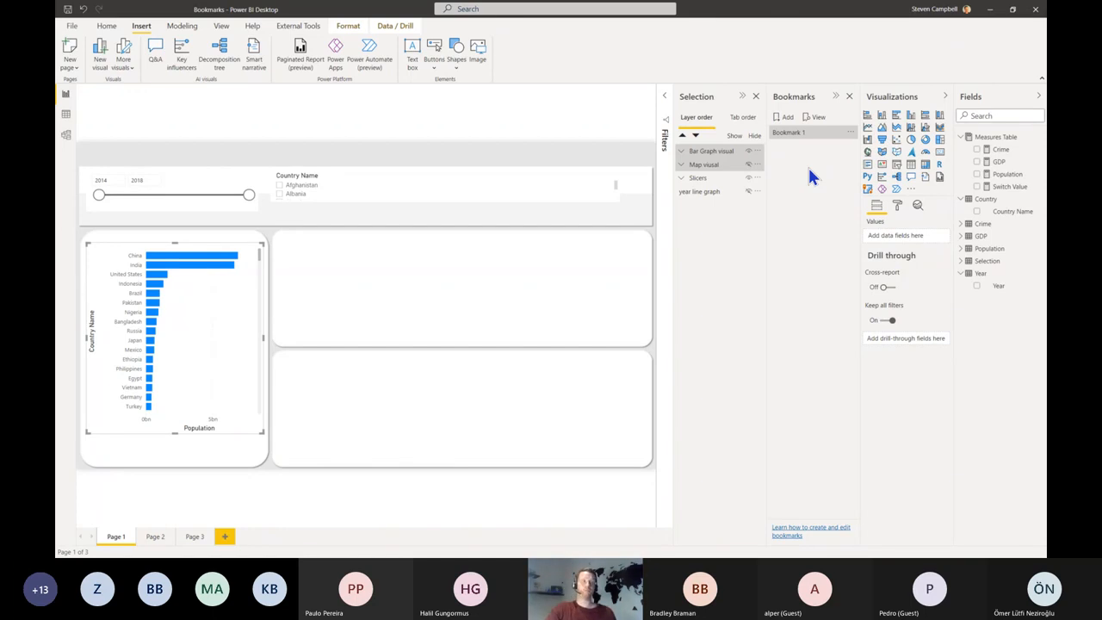
Step: Set Bookmark 1 to apply to selected visuals only, check the option, and deselect everything on the page
{"action": "left_click", "coordinate": [850, 133]}
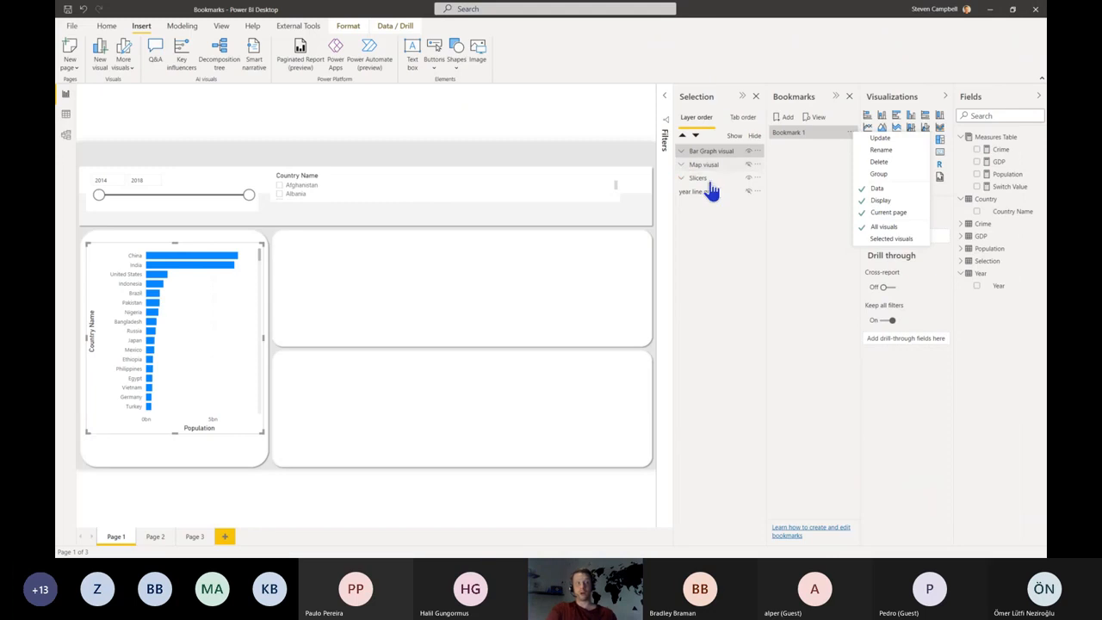
{"action": "left_click", "coordinate": [880, 241]}
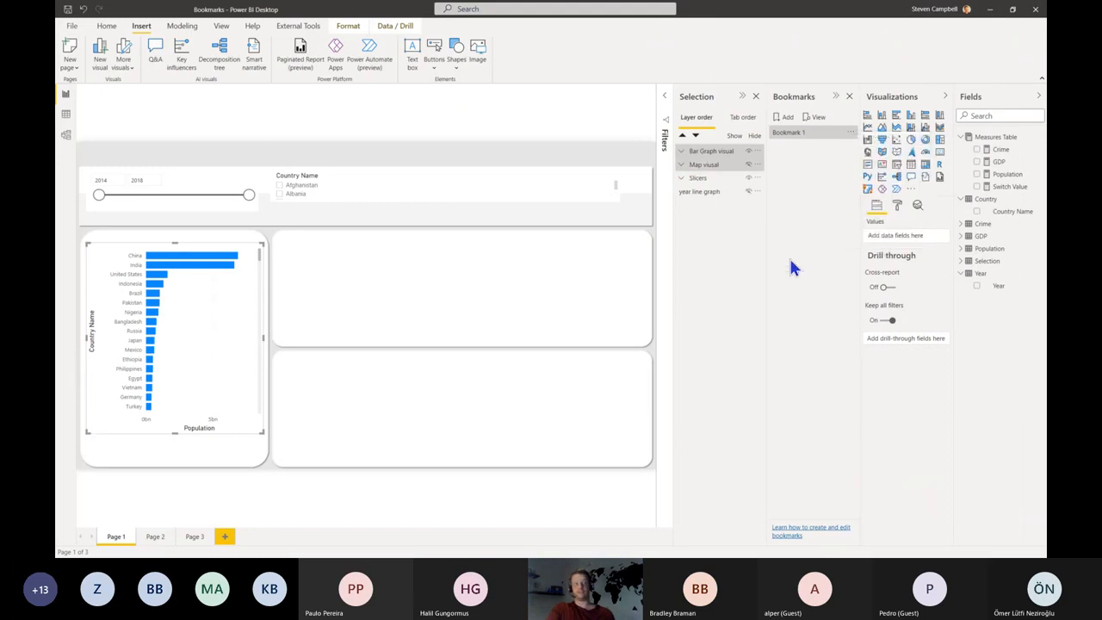
{"action": "left_click", "coordinate": [854, 135]}
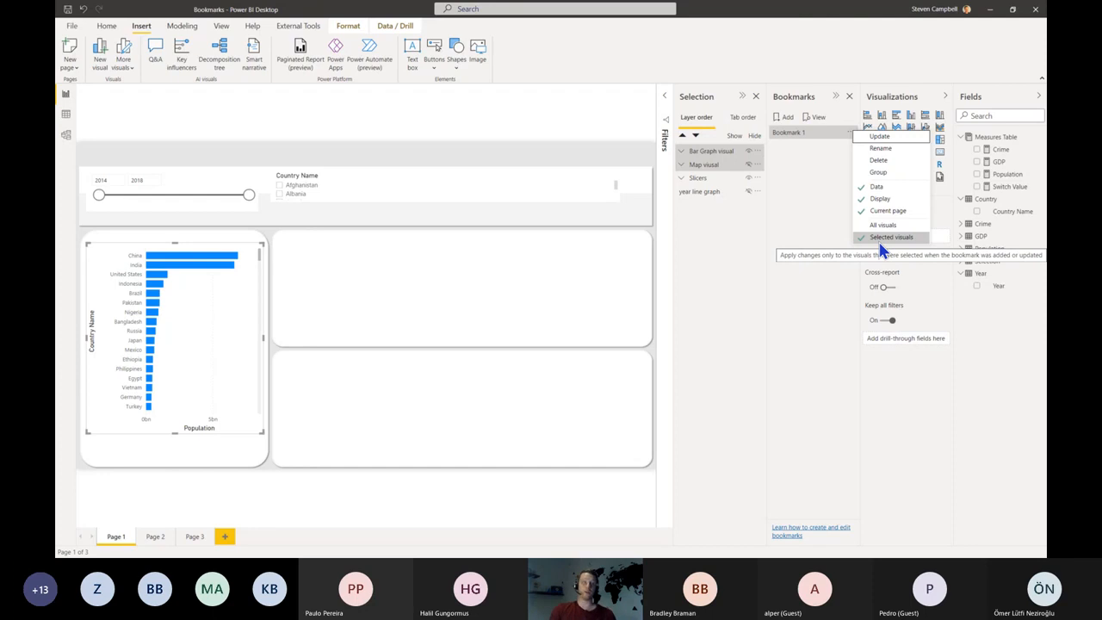
{"action": "left_click", "coordinate": [553, 309]}
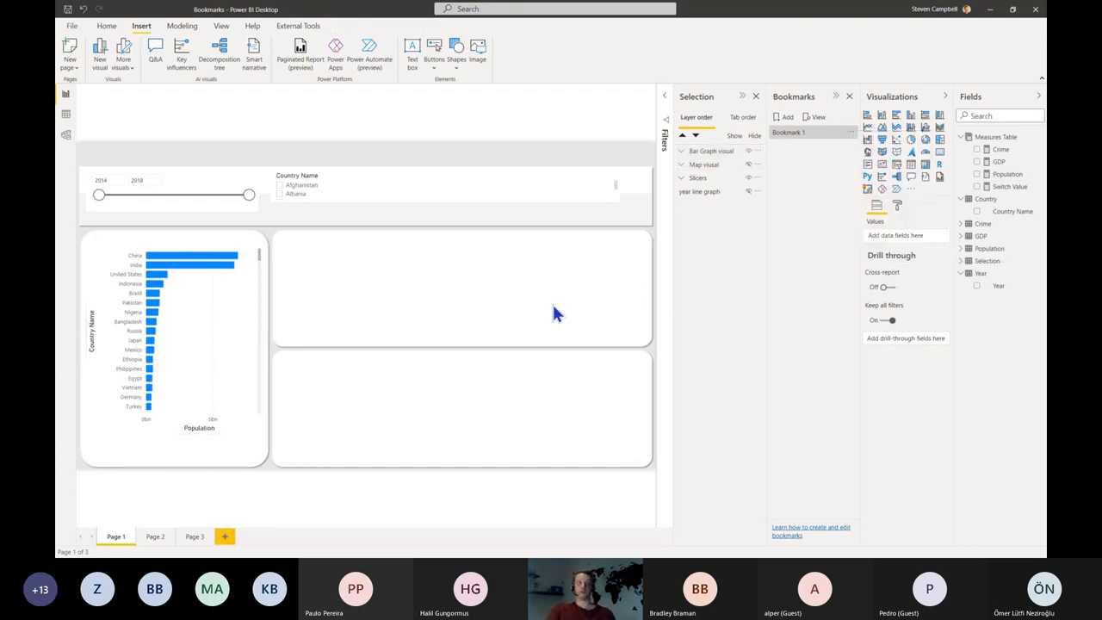
Step: Add Year as a page-level filter and restrict it to 2015 with basic filtering
{"action": "left_click", "coordinate": [664, 112]}
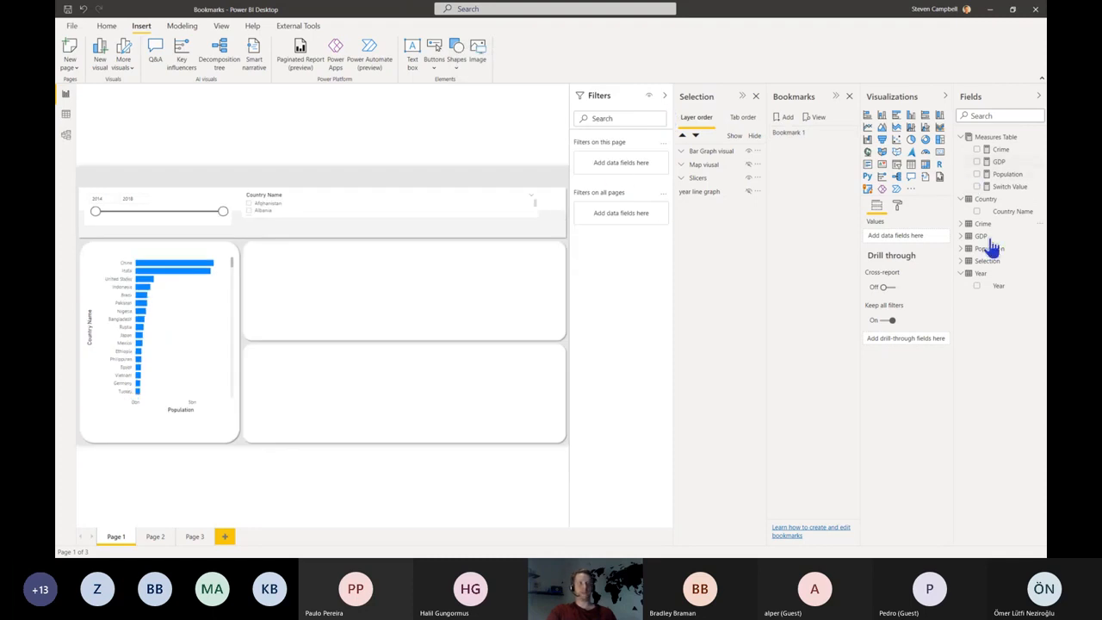
{"action": "left_click_drag", "start_coordinate": [996, 286], "coordinate": [616, 166]}
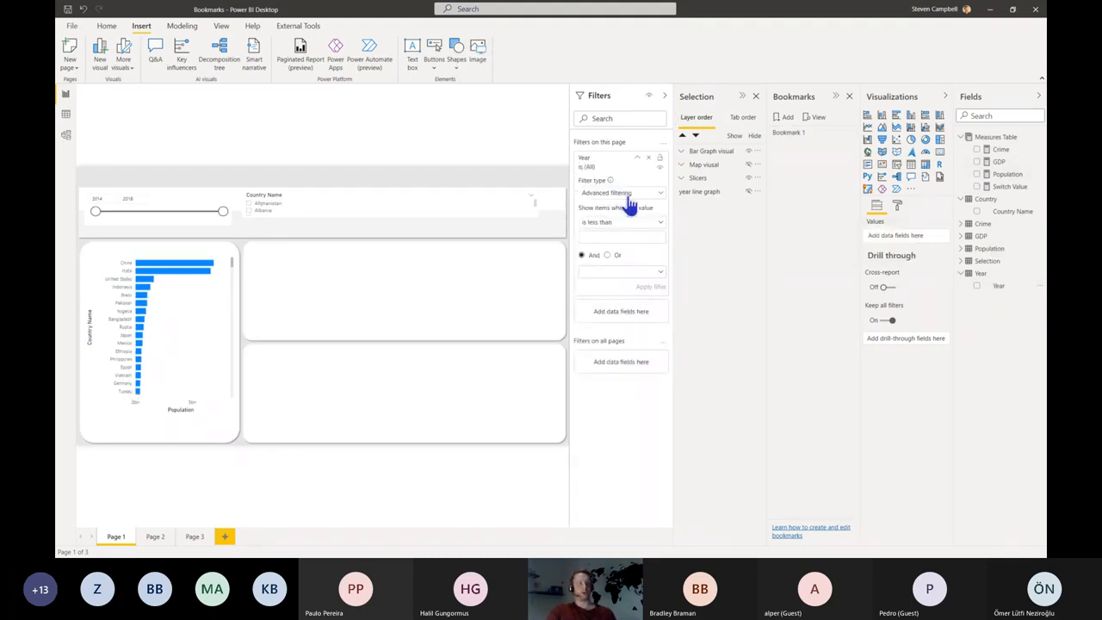
{"action": "left_click", "coordinate": [629, 192]}
{"action": "left_click", "coordinate": [615, 217]}
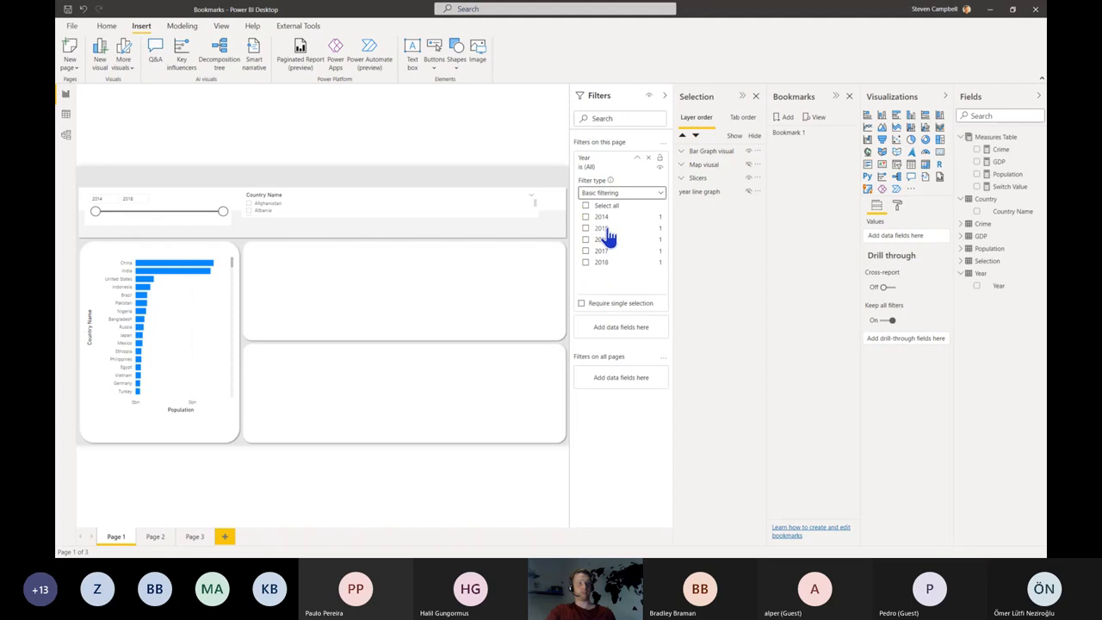
{"action": "left_click", "coordinate": [607, 230]}
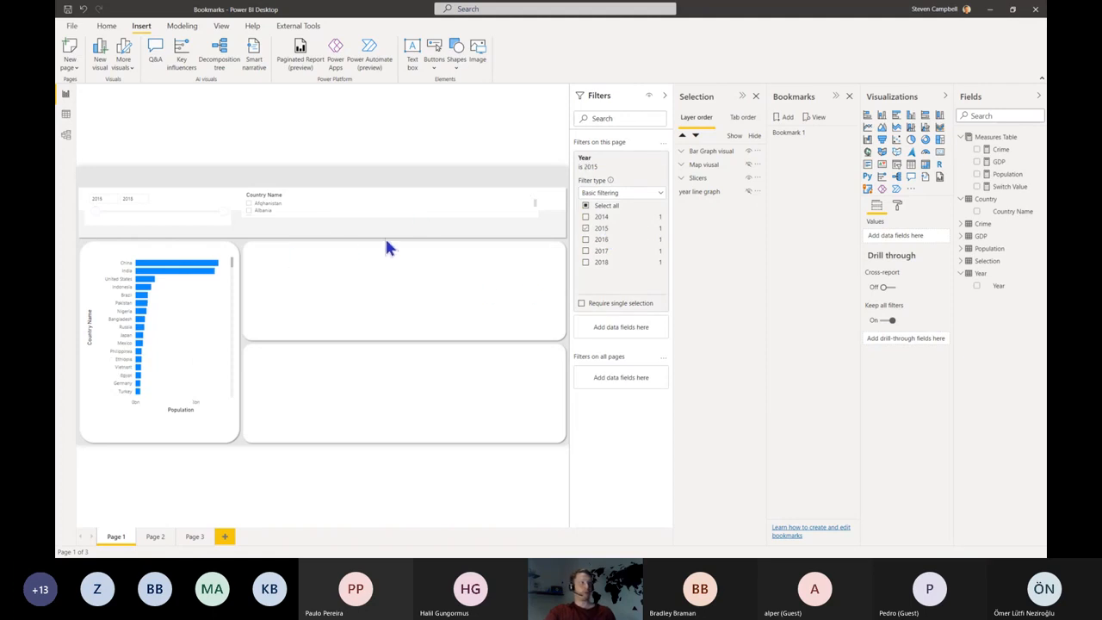
Step: Select Afghanistan and Albania in the Country Name slicer, and add a second bookmark that keeps its default options
{"action": "left_click", "coordinate": [261, 213]}
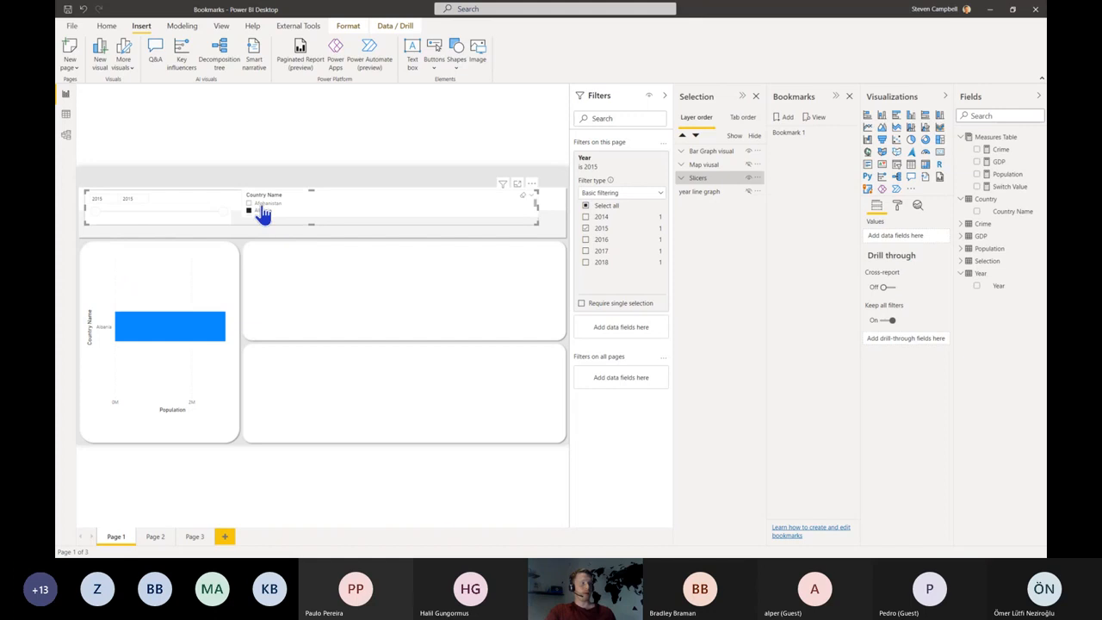
{"action": "left_click", "coordinate": [262, 212]}
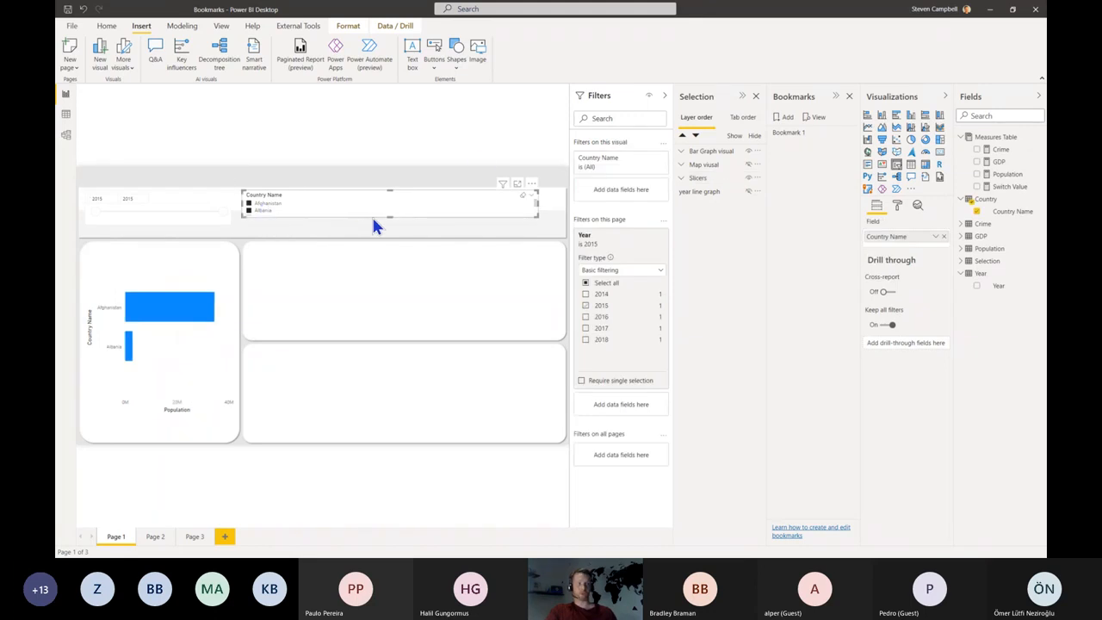
{"action": "left_click", "coordinate": [783, 120]}
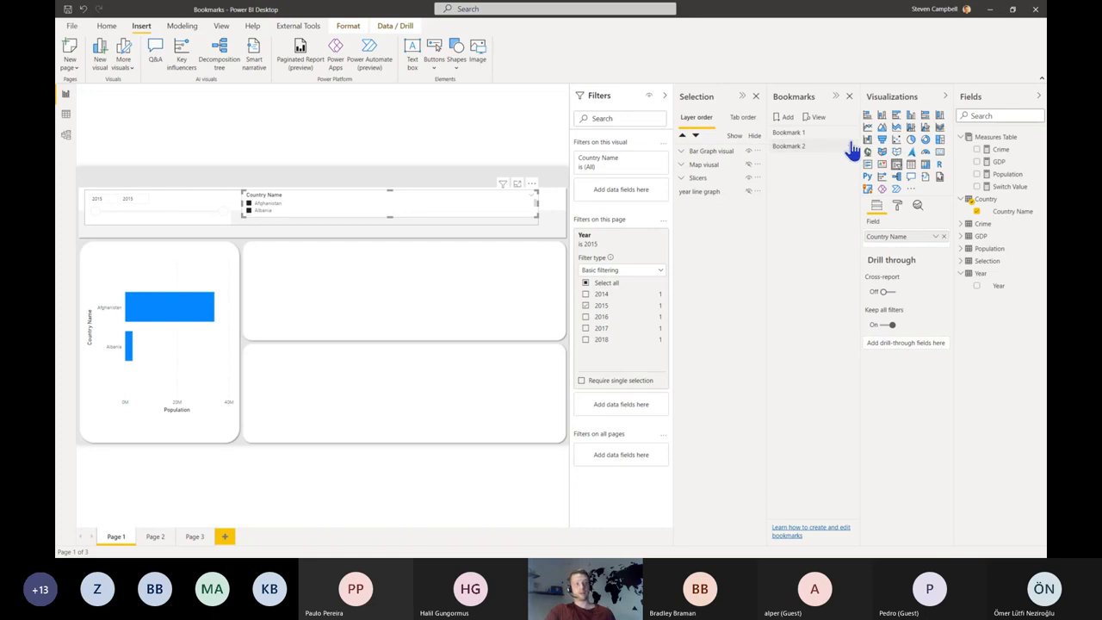
{"action": "left_click", "coordinate": [851, 147]}
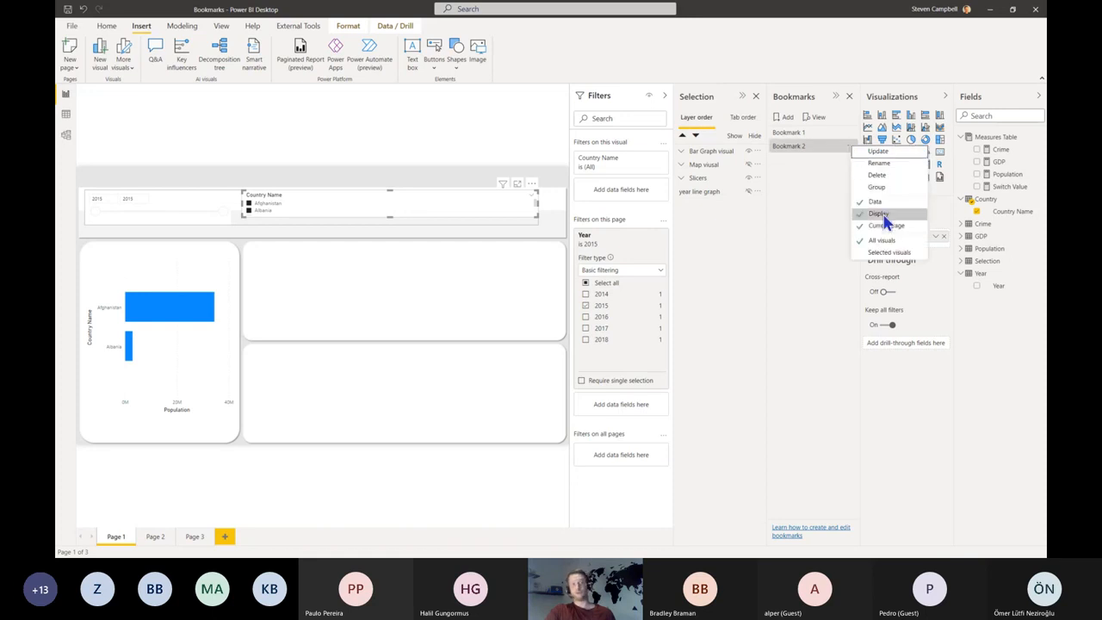
{"action": "left_click", "coordinate": [804, 212]}
Step: Clear the Country Name slicer selection and the Year page filter, collapsing the Selection and Filters panes
{"action": "left_click", "coordinate": [704, 97]}
{"action": "left_click", "coordinate": [684, 98]}
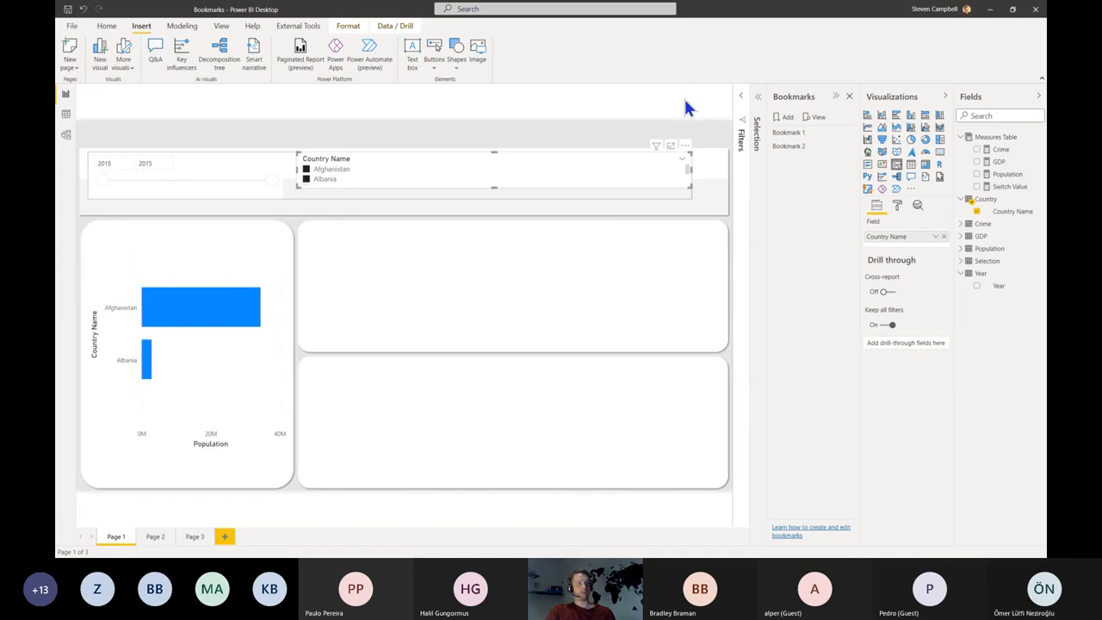
{"action": "left_click", "coordinate": [672, 163]}
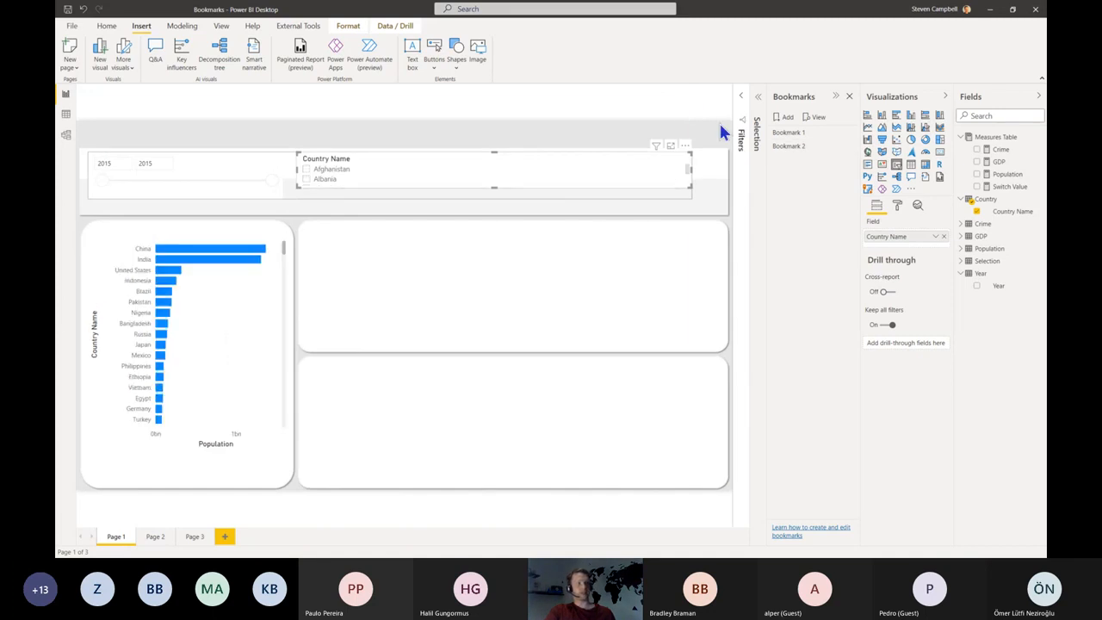
{"action": "left_click", "coordinate": [742, 107]}
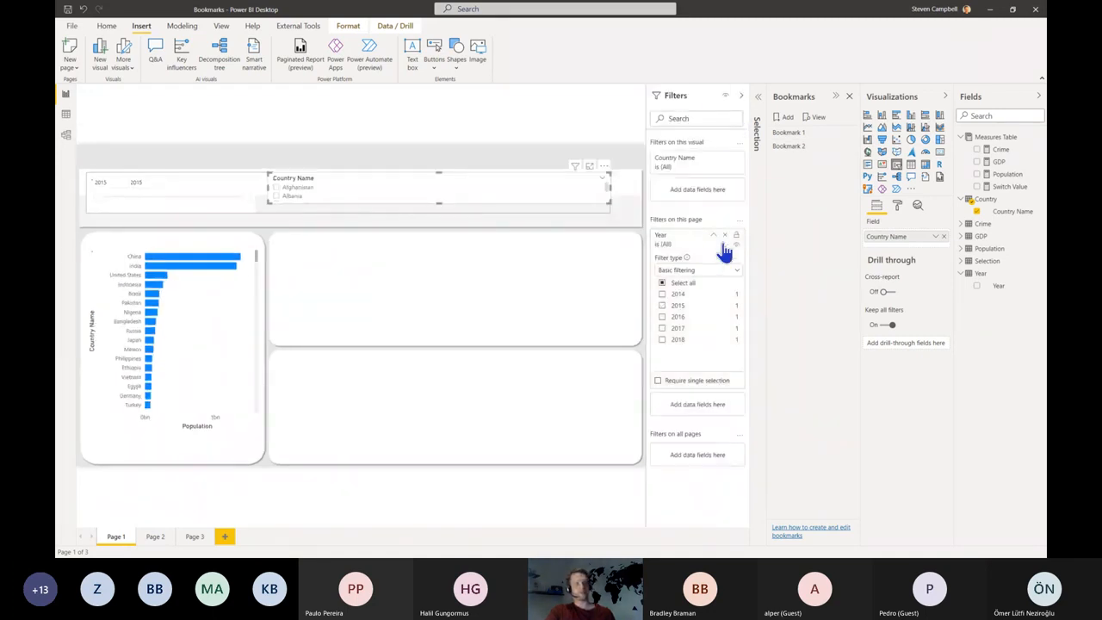
{"action": "left_click", "coordinate": [689, 98]}
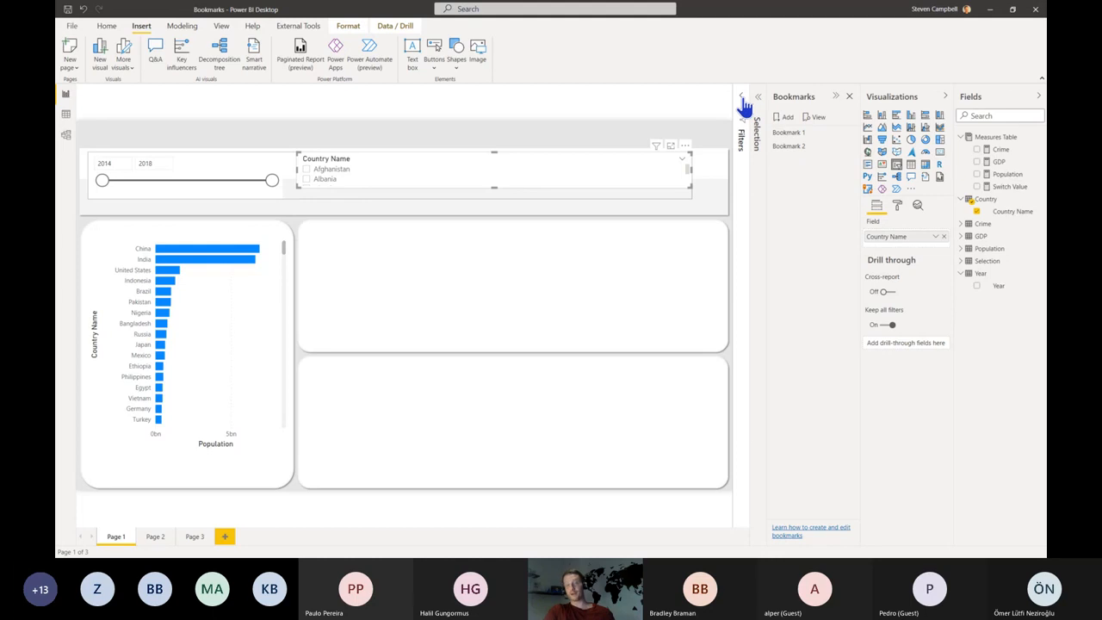
Step: Apply Bookmark 2 to test that it restores the filtered state, and delete that bookmark
{"action": "left_click", "coordinate": [792, 151]}
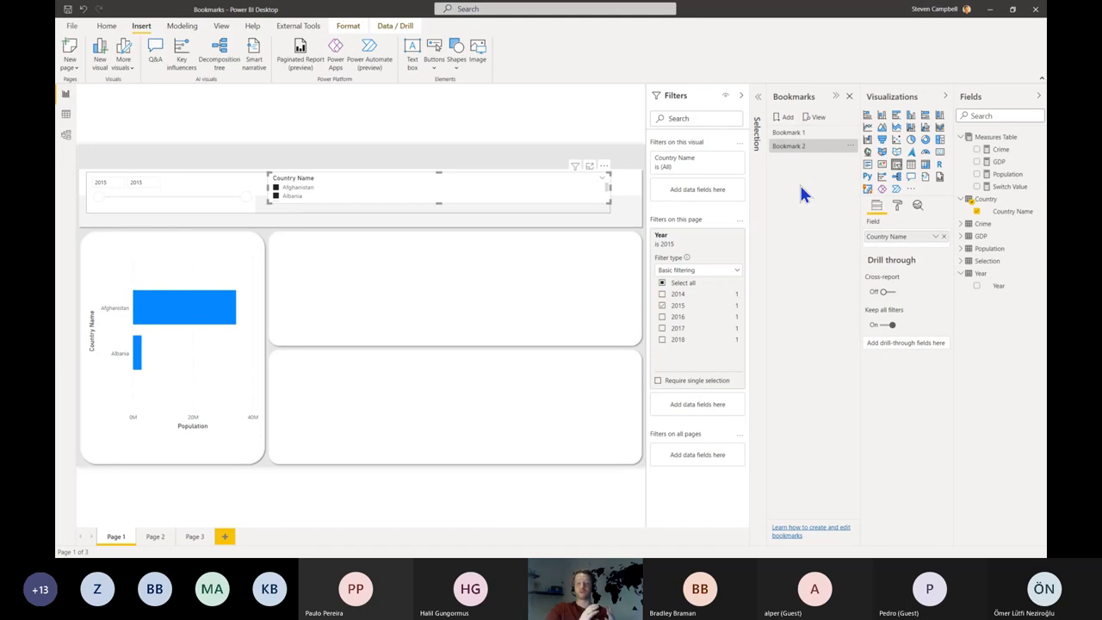
{"action": "left_click", "coordinate": [853, 147]}
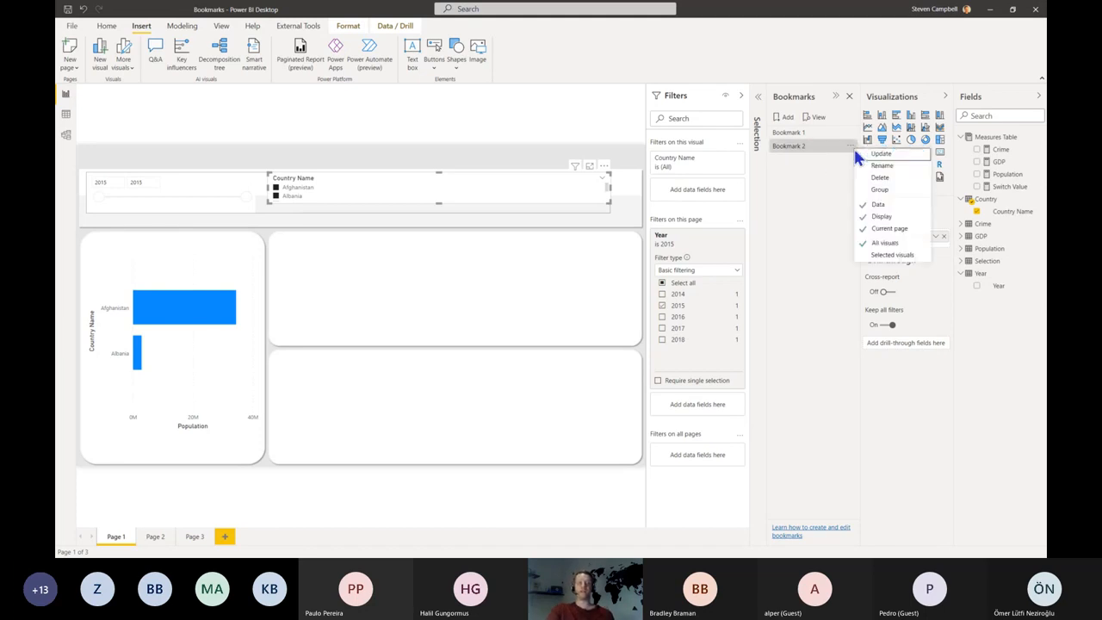
{"action": "left_click", "coordinate": [896, 179]}
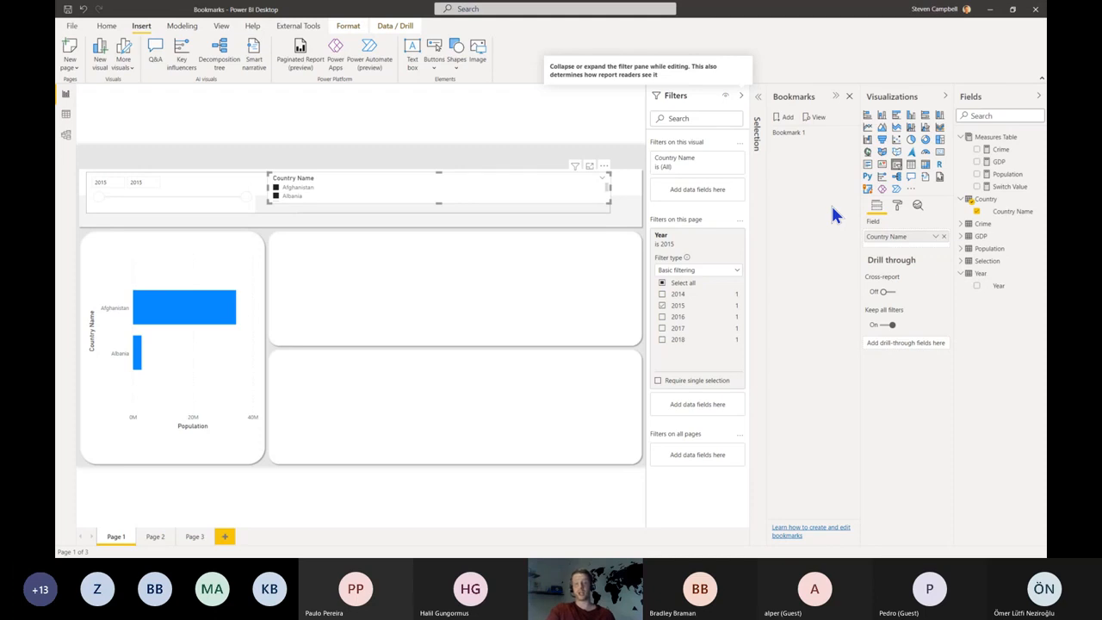
Step: Turn off the Current page option for Bookmark 1
{"action": "left_click", "coordinate": [849, 133]}
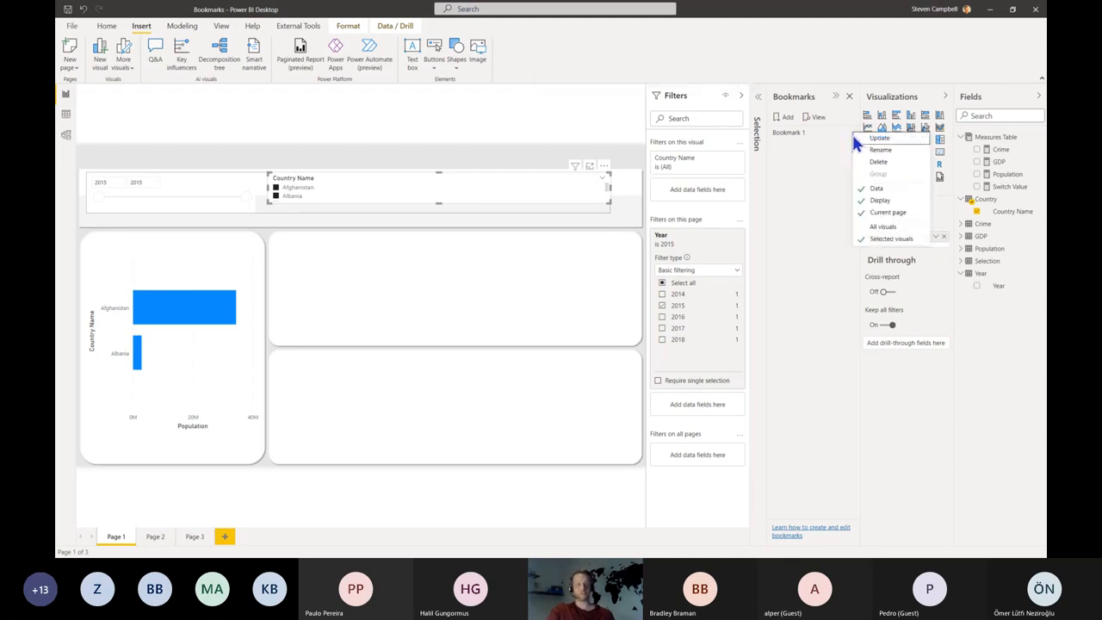
{"action": "left_click", "coordinate": [889, 212]}
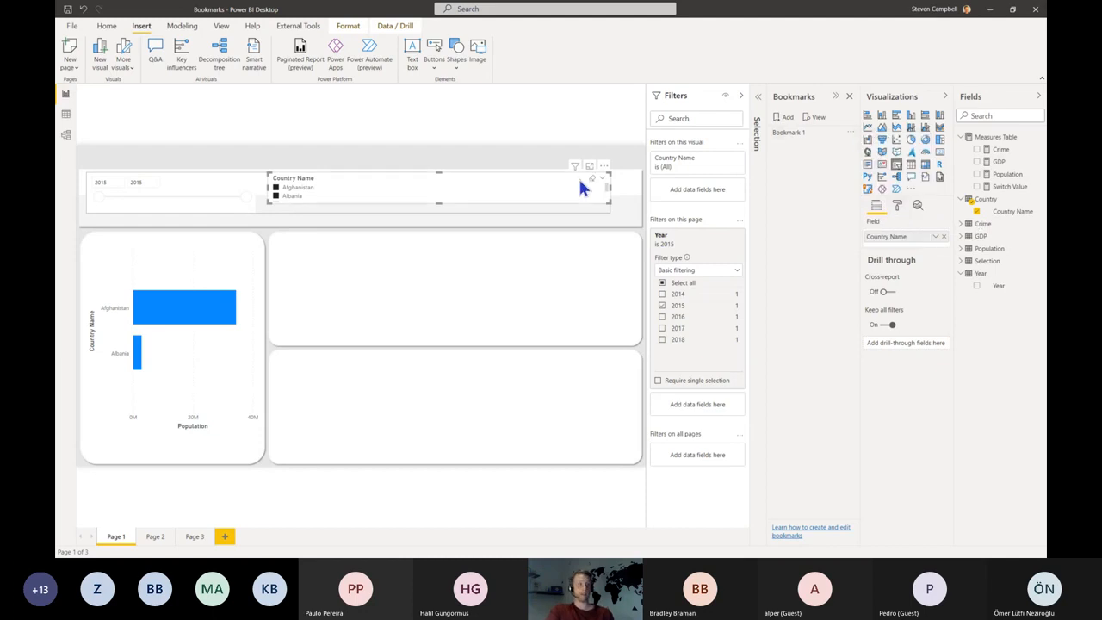
Step: Clear the Country Name slicer selection and the Year page filter, and collapse the Filters pane
{"action": "left_click", "coordinate": [591, 179]}
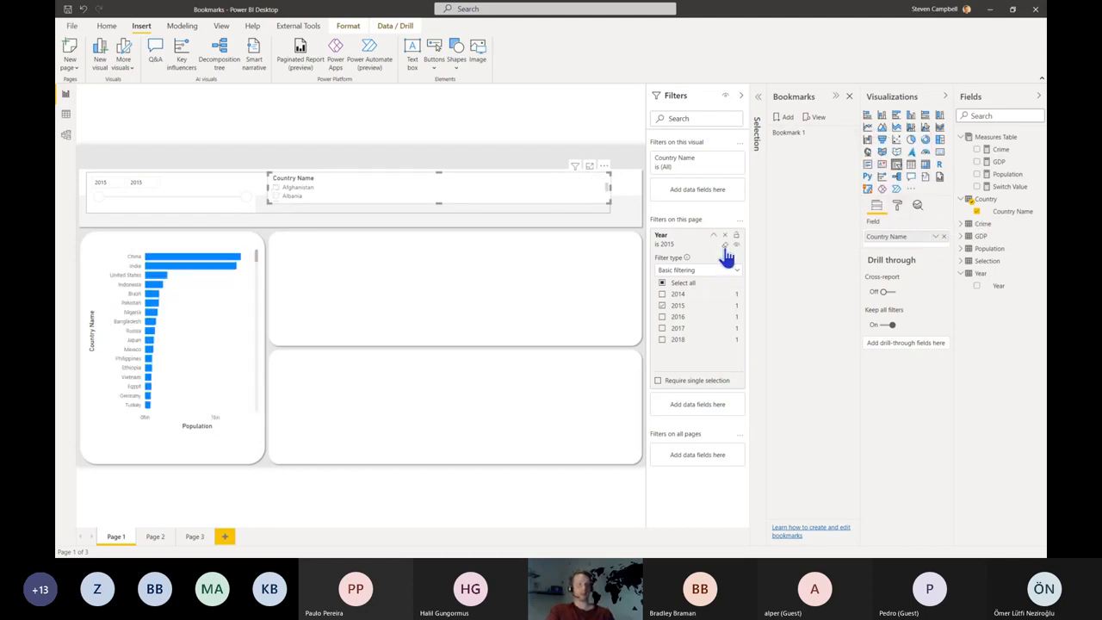
{"action": "left_click", "coordinate": [724, 245]}
{"action": "left_click", "coordinate": [741, 96]}
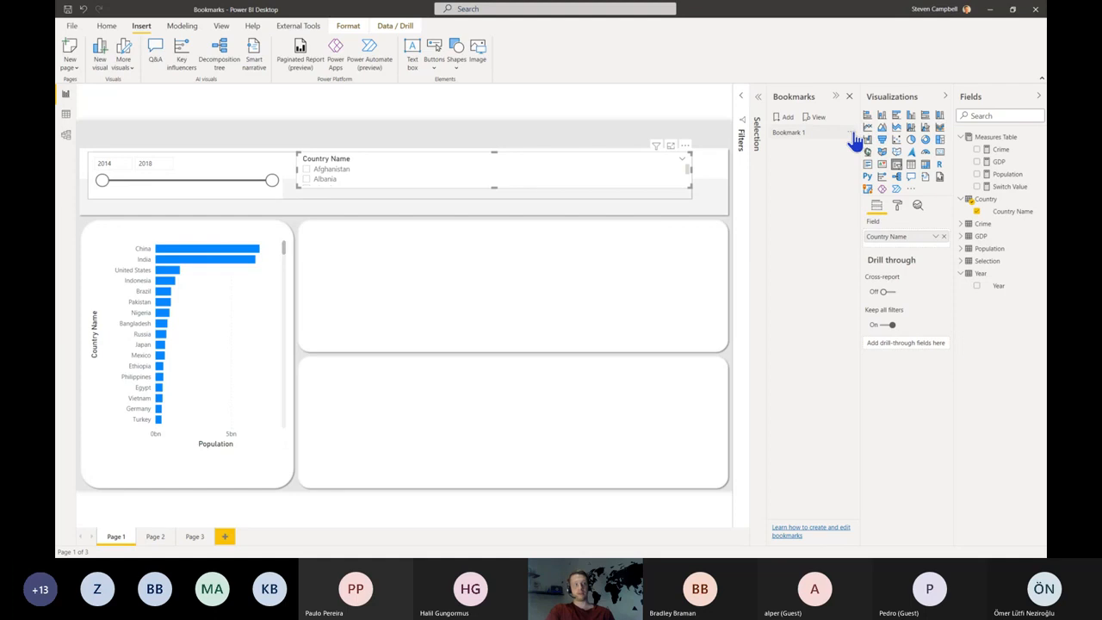
Step: Turn off the Data option for Bookmark 1, keeping Display and Selected visuals on
{"action": "left_click", "coordinate": [852, 132]}
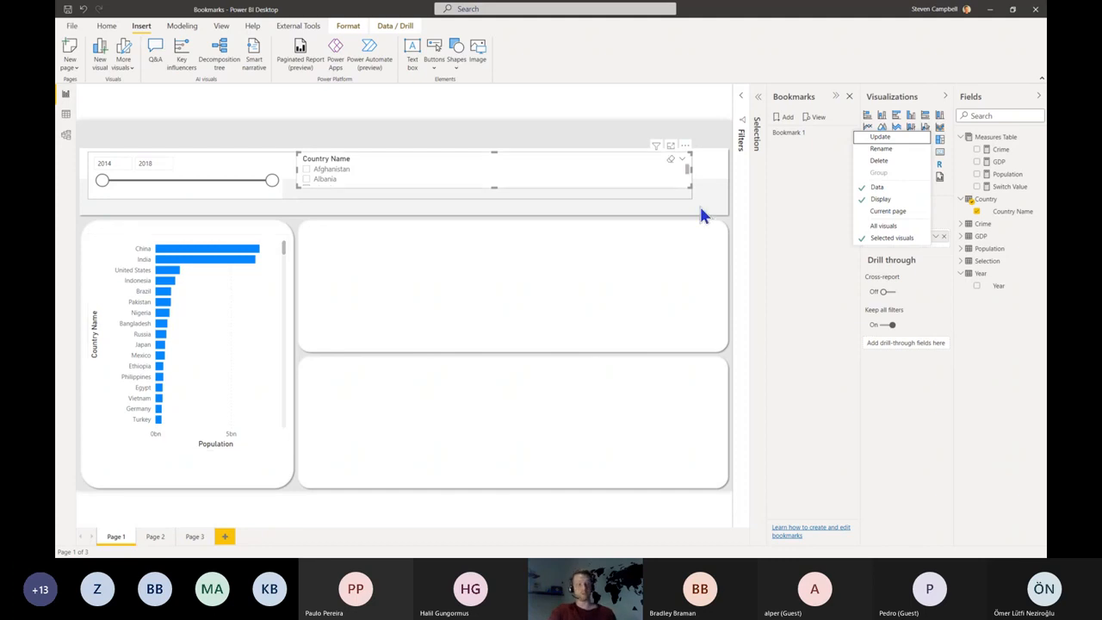
{"action": "left_click", "coordinate": [904, 186]}
{"action": "left_click", "coordinate": [849, 133]}
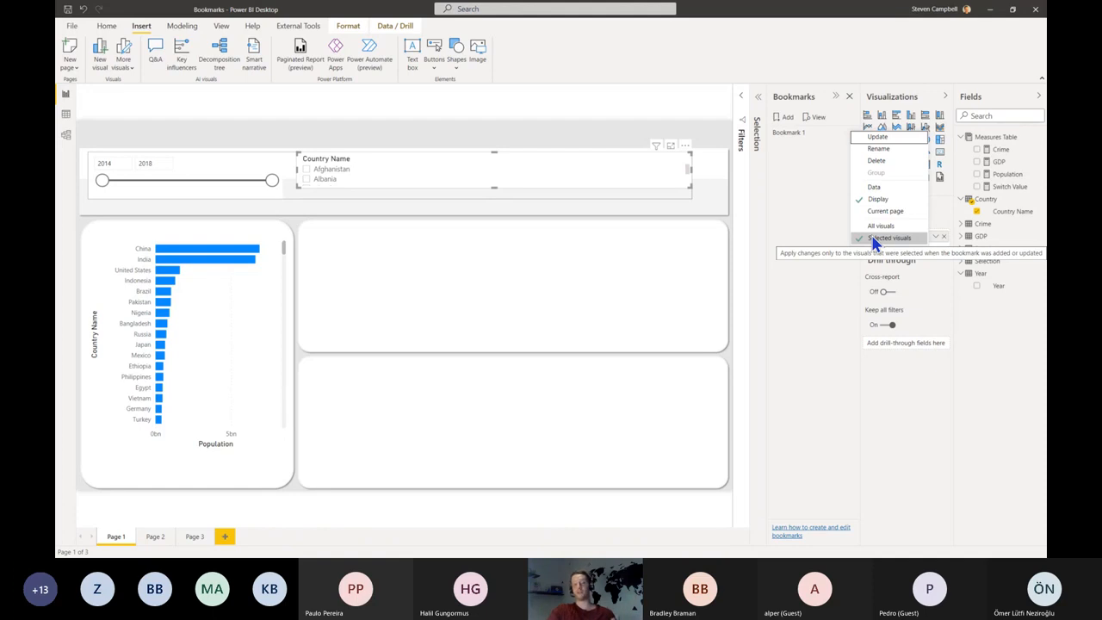
{"action": "left_click", "coordinate": [798, 160]}
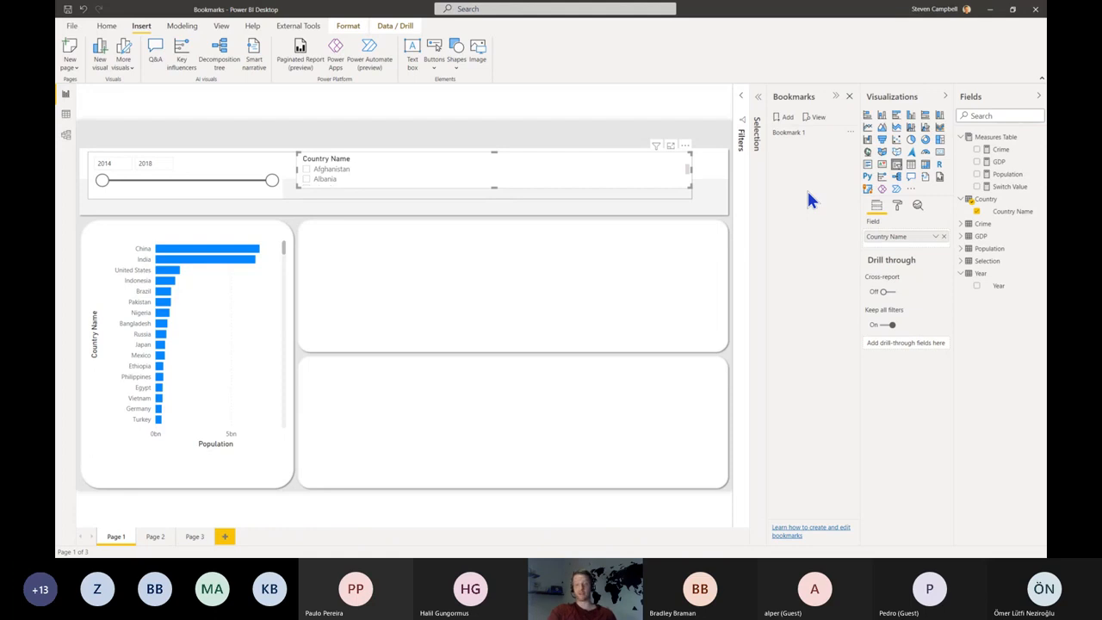
Step: Rename Bookmark 1 as Show Bar Graph and apply it
{"action": "double_click", "coordinate": [797, 141]}
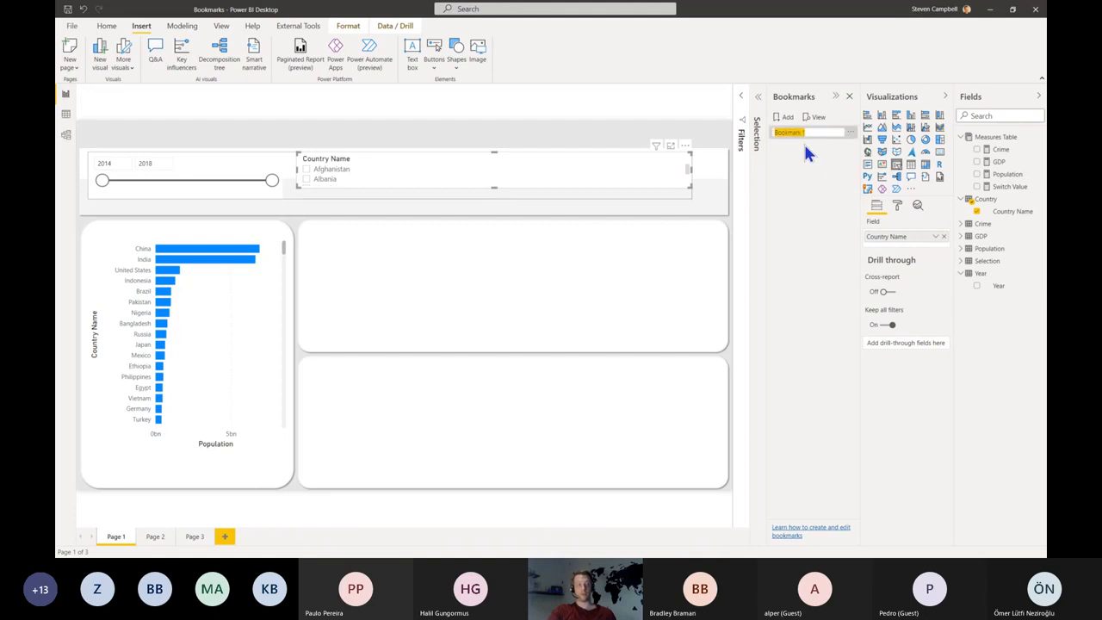
{"action": "type", "text": "I"}
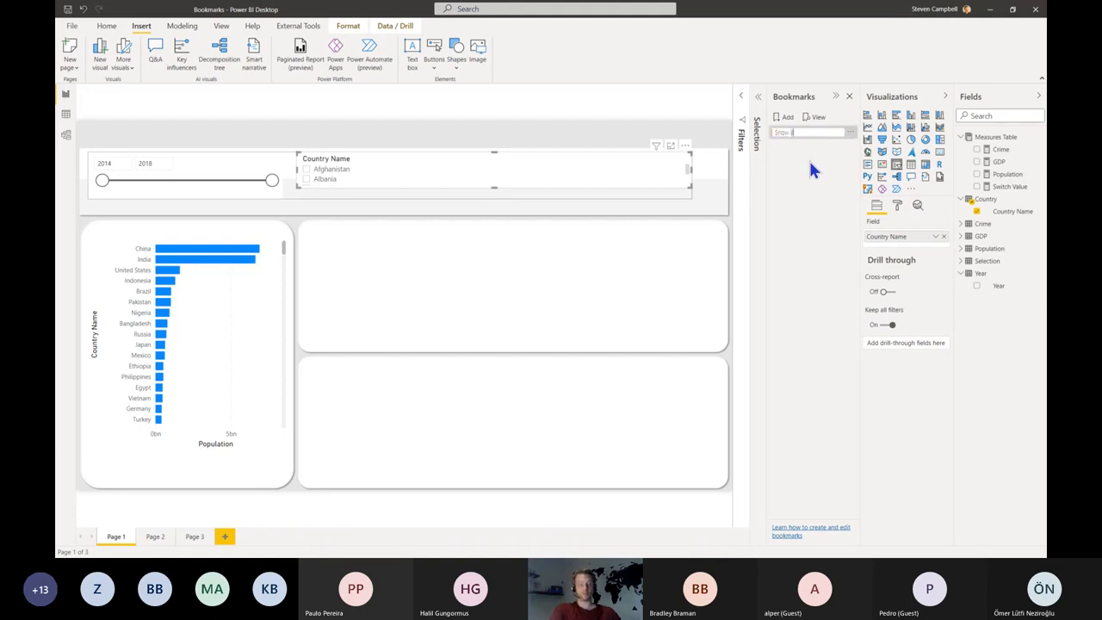
{"action": "type", "text": "how Bar Graph"}
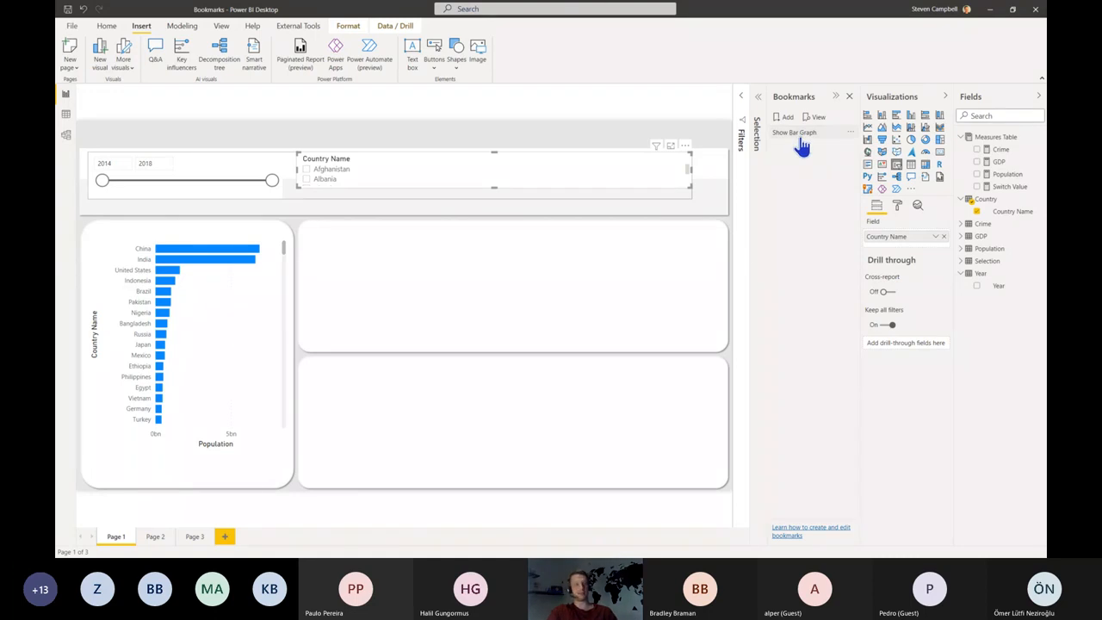
{"action": "left_click", "coordinate": [799, 136]}
Step: Expand the Selection pane, hide the Bar Graph visual group and show the Map visual group
{"action": "left_click", "coordinate": [760, 102]}
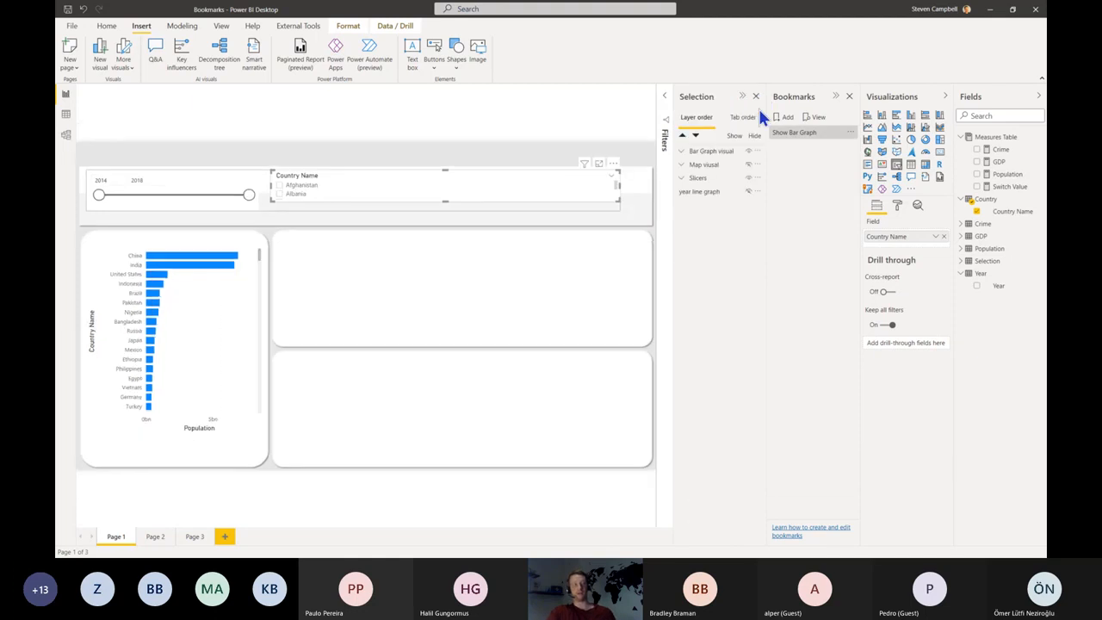
{"action": "left_click", "coordinate": [748, 152]}
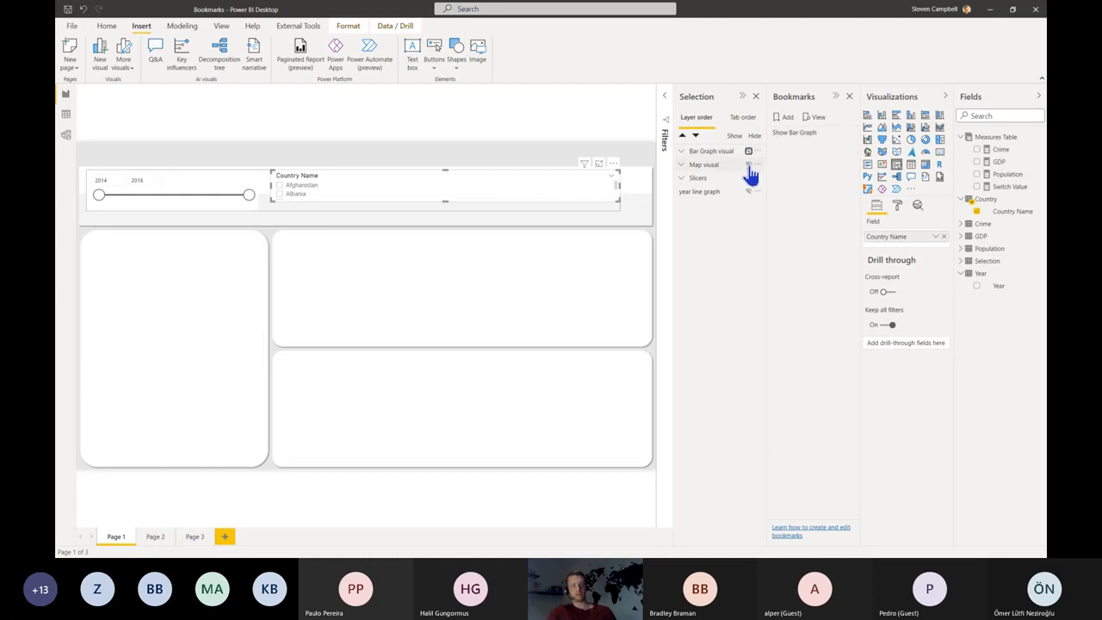
{"action": "left_click", "coordinate": [748, 165]}
{"action": "left_click", "coordinate": [748, 164]}
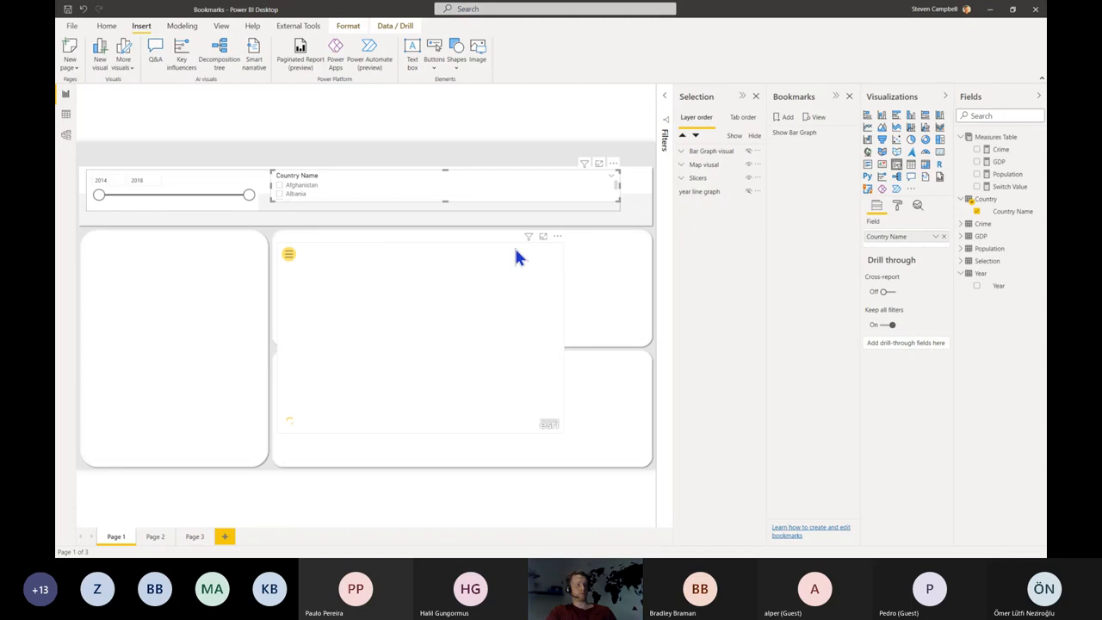
Step: Select the population map inside the Map visual group, and move and resize it to fit within the tall card beneath the Year slicer
{"action": "left_click", "coordinate": [483, 247]}
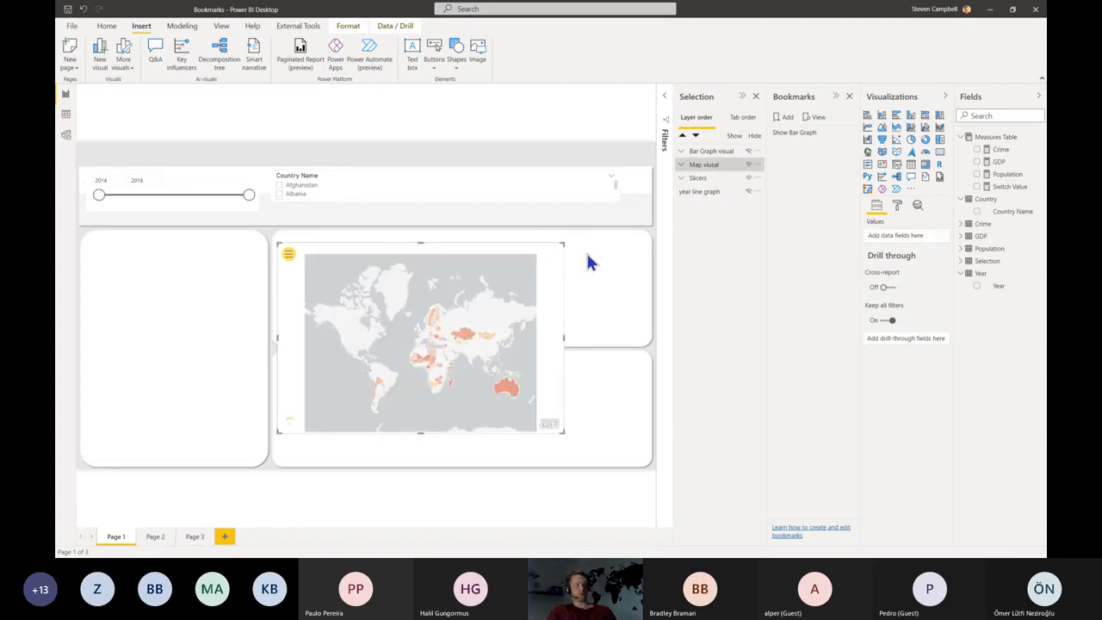
{"action": "left_click", "coordinate": [587, 252]}
{"action": "left_click", "coordinate": [561, 255]}
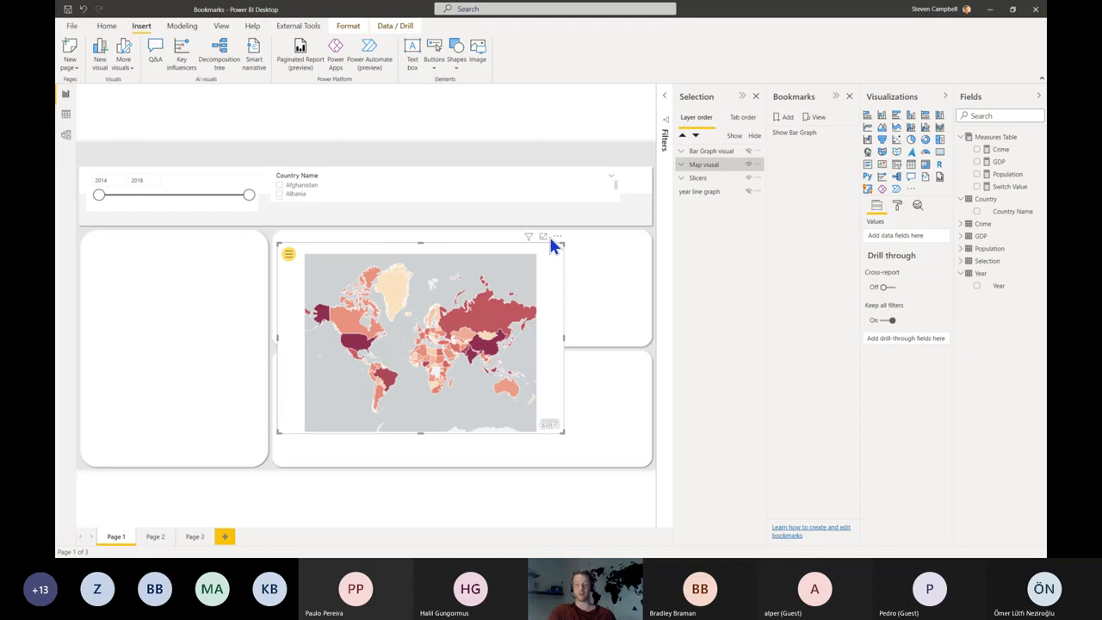
{"action": "left_click", "coordinate": [682, 165]}
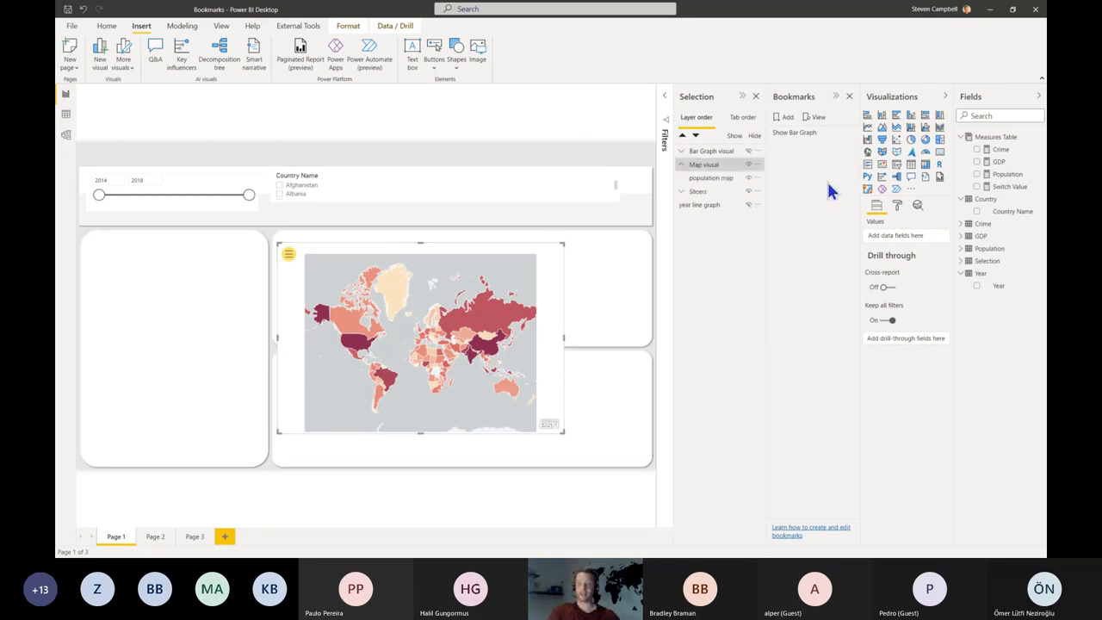
{"action": "left_click", "coordinate": [719, 181]}
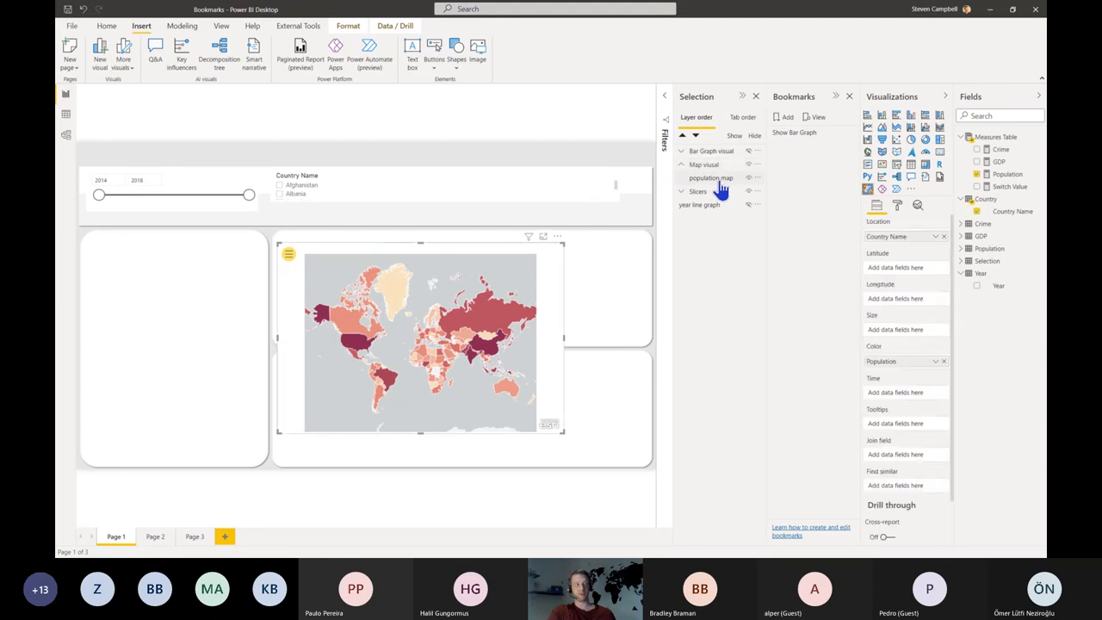
{"action": "left_click", "coordinate": [627, 282]}
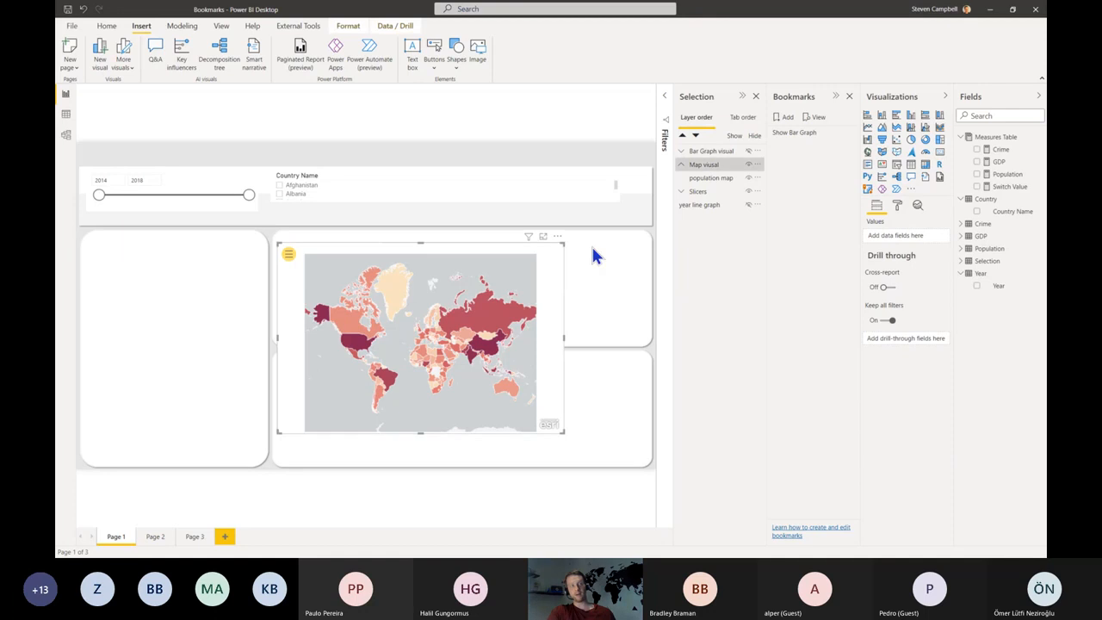
{"action": "left_click", "coordinate": [696, 165]}
{"action": "left_click", "coordinate": [728, 178]}
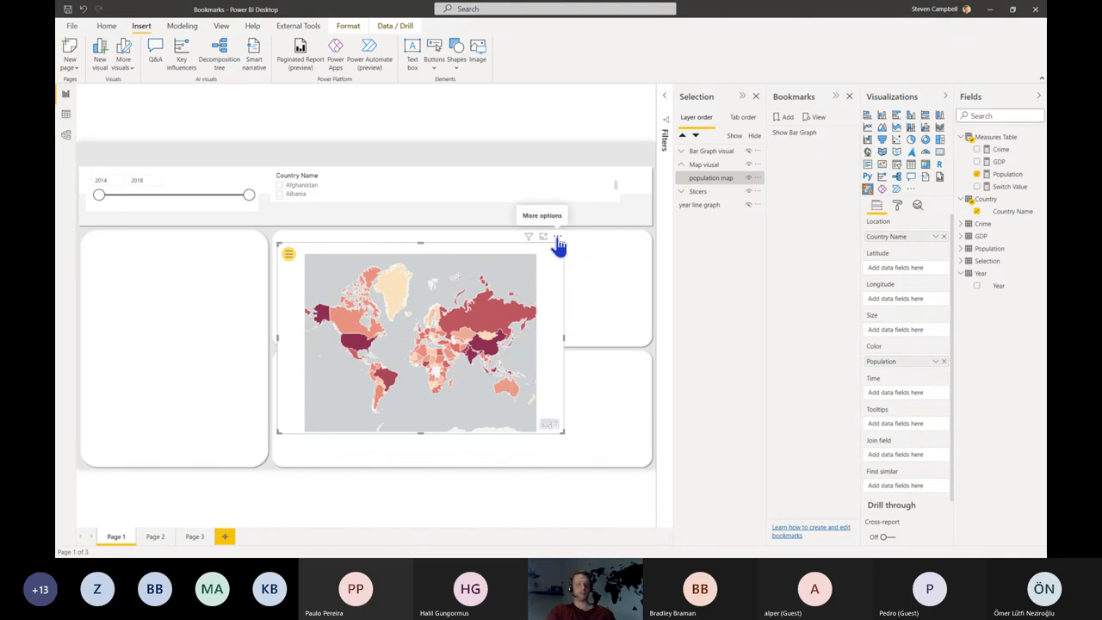
{"action": "left_click_drag", "start_coordinate": [558, 245], "coordinate": [369, 241]}
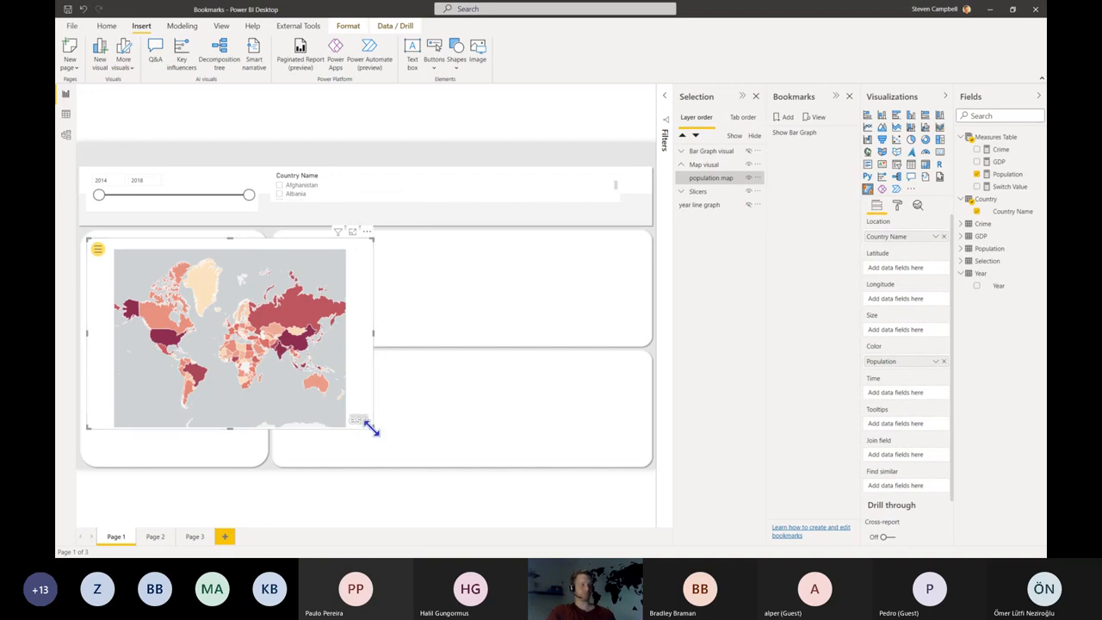
{"action": "left_click_drag", "start_coordinate": [371, 428], "coordinate": [262, 448]}
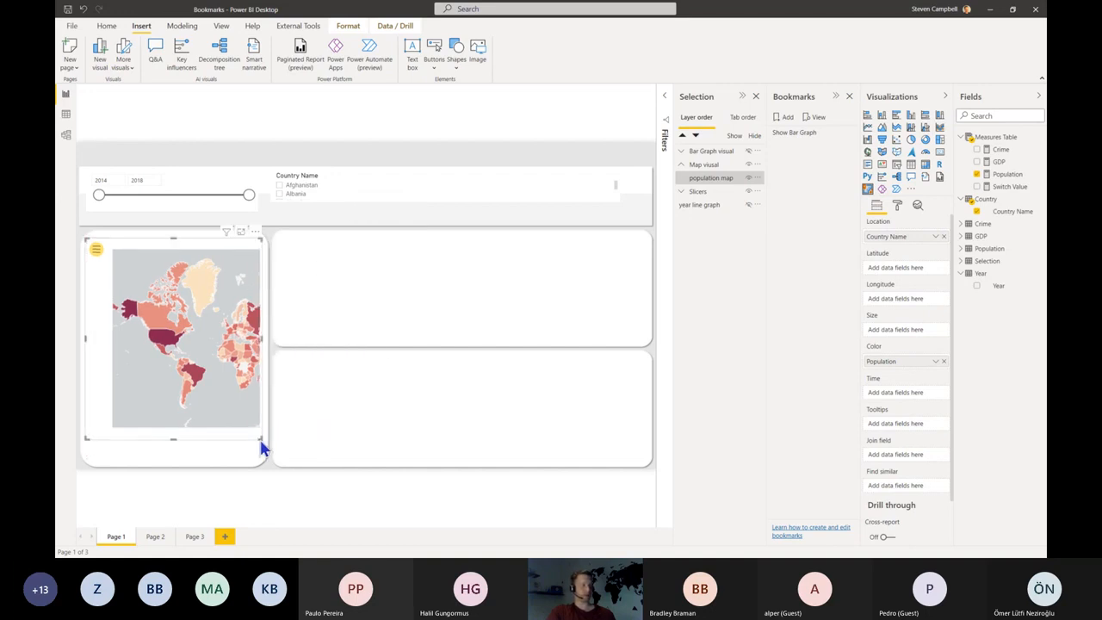
{"action": "left_click", "coordinate": [681, 165]}
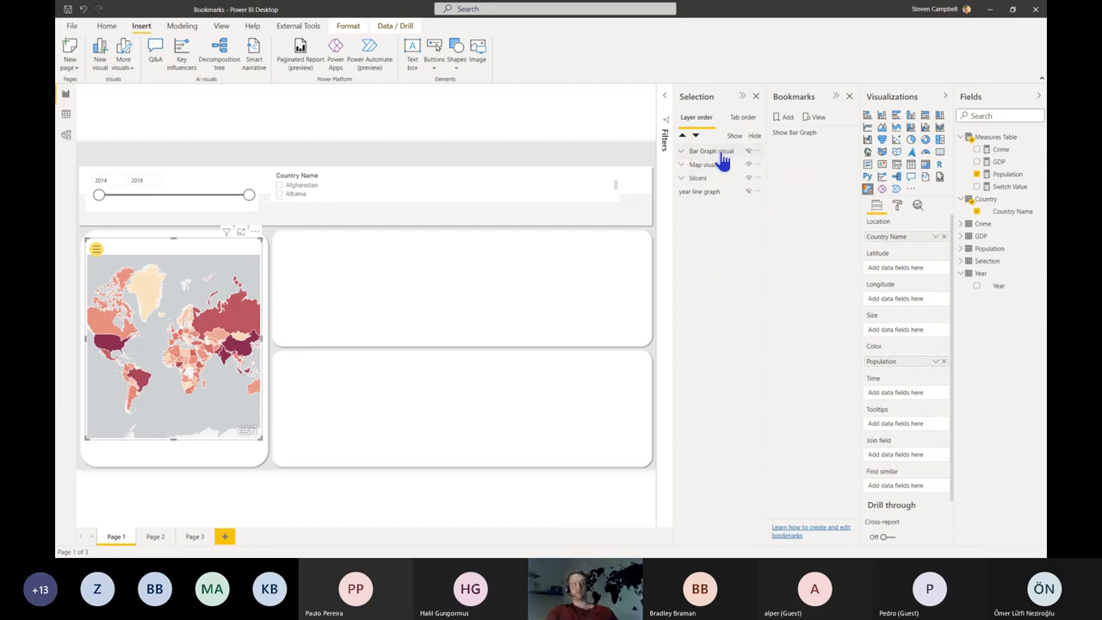
Step: Add a bookmark with the Bar Graph visual and Map visual groups selected, limiting it to selected visuals and turning off Current page
{"action": "left_click", "coordinate": [719, 153]}
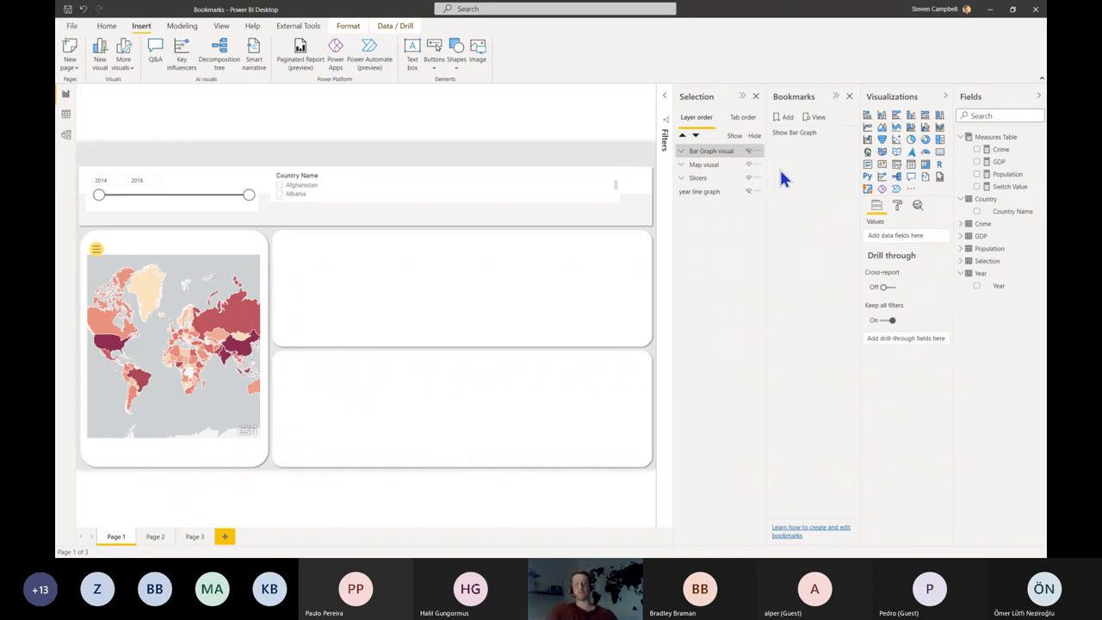
{"action": "left_click", "coordinate": [713, 165], "text": "ctrl"}
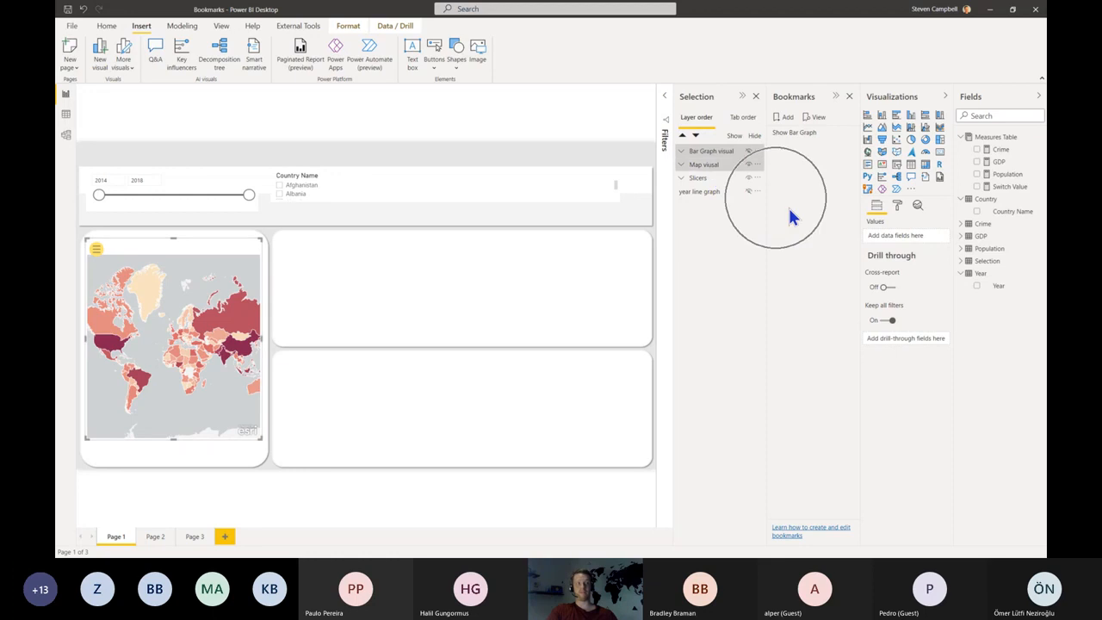
{"action": "left_click", "coordinate": [785, 117]}
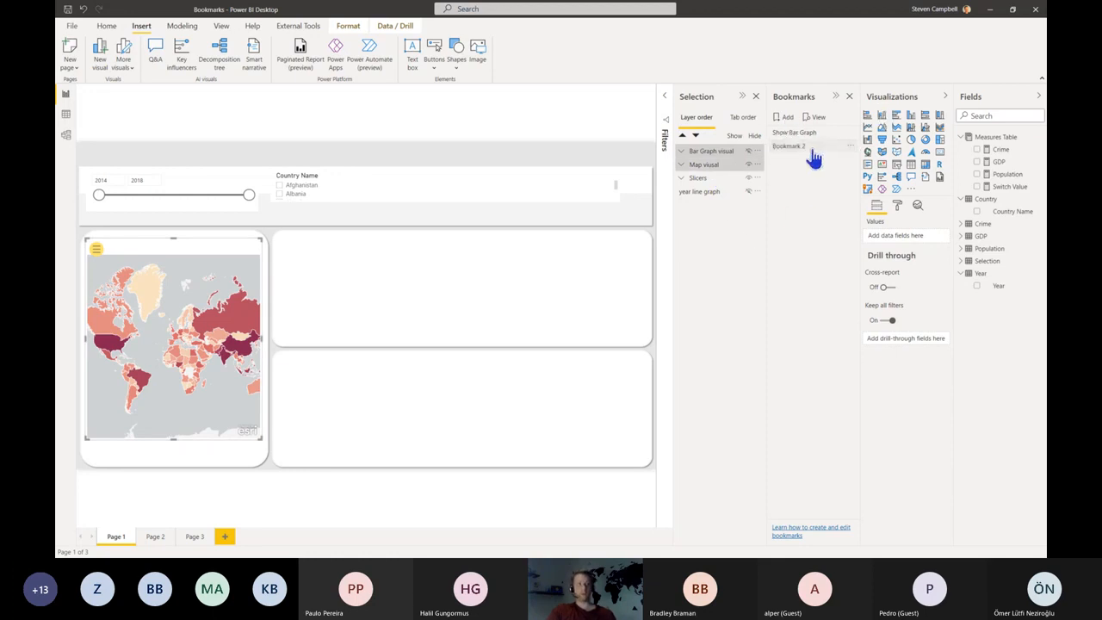
{"action": "left_click", "coordinate": [851, 146]}
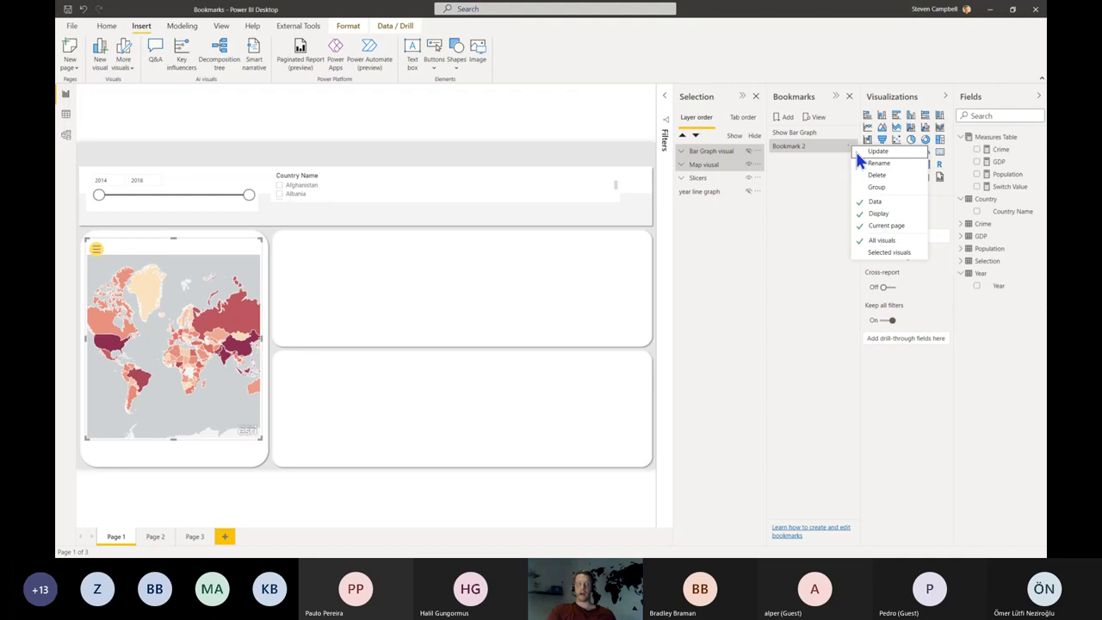
{"action": "left_click", "coordinate": [895, 249]}
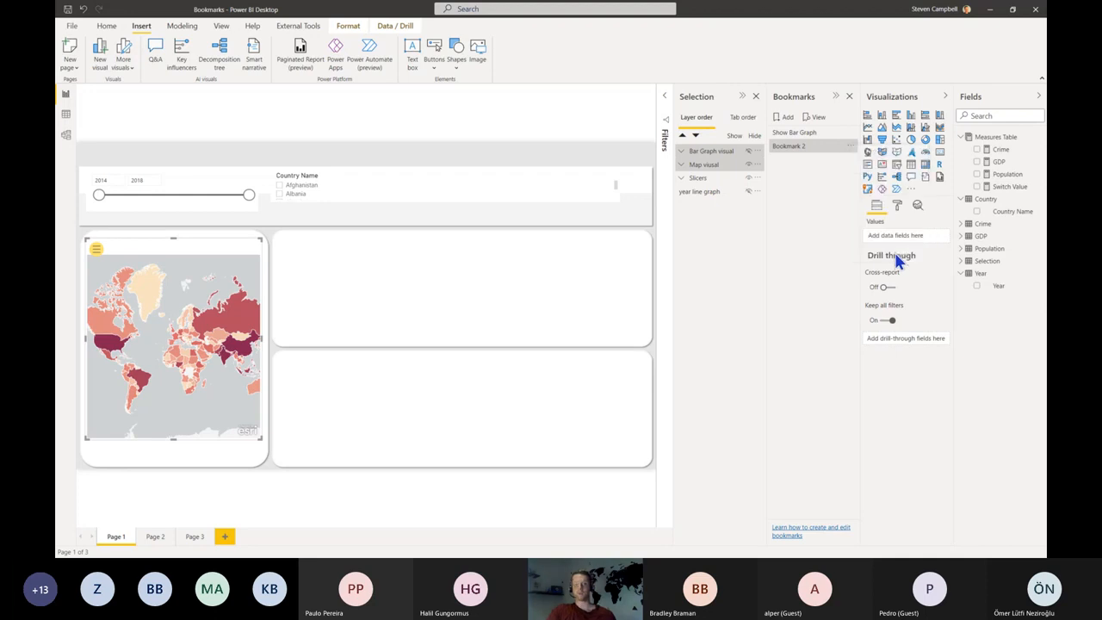
{"action": "left_click", "coordinate": [721, 153], "text": "ctrl"}
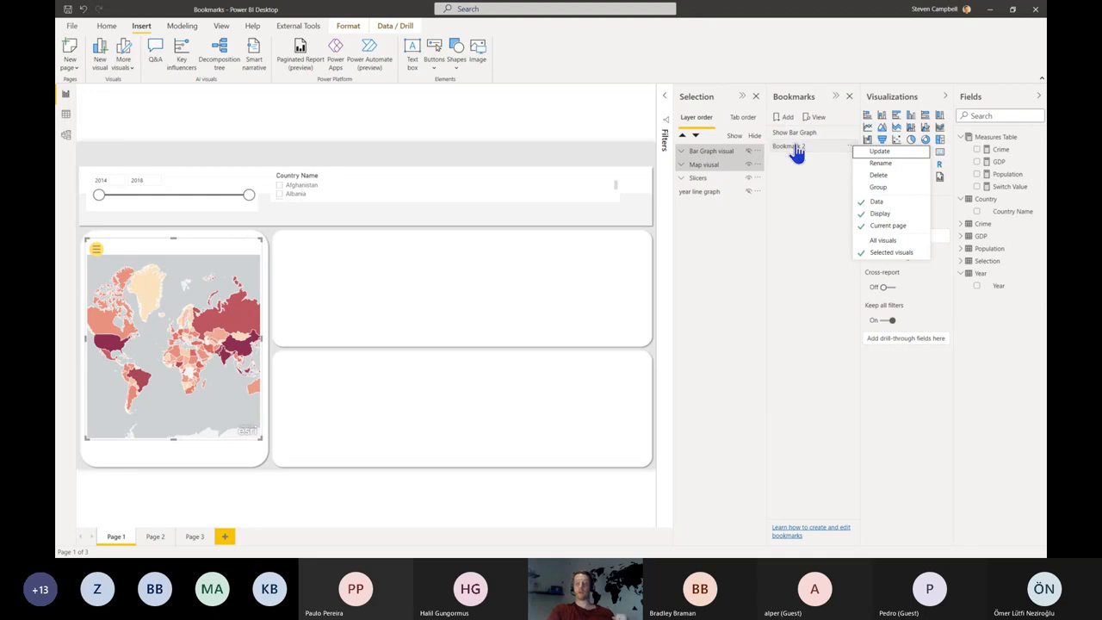
{"action": "left_click", "coordinate": [891, 227]}
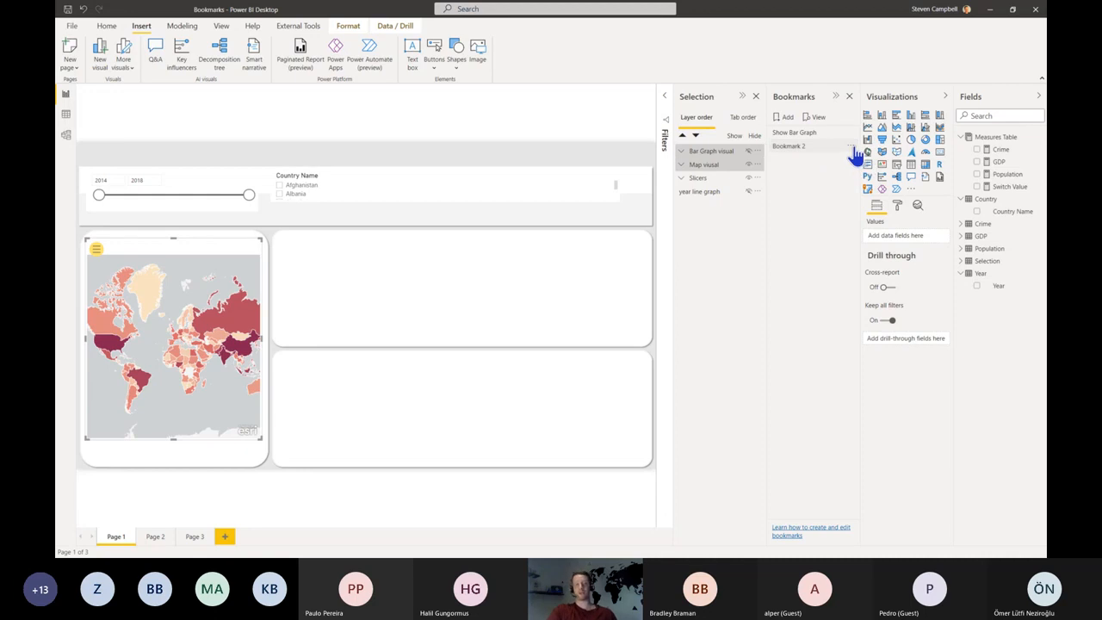
Step: Rename Bookmark 2 as Show Map
{"action": "left_click", "coordinate": [853, 148]}
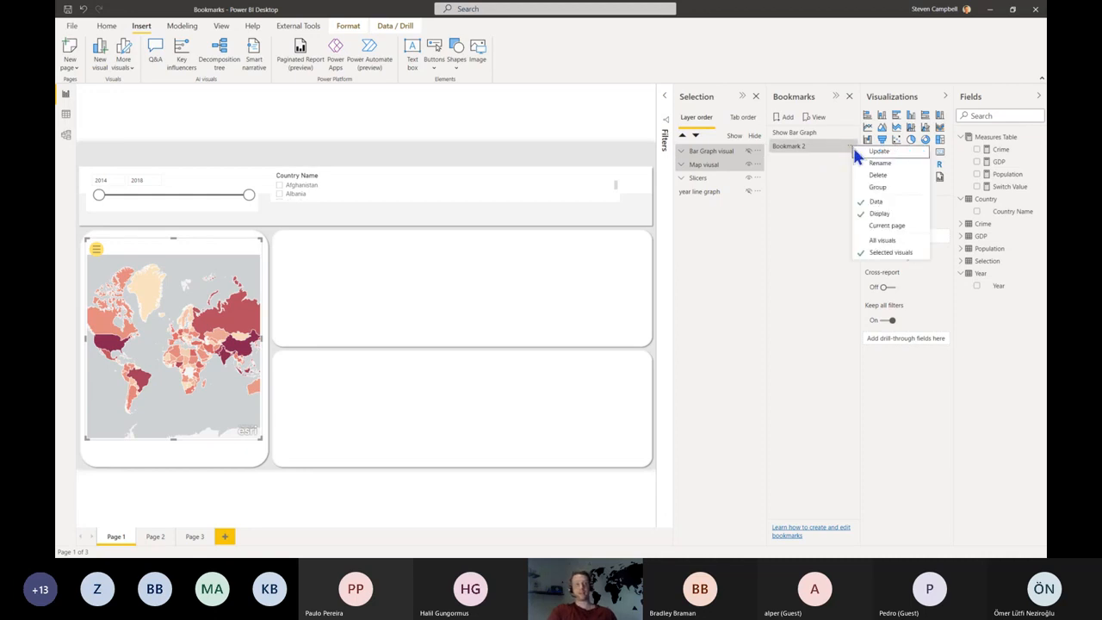
{"action": "left_click", "coordinate": [880, 162]}
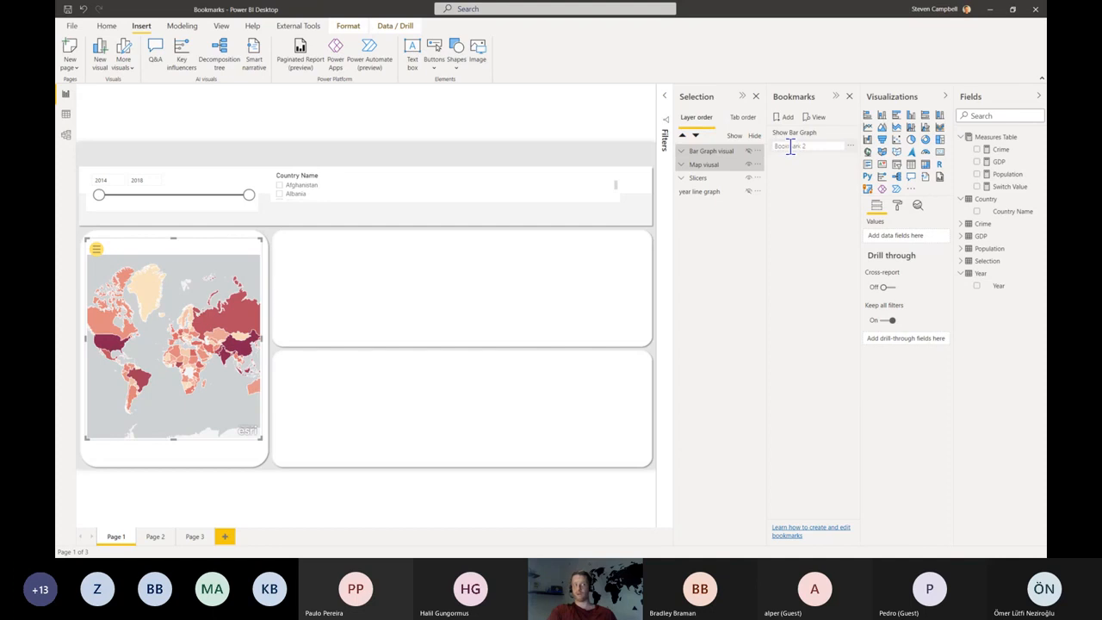
{"action": "type", "text": "Show"}
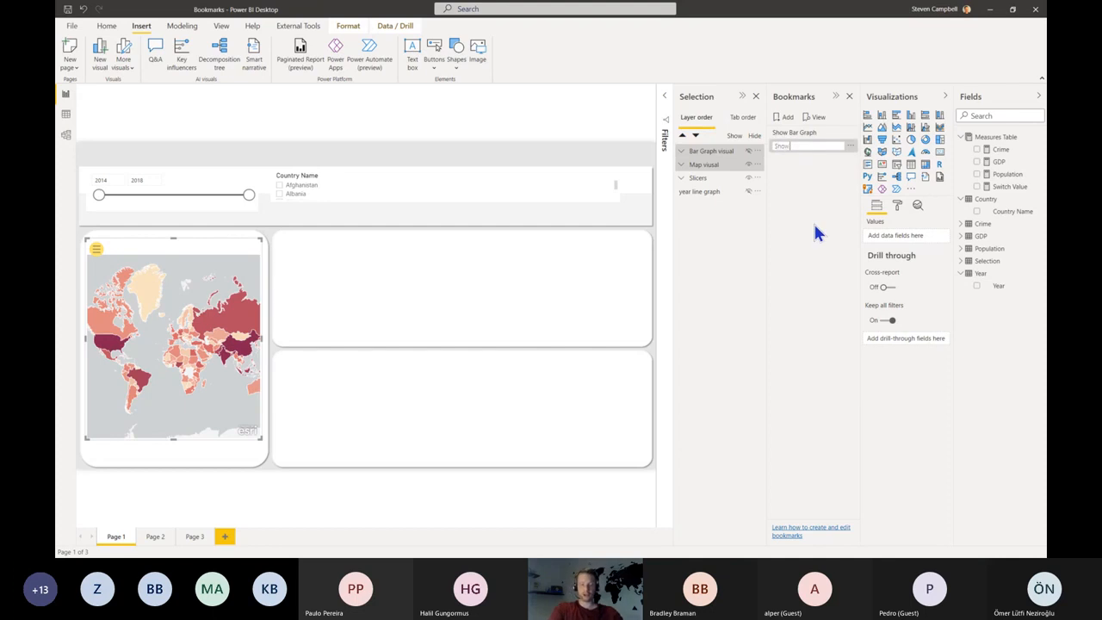
{"action": "type", "text": " Map"}
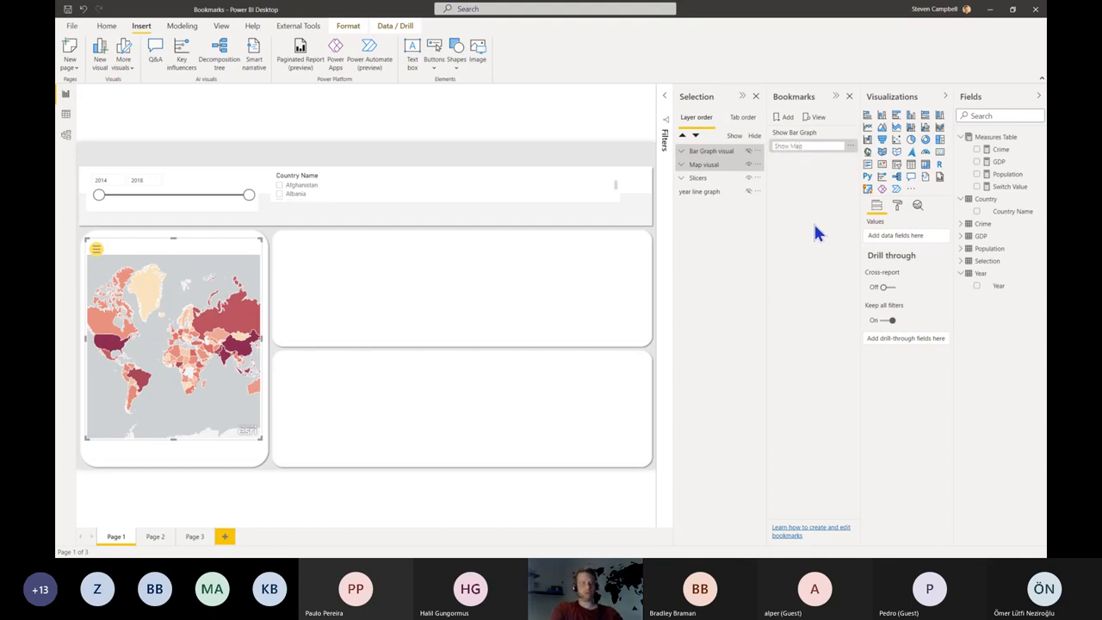
{"action": "key", "text": "Return"}
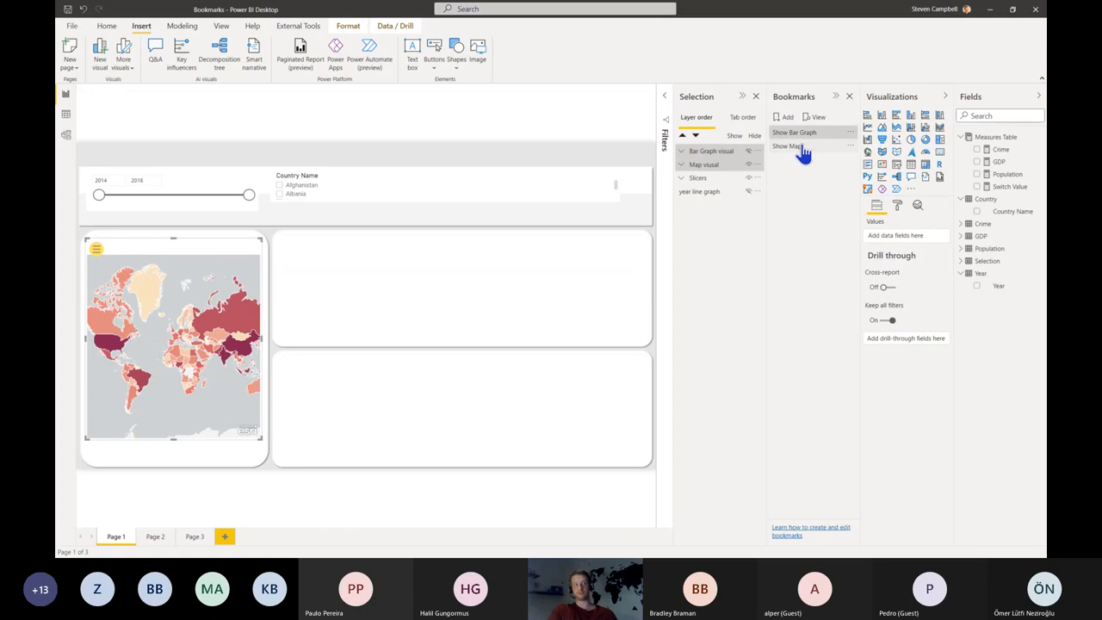
Step: Group the Show Bar Graph and Show Map bookmarks and name the group P1 - Map Bar switch
{"action": "left_click", "coordinate": [854, 134]}
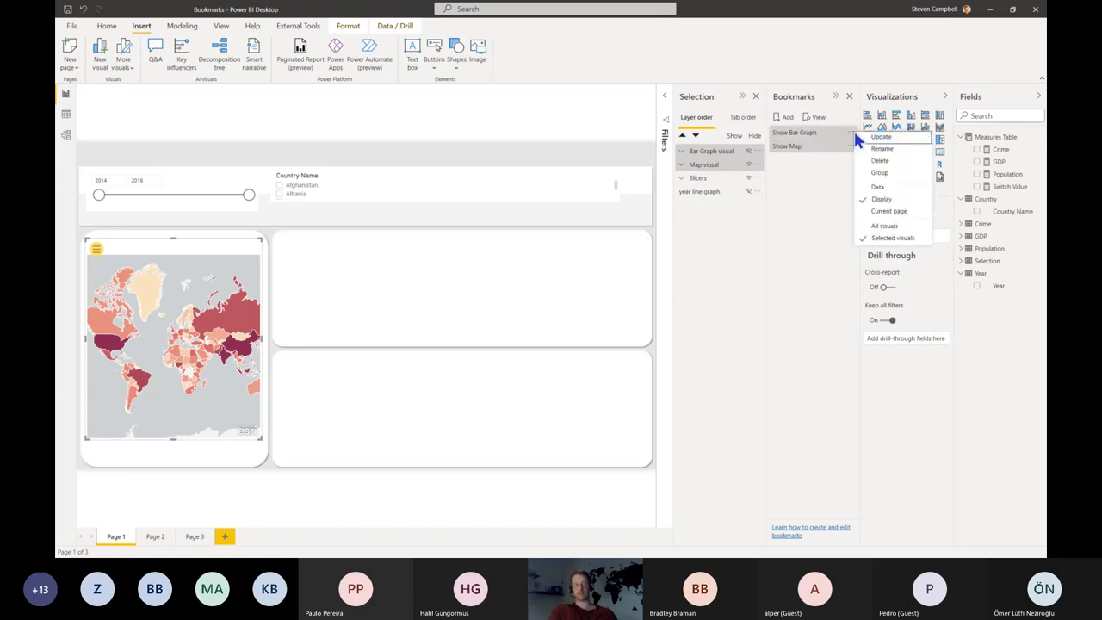
{"action": "left_click", "coordinate": [885, 173]}
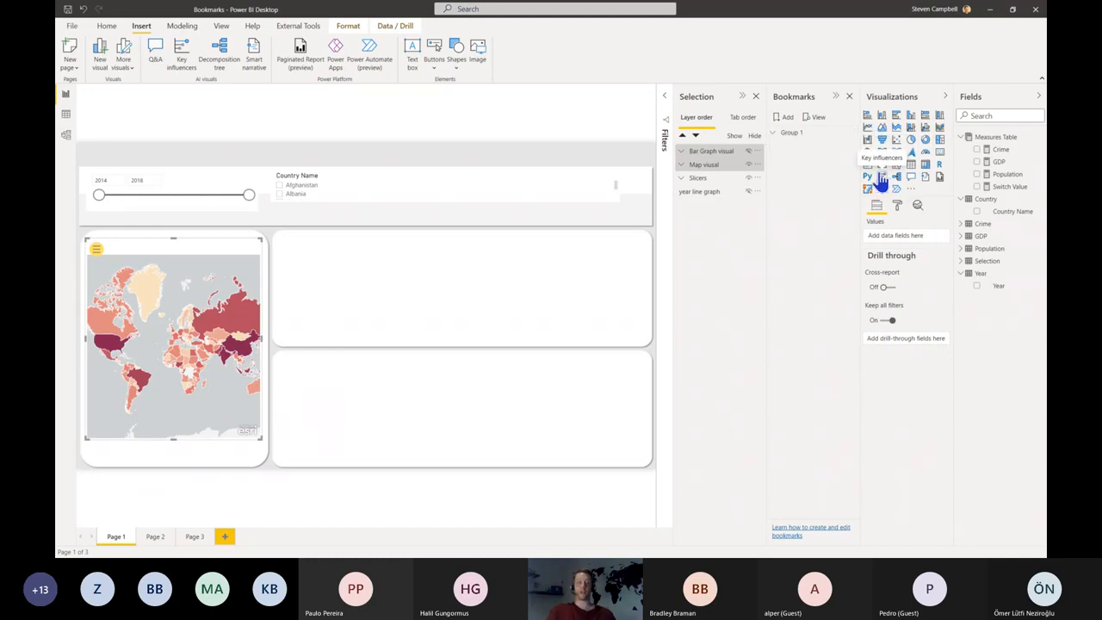
{"action": "right_click", "coordinate": [801, 132]}
{"action": "left_click", "coordinate": [802, 143]}
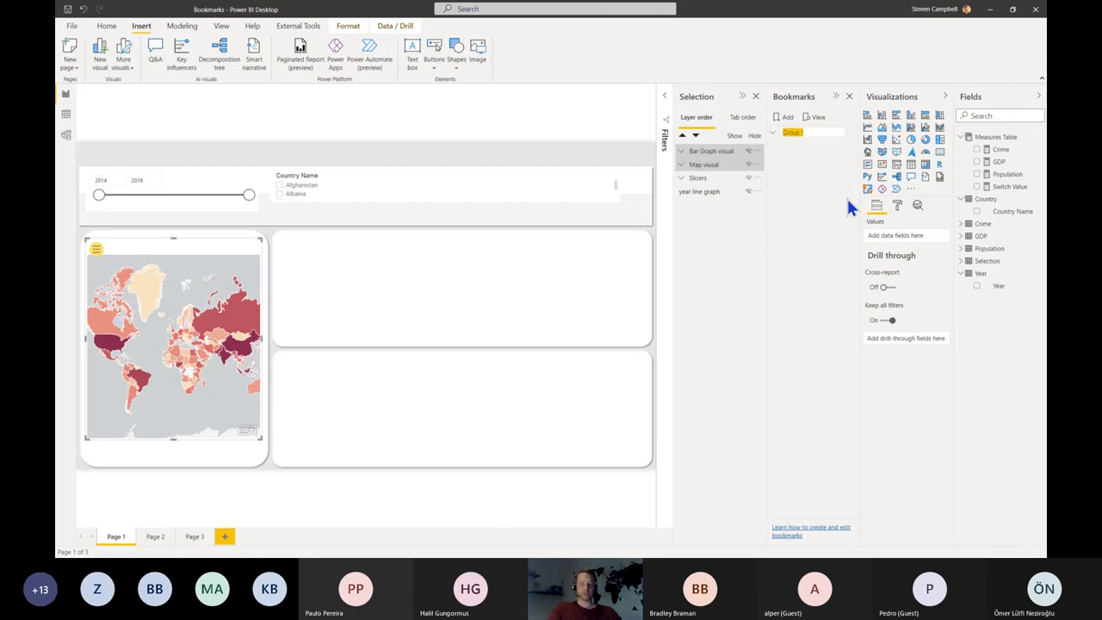
{"action": "type", "text": "Map Bar"}
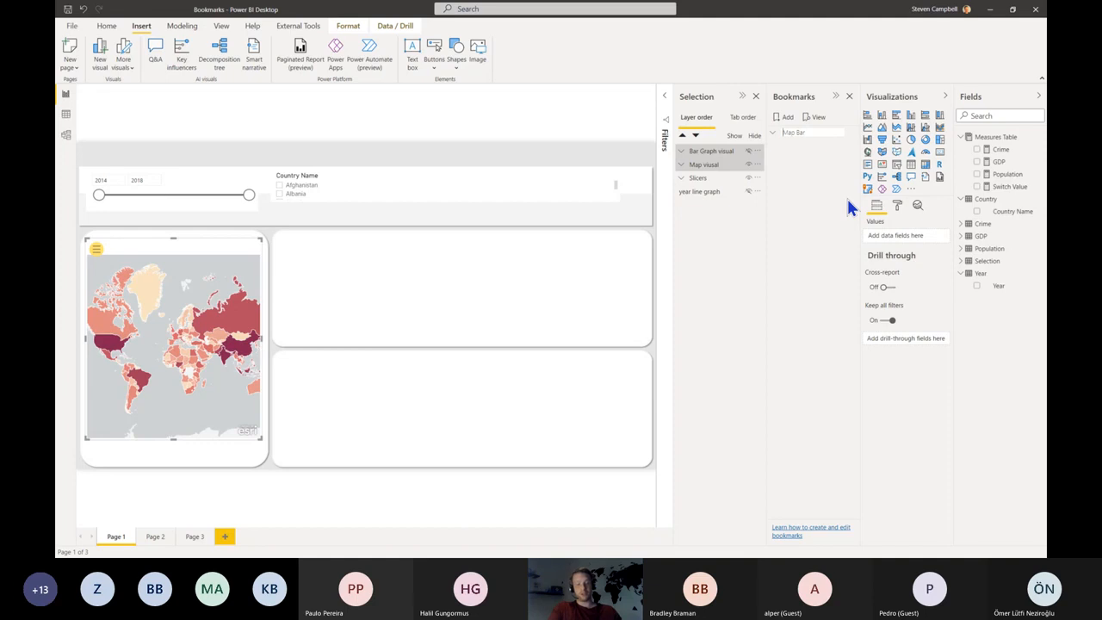
{"action": "type", "text": "P1 -"}
{"action": "key", "text": "Return"}
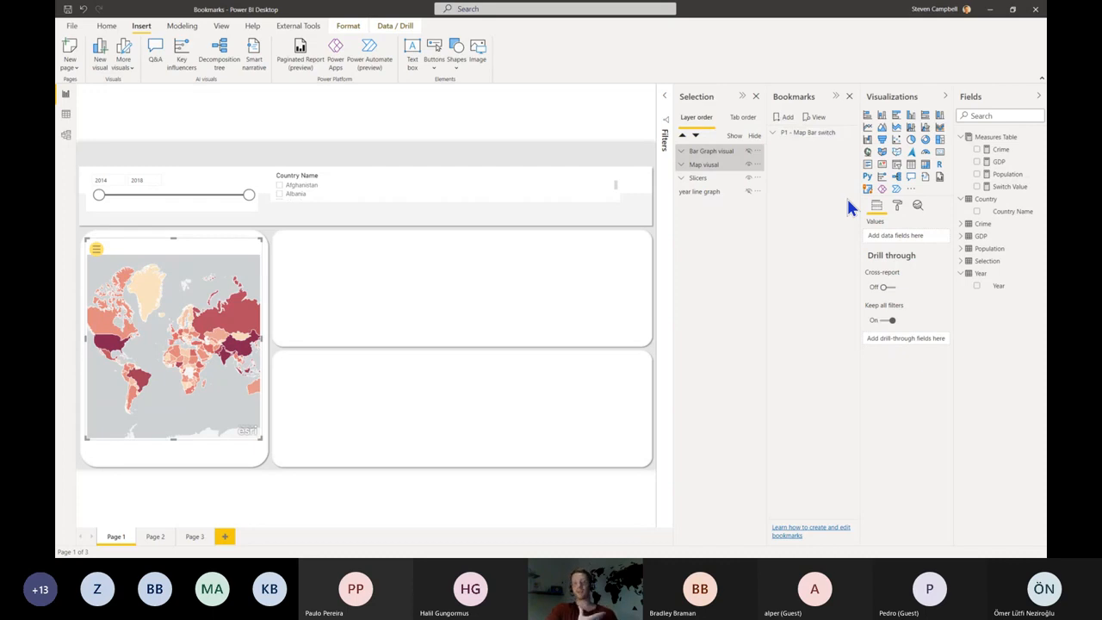
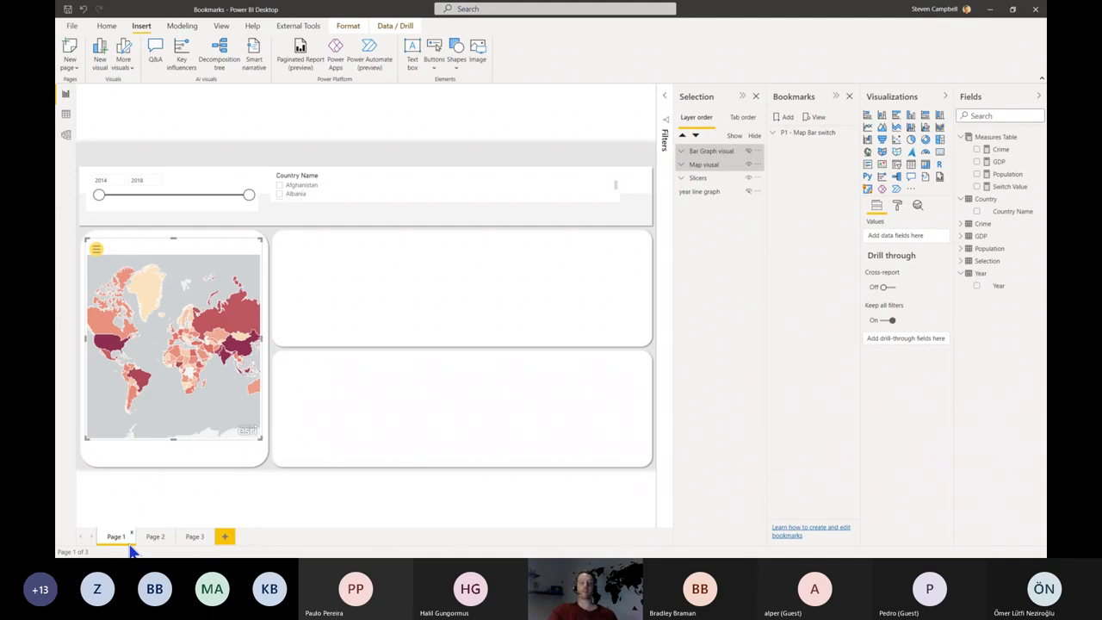
Step: Expand the P1 - Map Bar switch group and apply its Show Map and Show Bar Graph bookmarks to test them
{"action": "left_click", "coordinate": [772, 133]}
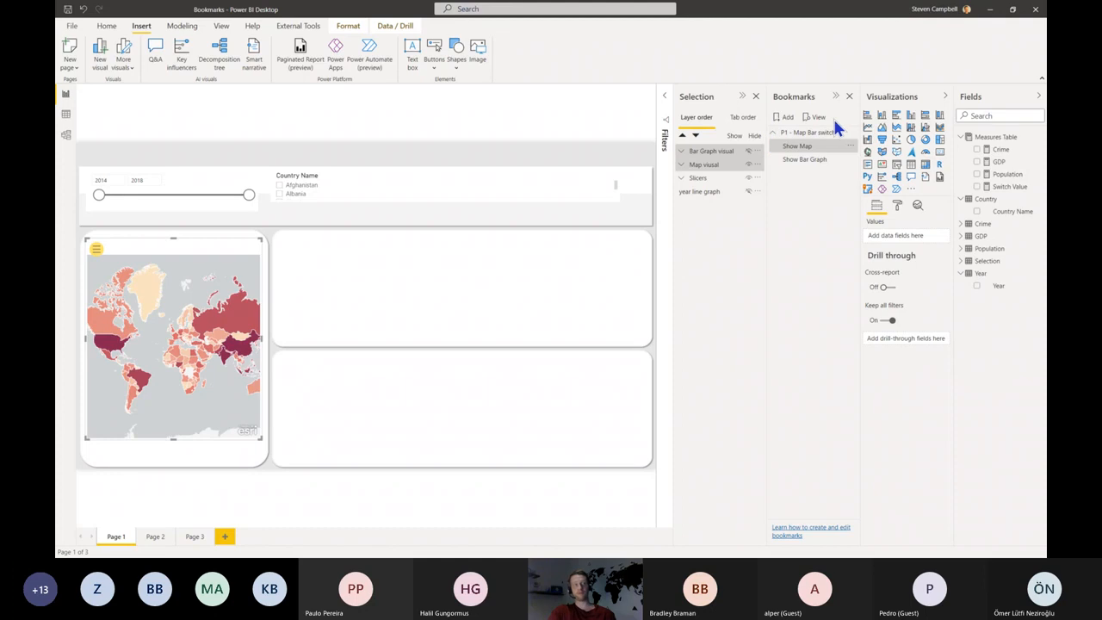
{"action": "left_click", "coordinate": [811, 161]}
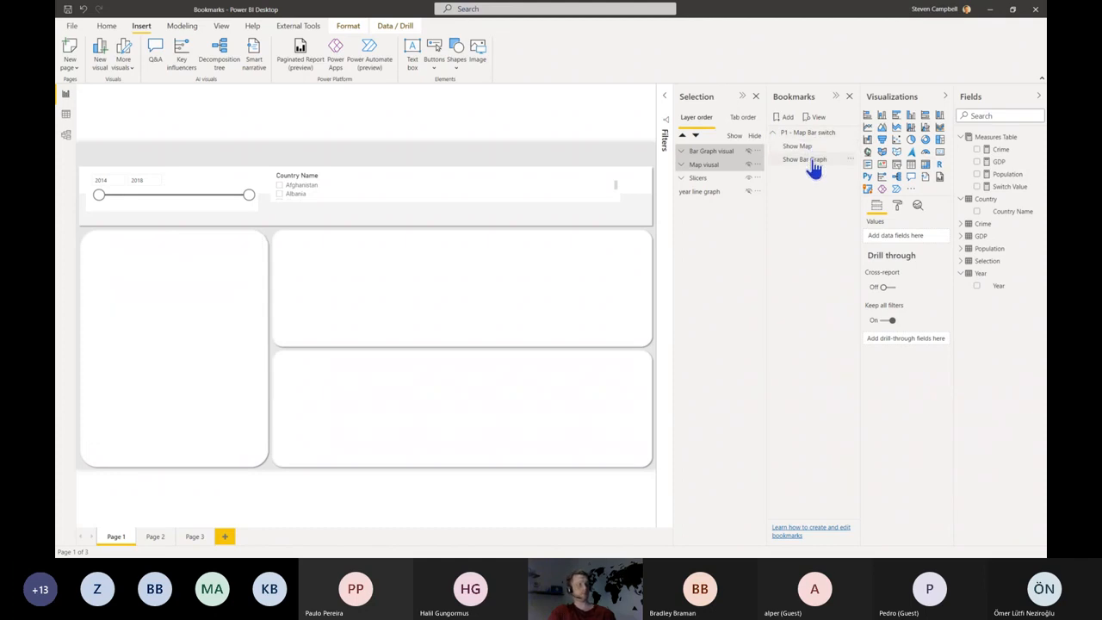
{"action": "left_click", "coordinate": [813, 166]}
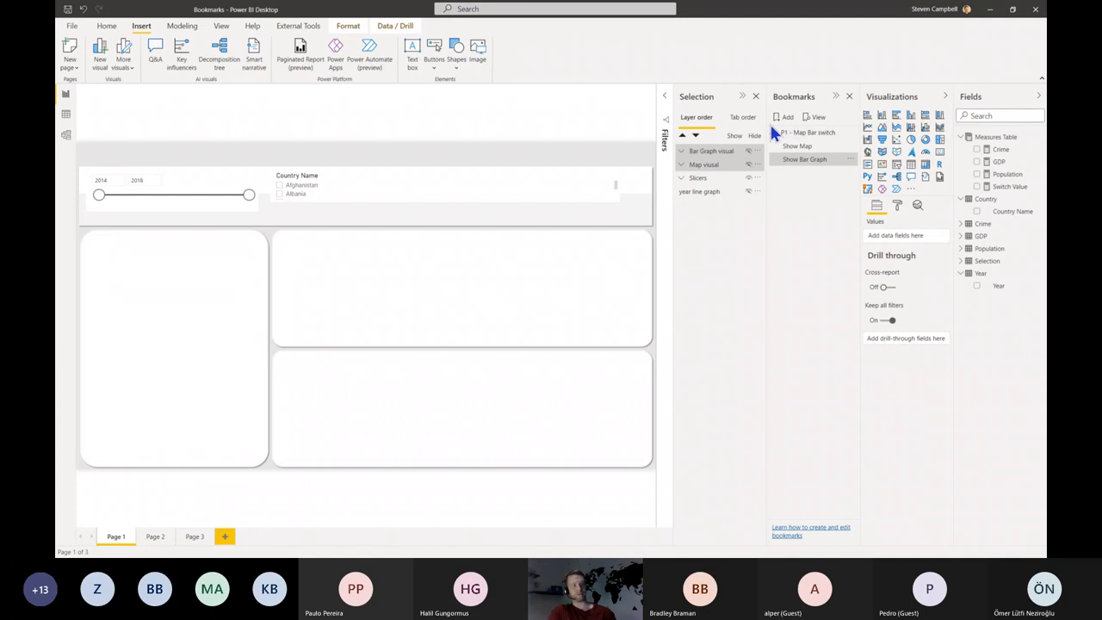
{"action": "left_click", "coordinate": [810, 148]}
{"action": "left_click", "coordinate": [811, 160]}
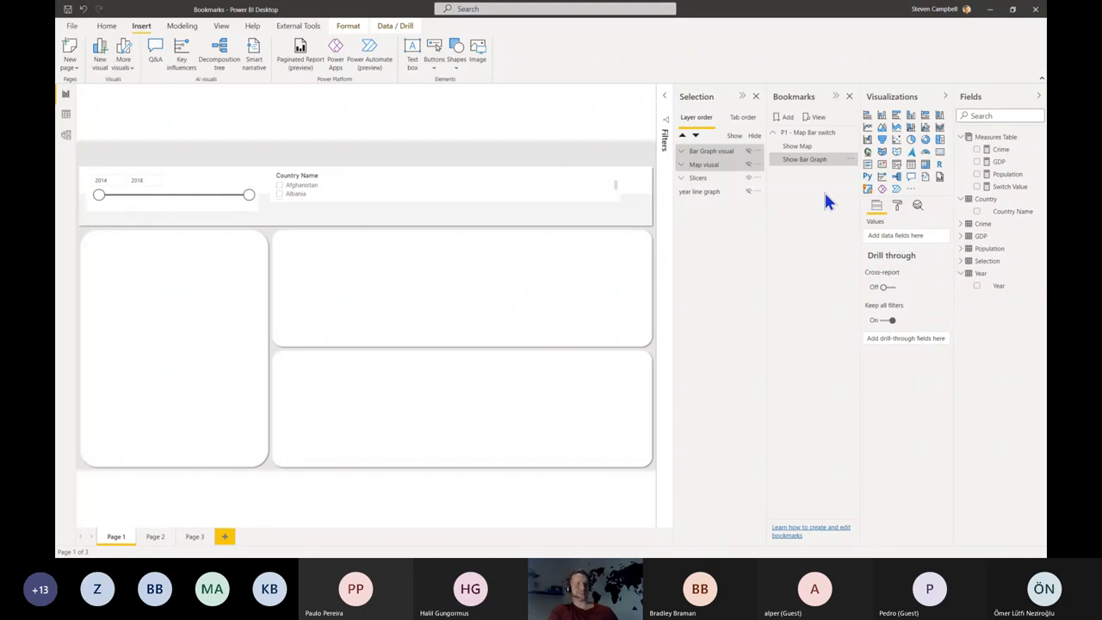
Step: Show the Bar Graph visual group, keep both visual groups selected and update the Show Bar Graph bookmark
{"action": "left_click", "coordinate": [717, 164], "text": "ctrl"}
{"action": "left_click", "coordinate": [748, 152]}
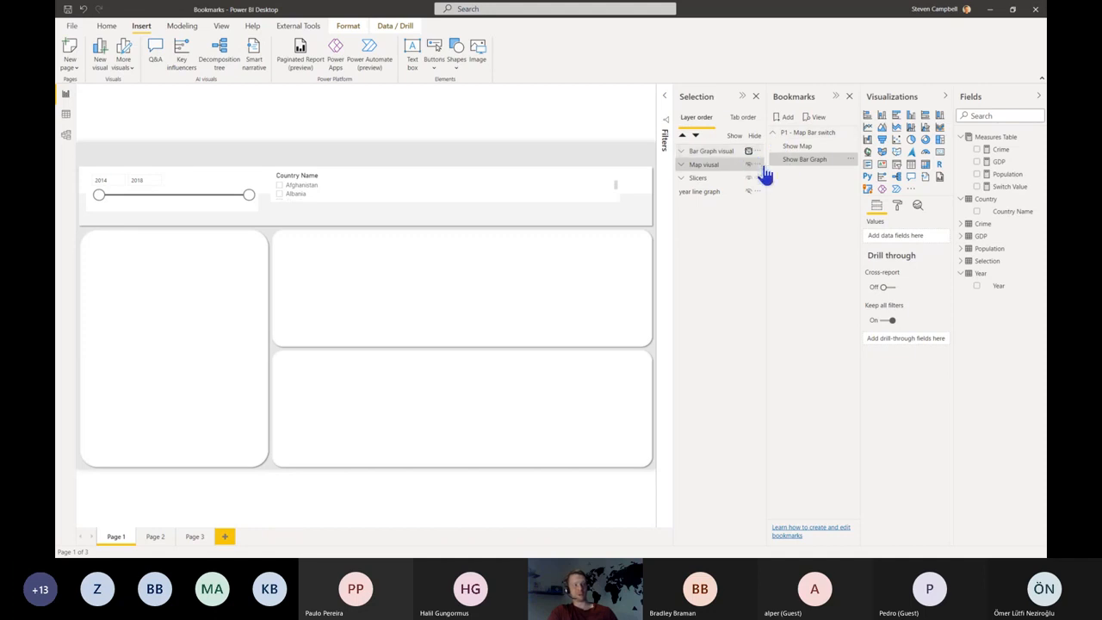
{"action": "left_click", "coordinate": [713, 152], "text": "ctrl"}
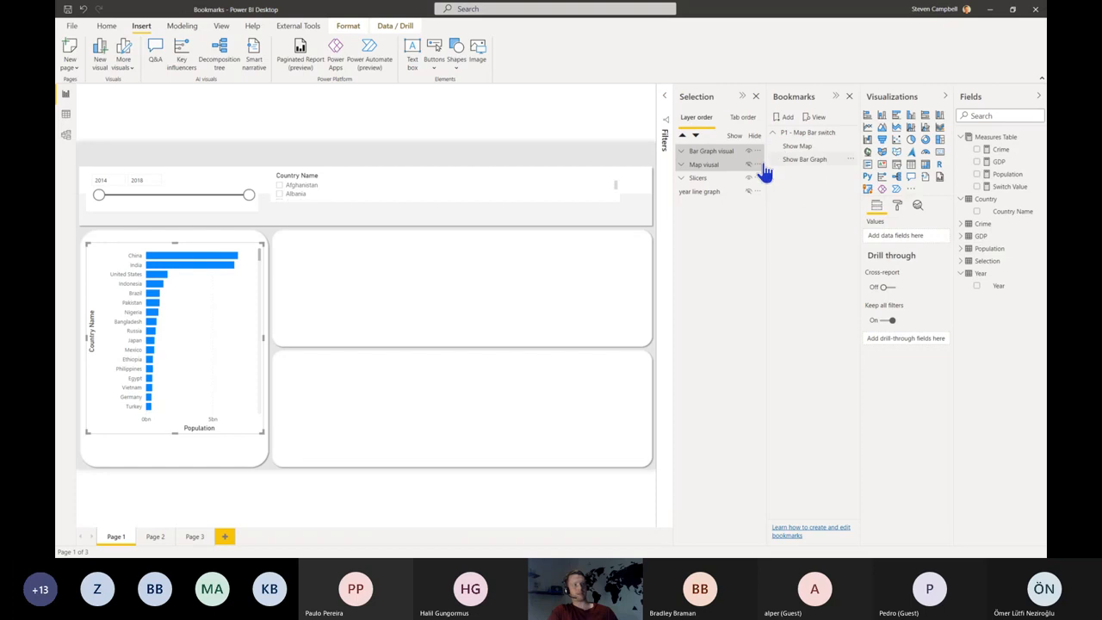
{"action": "left_click", "coordinate": [850, 166]}
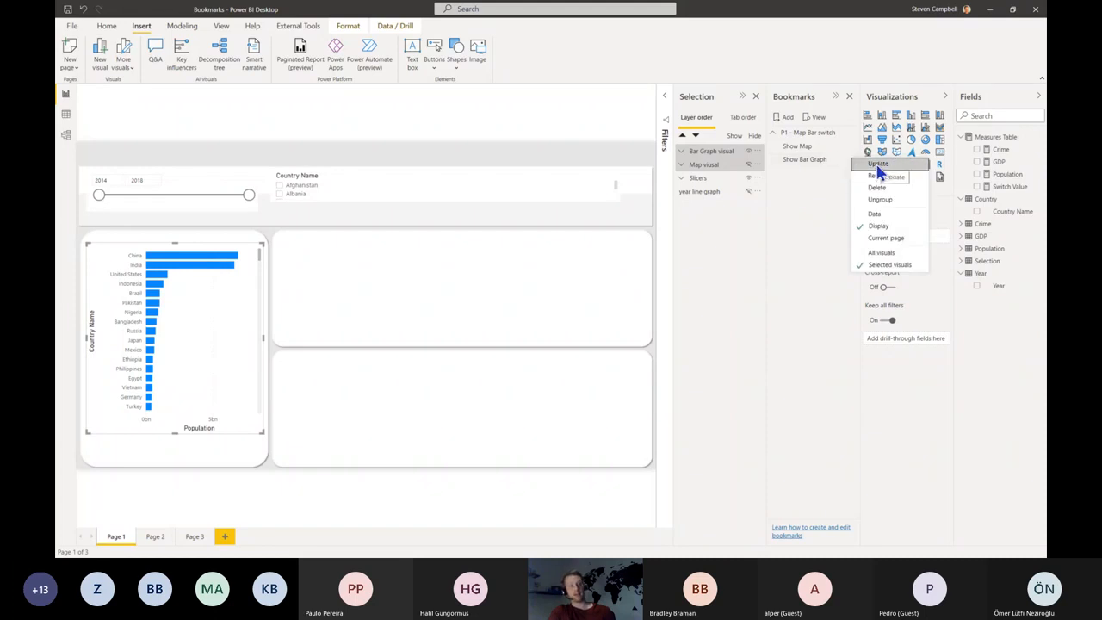
{"action": "left_click", "coordinate": [878, 165]}
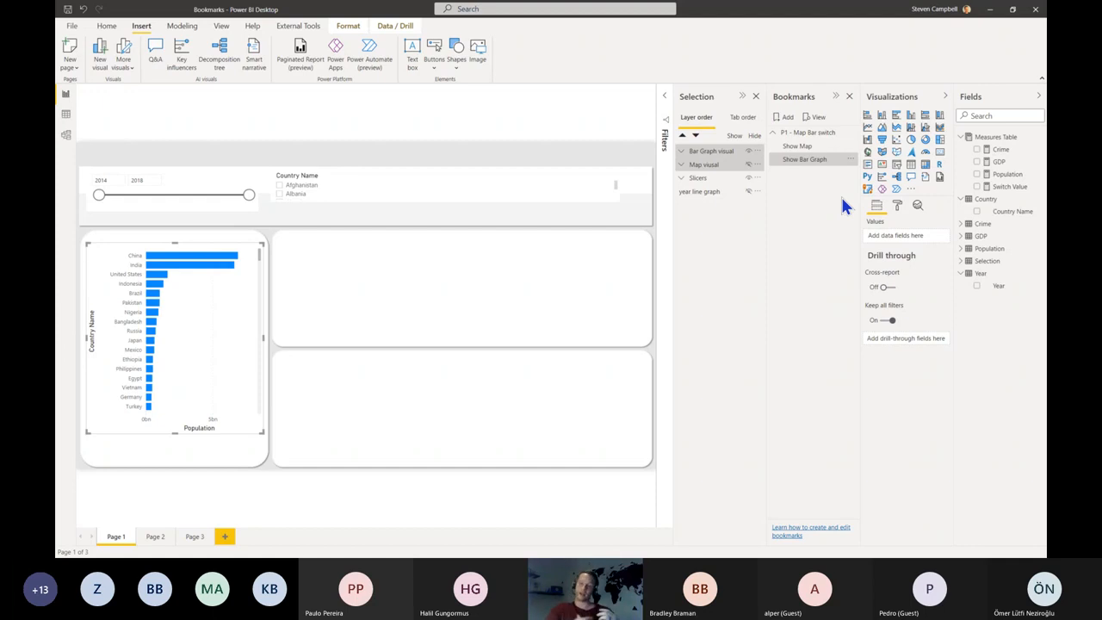
Step: Test the switch from the Show Map to the Show Bar Graph bookmark and expand the Map visual group
{"action": "left_click", "coordinate": [809, 148]}
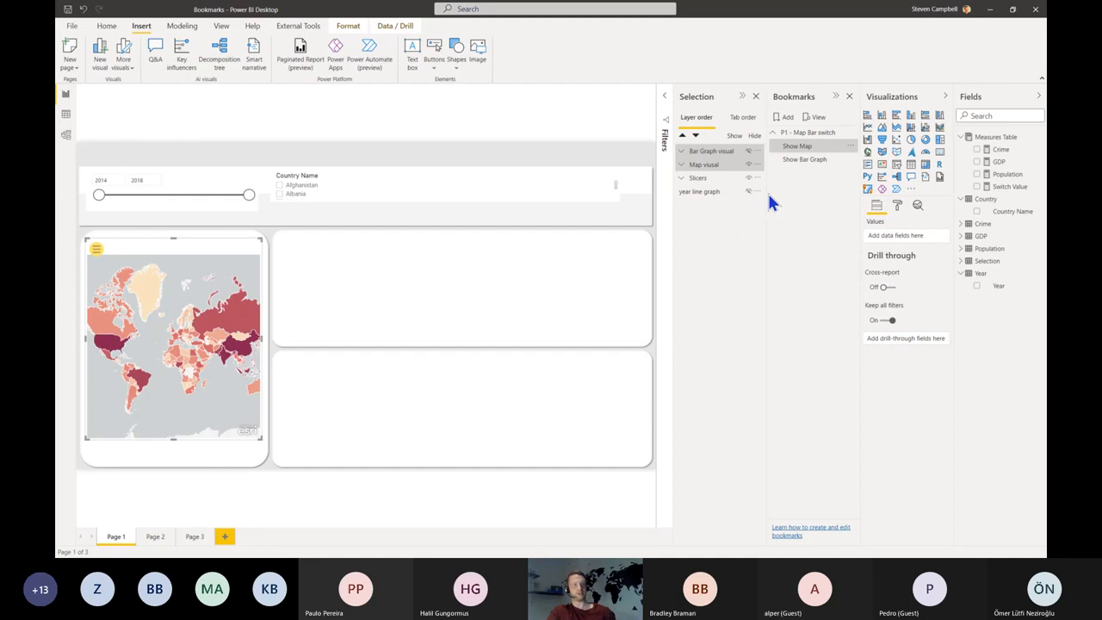
{"action": "left_click", "coordinate": [808, 162]}
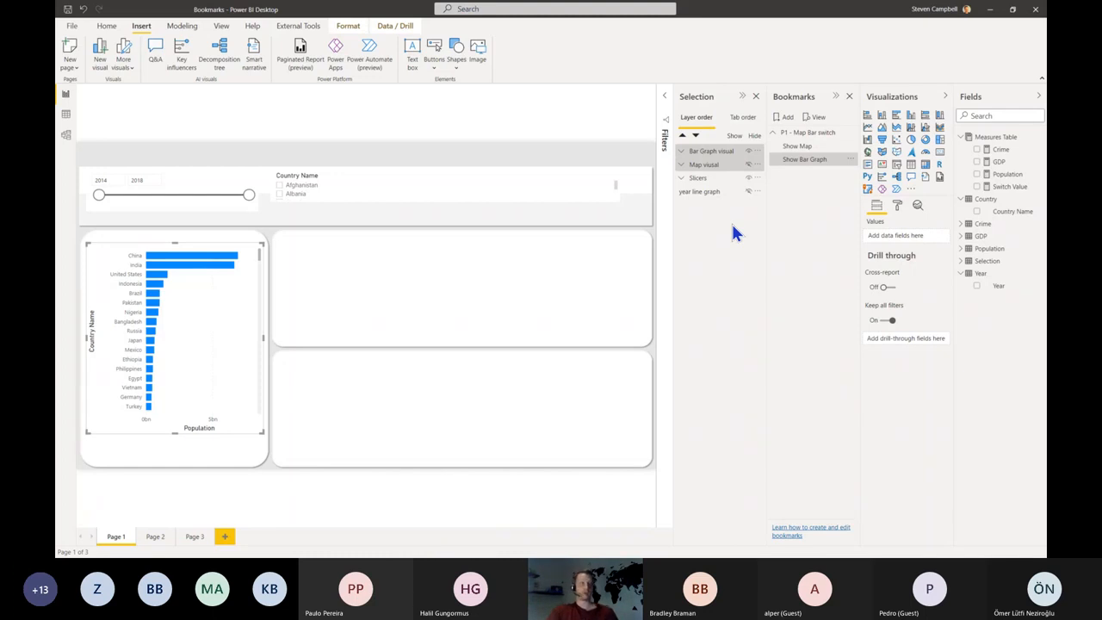
{"action": "left_click", "coordinate": [681, 164]}
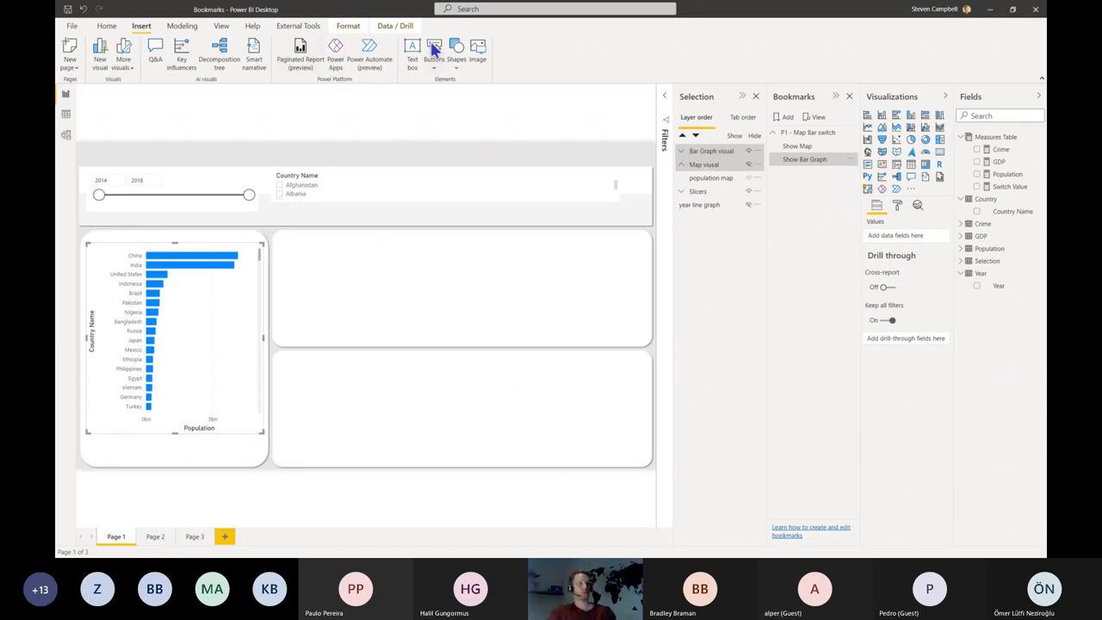
Step: Insert an octagon shape, place it over the upper wide card and rename it octogon
{"action": "left_click", "coordinate": [455, 64]}
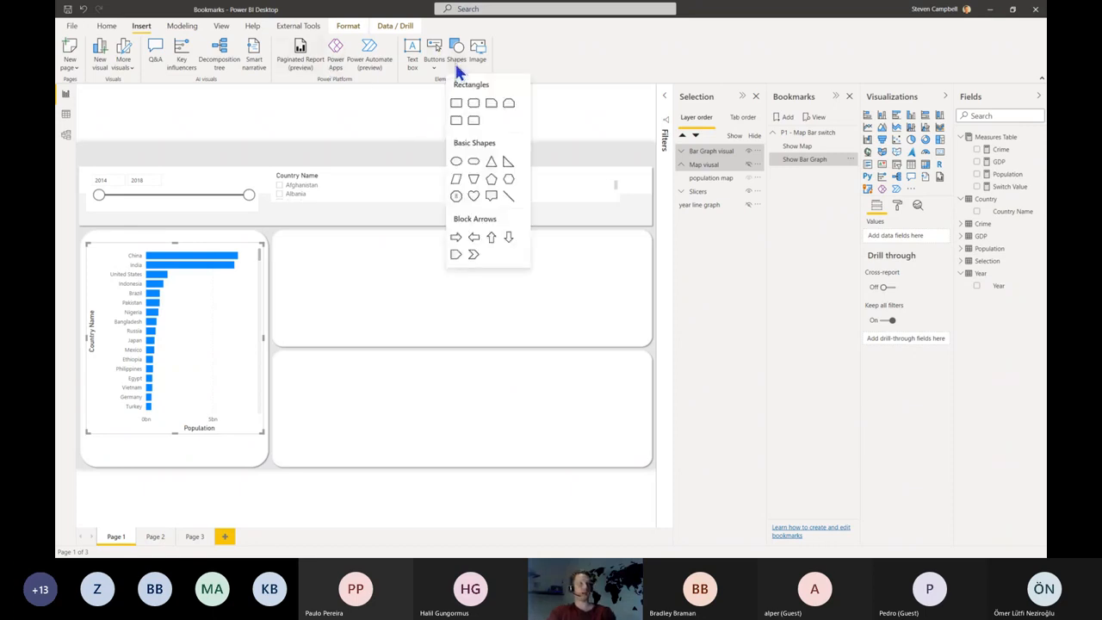
{"action": "left_click", "coordinate": [457, 198]}
{"action": "left_click_drag", "start_coordinate": [196, 421], "coordinate": [415, 302]}
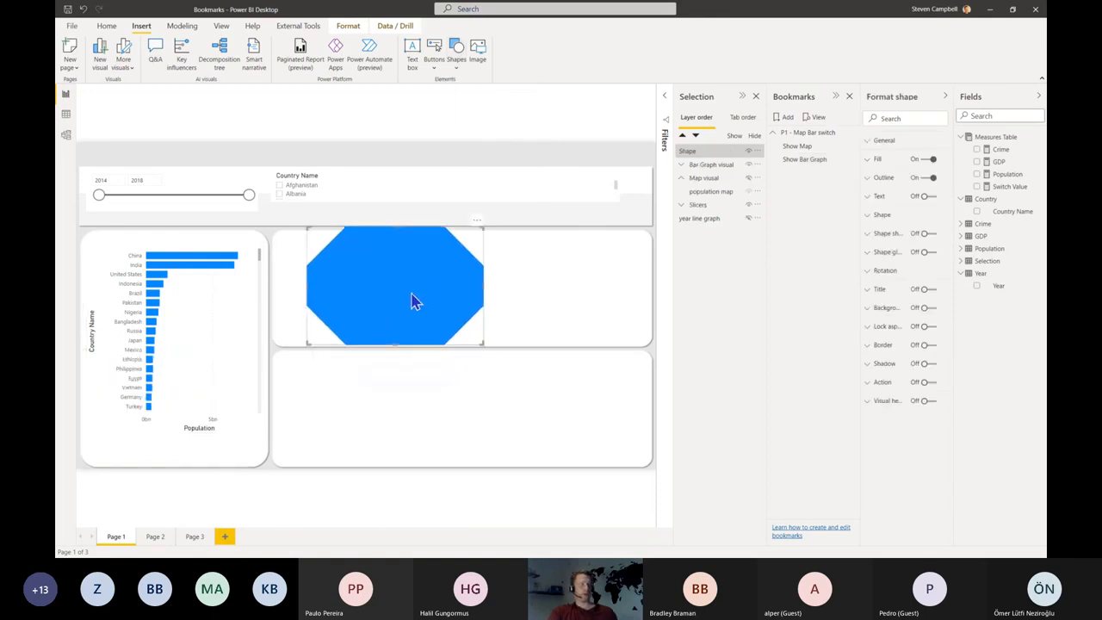
{"action": "double_click", "coordinate": [687, 151]}
{"action": "type", "text": "oct"}
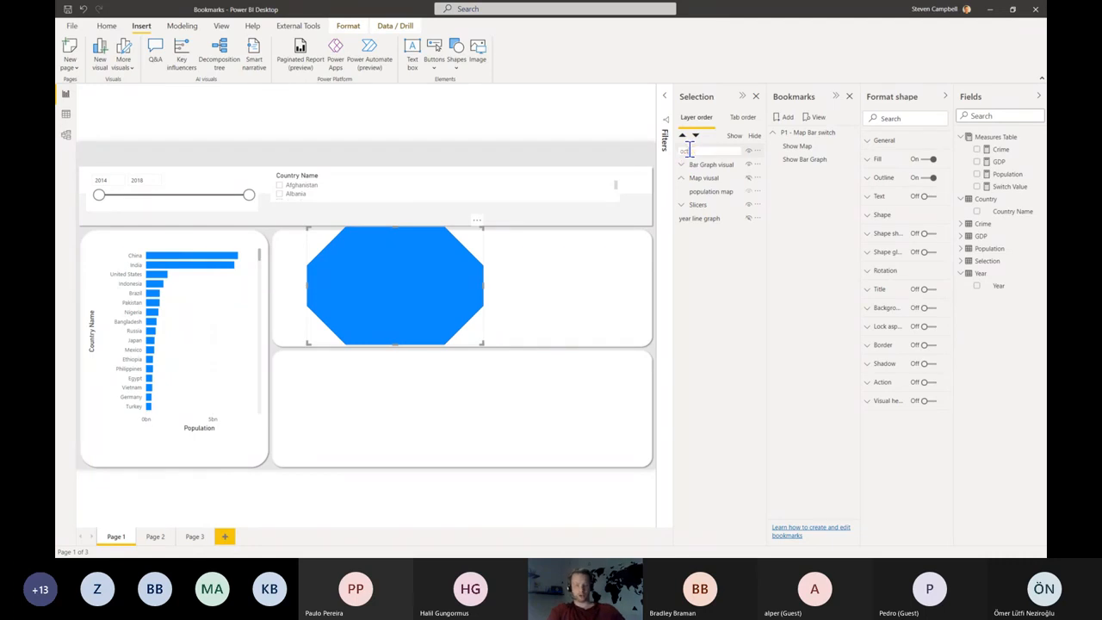
{"action": "type", "text": "tagon"}
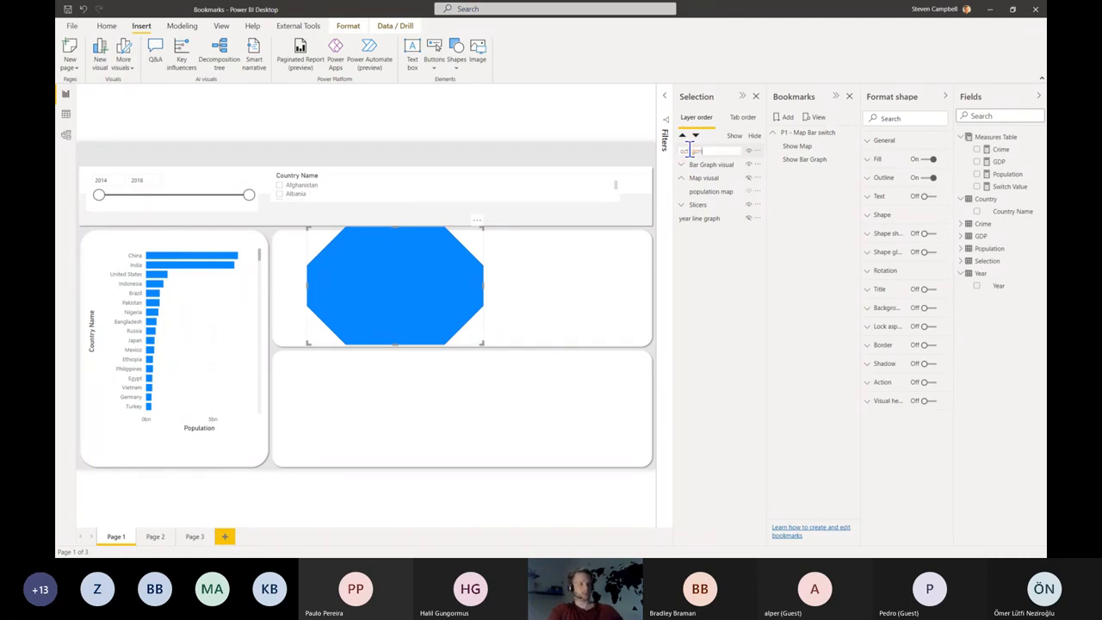
{"action": "key", "text": "Return"}
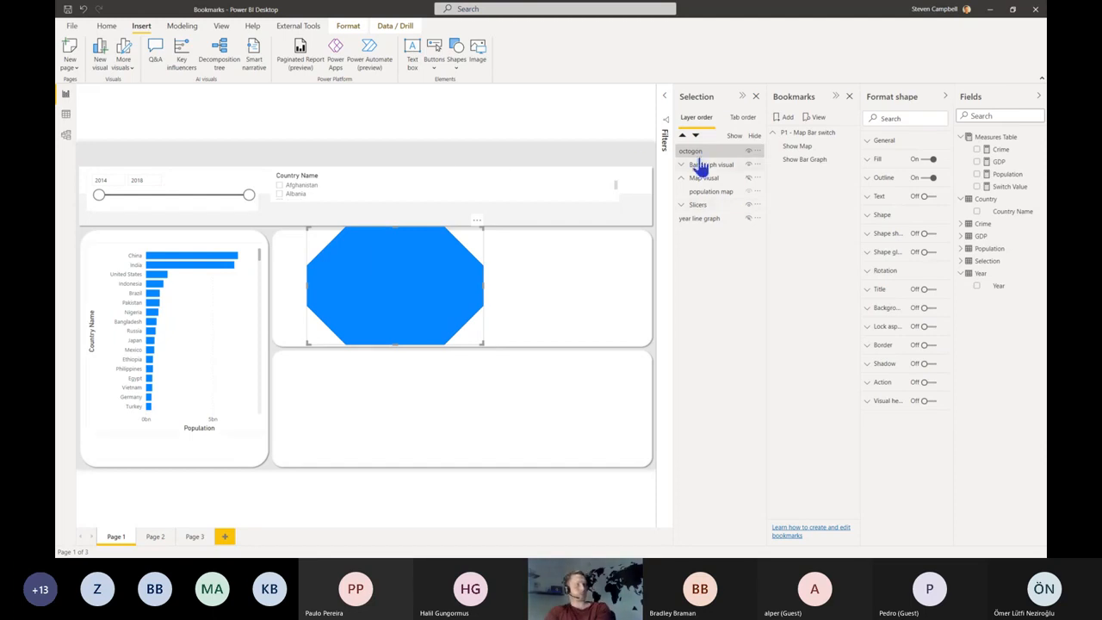
Step: Move the octogon shape into the Bar Graph visual group in the layer order
{"action": "left_click_drag", "start_coordinate": [694, 150], "coordinate": [704, 167]}
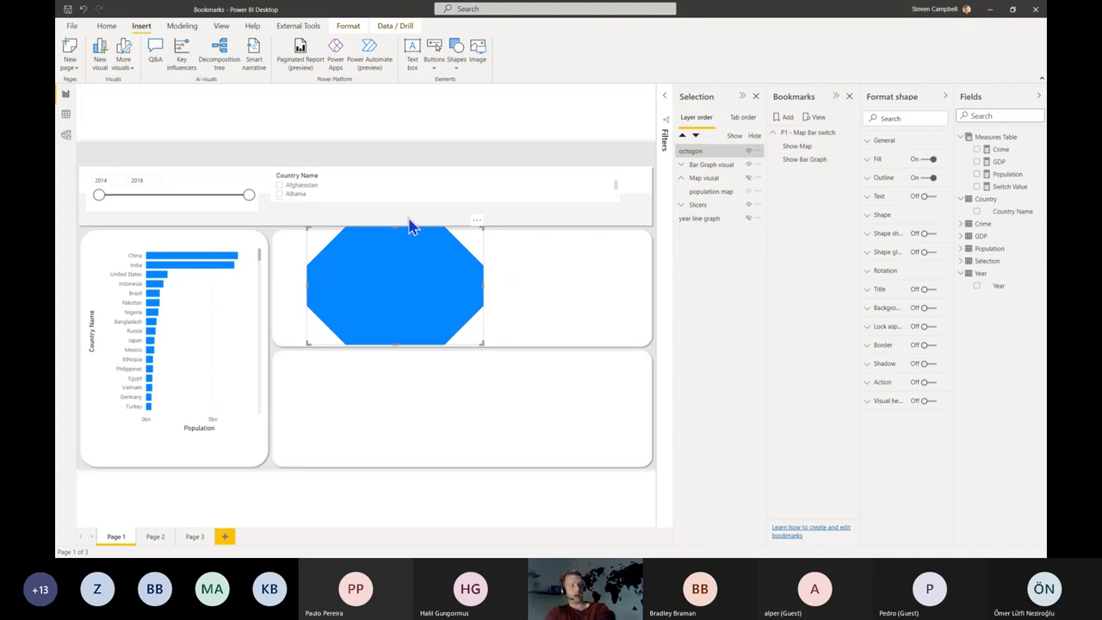
{"action": "left_click", "coordinate": [682, 179]}
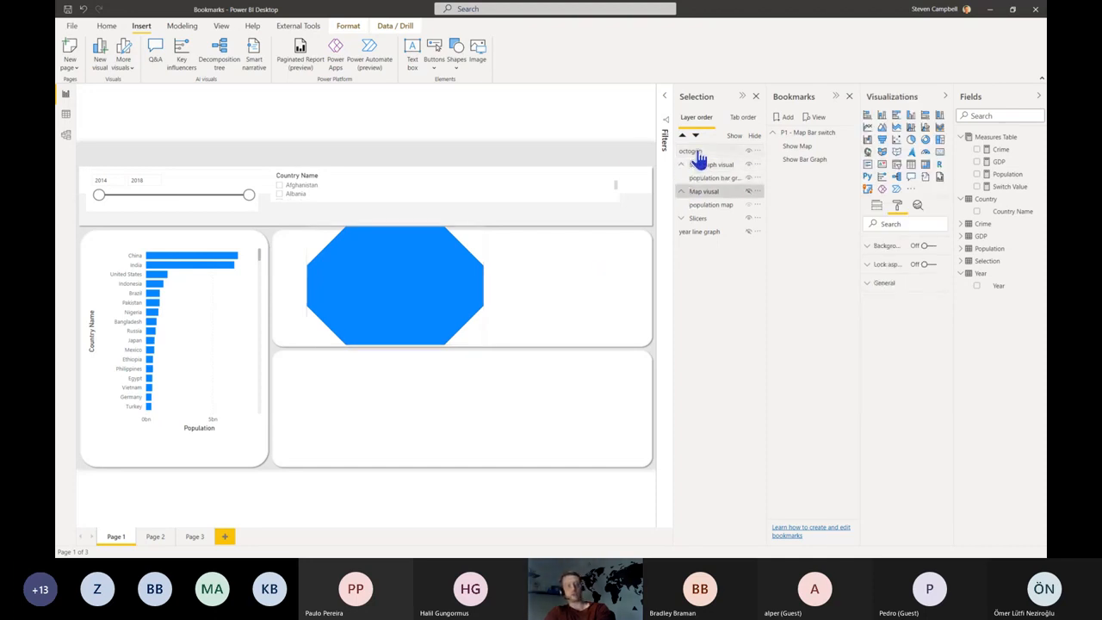
{"action": "left_click", "coordinate": [694, 153]}
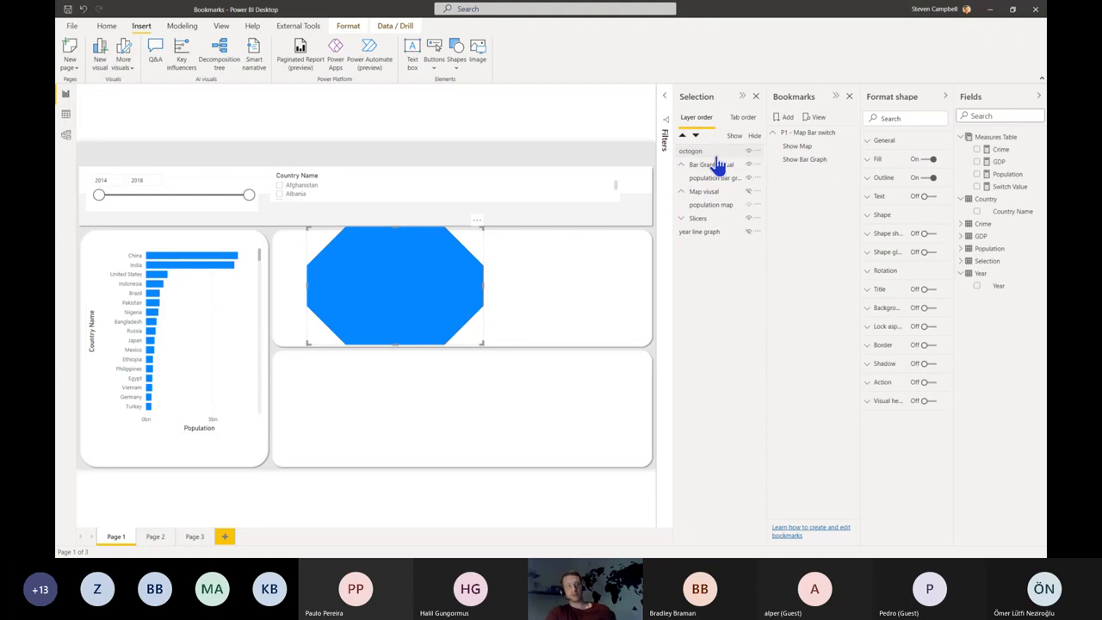
{"action": "left_click_drag", "start_coordinate": [716, 152], "coordinate": [726, 165]}
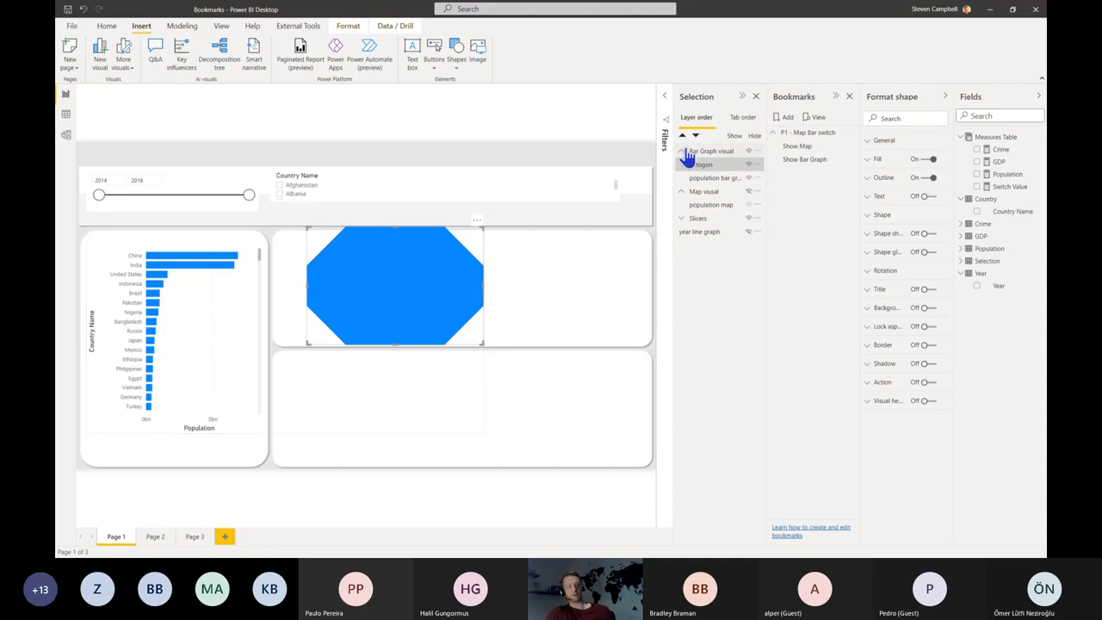
Step: Apply Show Map and Show Bar Graph to check the octogon's visibility, and select the population bar graph in its group
{"action": "left_click", "coordinate": [813, 148]}
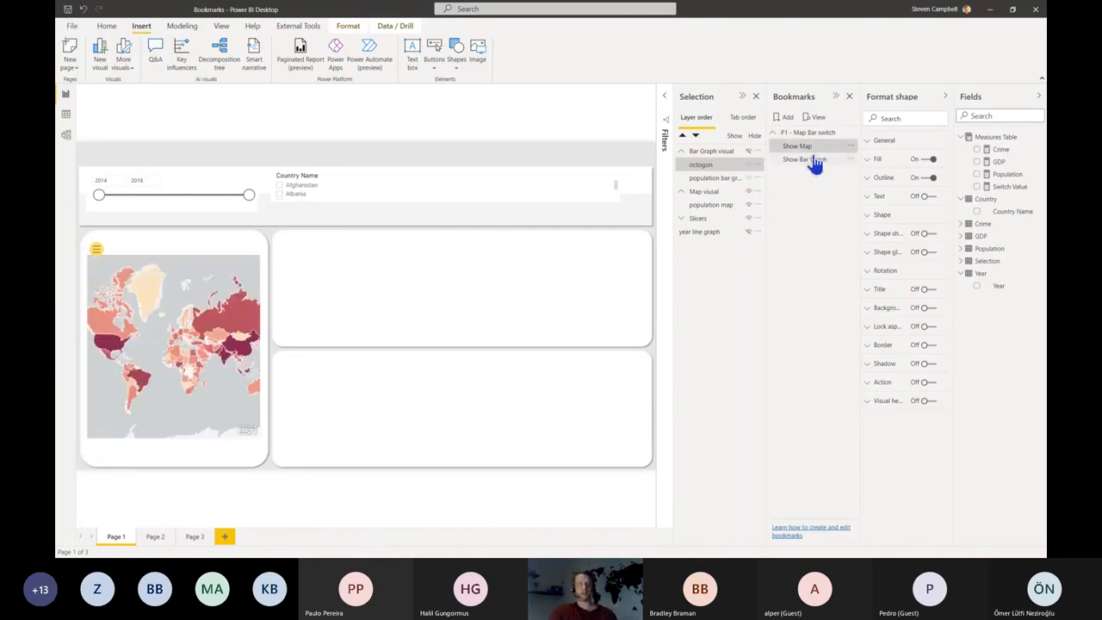
{"action": "left_click", "coordinate": [813, 163]}
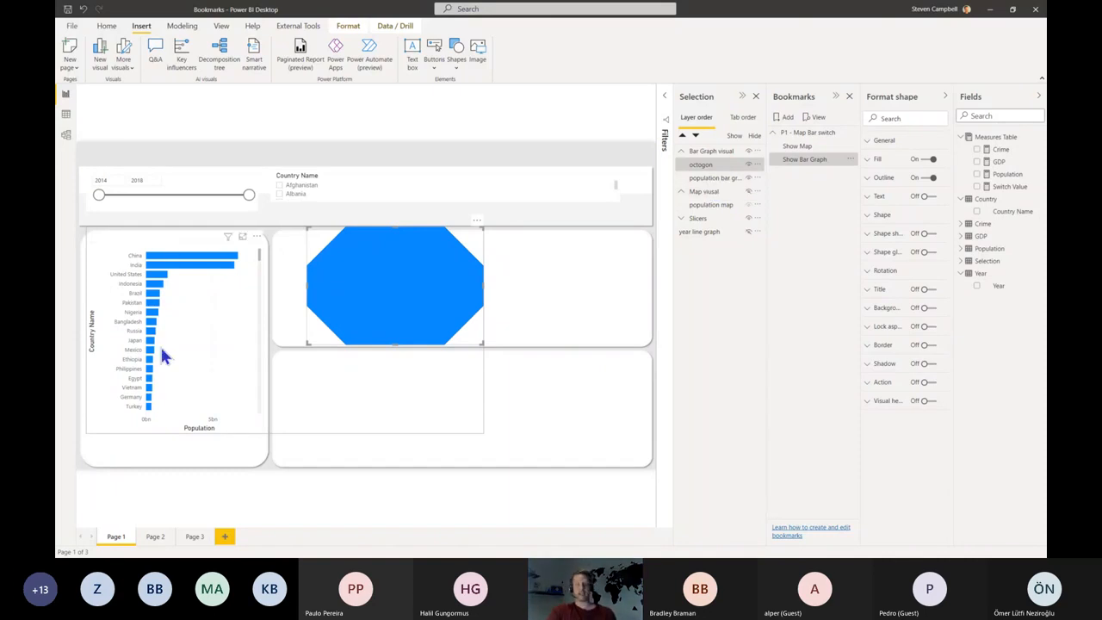
{"action": "left_click", "coordinate": [715, 179]}
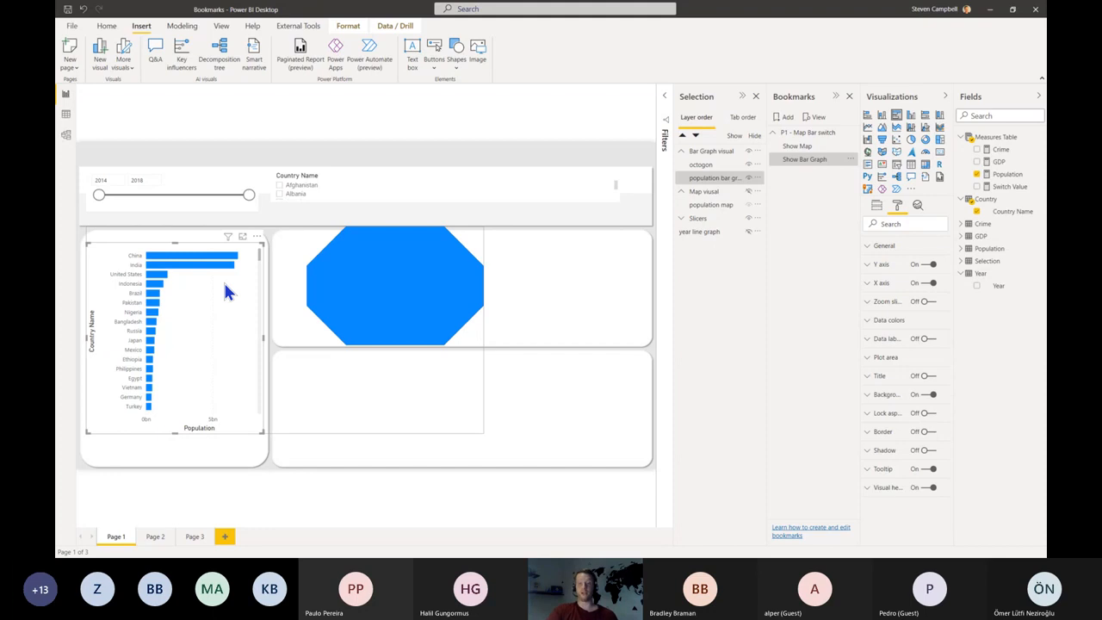
Step: Delete the octogon shape and collapse the Bar Graph visual and Map visual groups
{"action": "left_click", "coordinate": [723, 165]}
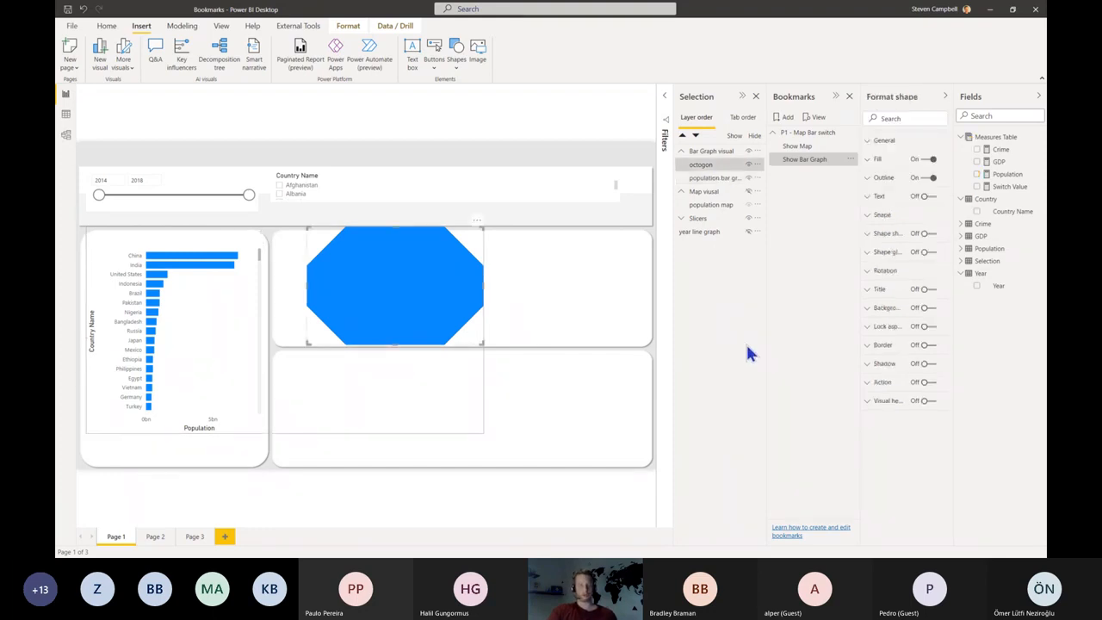
{"action": "key", "text": "Delete"}
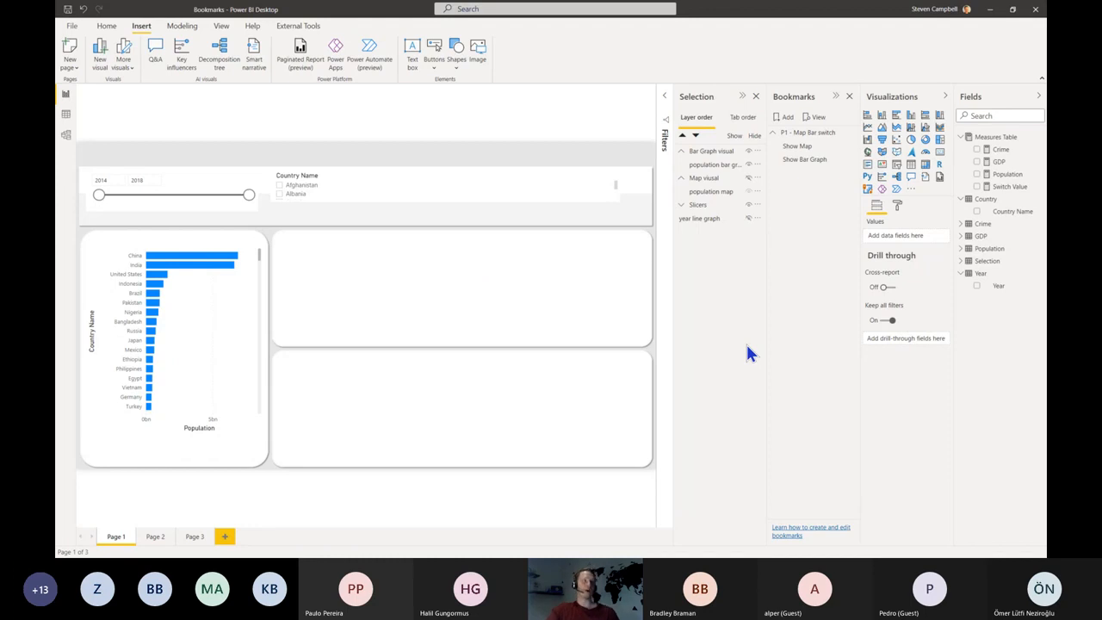
{"action": "left_click", "coordinate": [681, 181]}
{"action": "left_click", "coordinate": [681, 153]}
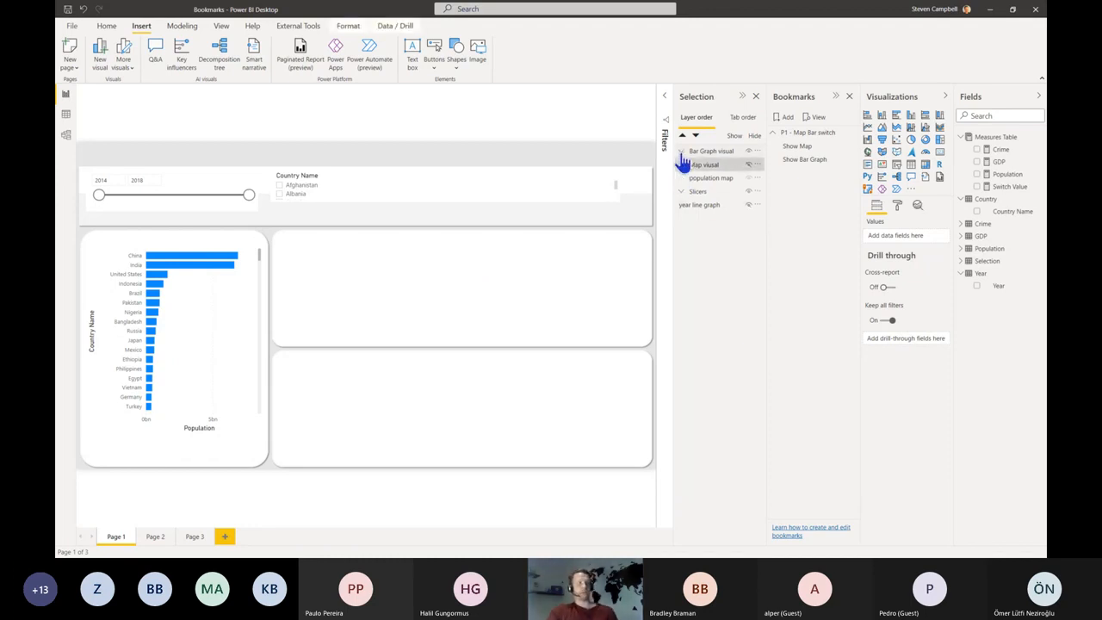
{"action": "left_click", "coordinate": [681, 165]}
{"action": "left_click", "coordinate": [682, 165]}
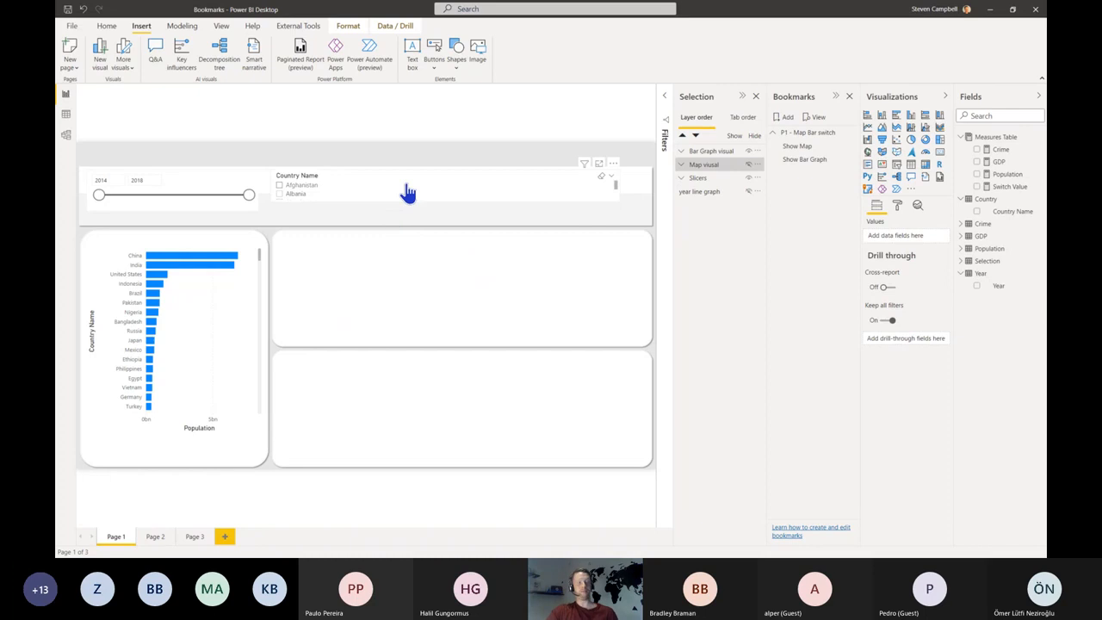
Step: Insert a blank button and place it beneath the population bar graph, inside the tall card
{"action": "left_click", "coordinate": [434, 63]}
{"action": "left_click", "coordinate": [456, 215]}
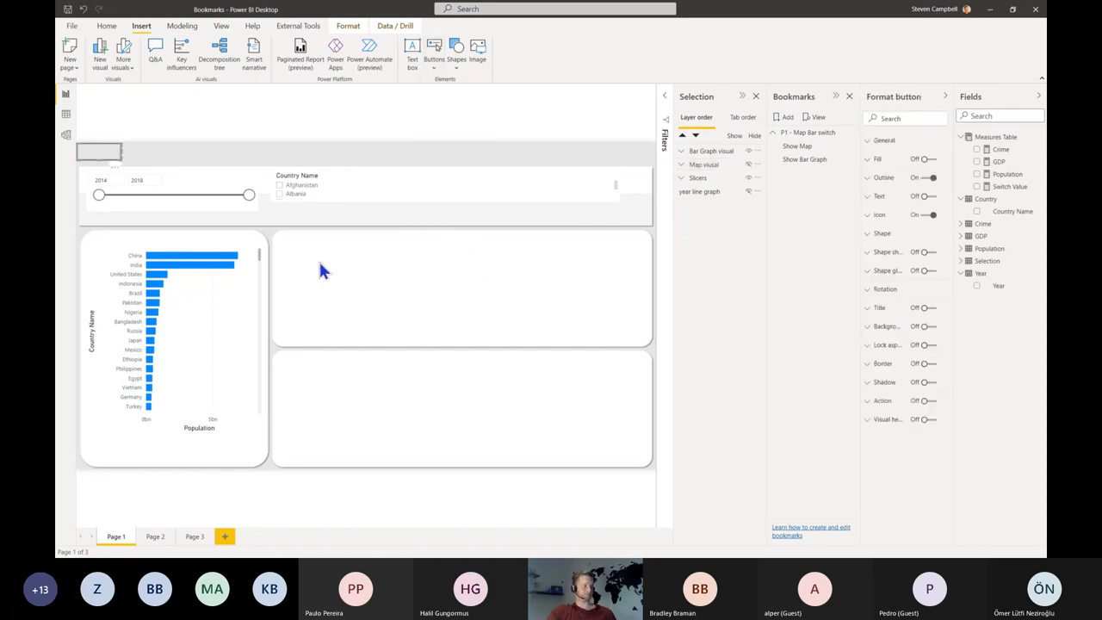
{"action": "left_click_drag", "start_coordinate": [112, 155], "coordinate": [147, 450]}
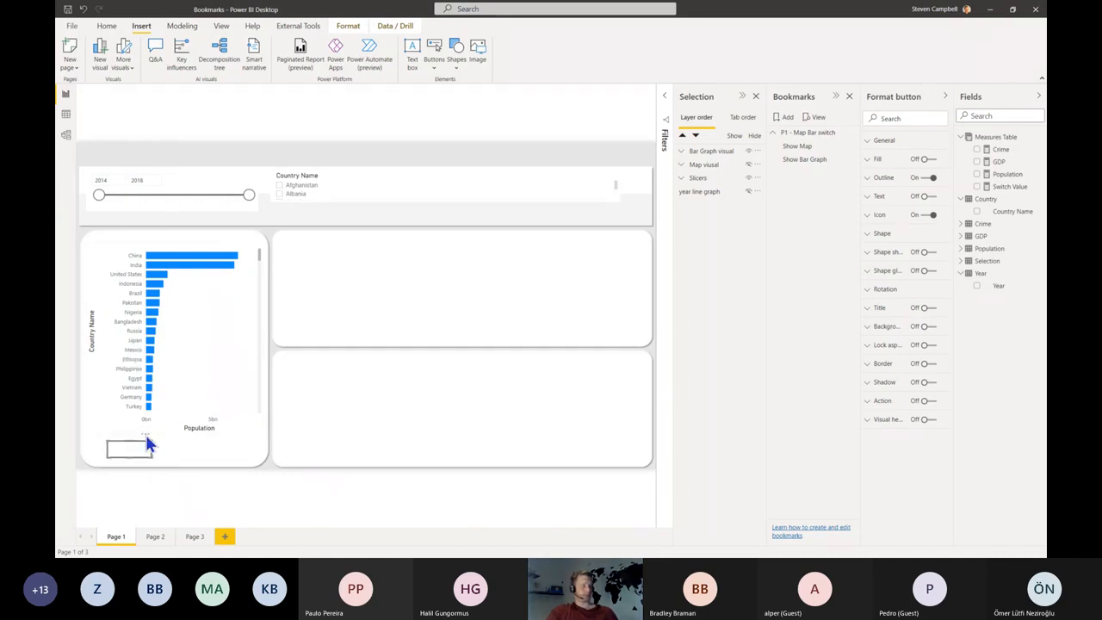
Step: Insert a second blank button and place it beside the first one beneath the population bar graph
{"action": "left_click", "coordinate": [431, 59]}
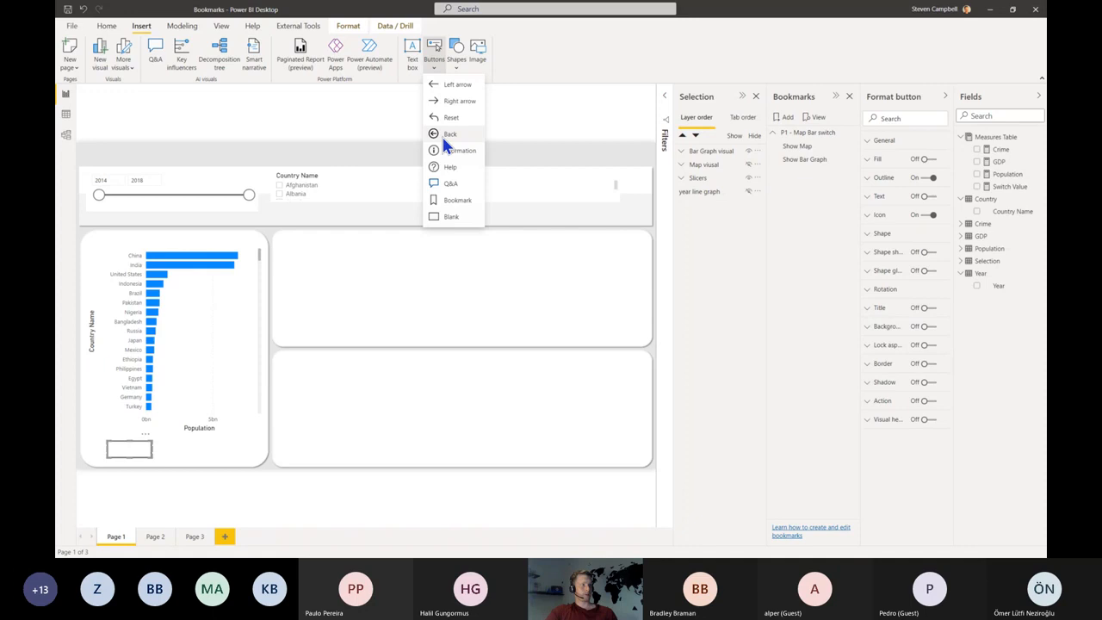
{"action": "left_click", "coordinate": [453, 217]}
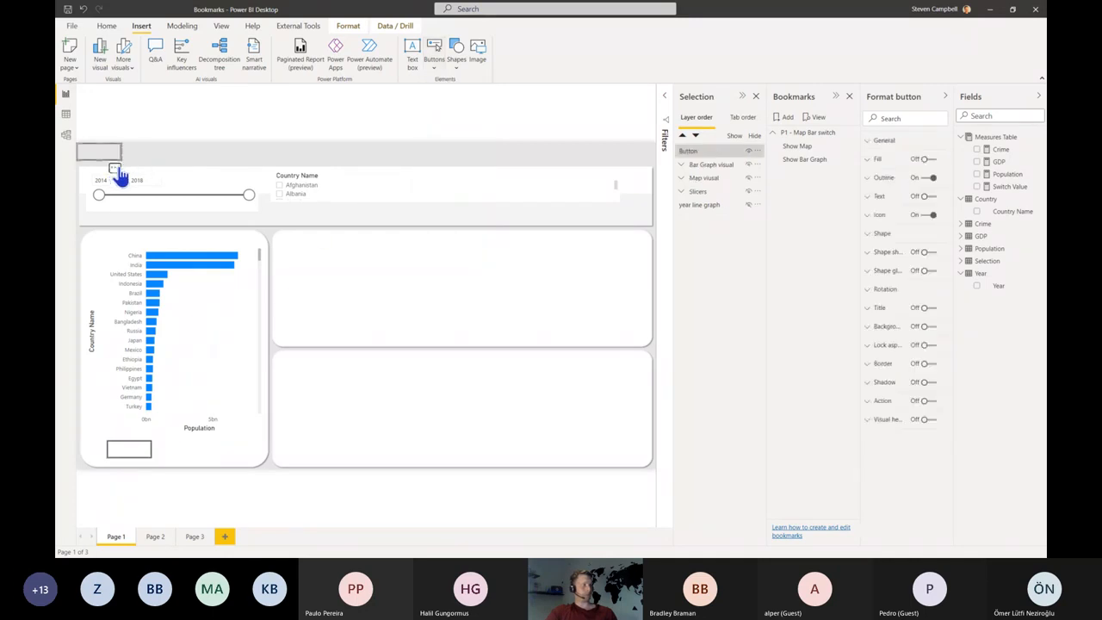
{"action": "left_click_drag", "start_coordinate": [114, 172], "coordinate": [212, 446]}
{"action": "left_click", "coordinate": [132, 446]}
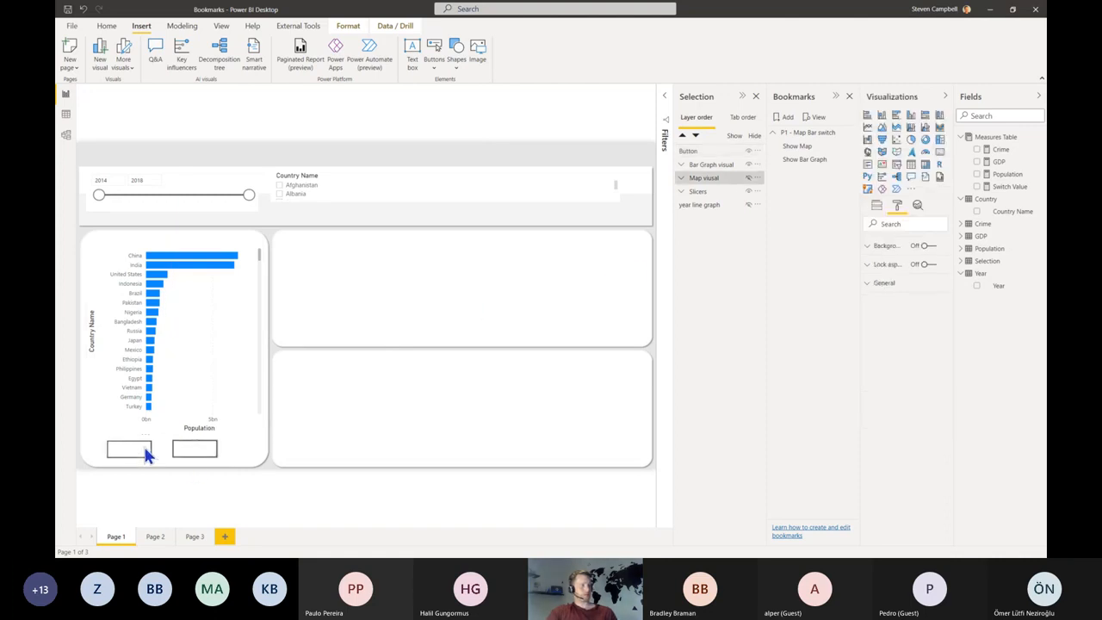
{"action": "left_click", "coordinate": [146, 433]}
{"action": "left_click", "coordinate": [140, 444]}
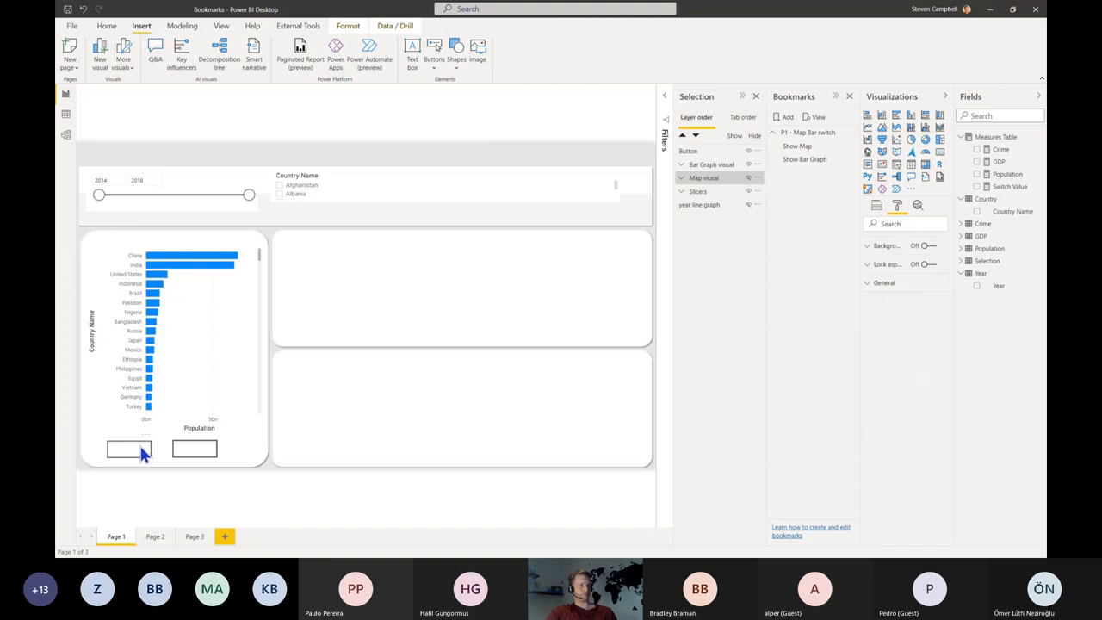
Step: Move the button out of the Map visual group in the layer order and collapse the group
{"action": "left_click", "coordinate": [681, 177]}
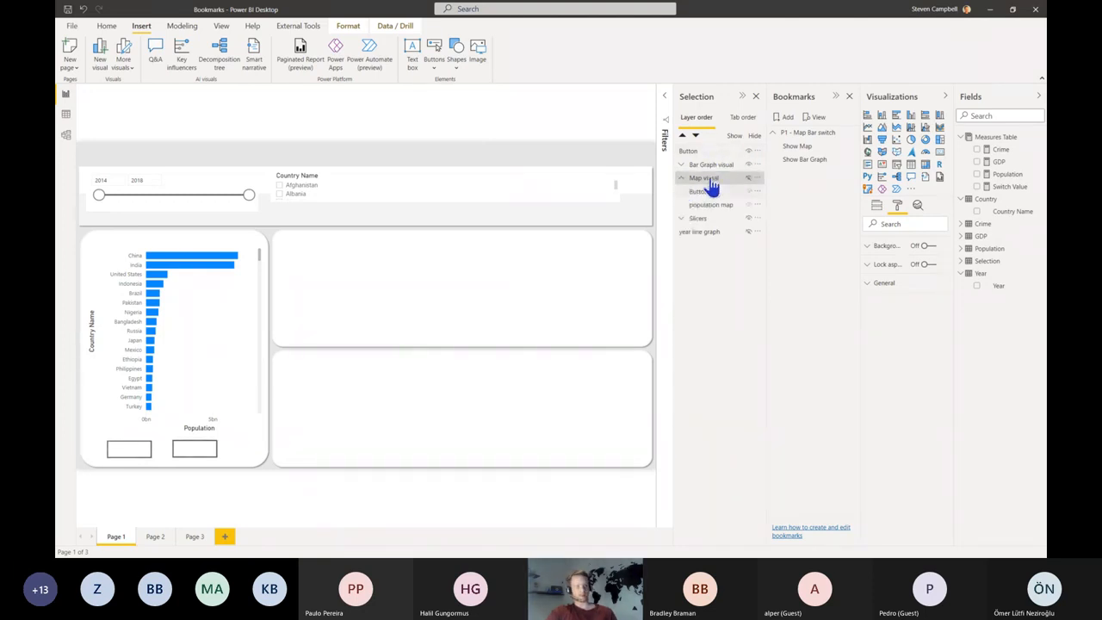
{"action": "left_click_drag", "start_coordinate": [708, 191], "coordinate": [713, 167]}
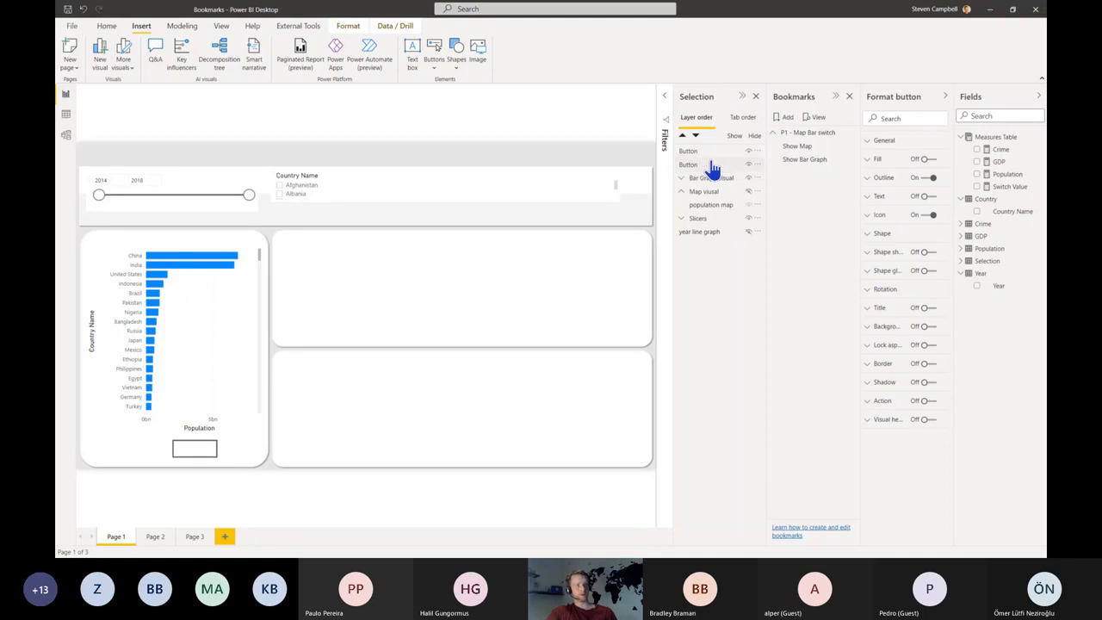
{"action": "left_click", "coordinate": [681, 191]}
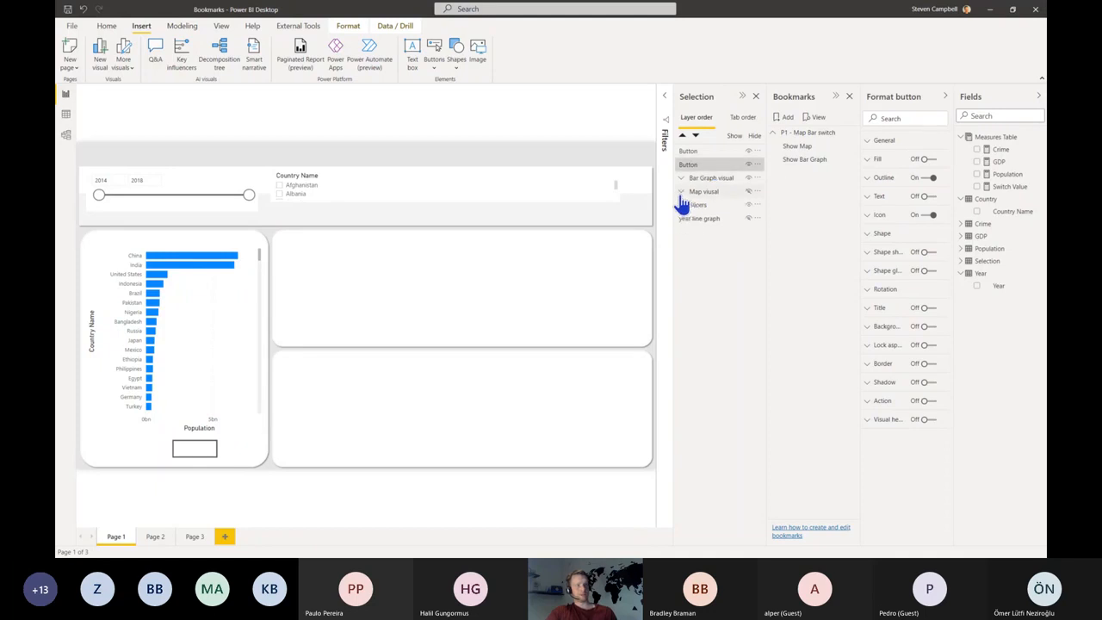
Step: Delete both blank buttons from the page, checking their visibility in the layer order
{"action": "left_click", "coordinate": [749, 164]}
{"action": "left_click", "coordinate": [749, 152]}
{"action": "left_click", "coordinate": [708, 154]}
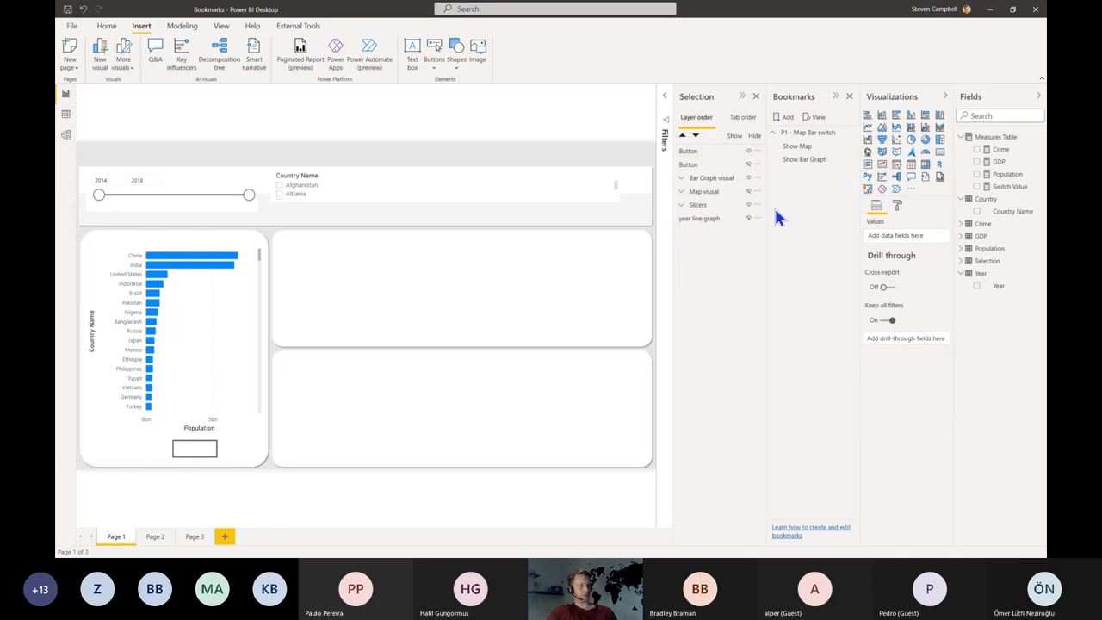
{"action": "left_click", "coordinate": [710, 165]}
{"action": "key", "text": "Delete"}
{"action": "left_click", "coordinate": [698, 152]}
{"action": "key", "text": "Delete"}
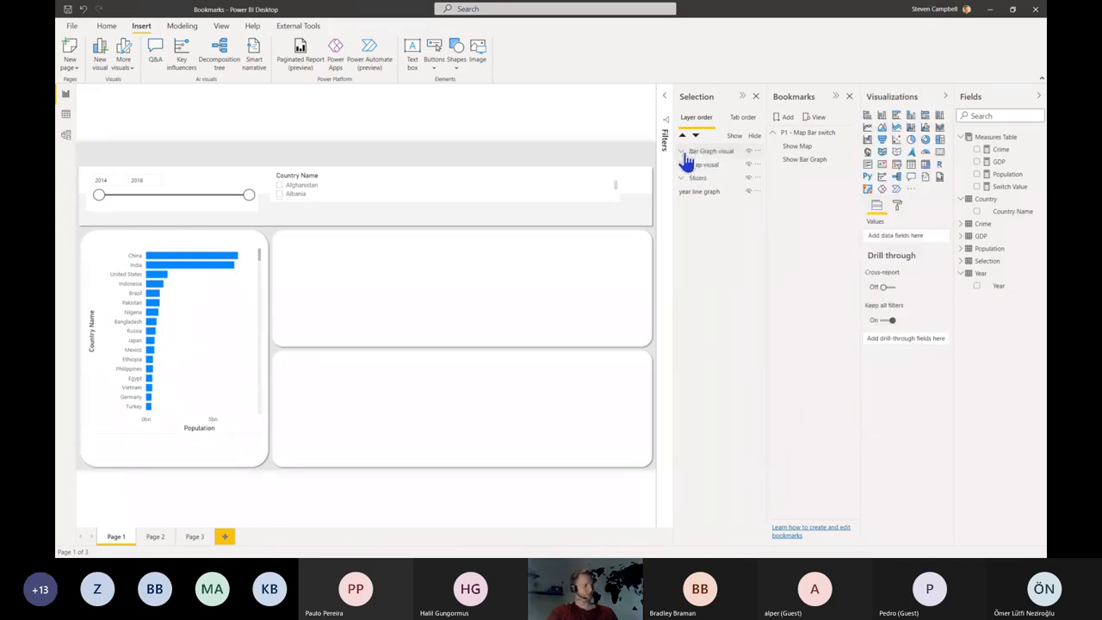
Step: Insert a new blank button and place it beneath the population bar graph, inside the tall card
{"action": "left_click", "coordinate": [435, 67]}
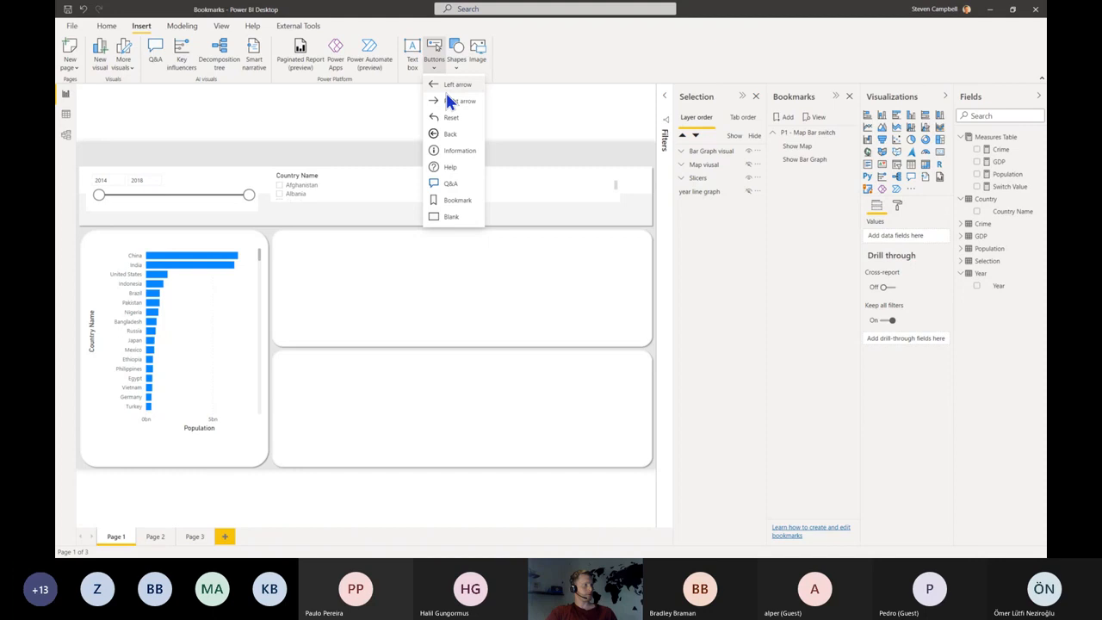
{"action": "left_click", "coordinate": [447, 216]}
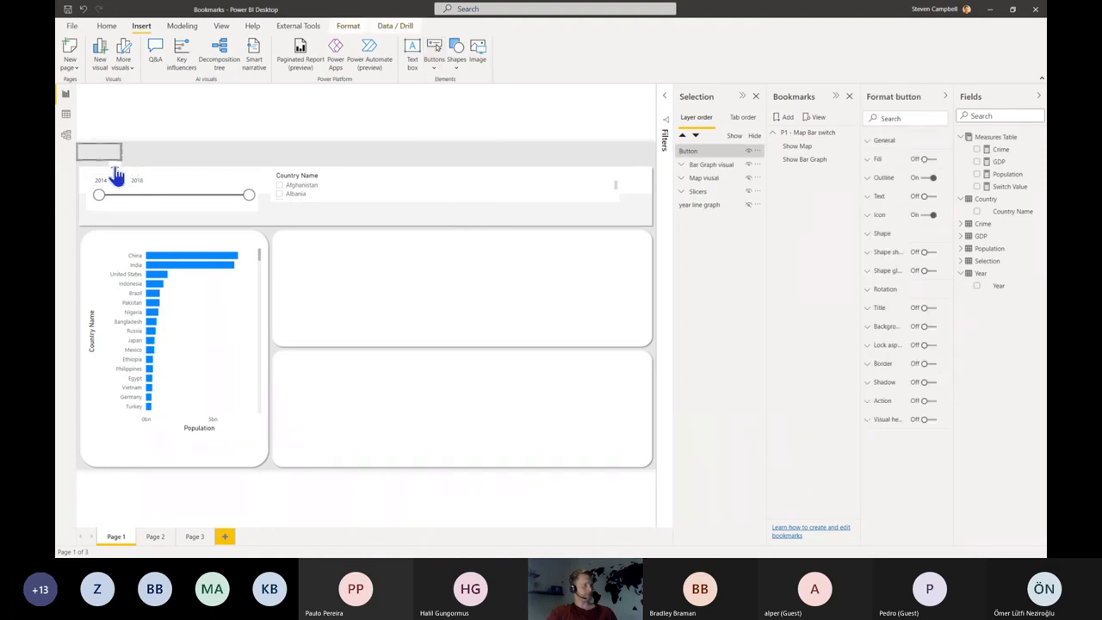
{"action": "left_click_drag", "start_coordinate": [111, 177], "coordinate": [144, 472]}
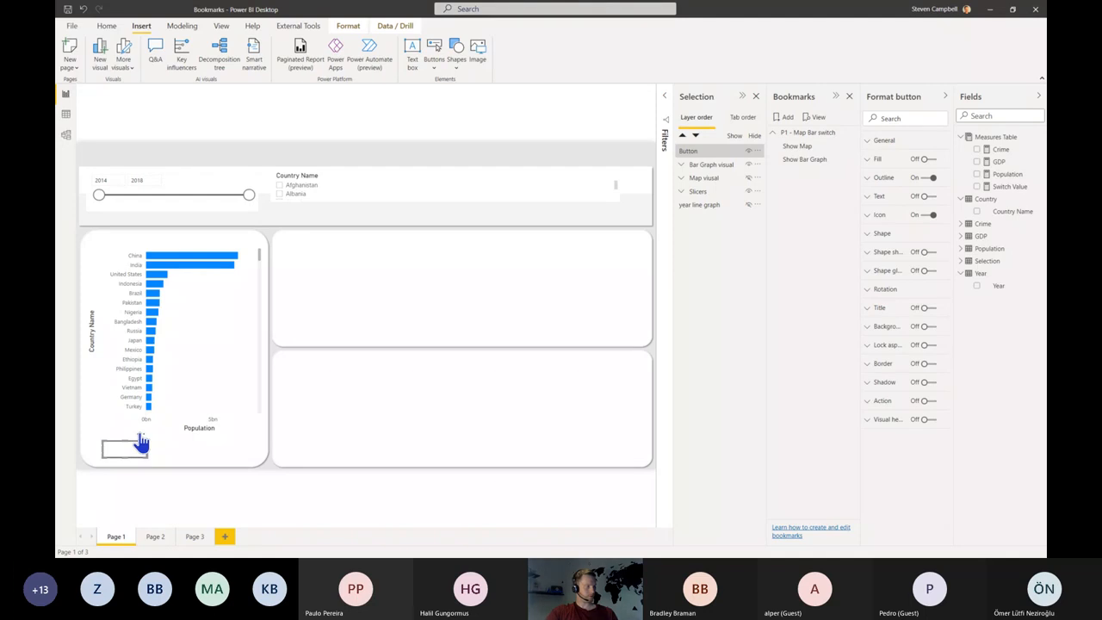
{"action": "left_click", "coordinate": [141, 436]}
{"action": "left_click", "coordinate": [139, 436]}
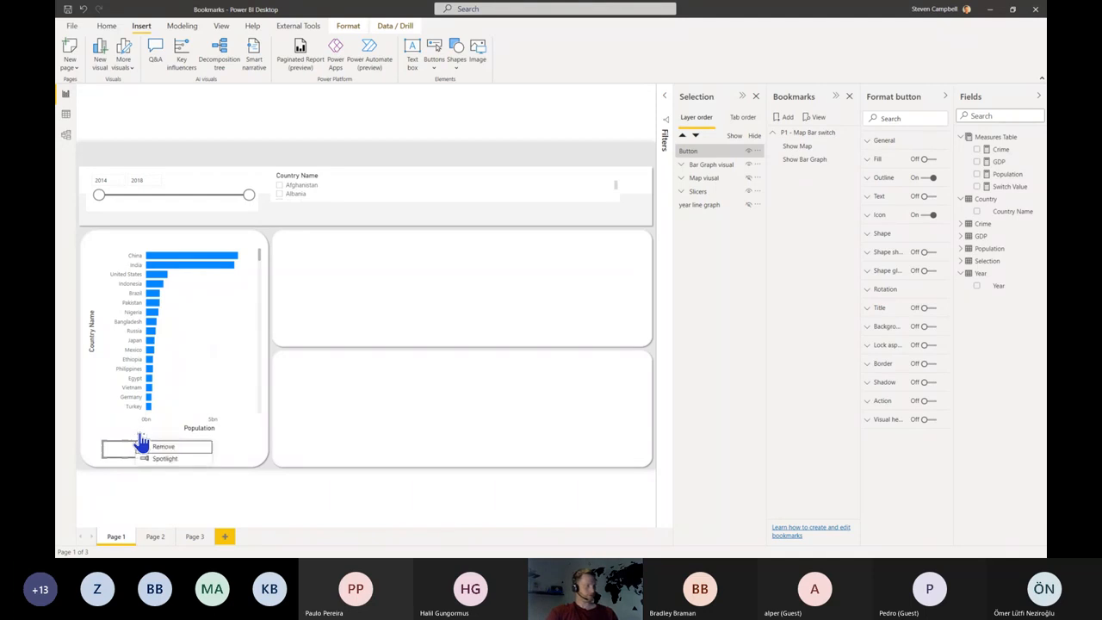
Step: Duplicate the blank button and place the copy to its right, in the same row beneath the bar graph
{"action": "left_click", "coordinate": [112, 452]}
{"action": "key", "text": "ctrl+v"}
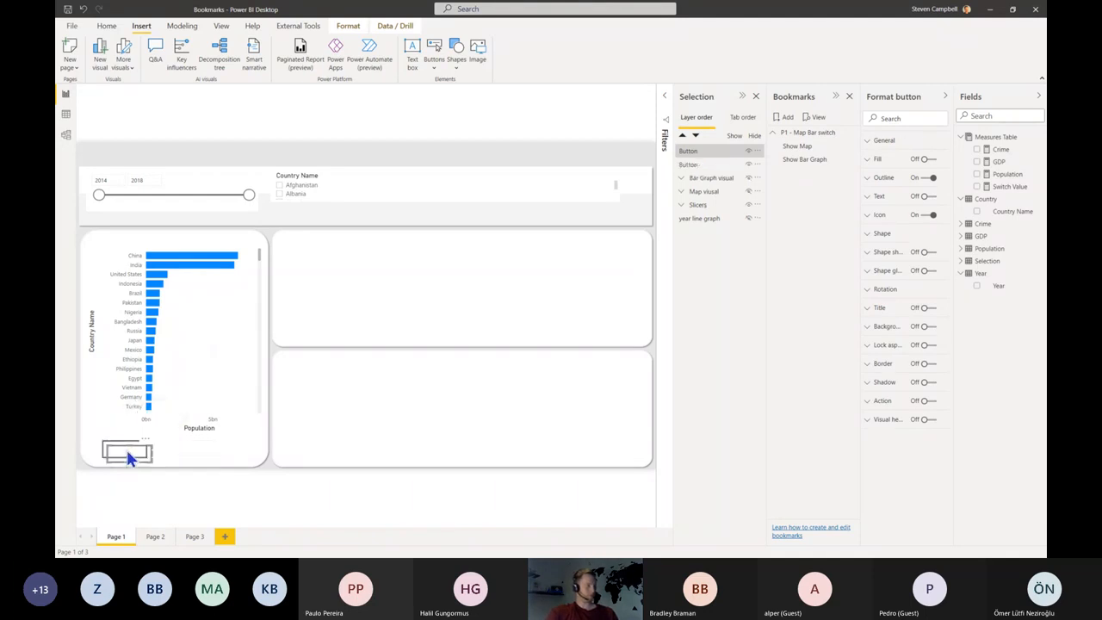
{"action": "left_click_drag", "start_coordinate": [145, 447], "coordinate": [206, 445]}
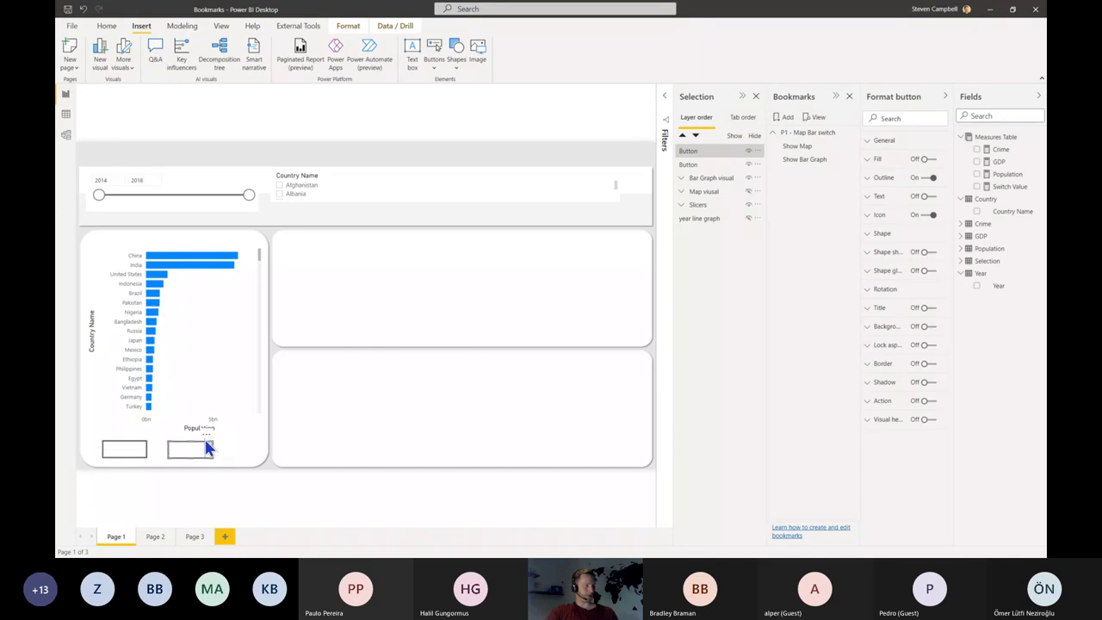
Step: Turn on the text of the left button beneath the bar graph and set it to Bar
{"action": "left_click", "coordinate": [137, 445]}
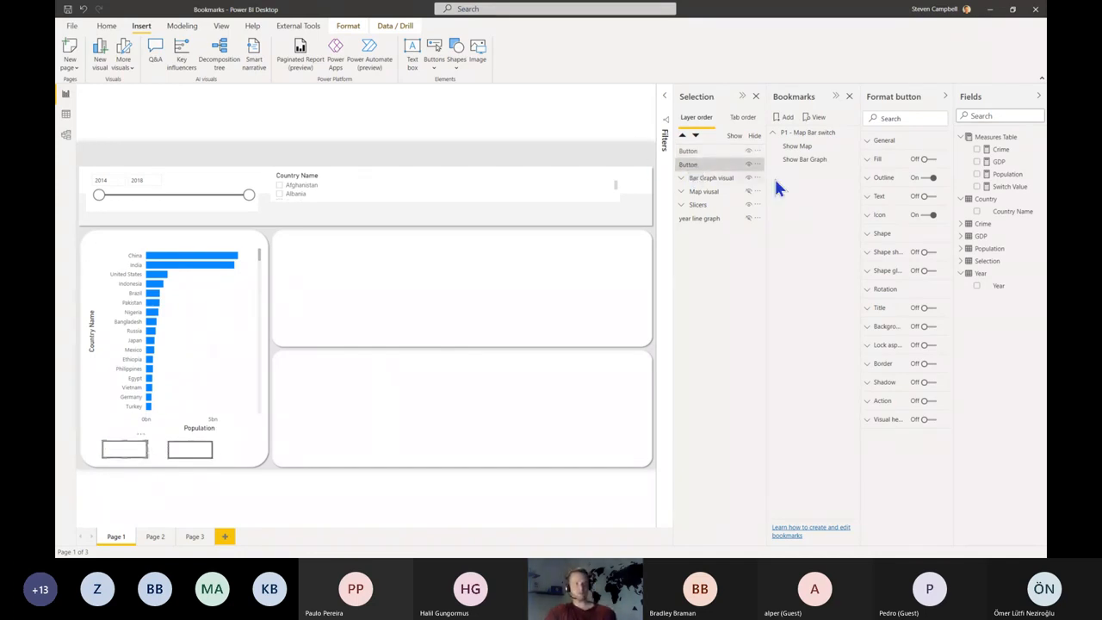
{"action": "left_click", "coordinate": [927, 198]}
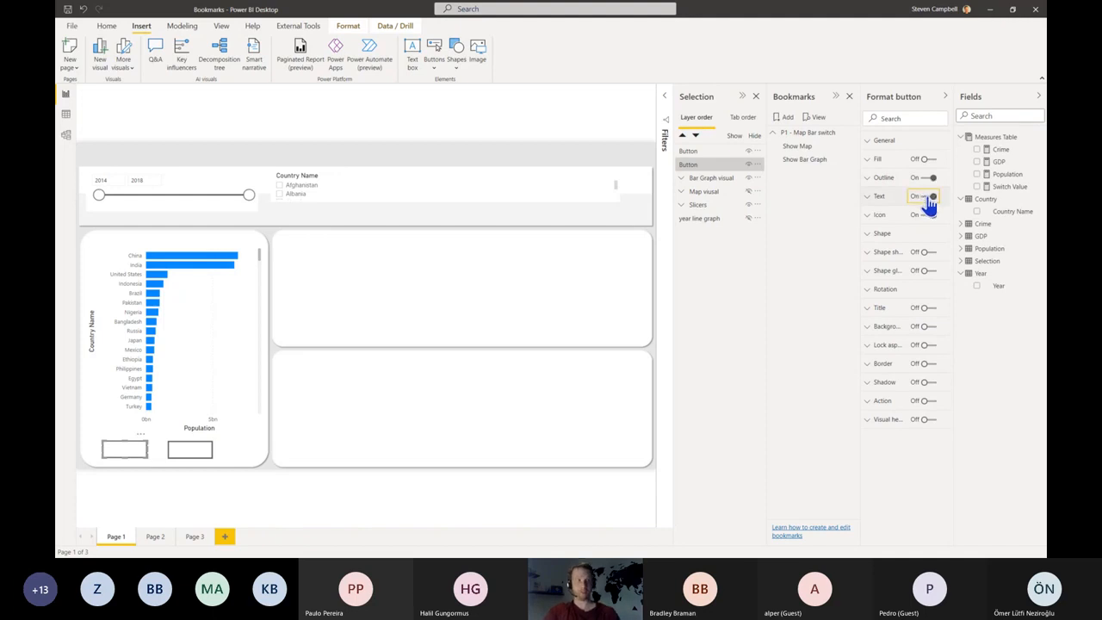
{"action": "left_click", "coordinate": [926, 197]}
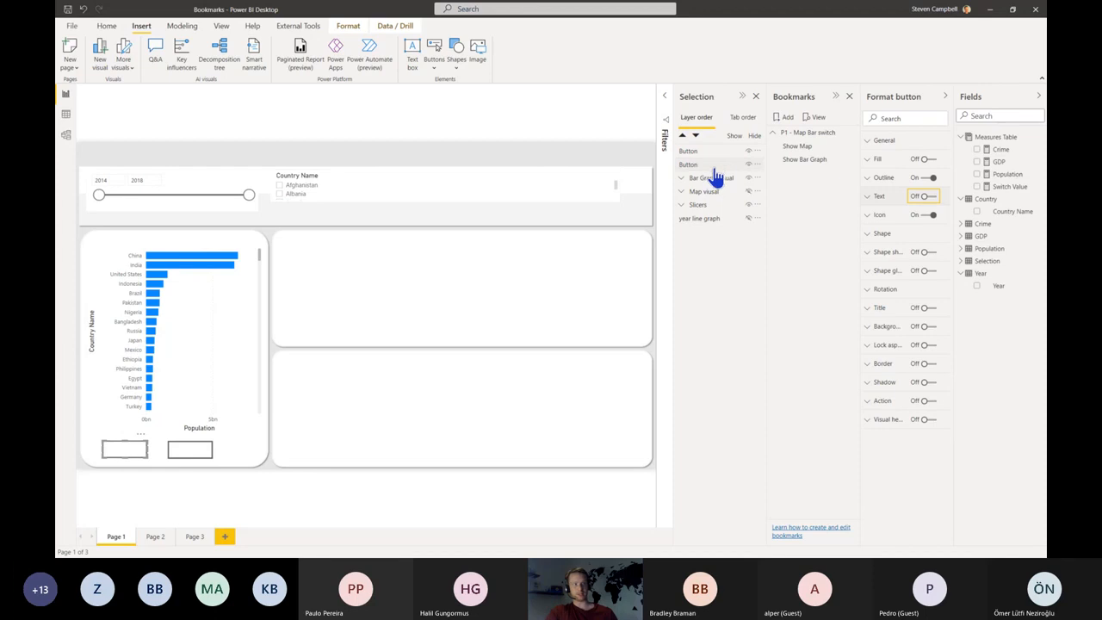
{"action": "left_click", "coordinate": [872, 198]}
{"action": "left_click", "coordinate": [904, 247]}
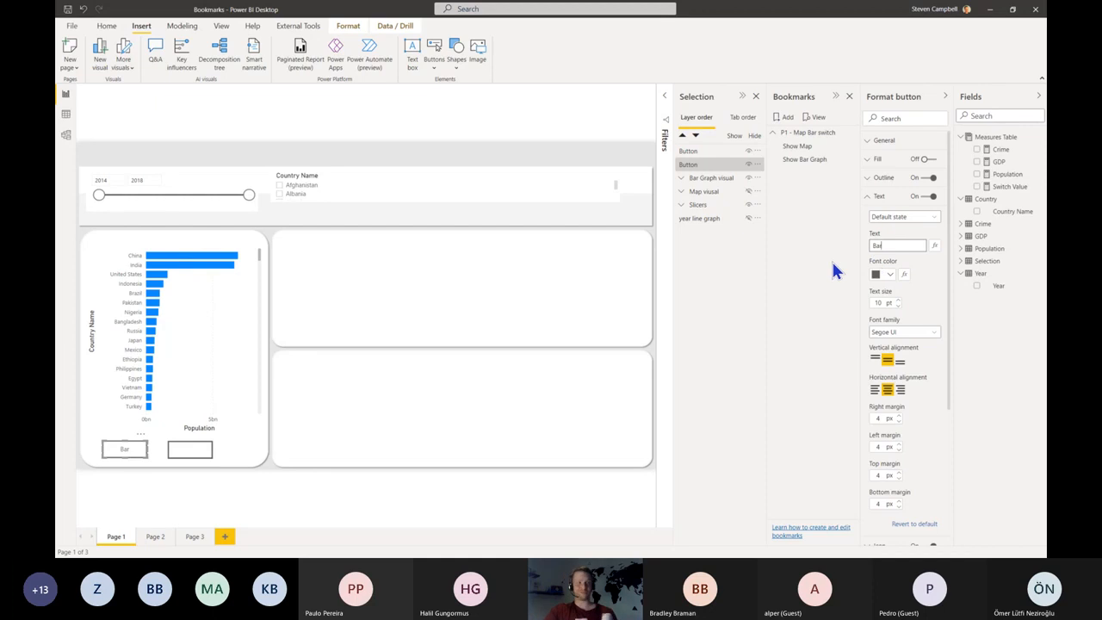
Step: Rename the button captioned Bar in the layer order
{"action": "double_click", "coordinate": [693, 164]}
{"action": "type", "text": "Ba"}
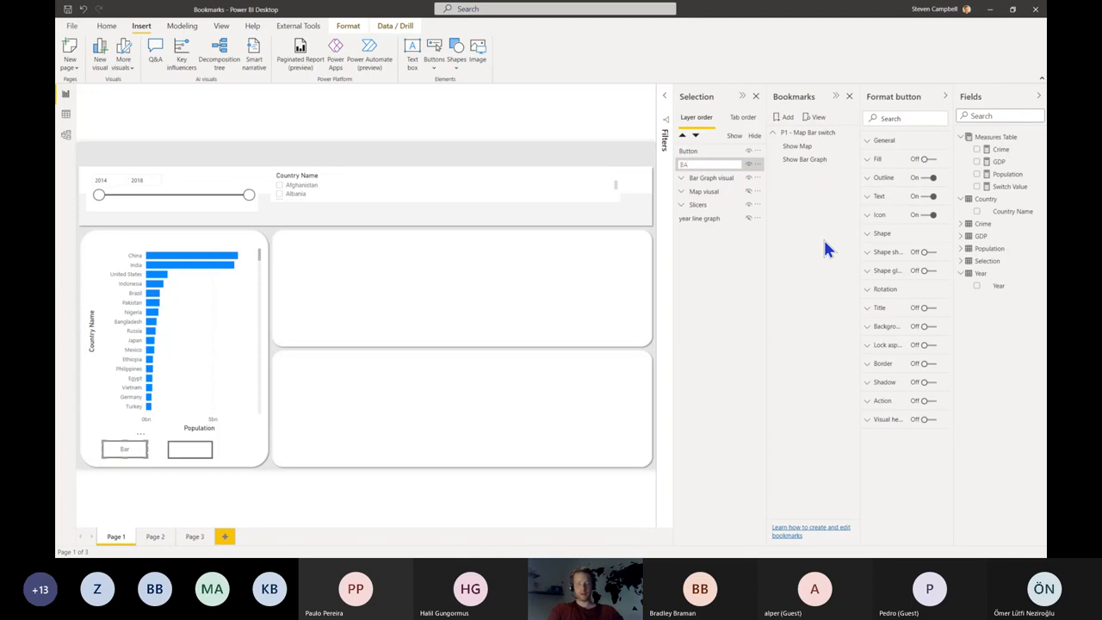
Step: Rename the Bar button's layer as "BAR Switch - Button"
{"action": "type", "text": "R - Button"}
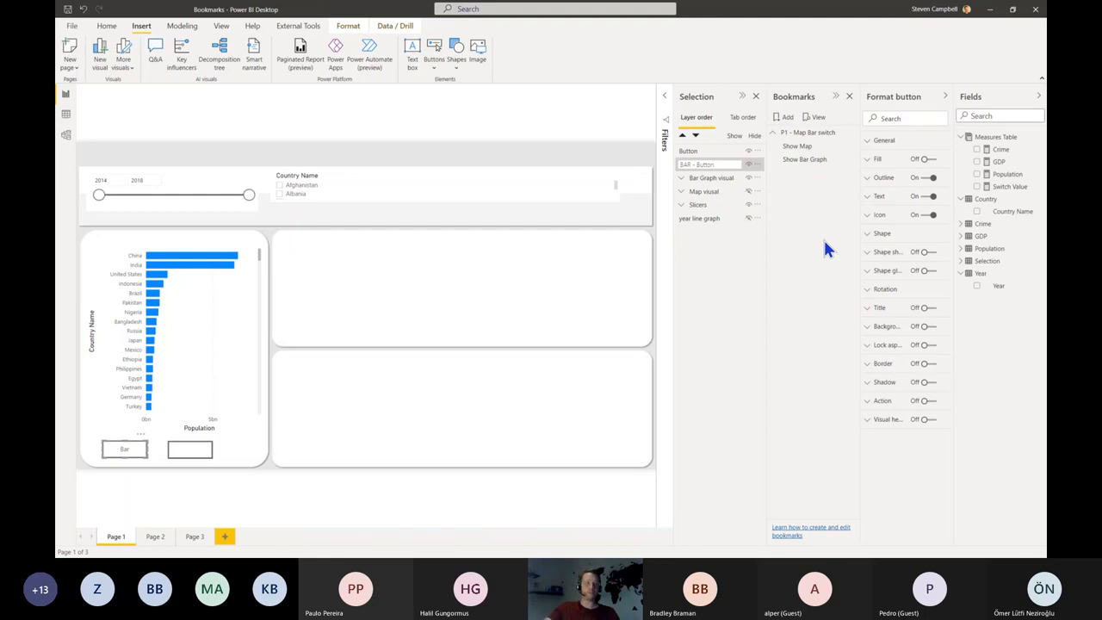
{"action": "type", "text": "Switch"}
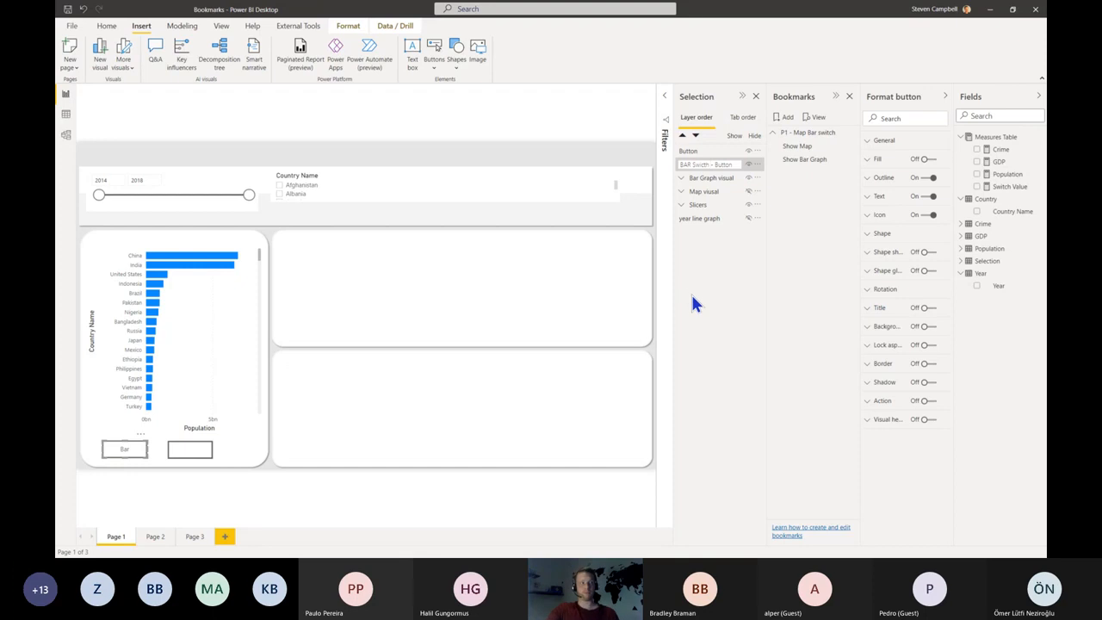
{"action": "left_click", "coordinate": [709, 163]}
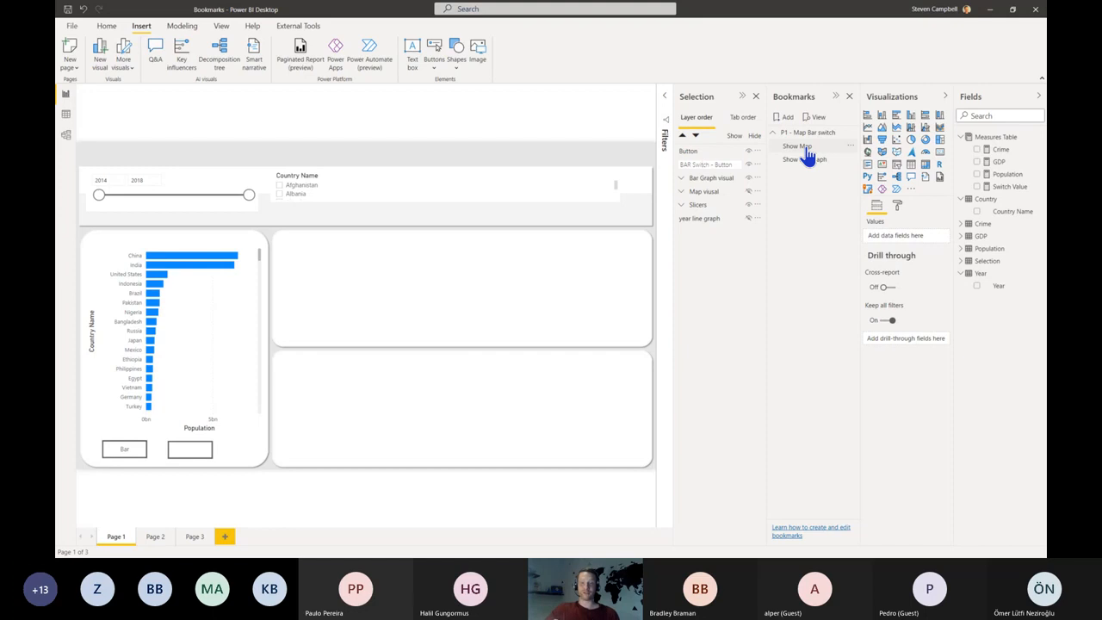
Step: Enable text on the blank button beside the Bar button and set its label to "Map"
{"action": "left_click", "coordinate": [704, 163]}
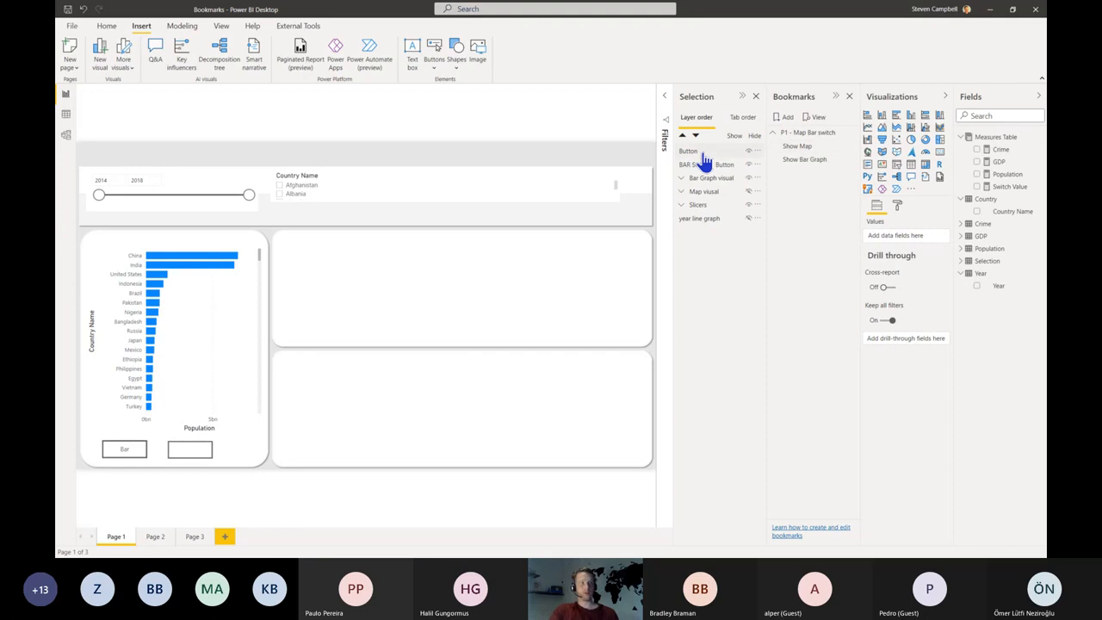
{"action": "left_click", "coordinate": [928, 196]}
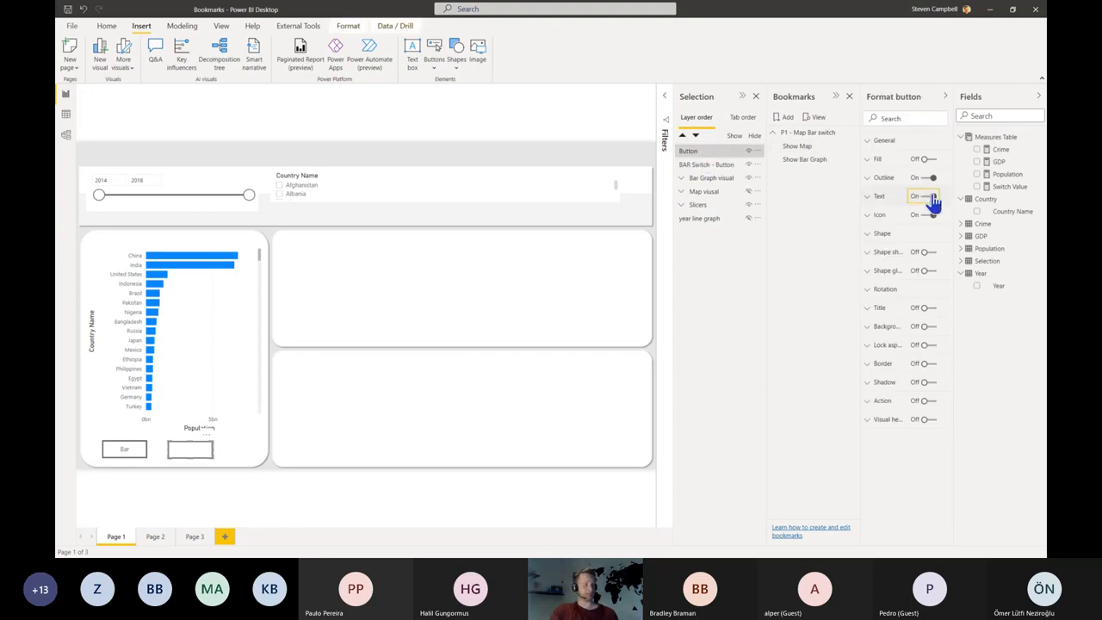
{"action": "left_click", "coordinate": [878, 197]}
{"action": "left_click", "coordinate": [909, 243]}
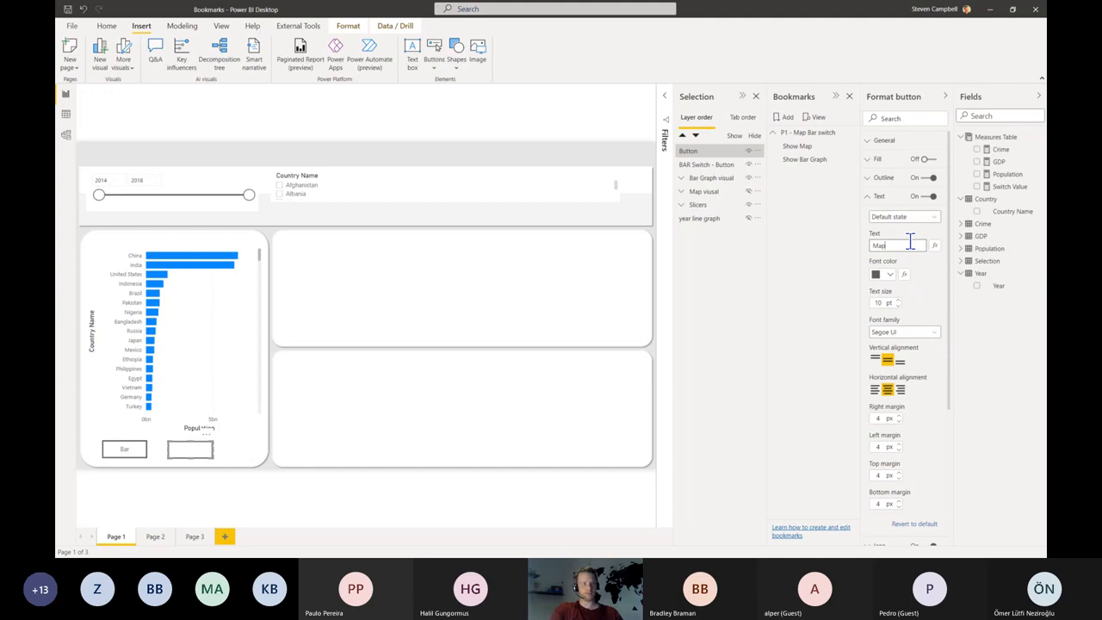
{"action": "type", "text": "Map"}
Step: Rename the Map button's layer as "MAP Switch - Button"
{"action": "double_click", "coordinate": [693, 150]}
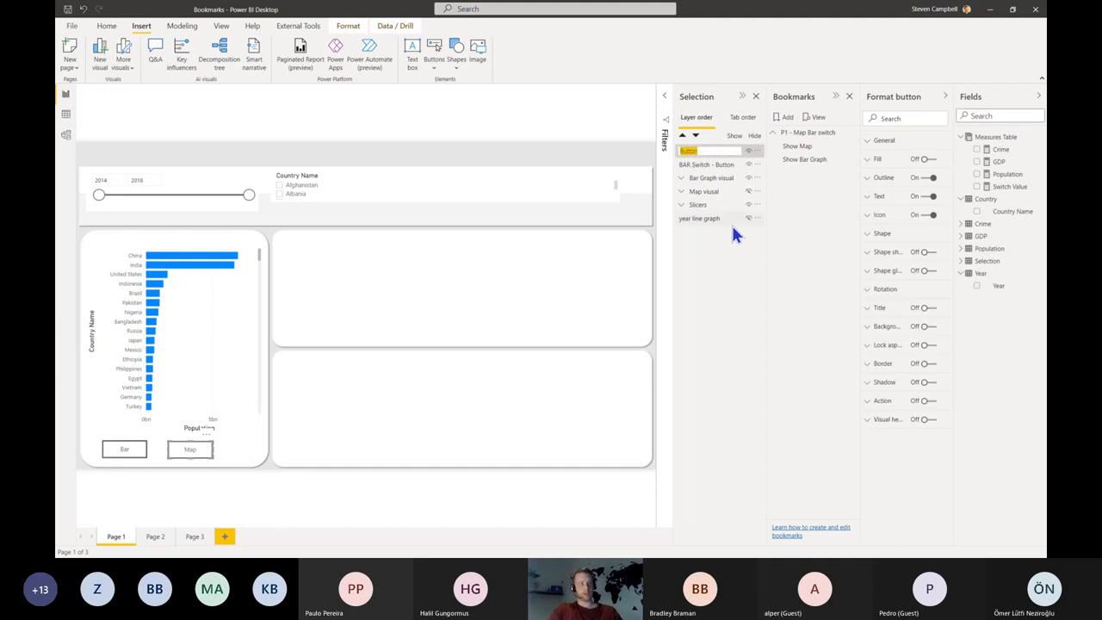
{"action": "type", "text": "MAP"}
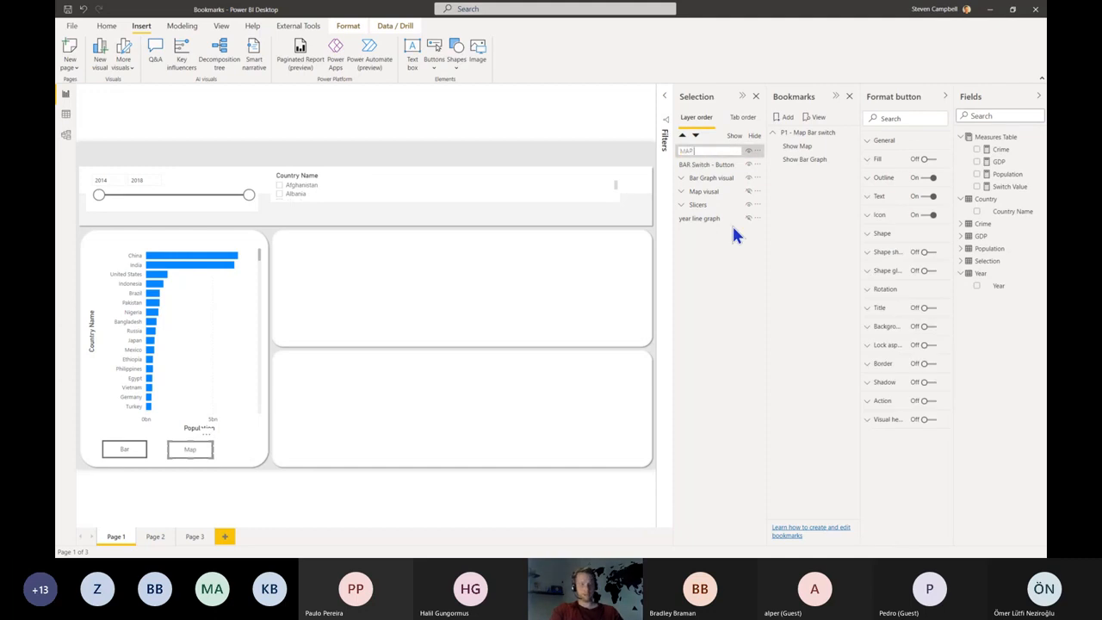
{"action": "type", "text": " Switch"}
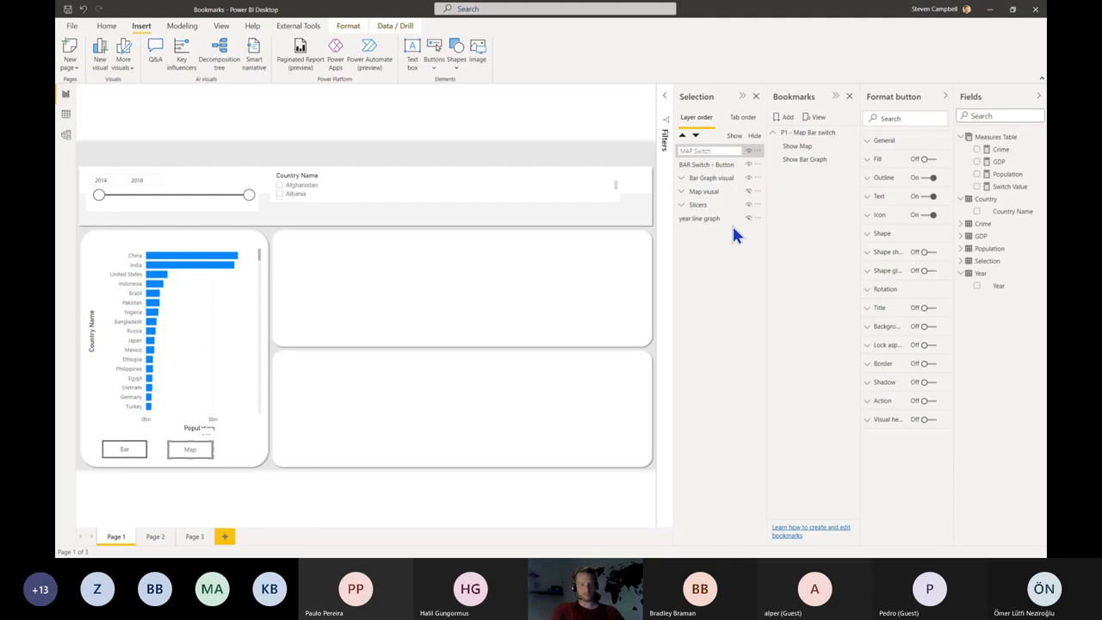
{"action": "type", "text": " Button"}
{"action": "key", "text": "Left"}
{"action": "key", "text": "Left"}
{"action": "key", "text": "Left"}
{"action": "key", "text": "Left"}
{"action": "key", "text": "Left"}
{"action": "key", "text": "Left"}
{"action": "type", "text": "-"}
{"action": "key", "text": "Return"}
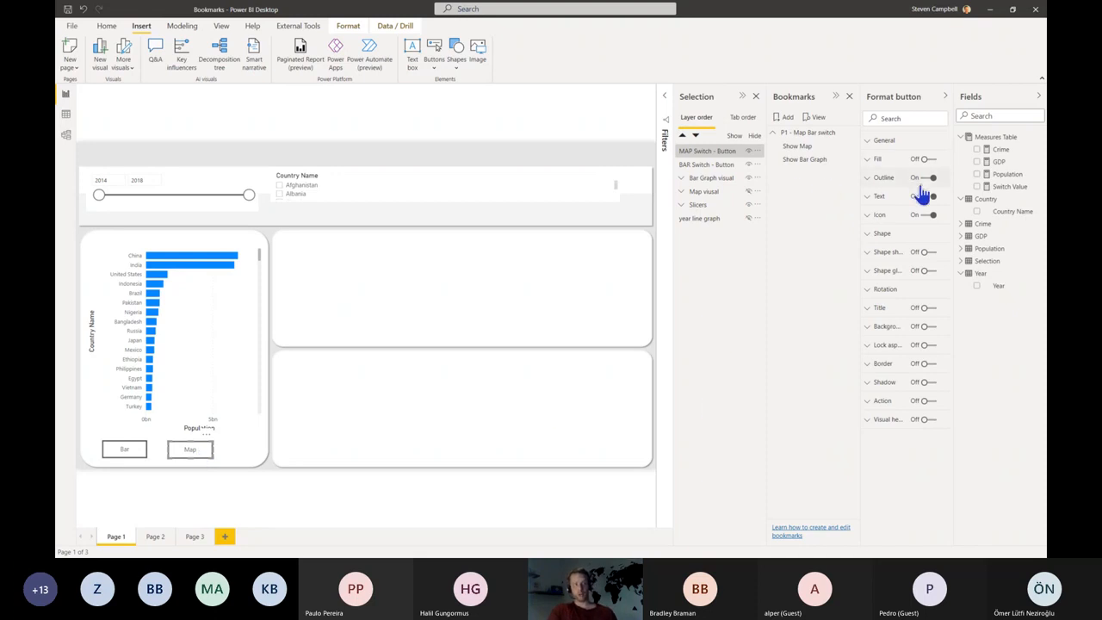
Step: Enable the Map button's action with type Bookmark and assign the Show Map bookmark
{"action": "left_click", "coordinate": [925, 401]}
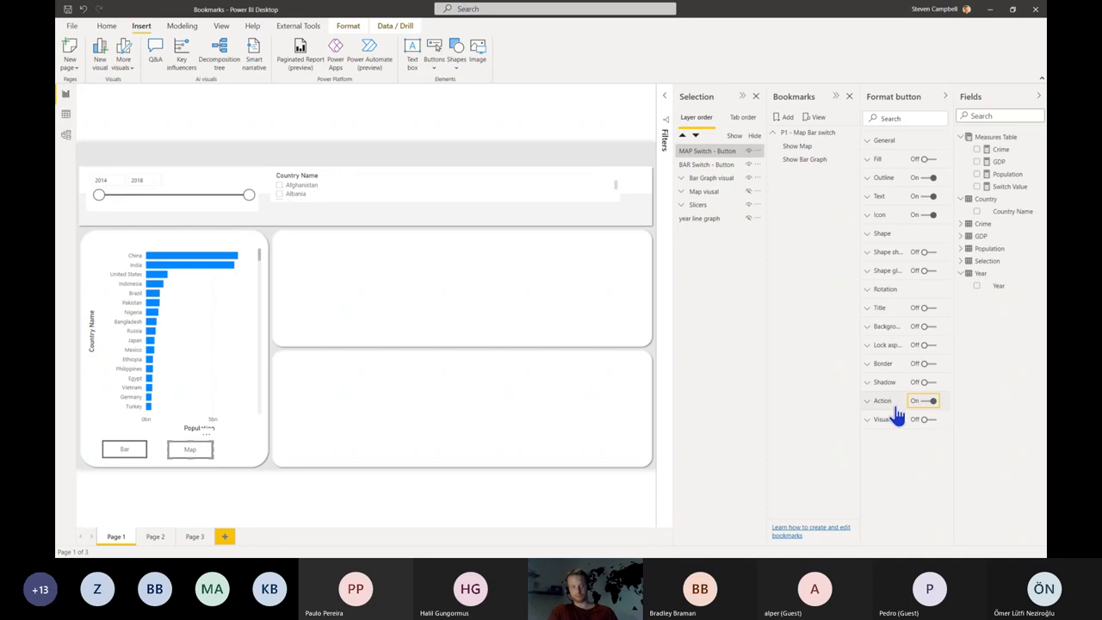
{"action": "left_click", "coordinate": [880, 402]}
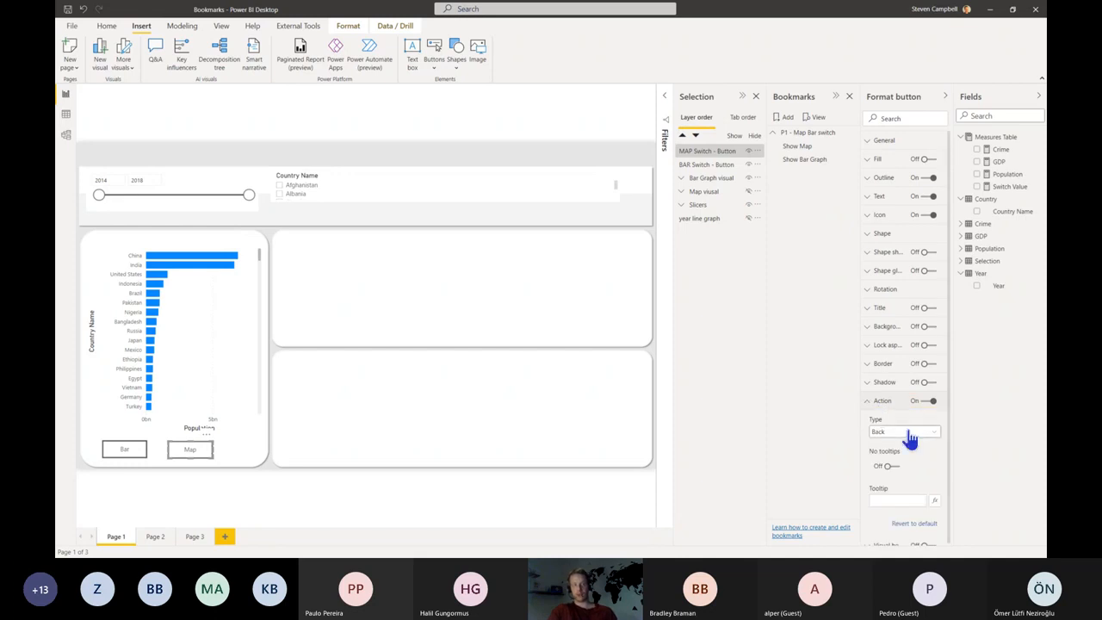
{"action": "left_click", "coordinate": [910, 435]}
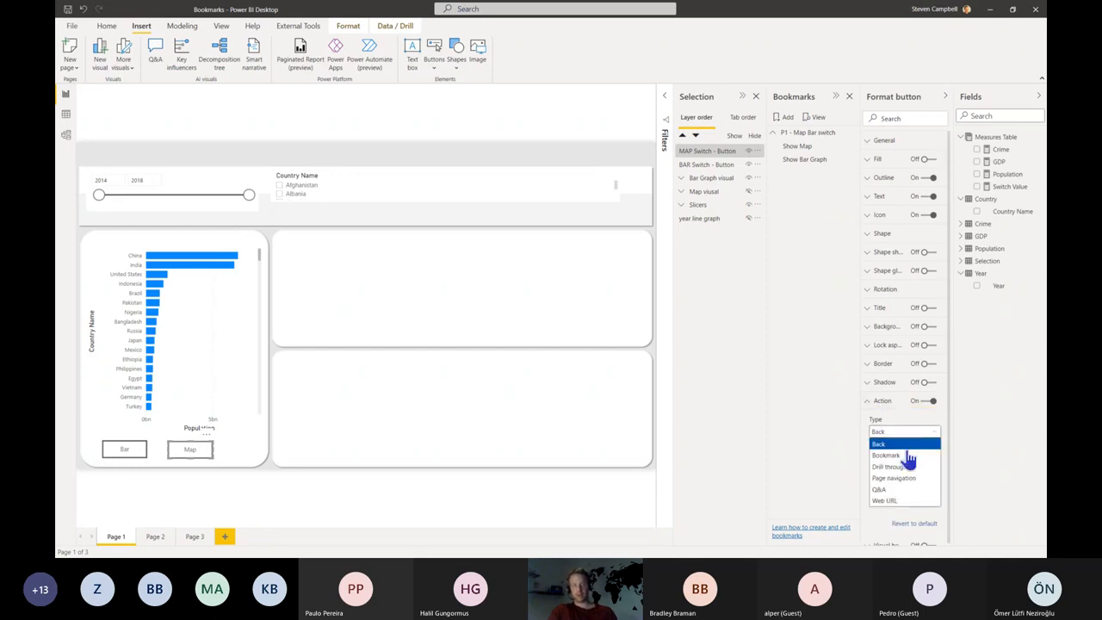
{"action": "left_click", "coordinate": [911, 457]}
{"action": "left_click", "coordinate": [931, 466]}
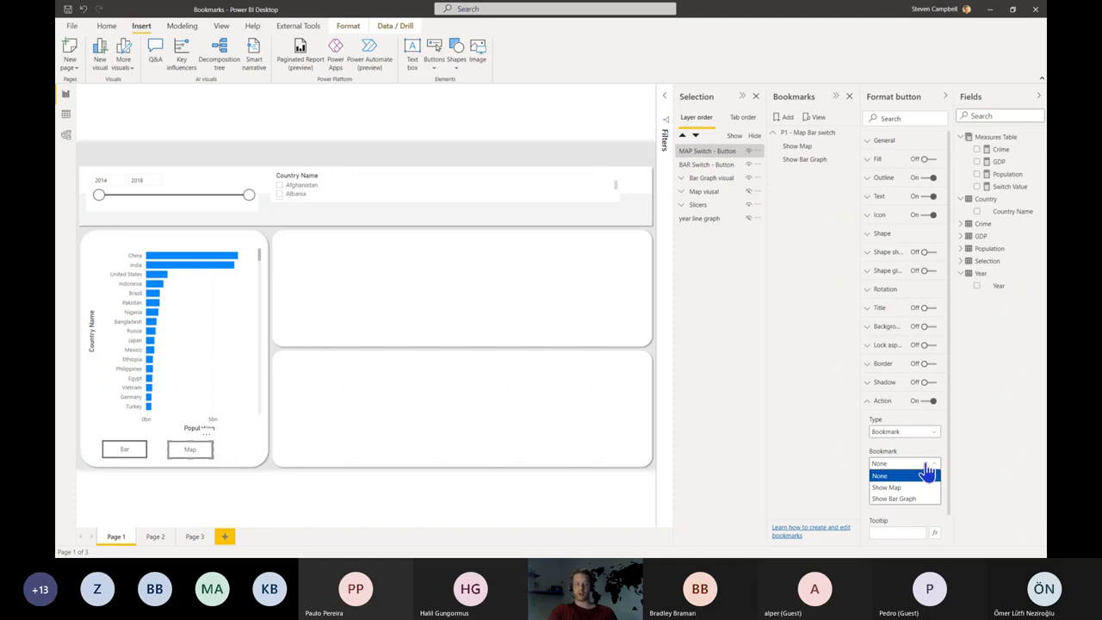
{"action": "left_click", "coordinate": [925, 488]}
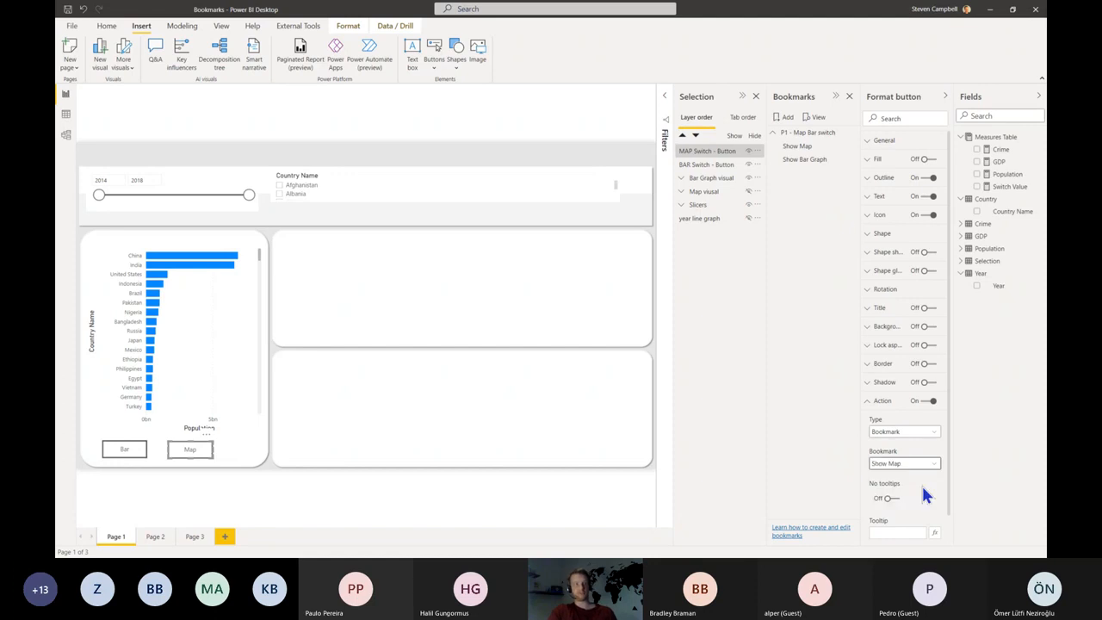
Step: Enable the Bar button's action with type Bookmark and assign the Show Bar Graph bookmark
{"action": "left_click", "coordinate": [701, 166]}
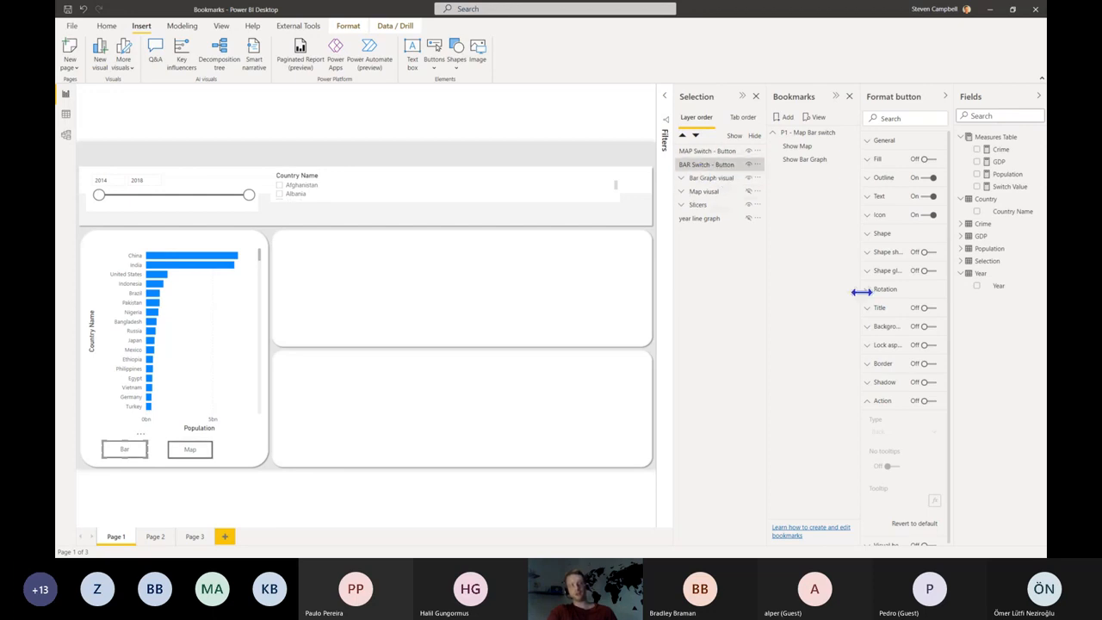
{"action": "left_click", "coordinate": [928, 403]}
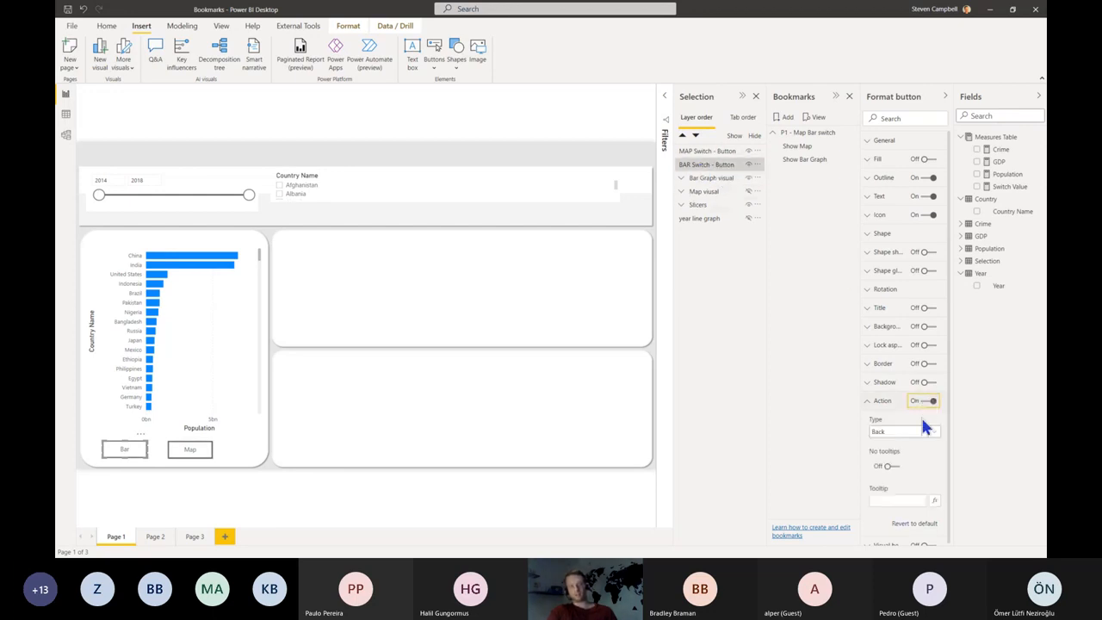
{"action": "left_click", "coordinate": [923, 430]}
{"action": "left_click", "coordinate": [915, 453]}
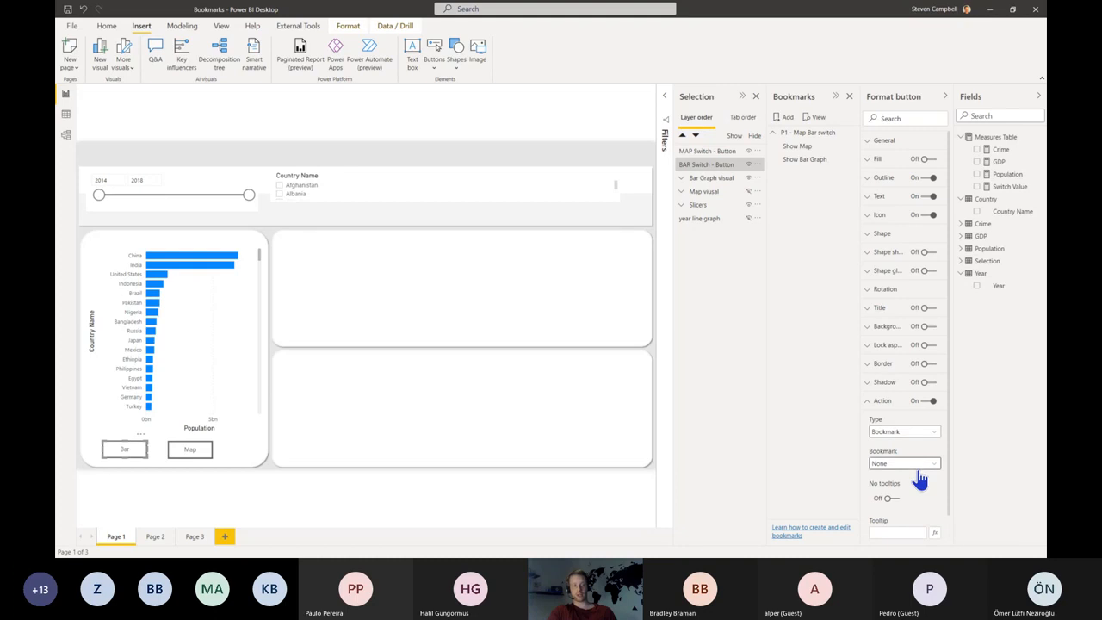
{"action": "left_click", "coordinate": [918, 470]}
{"action": "left_click", "coordinate": [914, 504]}
Step: Test the visual switch by following the Map button's link and returning with the Bar button
{"action": "left_click", "coordinate": [546, 390]}
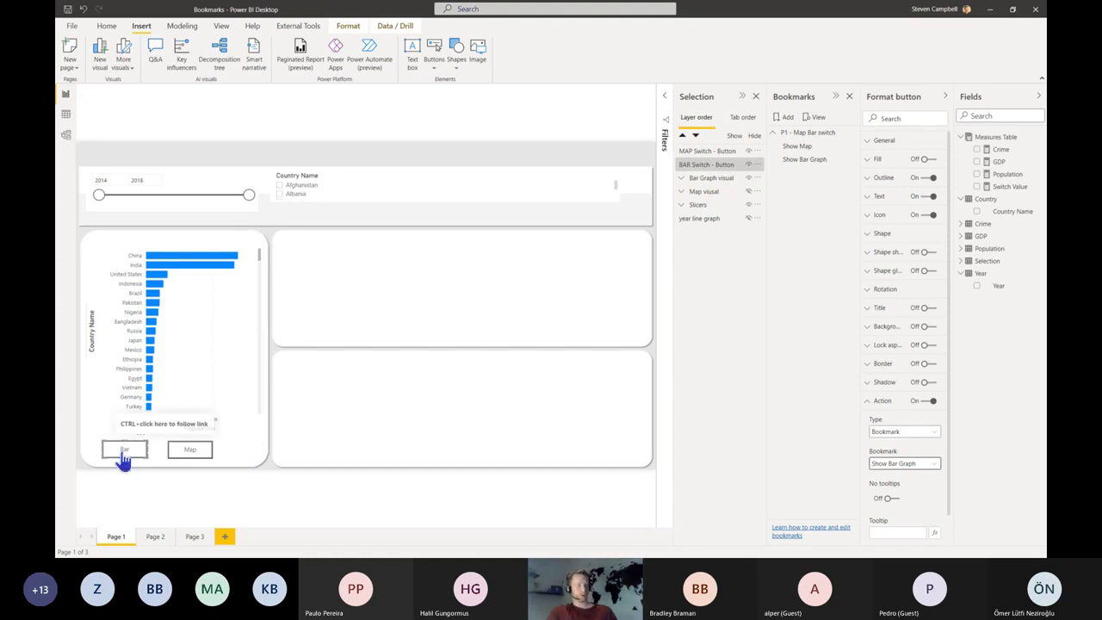
{"action": "left_click", "coordinate": [191, 456], "text": "ctrl"}
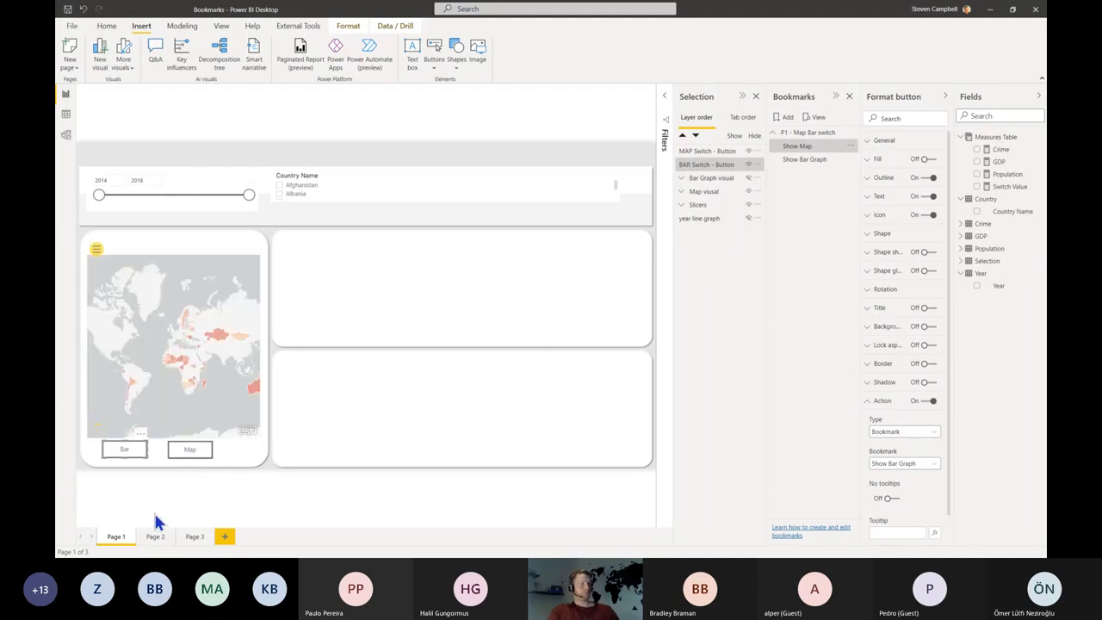
{"action": "left_click", "coordinate": [126, 453], "text": "ctrl"}
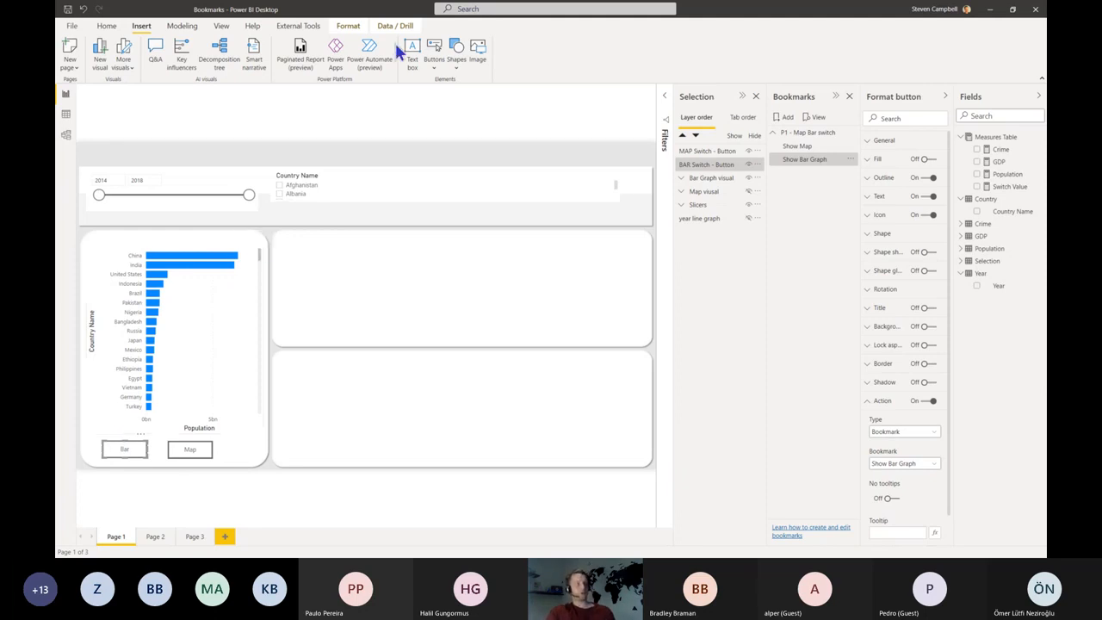
Step: Insert a rectangle shape, reduced to about button size, in the empty lower panel beside the bar graph
{"action": "left_click", "coordinate": [458, 69]}
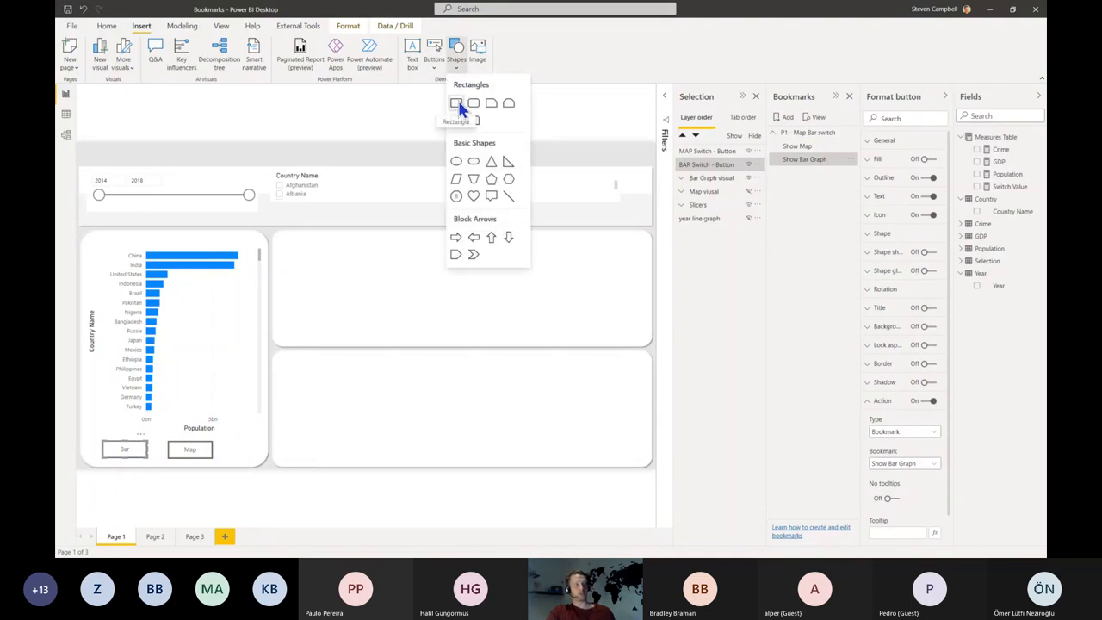
{"action": "left_click", "coordinate": [457, 102]}
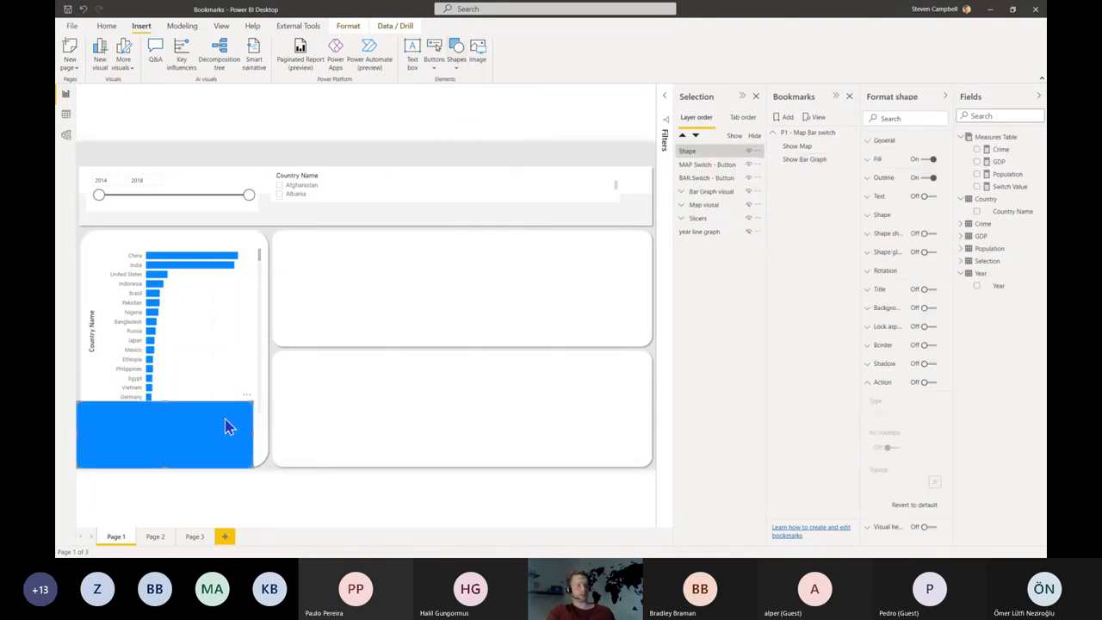
{"action": "left_click_drag", "start_coordinate": [228, 426], "coordinate": [433, 418]}
Step: Format the rectangle with a light grey fill at 26% transparency and turn off its outline
{"action": "left_click", "coordinate": [875, 161]}
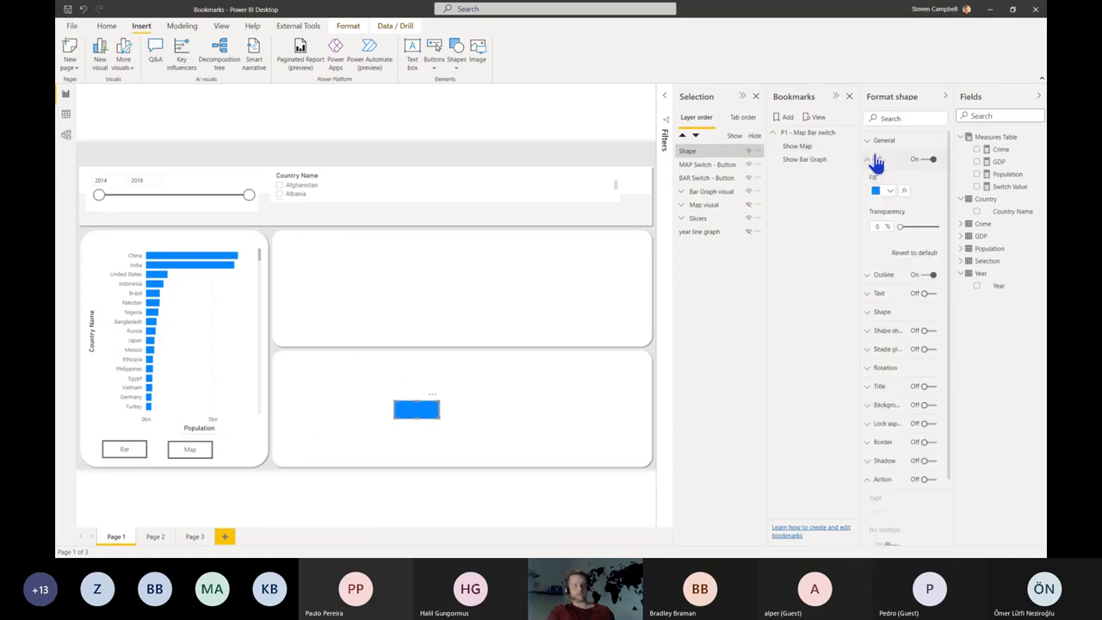
{"action": "left_click", "coordinate": [882, 191]}
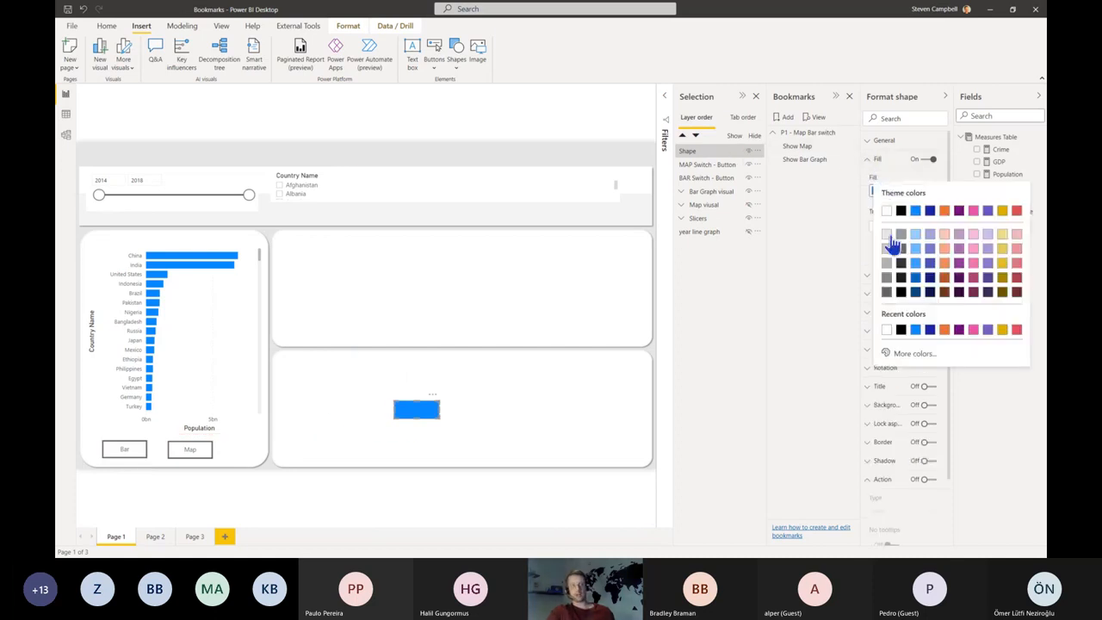
{"action": "left_click", "coordinate": [889, 234]}
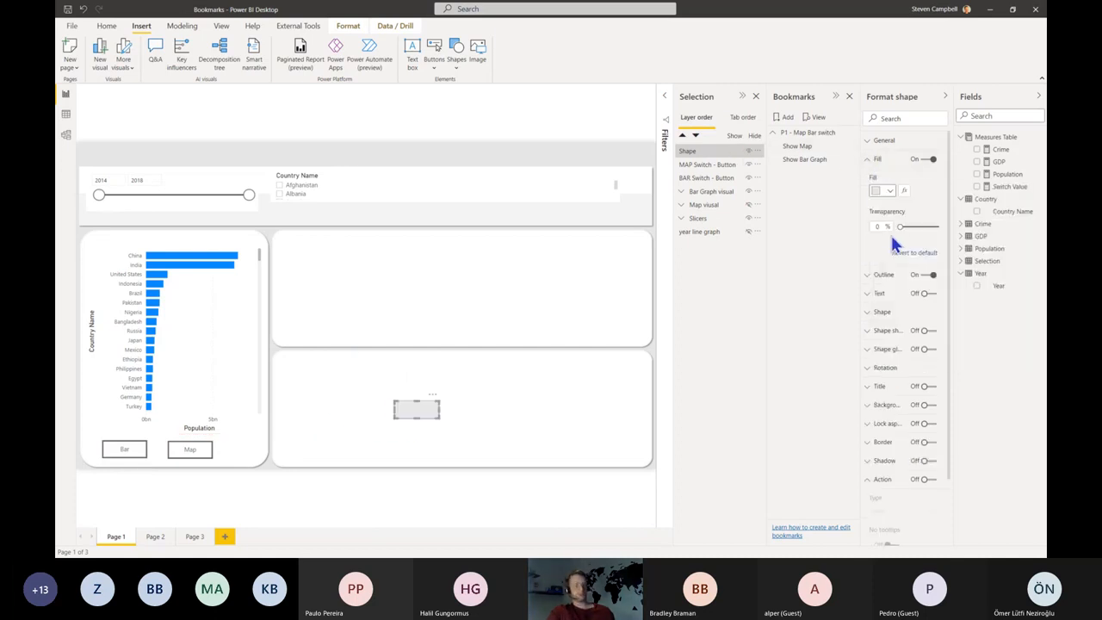
{"action": "left_click", "coordinate": [928, 275]}
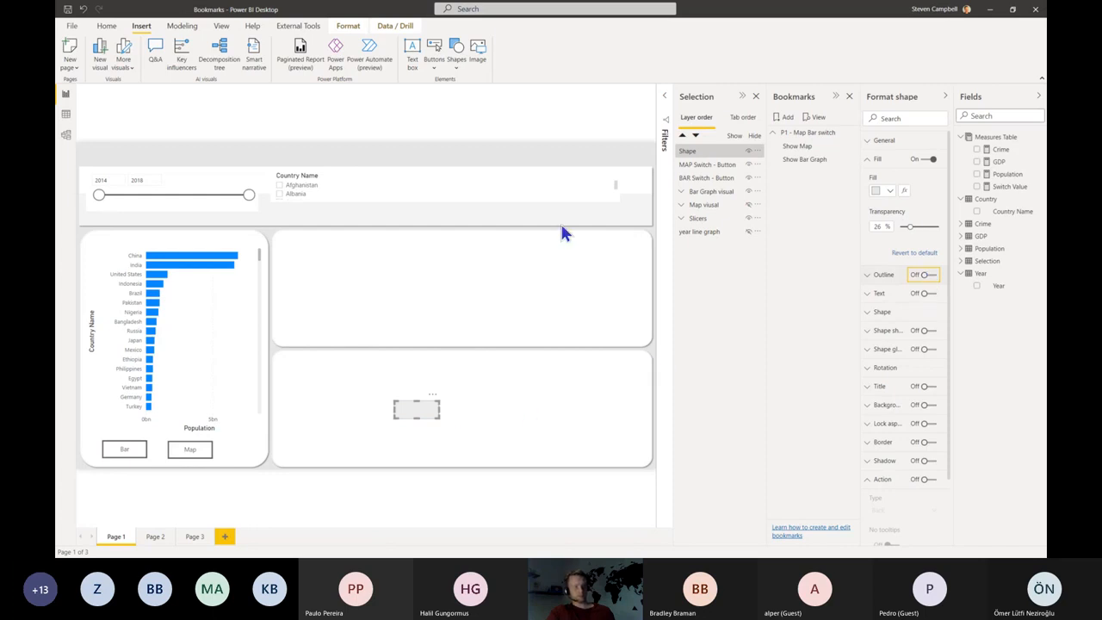
{"action": "left_click", "coordinate": [531, 278]}
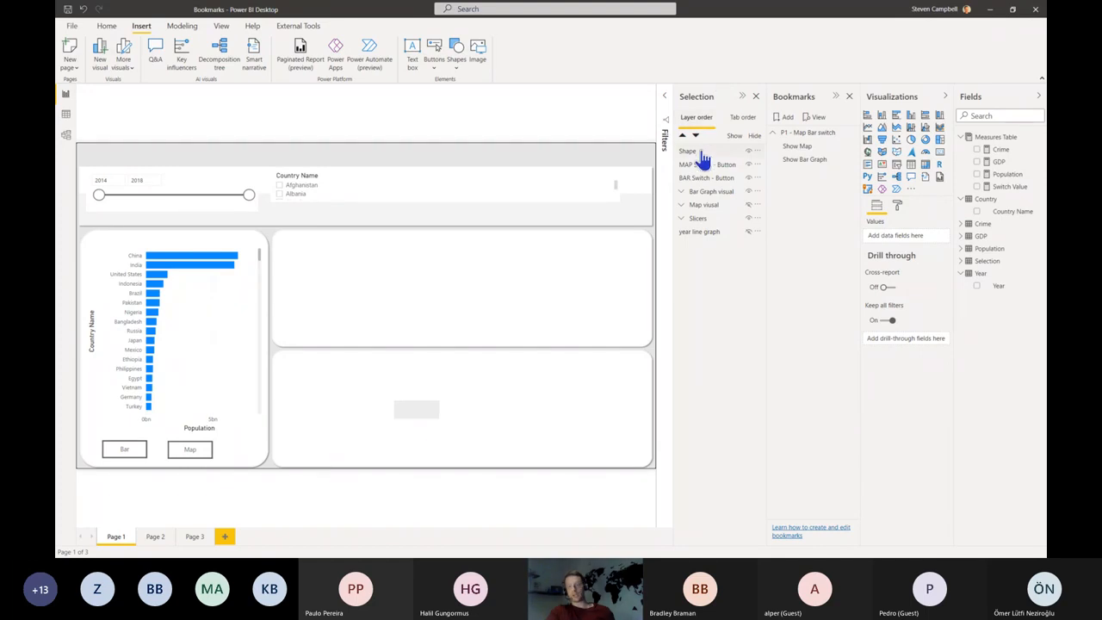
Step: Rename the grey rectangle's layer as "Bar Button Background"
{"action": "left_click", "coordinate": [403, 409]}
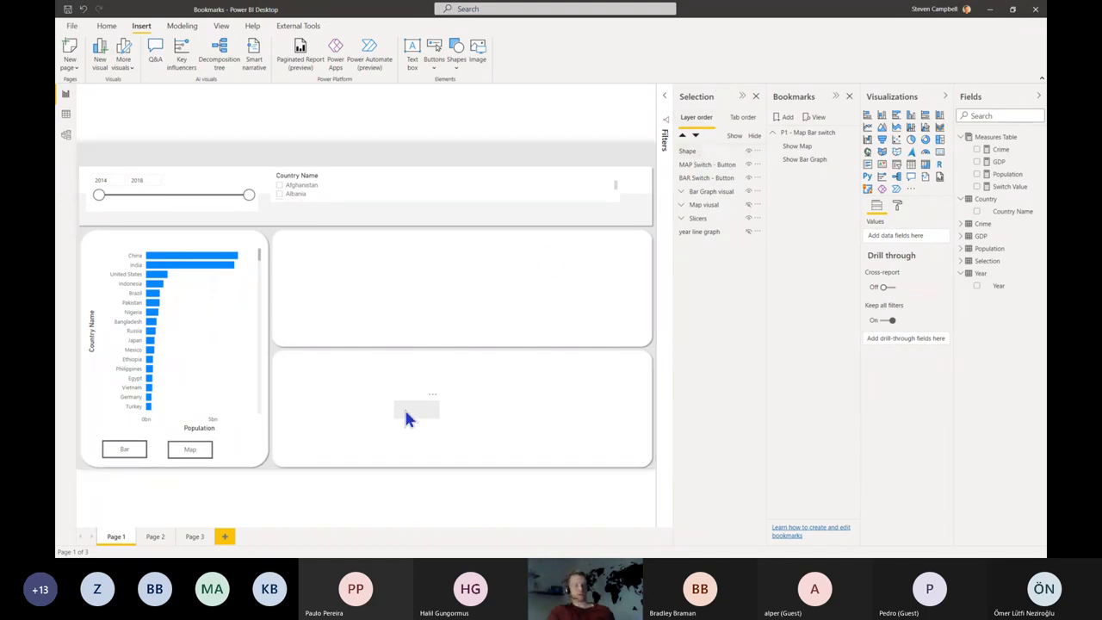
{"action": "double_click", "coordinate": [692, 152]}
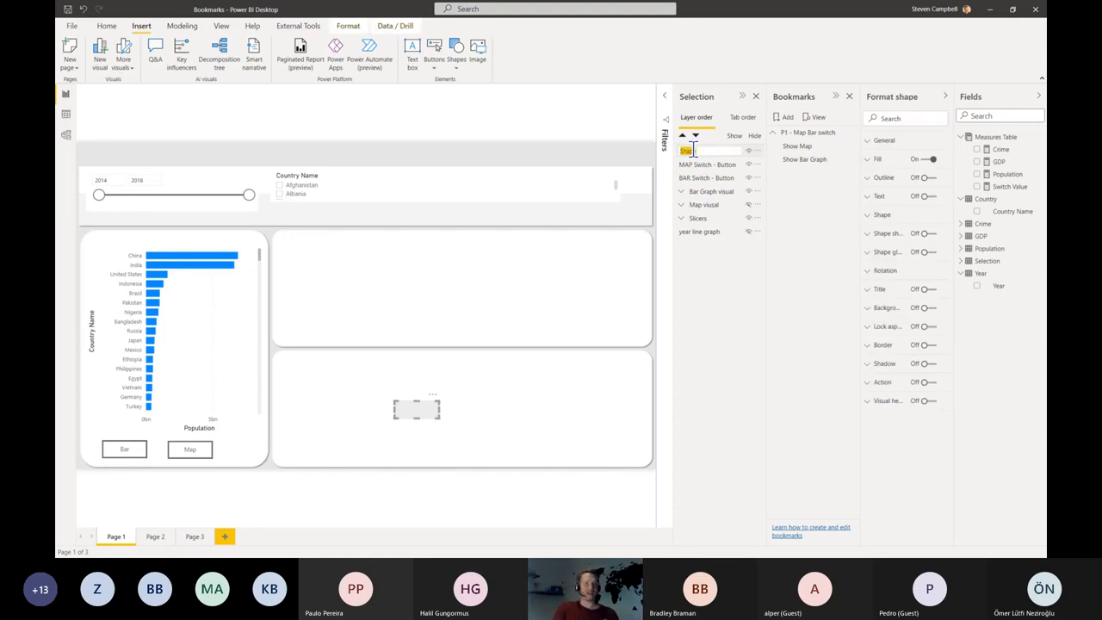
{"action": "type", "text": "Butt"}
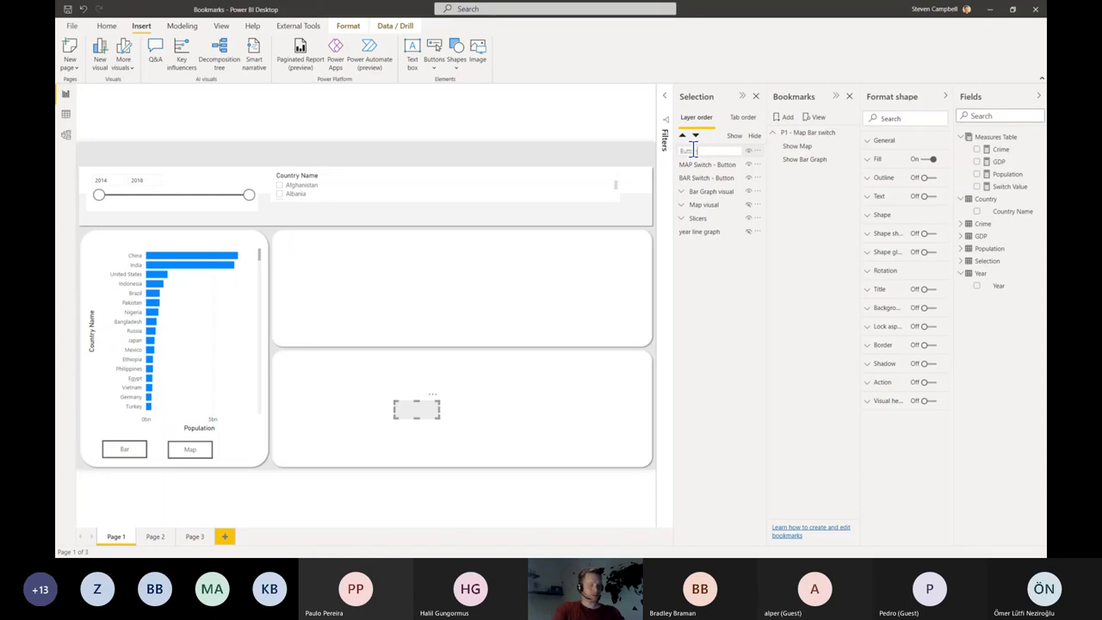
{"action": "type", "text": "on Bar Background"}
{"action": "double_click", "coordinate": [693, 150]}
{"action": "key", "text": "BackSpace"}
{"action": "type", "text": "Button"}
{"action": "key", "text": "Return"}
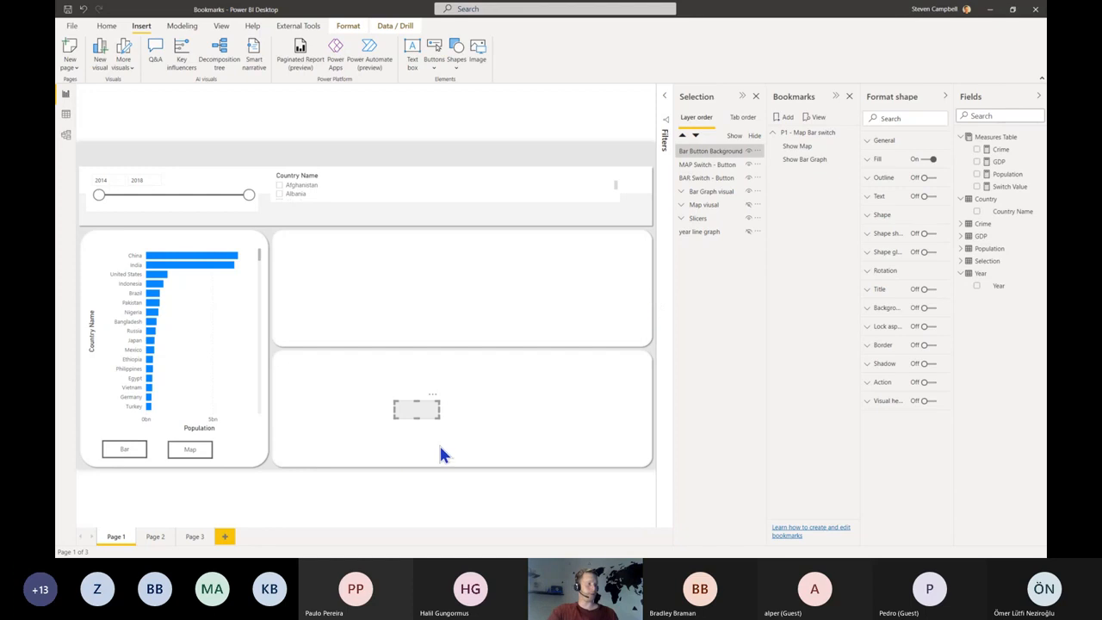
Step: Move the Bar Button Background shape onto the Bar button so that it covers the button
{"action": "left_click", "coordinate": [705, 152]}
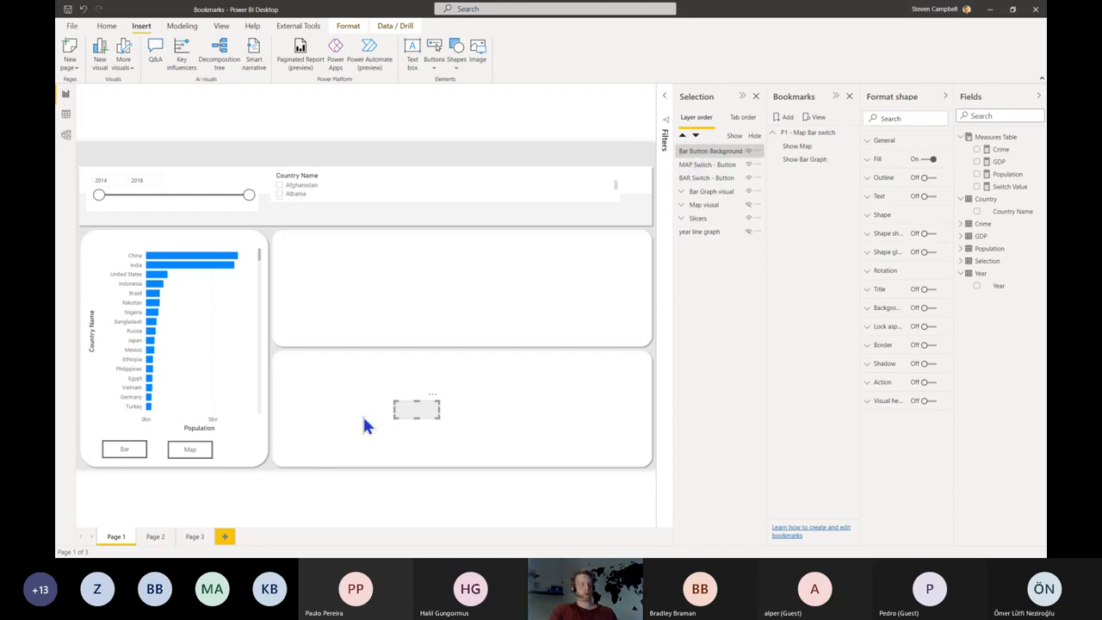
{"action": "left_click_drag", "start_coordinate": [435, 406], "coordinate": [136, 455]}
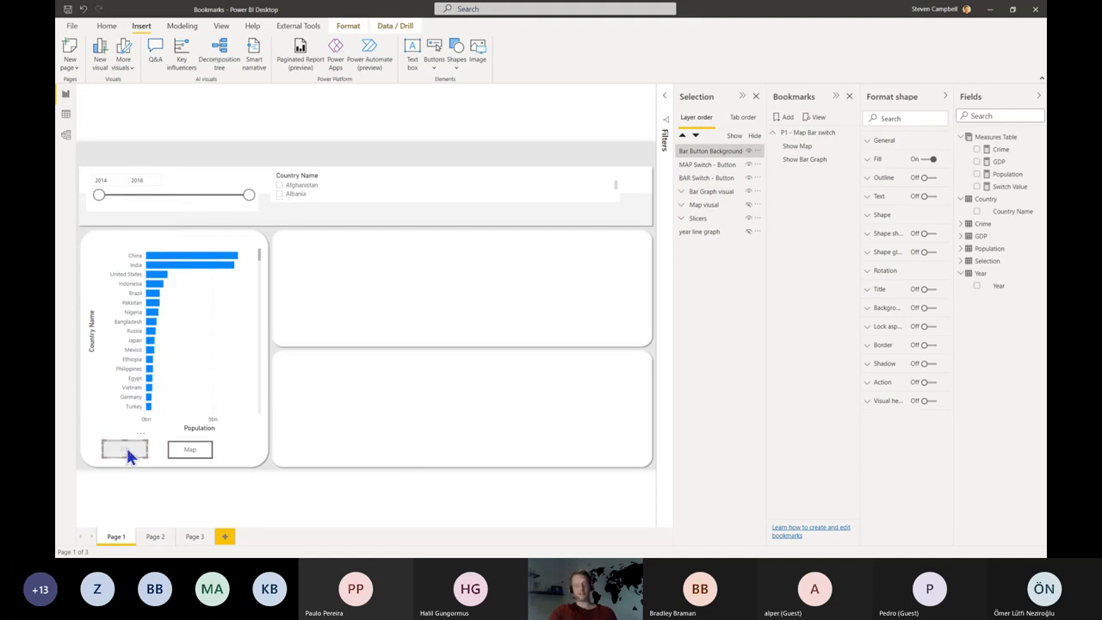
{"action": "mouse_move", "coordinate": [127, 454]}
{"action": "left_mouse_down"}
{"action": "mouse_move", "coordinate": [165, 445]}
{"action": "mouse_move", "coordinate": [155, 362]}
{"action": "mouse_move", "coordinate": [246, 231]}
{"action": "mouse_move", "coordinate": [306, 200]}
{"action": "mouse_move", "coordinate": [150, 435]}
{"action": "mouse_move", "coordinate": [124, 446]}
{"action": "mouse_move", "coordinate": [139, 442]}
{"action": "left_mouse_up"}
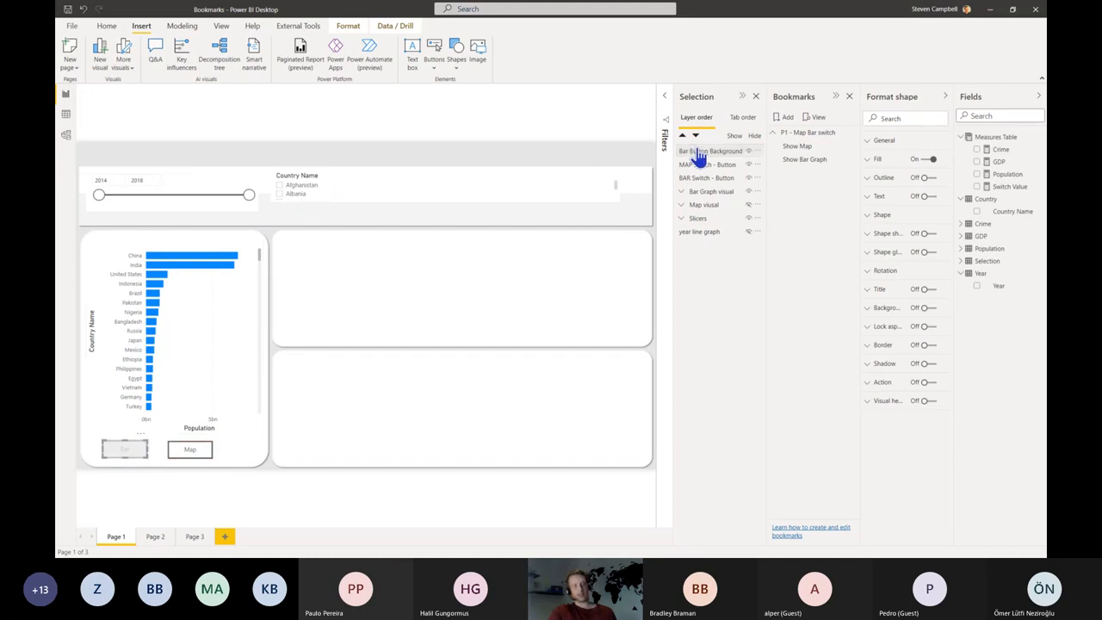
Step: Move the Bar Button Background layer below the Map visual group so that it sits behind the Bar button
{"action": "left_click_drag", "start_coordinate": [699, 155], "coordinate": [696, 211]}
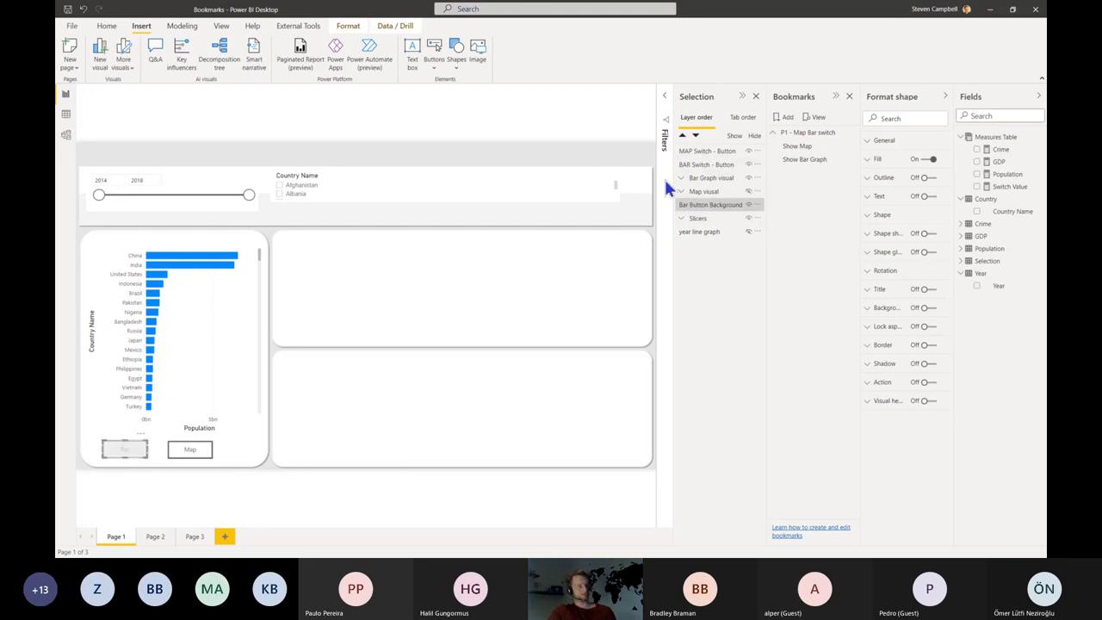
{"action": "left_click", "coordinate": [399, 466]}
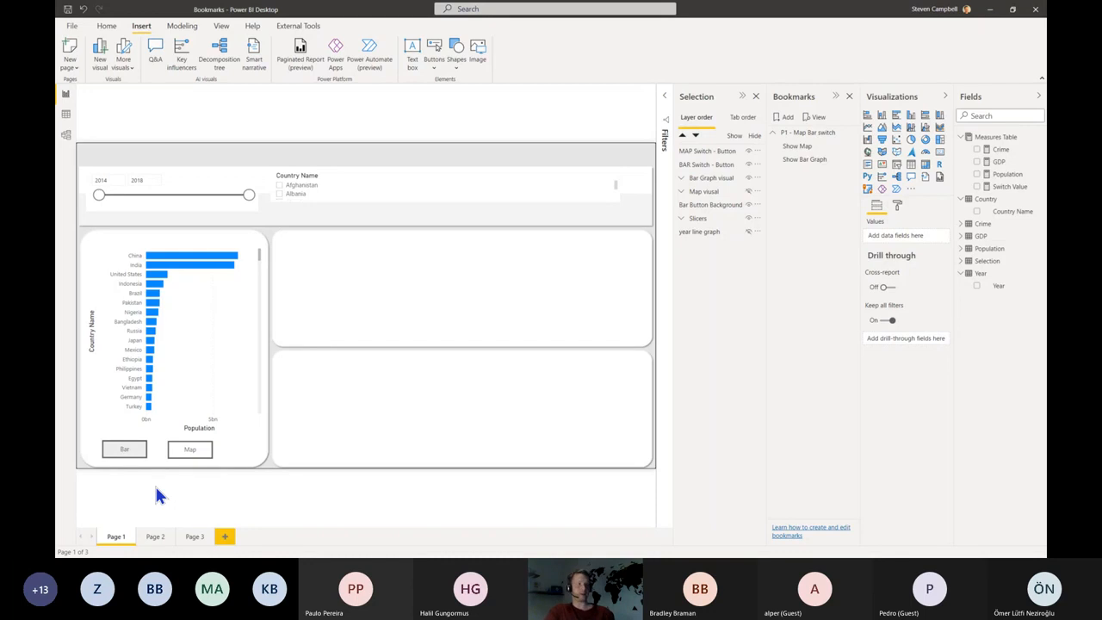
Step: Duplicate the Bar Button Background shape and rename the copy's layer as "Bar Map Background"
{"action": "left_click", "coordinate": [720, 205]}
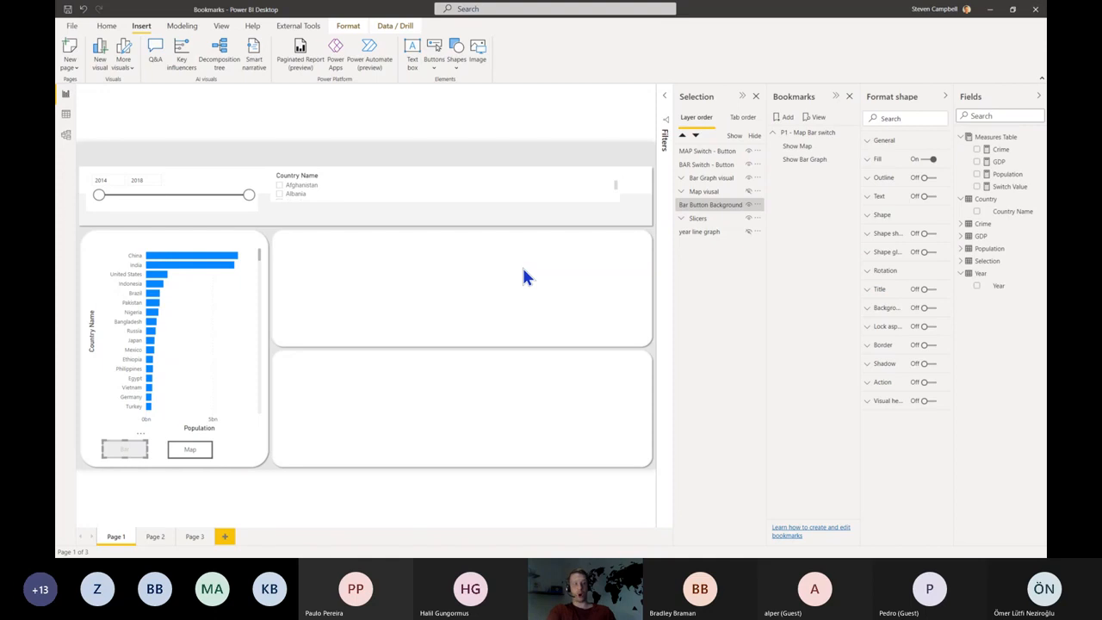
{"action": "key", "text": "ctrl+v"}
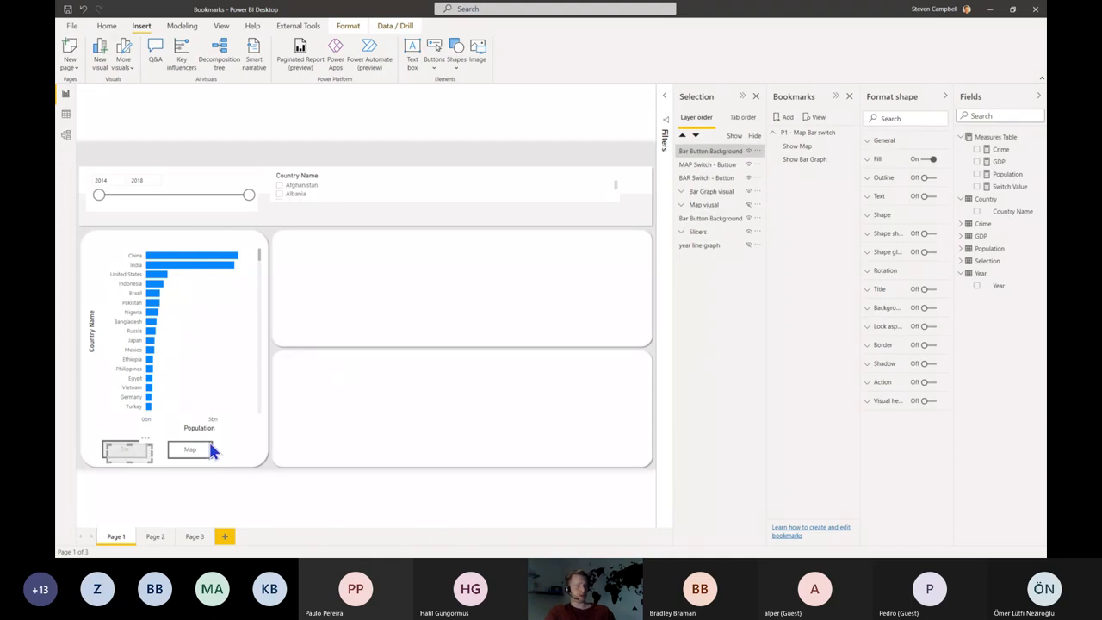
{"action": "double_click", "coordinate": [699, 151]}
{"action": "double_click", "coordinate": [699, 151]}
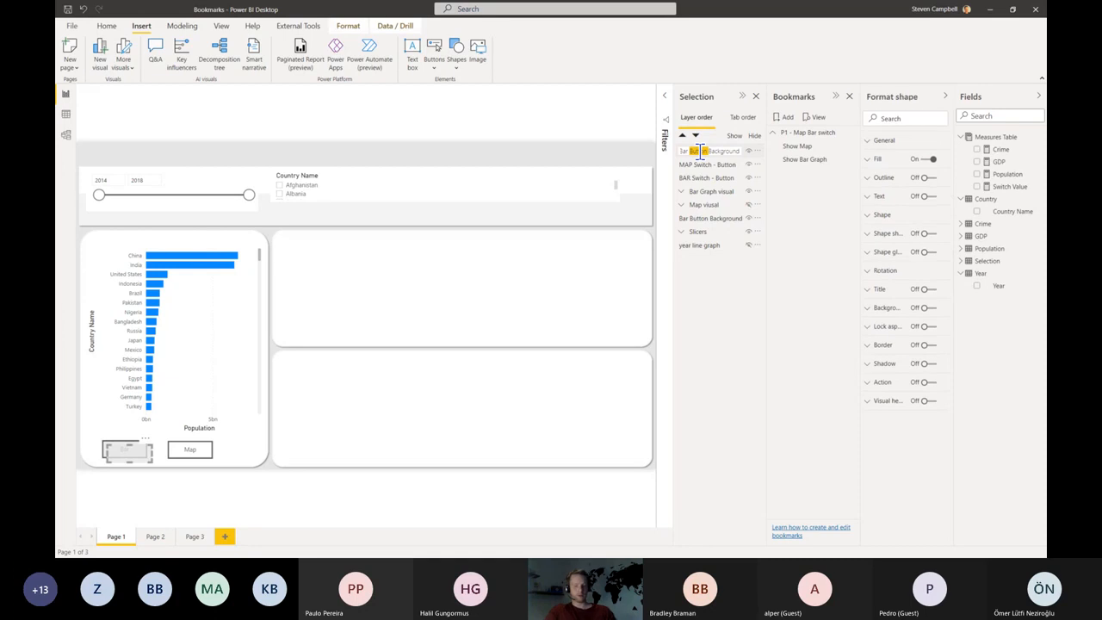
{"action": "type", "text": "Ma"}
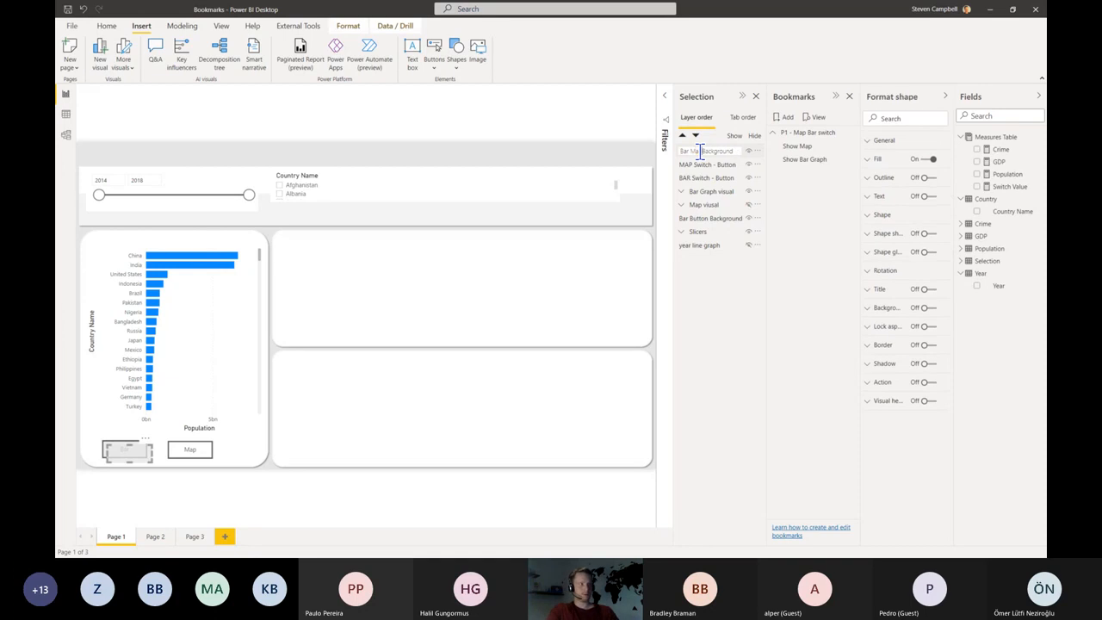
{"action": "type", "text": "p"}
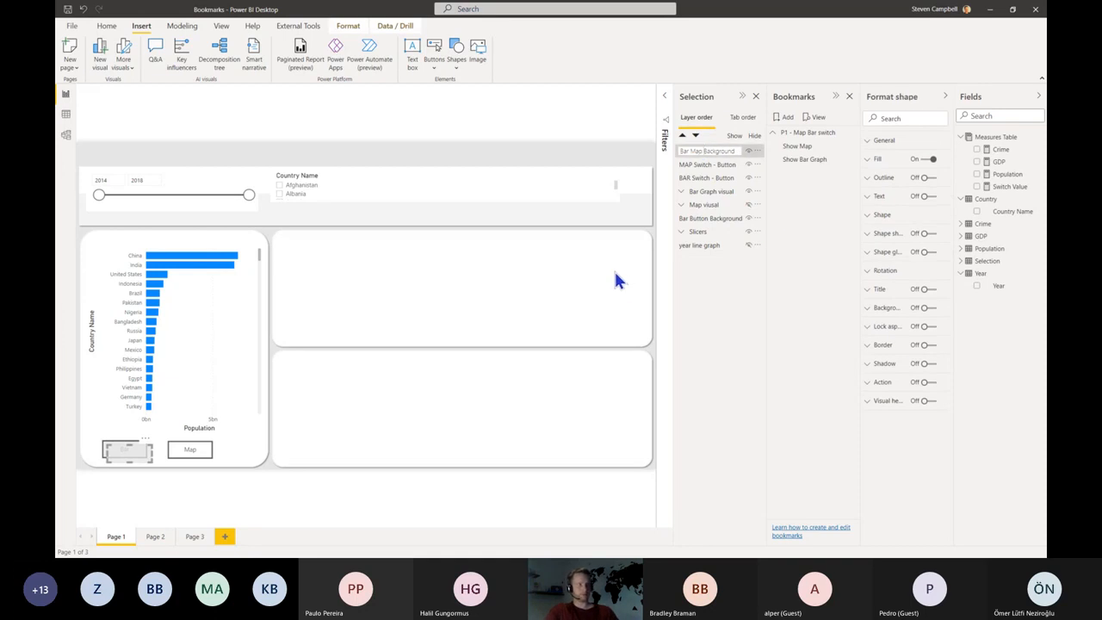
{"action": "left_click", "coordinate": [616, 279]}
Step: Position the Bar Map Background shape over the Map button and move its layer below the Map visual group
{"action": "left_click", "coordinate": [193, 449]}
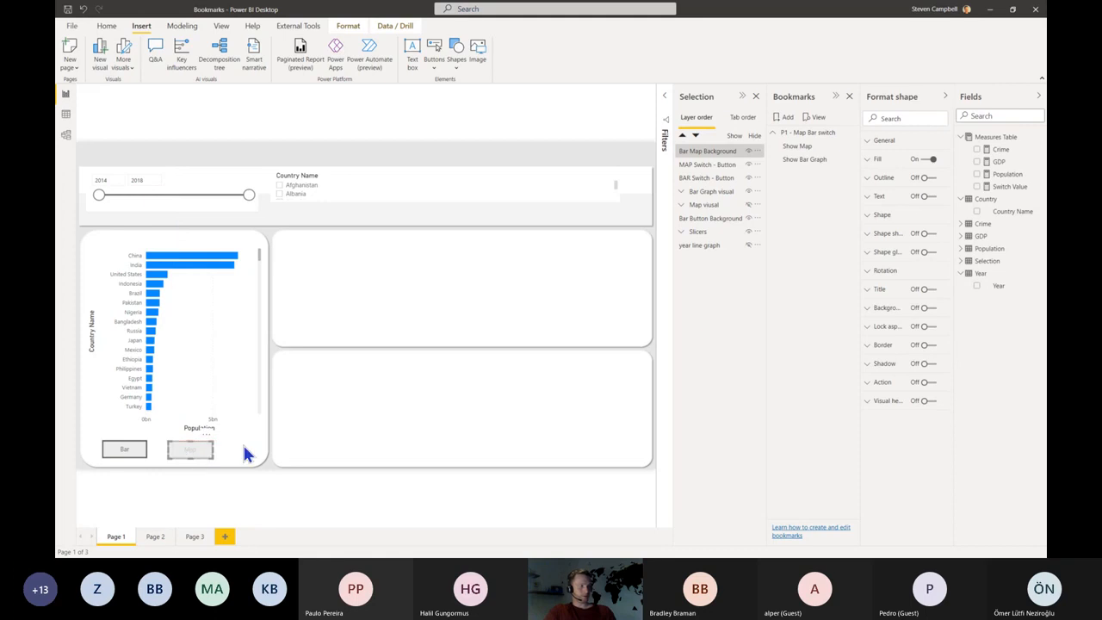
{"action": "left_click", "coordinate": [321, 424]}
{"action": "left_click_drag", "start_coordinate": [689, 157], "coordinate": [700, 211]}
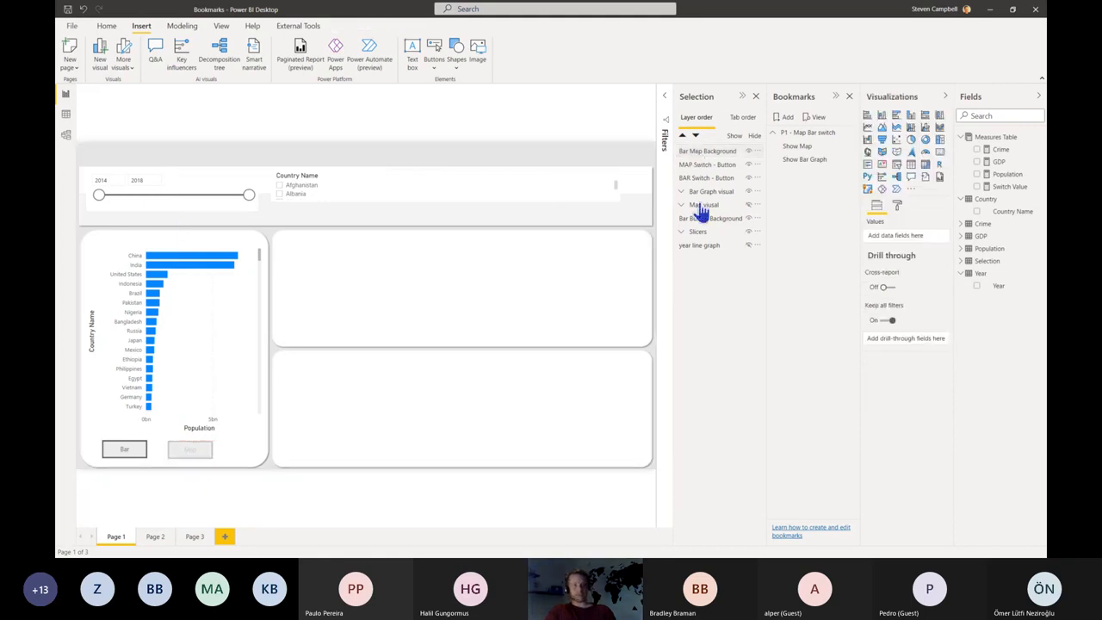
{"action": "left_click", "coordinate": [334, 429]}
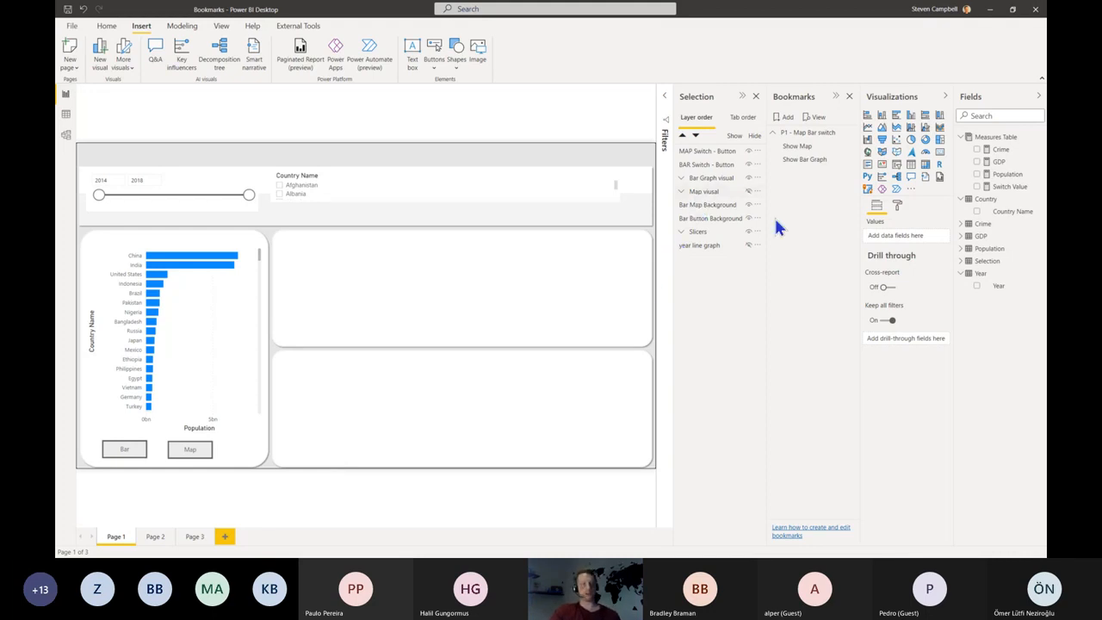
Step: Expand the Map visual and Bar Graph visual groups in the layer order to show their contents
{"action": "left_click", "coordinate": [682, 192]}
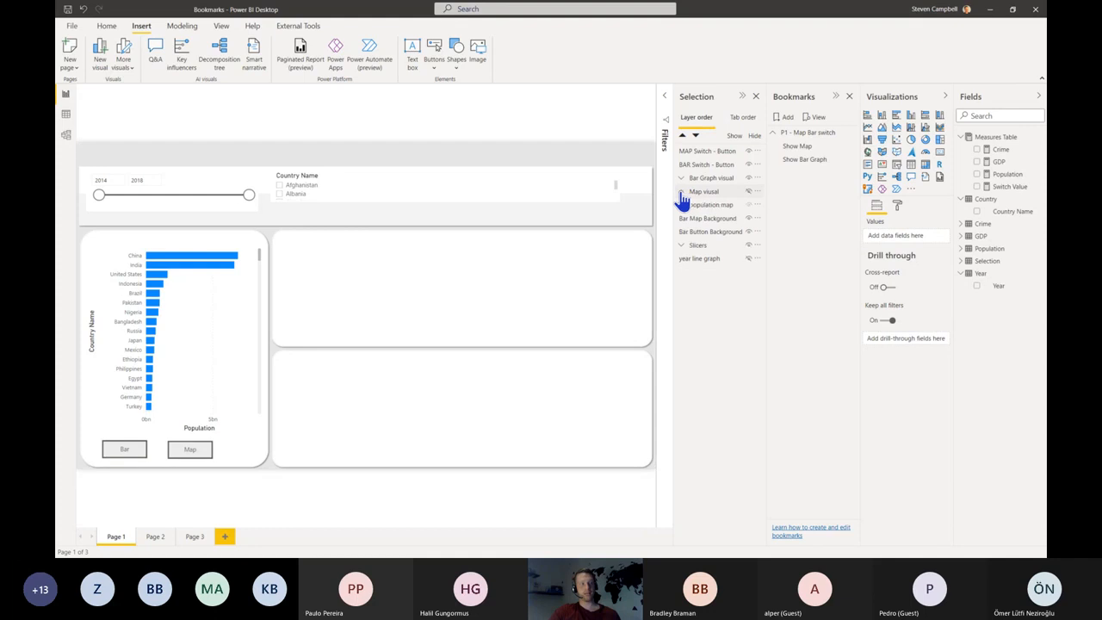
{"action": "left_click", "coordinate": [681, 176]}
{"action": "left_click", "coordinate": [682, 179]}
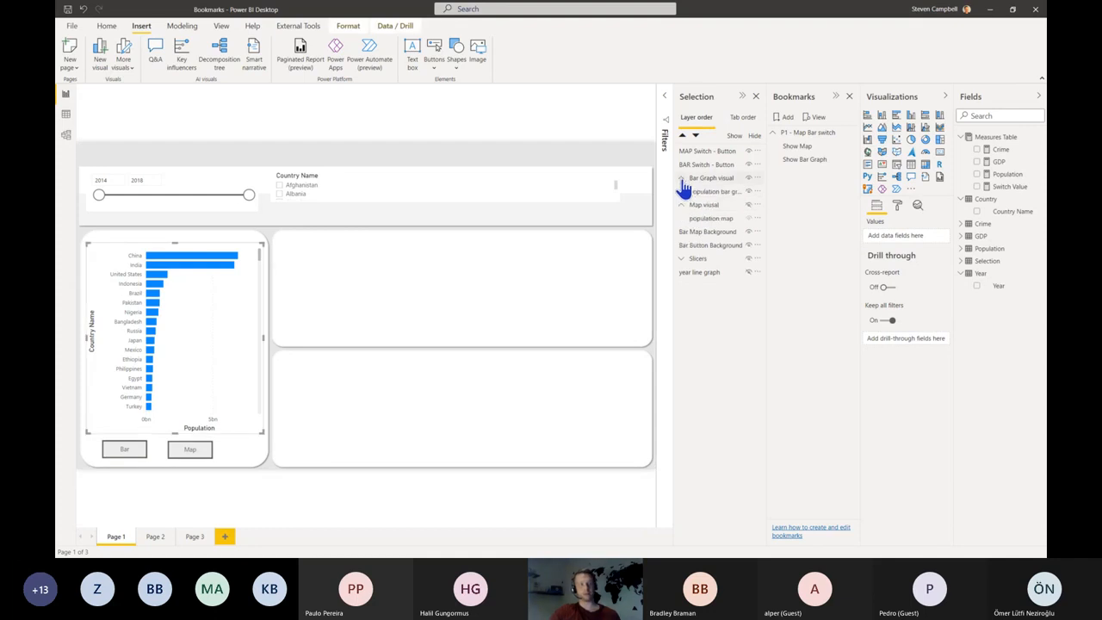
{"action": "left_click", "coordinate": [726, 178]}
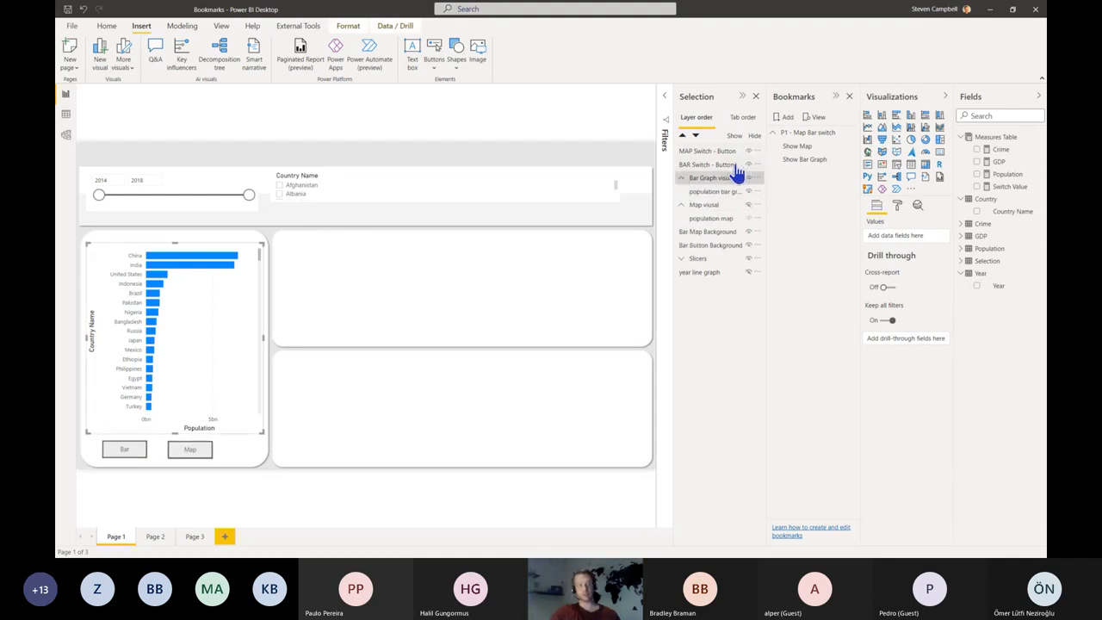
Step: Move the Bar Map Background layer into the Bar Graph visual group and rename the ungrouped background layer as "Map Button Background"
{"action": "left_click_drag", "start_coordinate": [716, 233], "coordinate": [684, 246]}
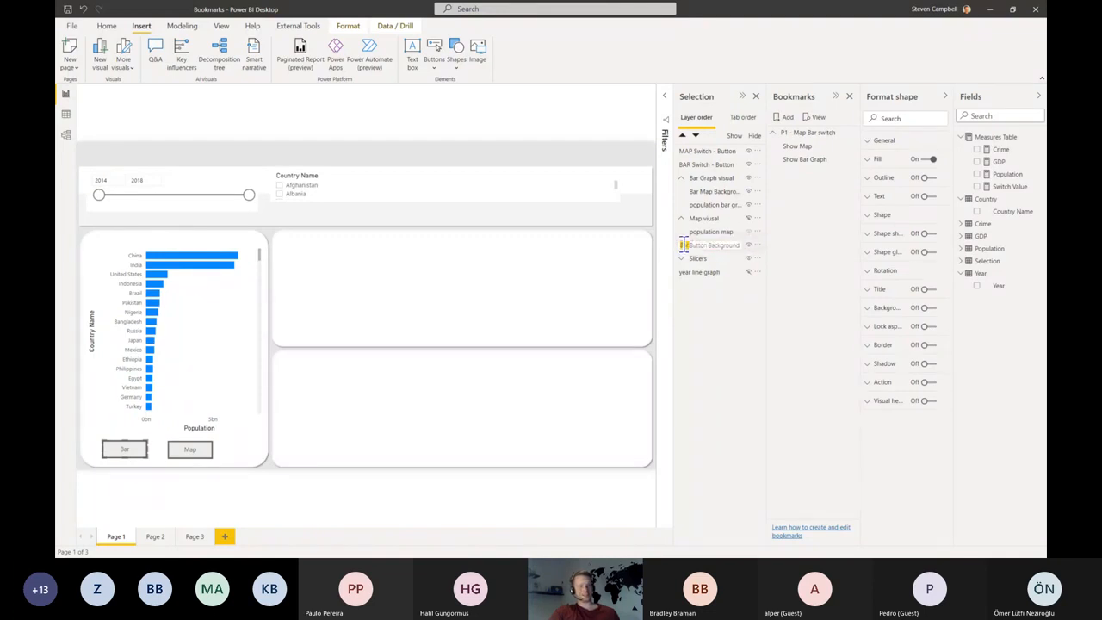
{"action": "type", "text": "Map"}
{"action": "key", "text": "Return"}
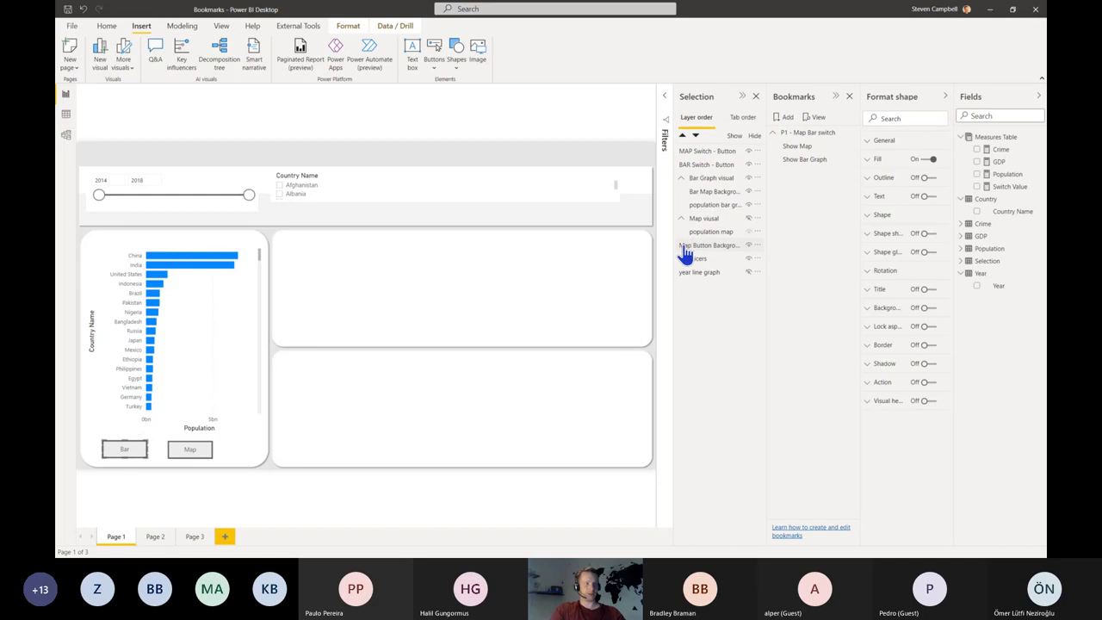
Step: Swap the backgrounds so the Map button's shape is in the Map visual group, and rename that shape's layer as "Map Button Background"
{"action": "mouse_move", "coordinate": [714, 249]}
{"action": "left_mouse_down"}
{"action": "mouse_move", "coordinate": [724, 236]}
{"action": "mouse_move", "coordinate": [705, 221]}
{"action": "mouse_move", "coordinate": [711, 197]}
{"action": "mouse_move", "coordinate": [710, 240]}
{"action": "mouse_move", "coordinate": [698, 240]}
{"action": "left_mouse_up"}
{"action": "double_click", "coordinate": [696, 234]}
{"action": "left_click", "coordinate": [696, 232]}
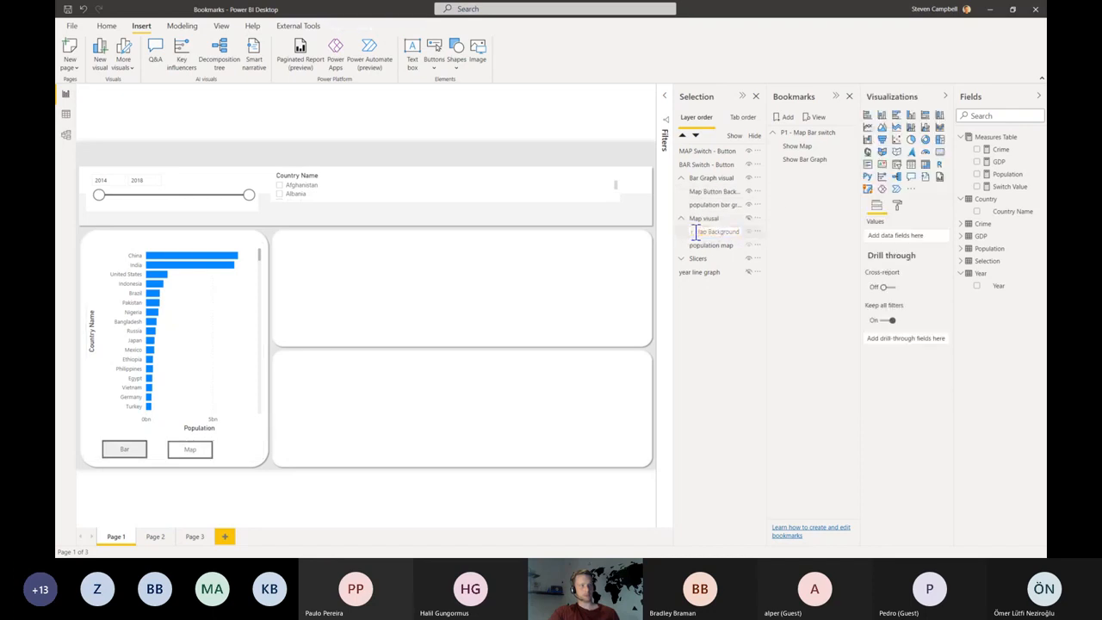
{"action": "key", "text": "Delete"}
{"action": "key", "text": "Delete"}
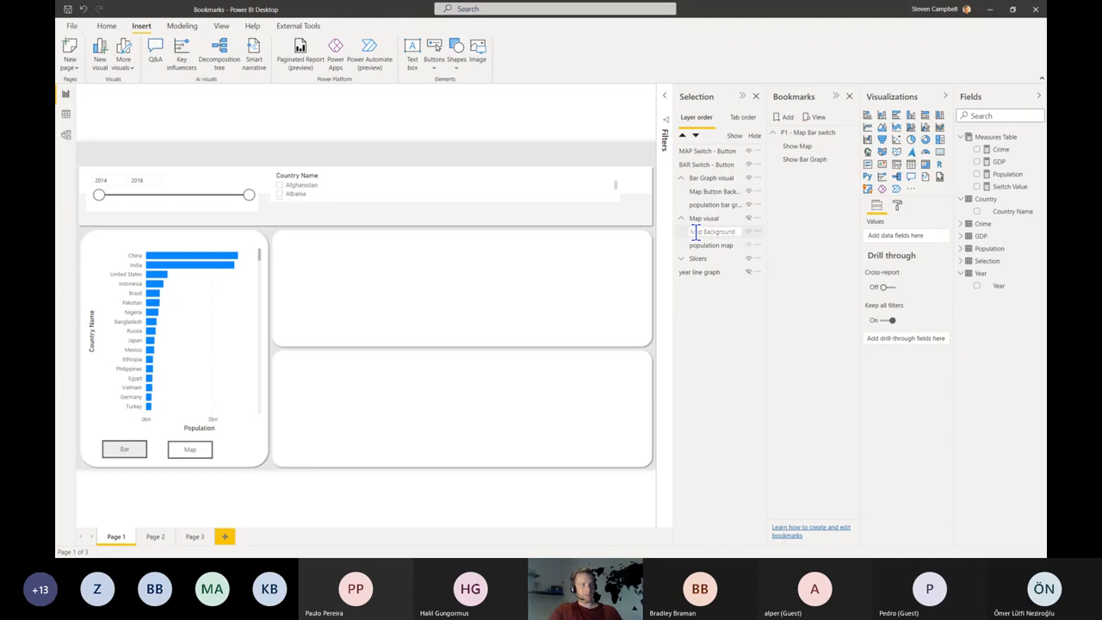
{"action": "type", "text": "Button"}
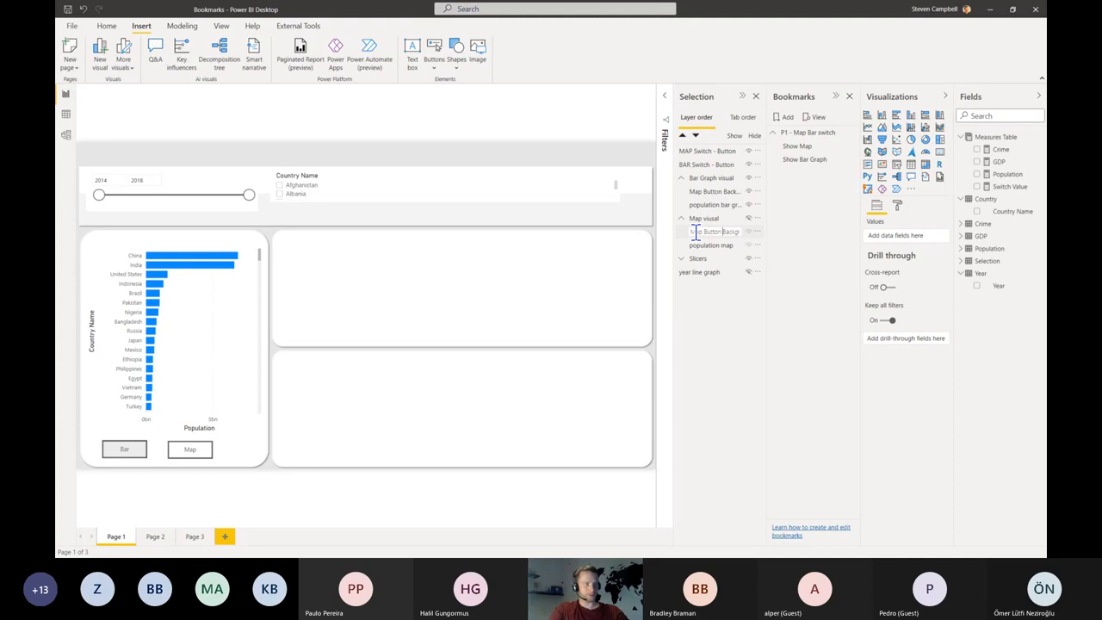
{"action": "key", "text": "Return"}
Step: Rename the background layer inside the Bar Graph visual group as "Bar Button Background"
{"action": "double_click", "coordinate": [694, 191]}
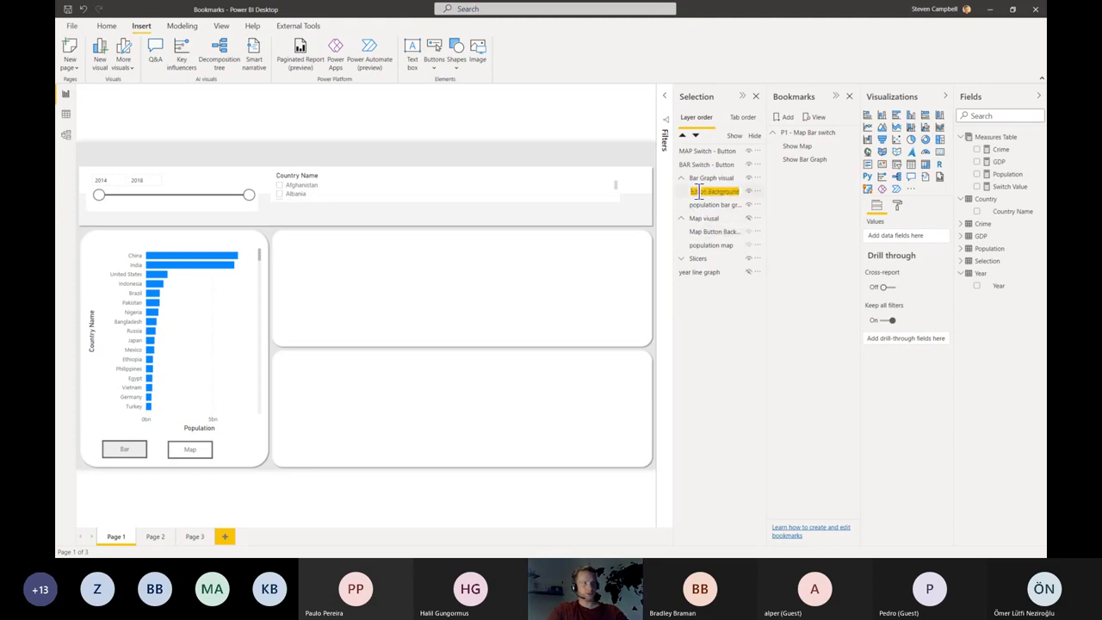
{"action": "left_click", "coordinate": [692, 192]}
{"action": "key", "text": "Home"}
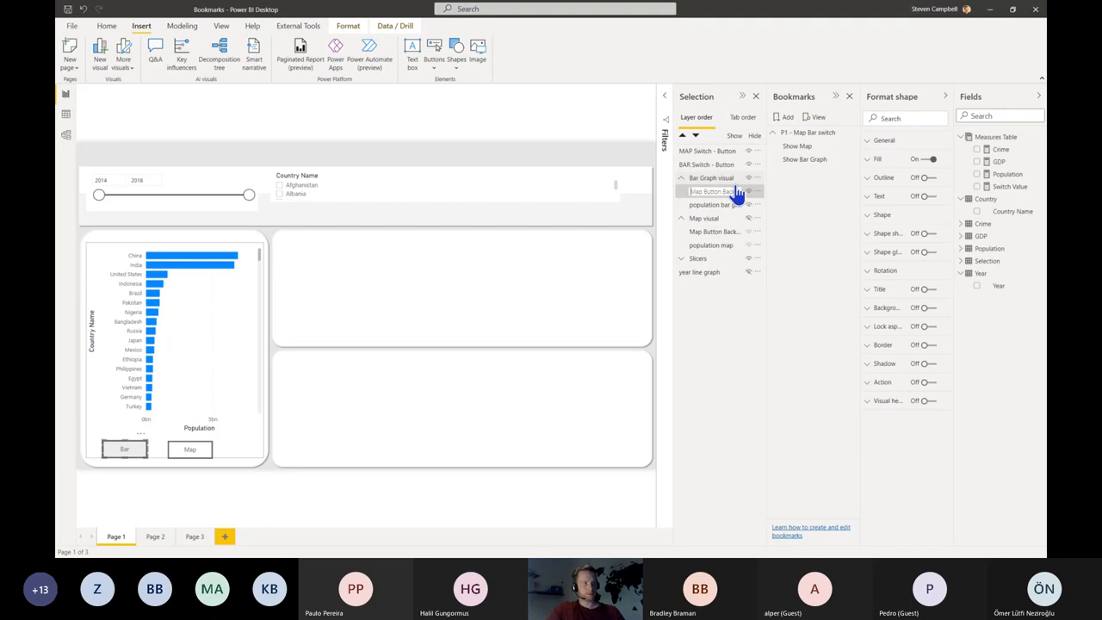
{"action": "key", "text": "shift+Right"}
{"action": "key", "text": "shift+Right"}
{"action": "key", "text": "shift+Right"}
{"action": "type", "text": "Bar"}
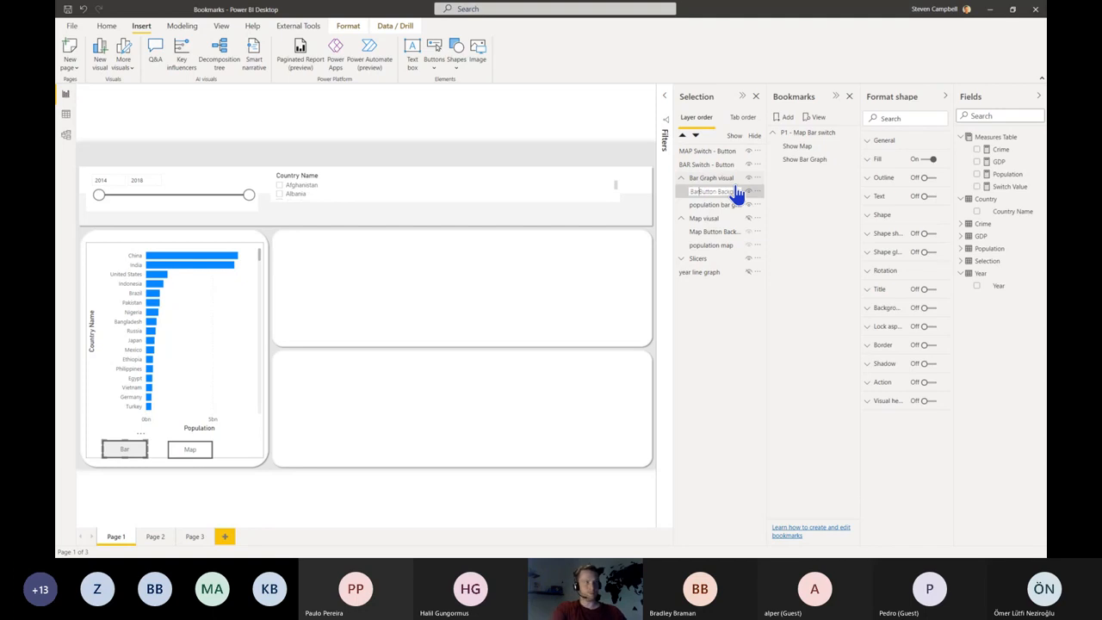
{"action": "key", "text": "Return"}
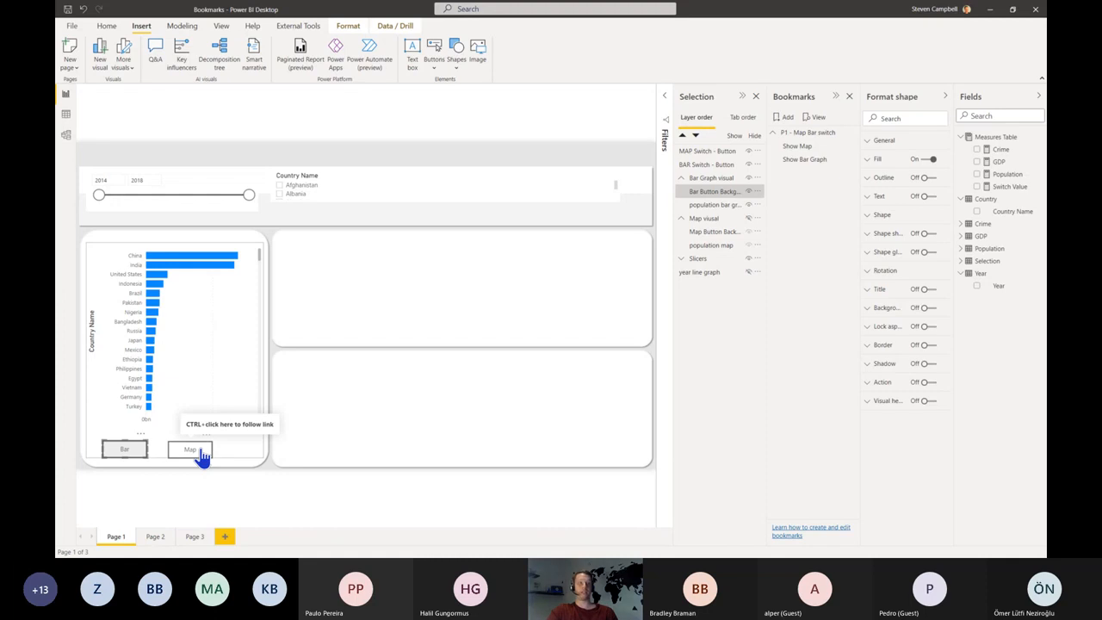
Step: Test the Map button by following its link to the Show Map bookmark
{"action": "left_click", "coordinate": [704, 220]}
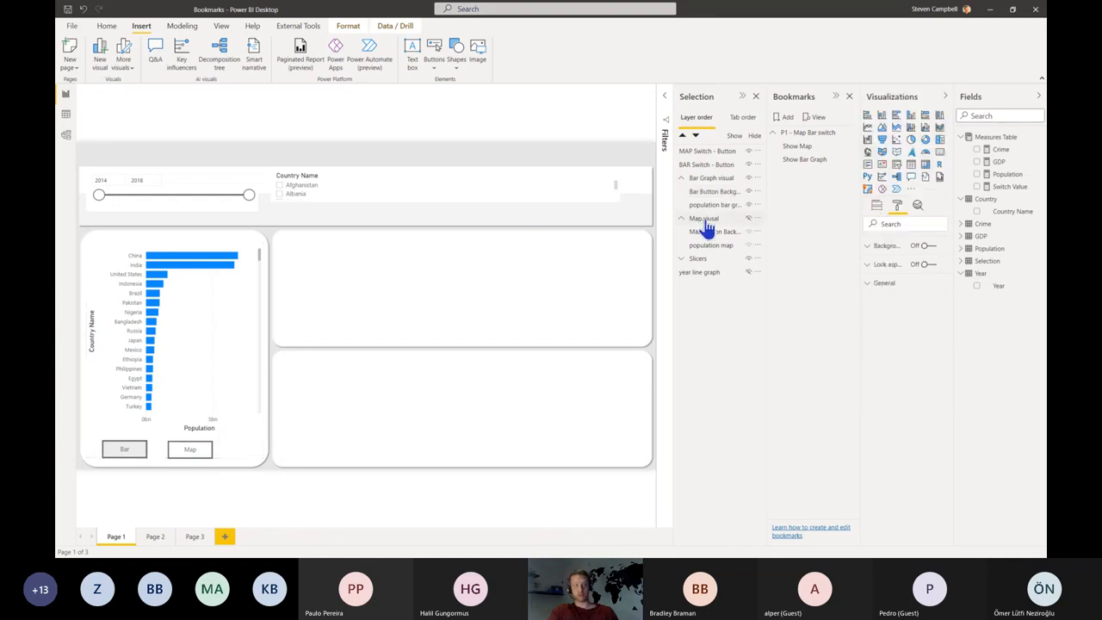
{"action": "left_click", "coordinate": [195, 456]}
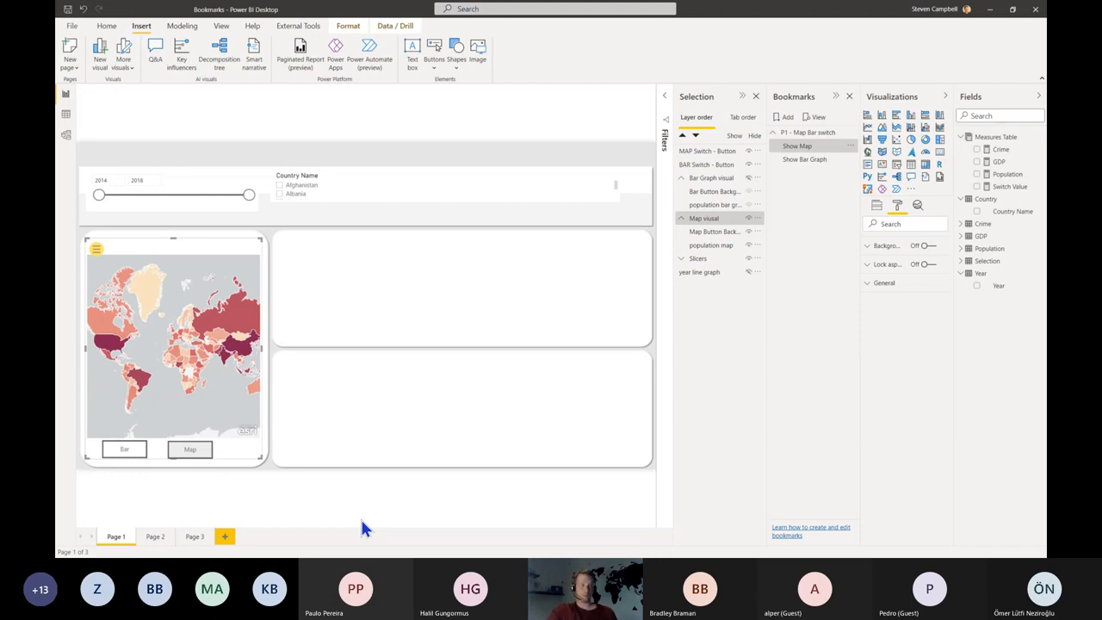
Step: Collapse the Map visual and Bar Graph visual groups and group the MAP Switch and BAR Switch buttons together
{"action": "left_click", "coordinate": [682, 218]}
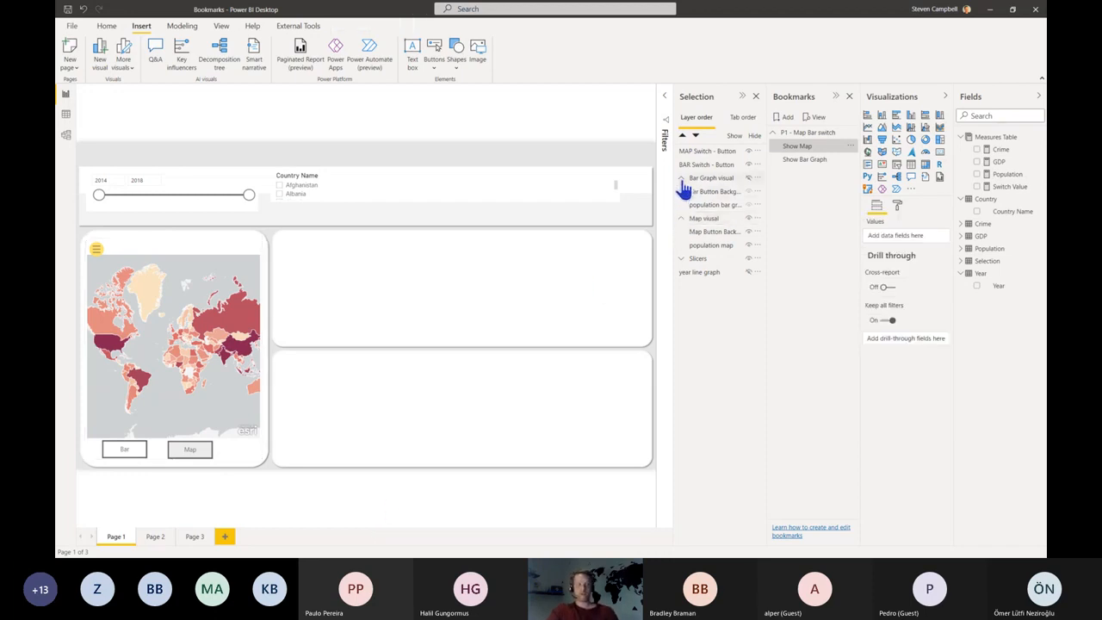
{"action": "left_click", "coordinate": [681, 179]}
{"action": "left_click", "coordinate": [681, 191]}
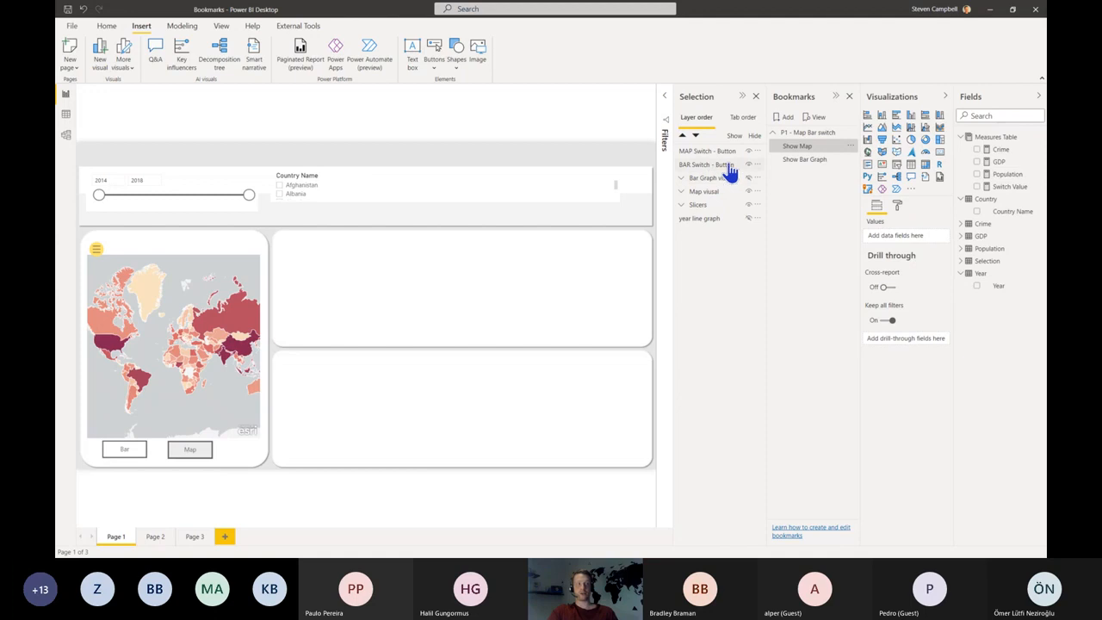
{"action": "left_click", "coordinate": [730, 164]}
{"action": "left_click", "coordinate": [729, 152], "text": "ctrl"}
{"action": "right_click", "coordinate": [730, 165]}
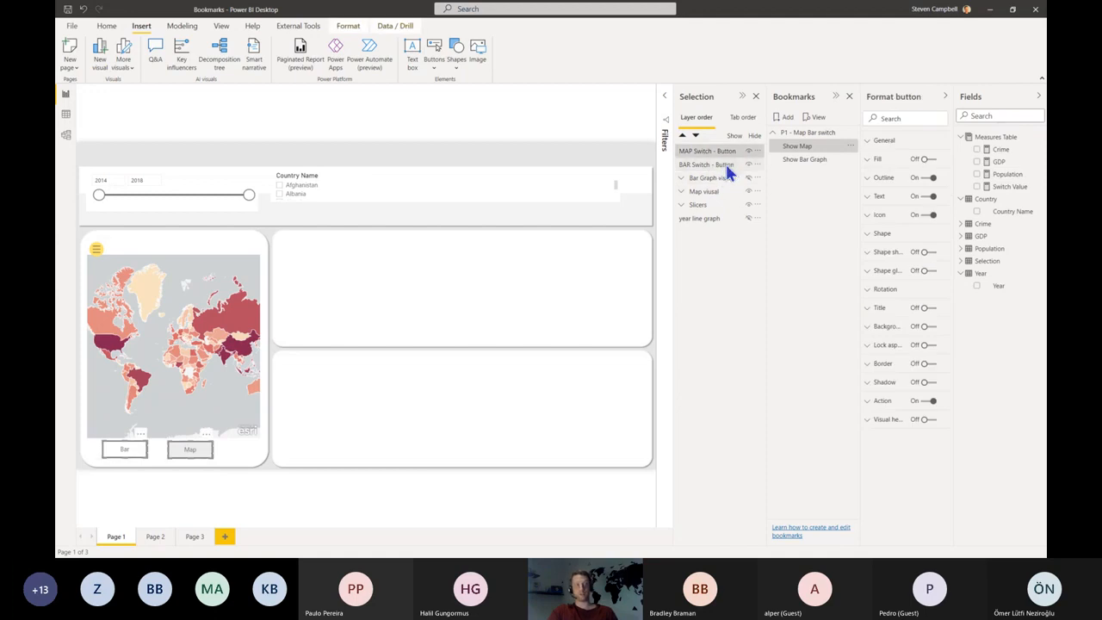
{"action": "mouse_move", "coordinate": [757, 175]}
{"action": "left_click", "coordinate": [829, 171]}
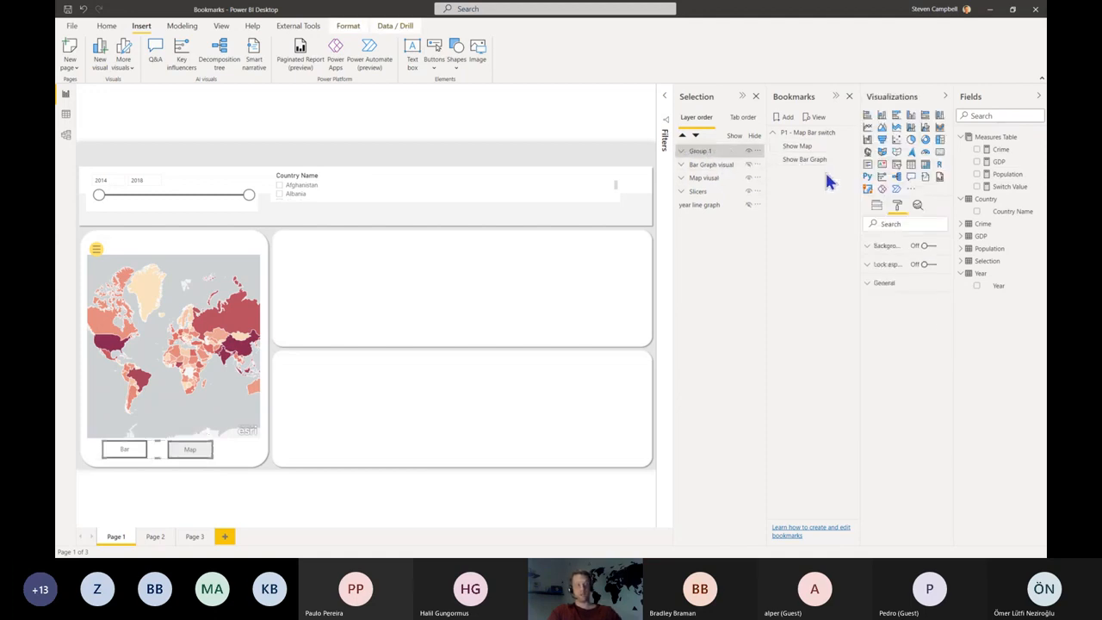
Step: Rename the new button group as "Switch Buttons"
{"action": "double_click", "coordinate": [699, 150]}
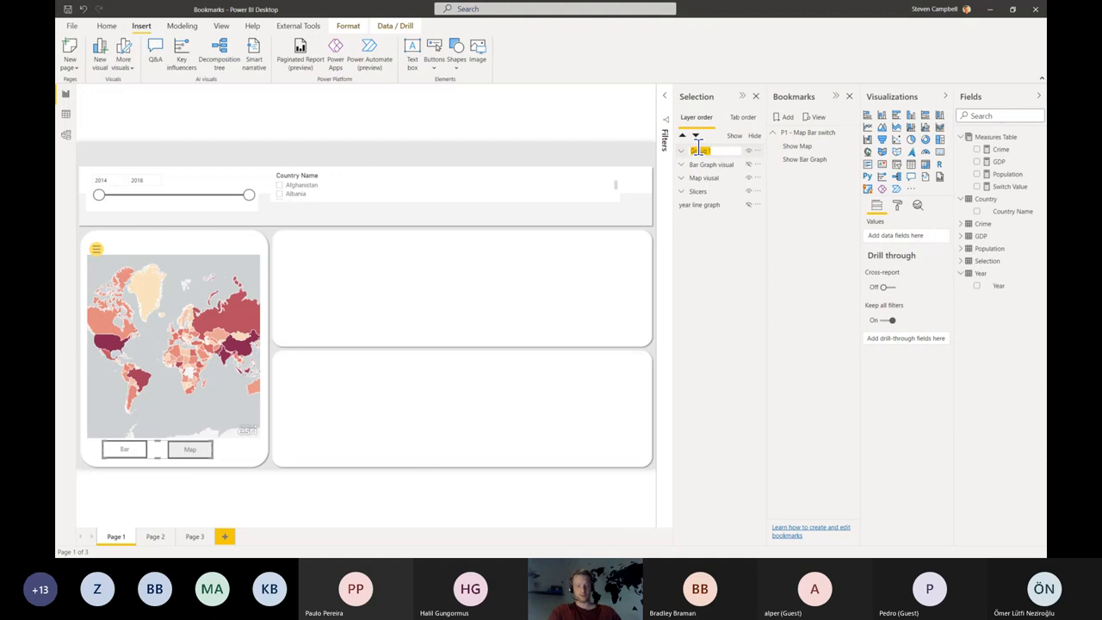
{"action": "type", "text": "Switch B"}
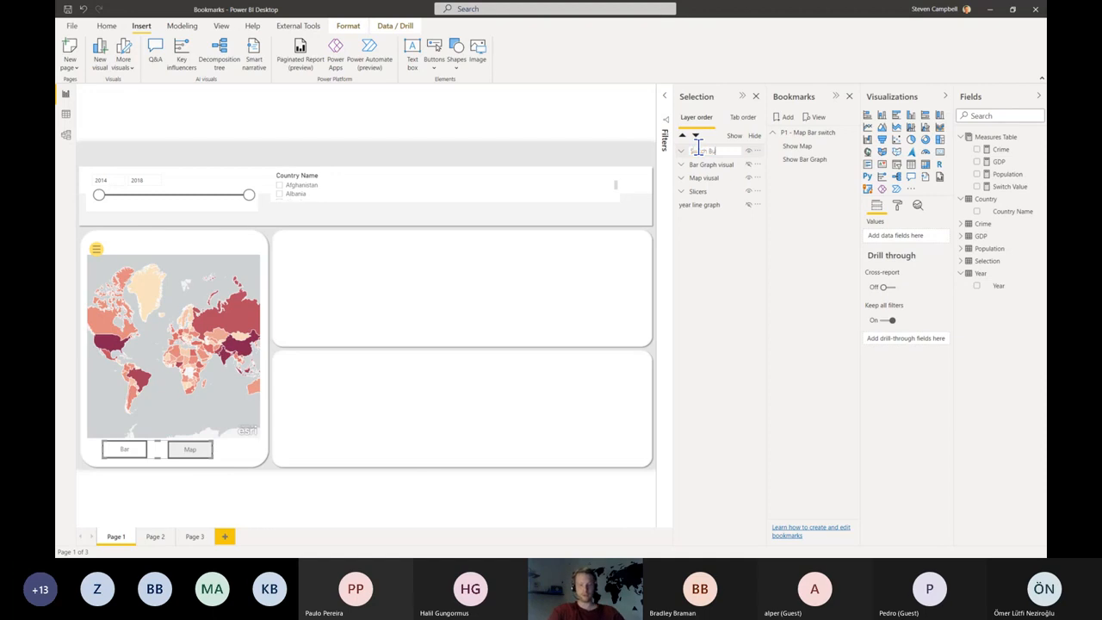
{"action": "type", "text": "uttons"}
{"action": "key", "text": "Return"}
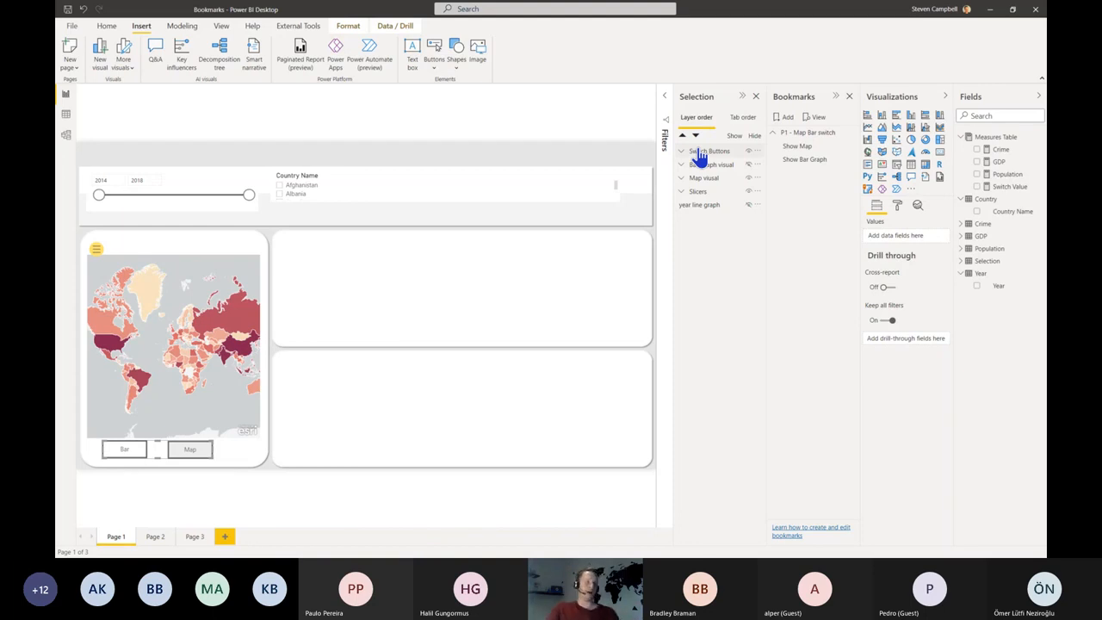
{"action": "left_click", "coordinate": [699, 153]}
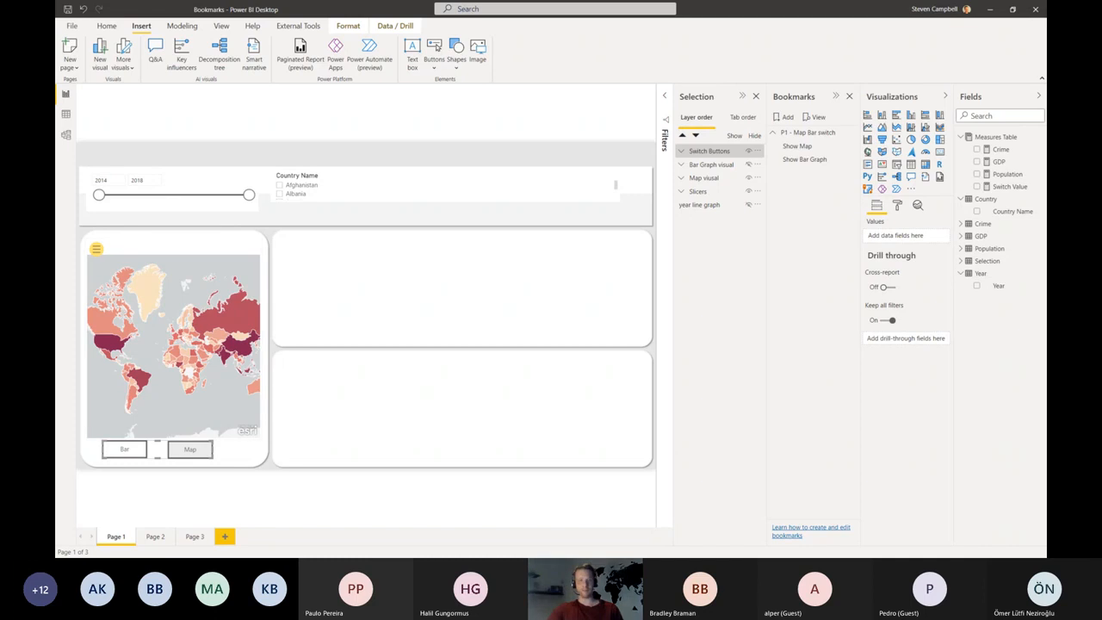
Step: Switch to the browser's Whatcom County COVID-19 Data page and examine the embedded state dashboard, dismissing its share pop-up
{"action": "left_click_drag", "start_coordinate": [57, 241], "coordinate": [423, 3]}
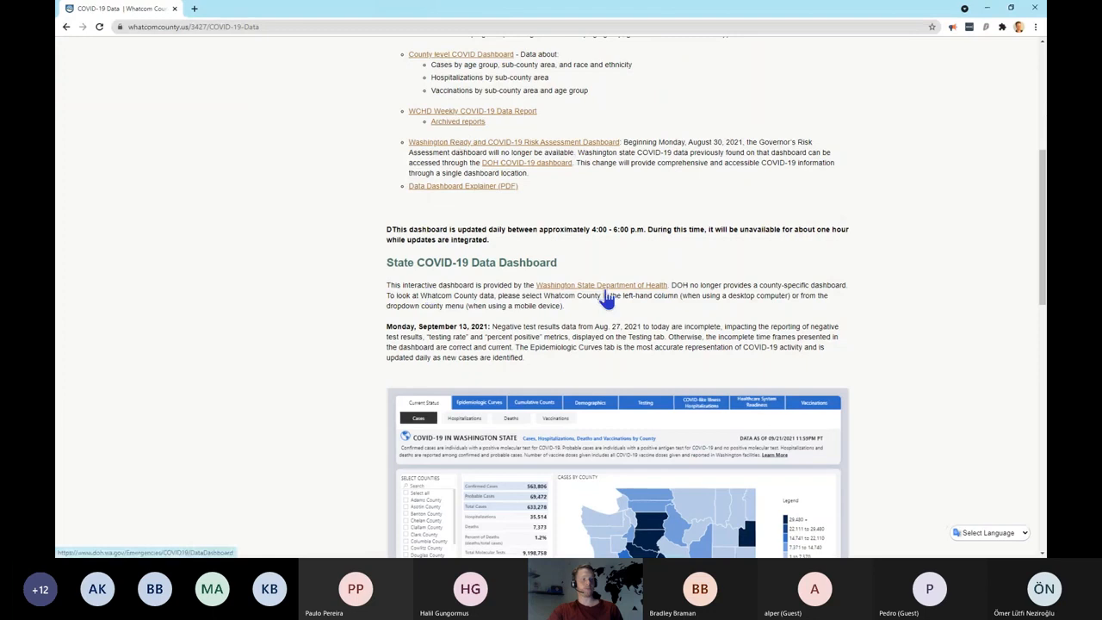
{"action": "scroll", "coordinate": [605, 288], "scroll_direction": "down", "scroll_amount": 3}
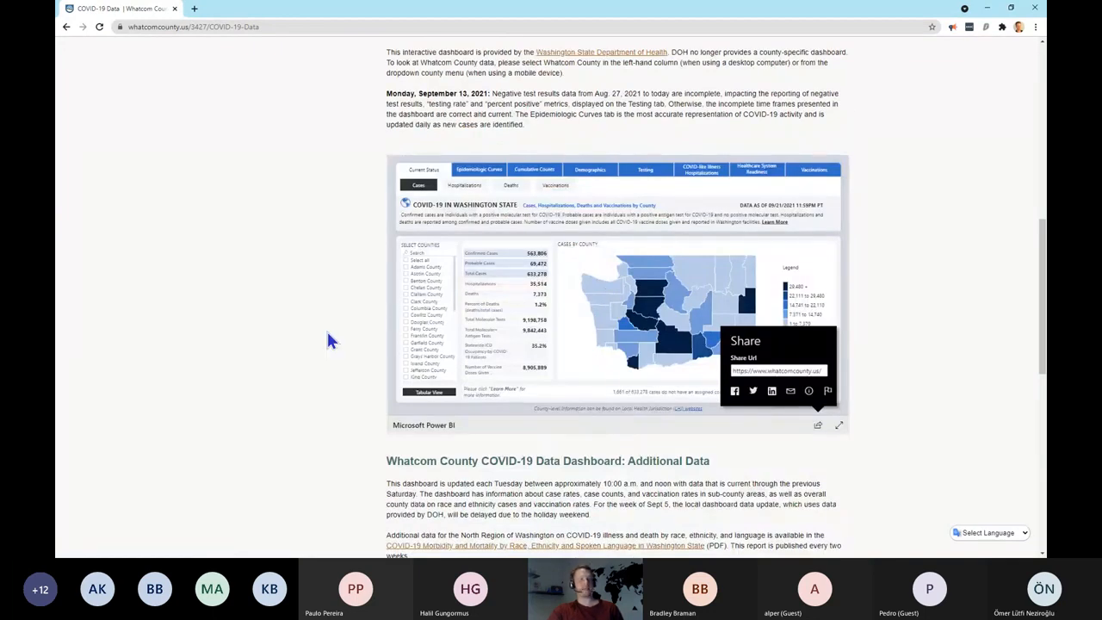
{"action": "left_click", "coordinate": [818, 425]}
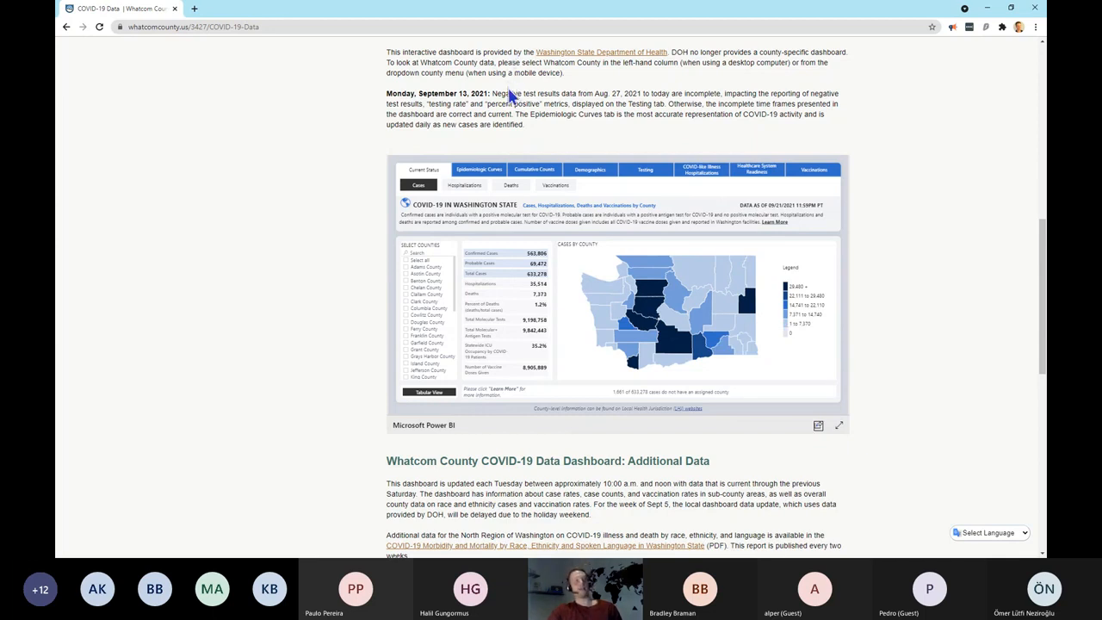
Step: Examine how the embedded COVID-19 dashboard switches between its Current Status, Epidemiologic Curves, Cumulative Counts, Demographics, Hospitalizations, Cases and Vaccinations views
{"action": "left_click", "coordinate": [487, 169]}
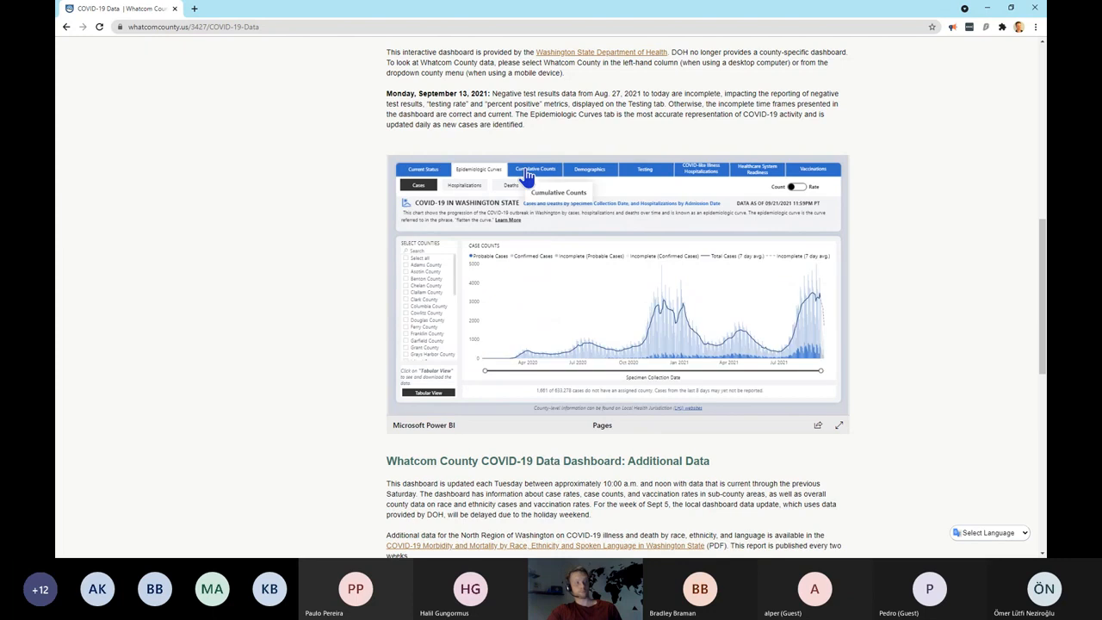
{"action": "left_click", "coordinate": [528, 172]}
{"action": "left_click", "coordinate": [583, 177]}
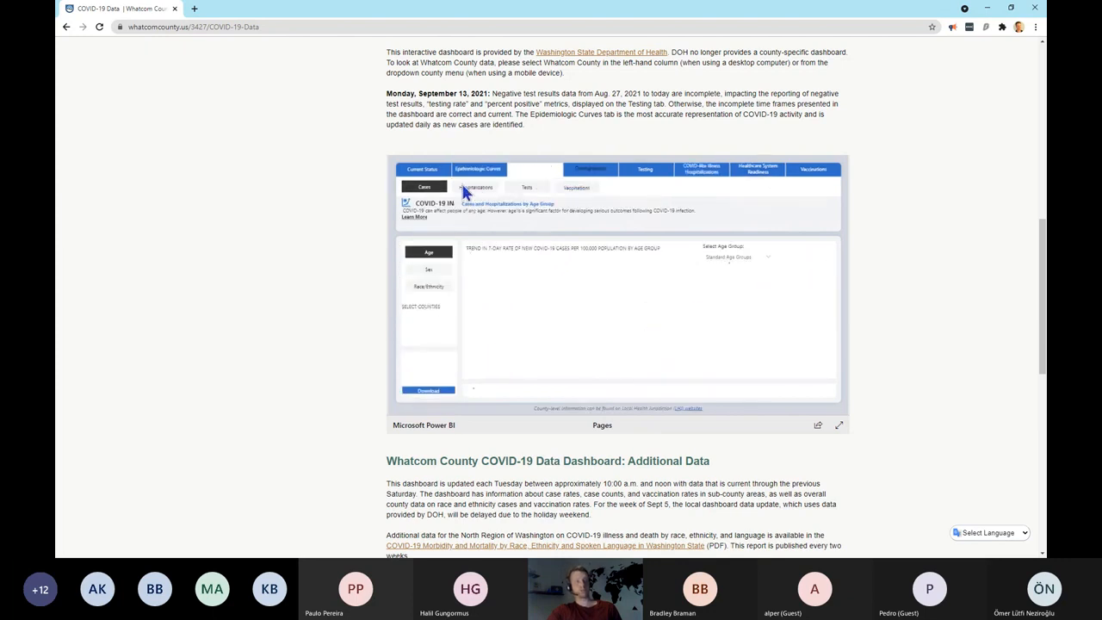
{"action": "left_click", "coordinate": [426, 172]}
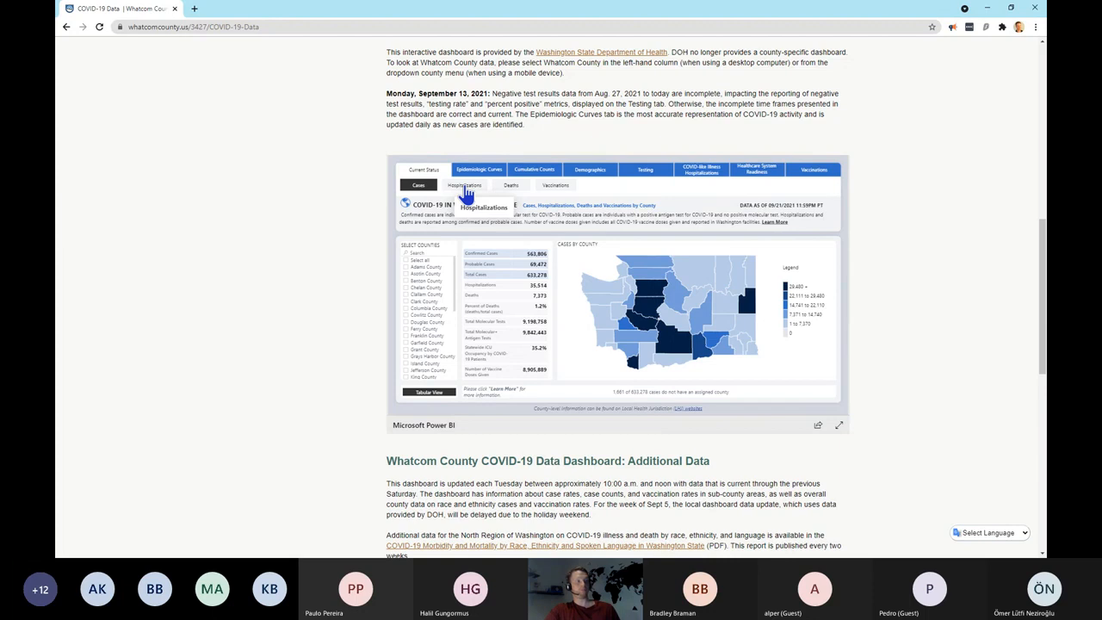
{"action": "left_click", "coordinate": [465, 188]}
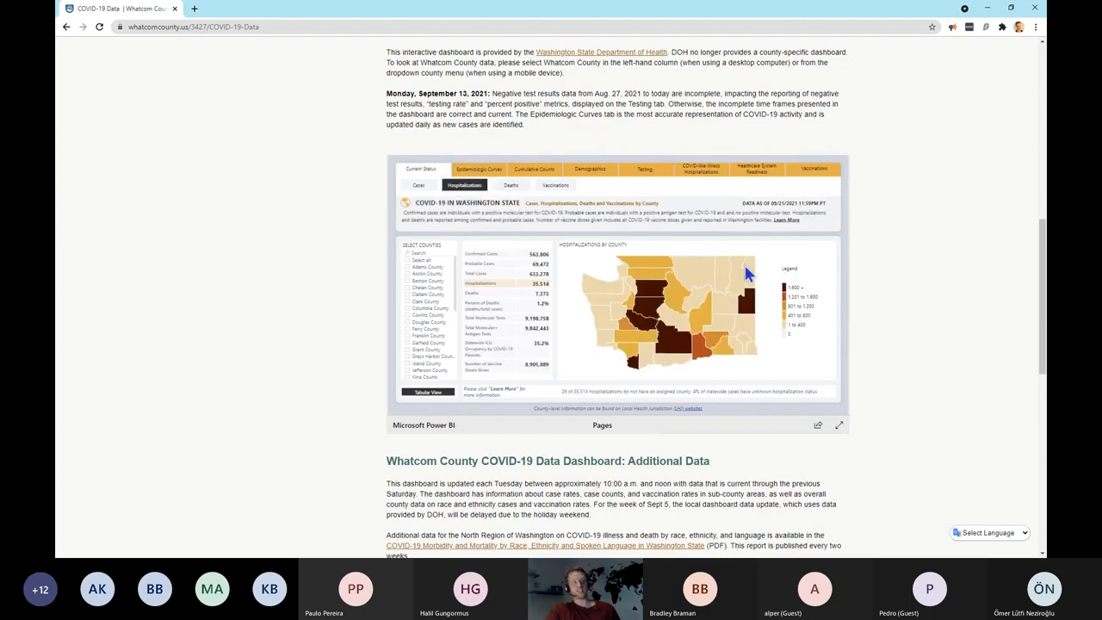
{"action": "left_click", "coordinate": [420, 186]}
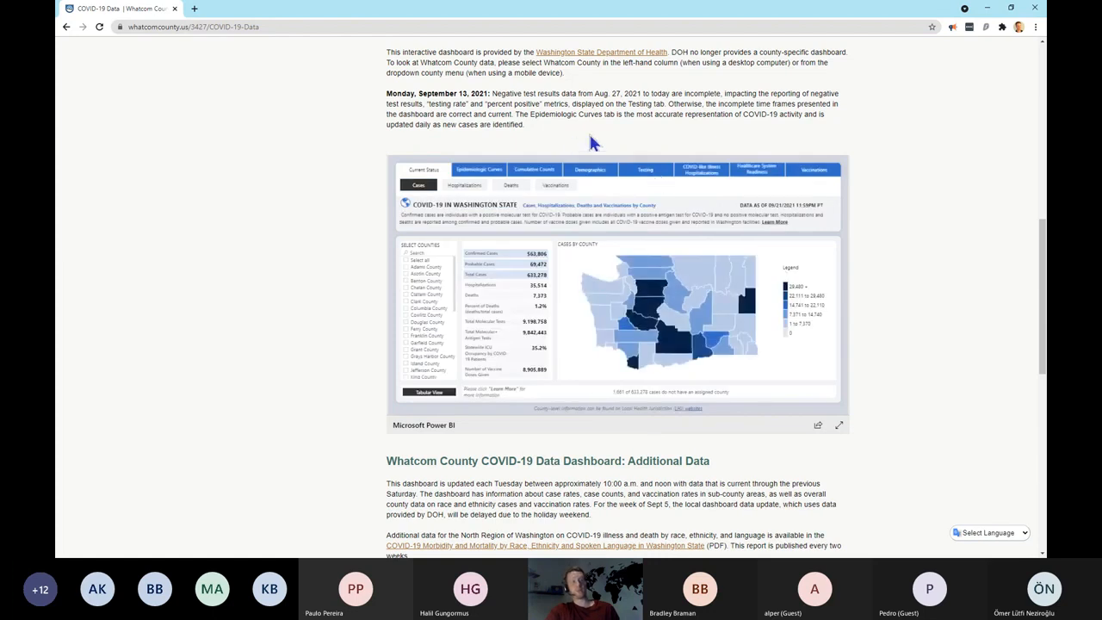
{"action": "left_click", "coordinate": [560, 189]}
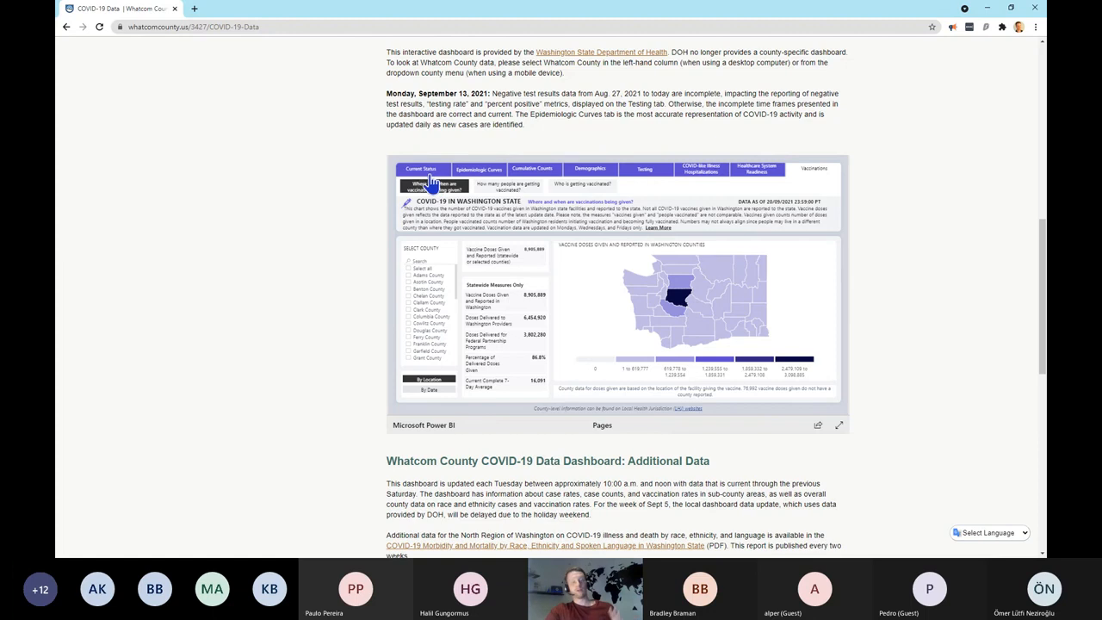
{"action": "left_click", "coordinate": [428, 173]}
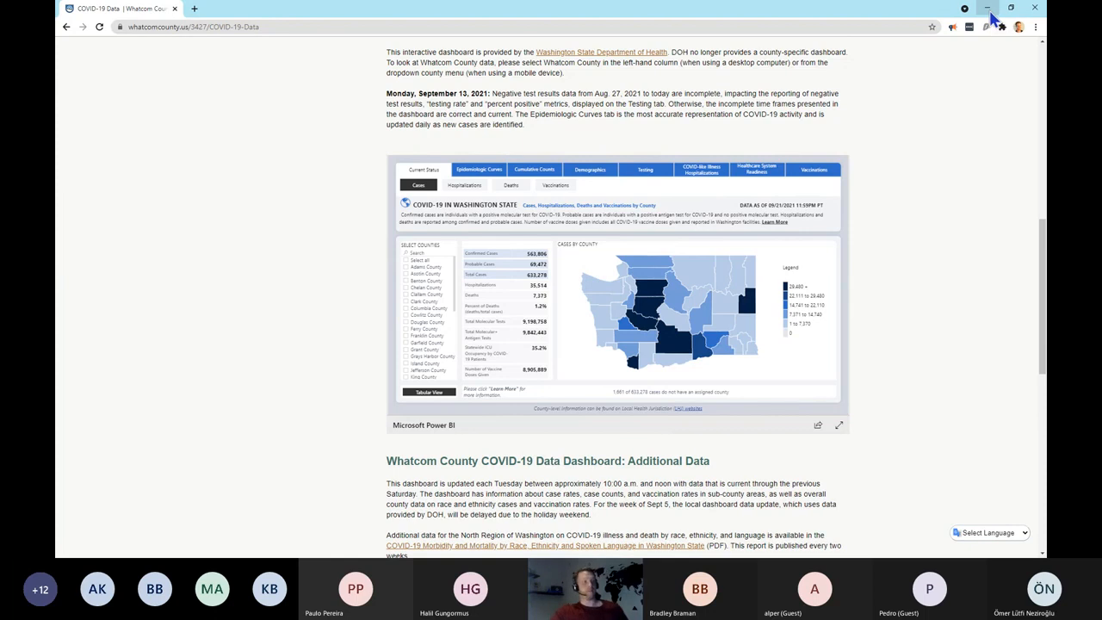
Step: Switch back to Power BI Desktop, go to Page 2 and examine the Selection table's data
{"action": "left_click", "coordinate": [989, 11]}
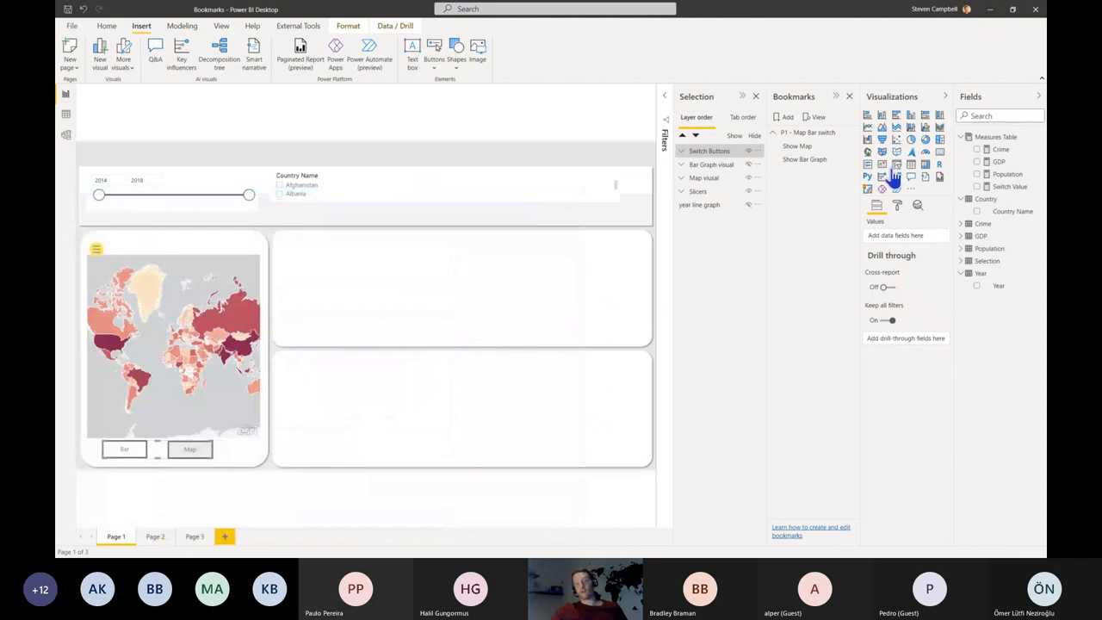
{"action": "left_click", "coordinate": [152, 537]}
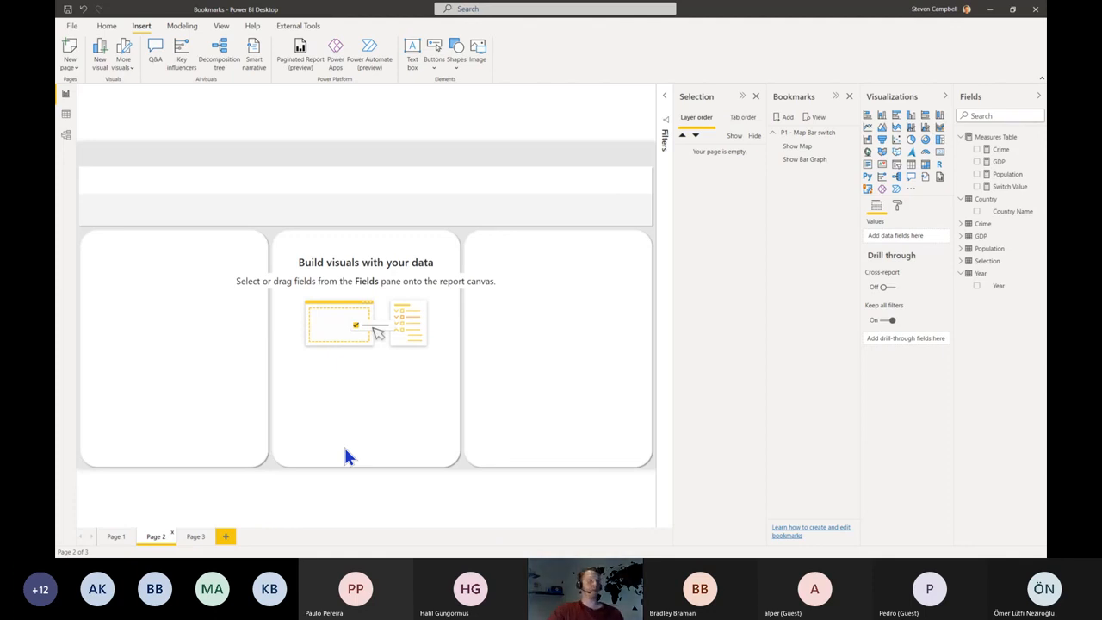
{"action": "left_click", "coordinate": [70, 116]}
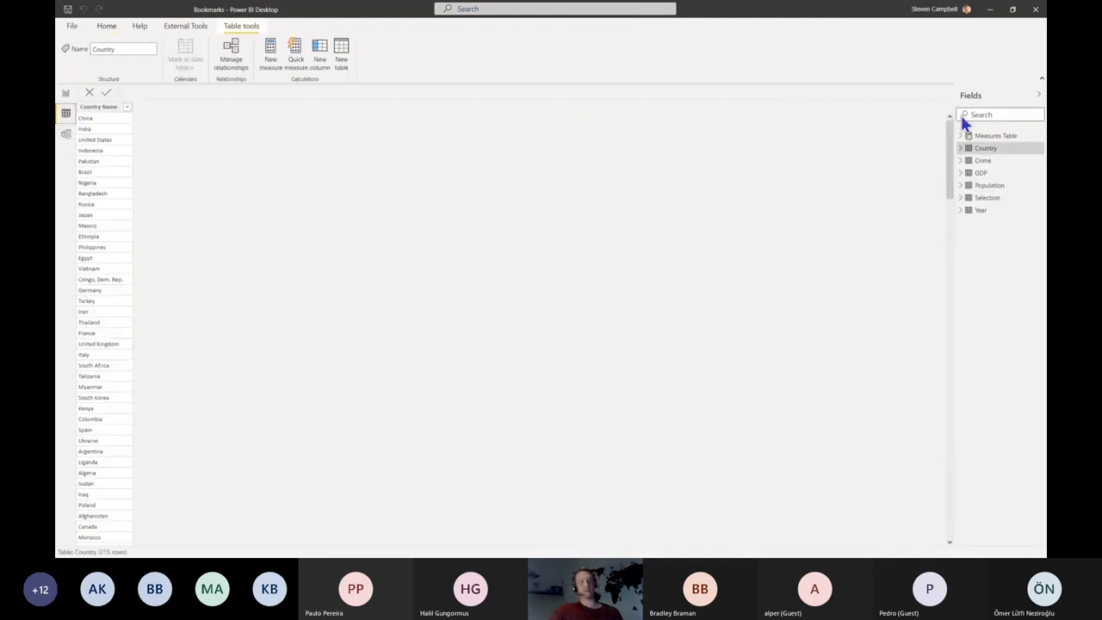
{"action": "left_click", "coordinate": [988, 197]}
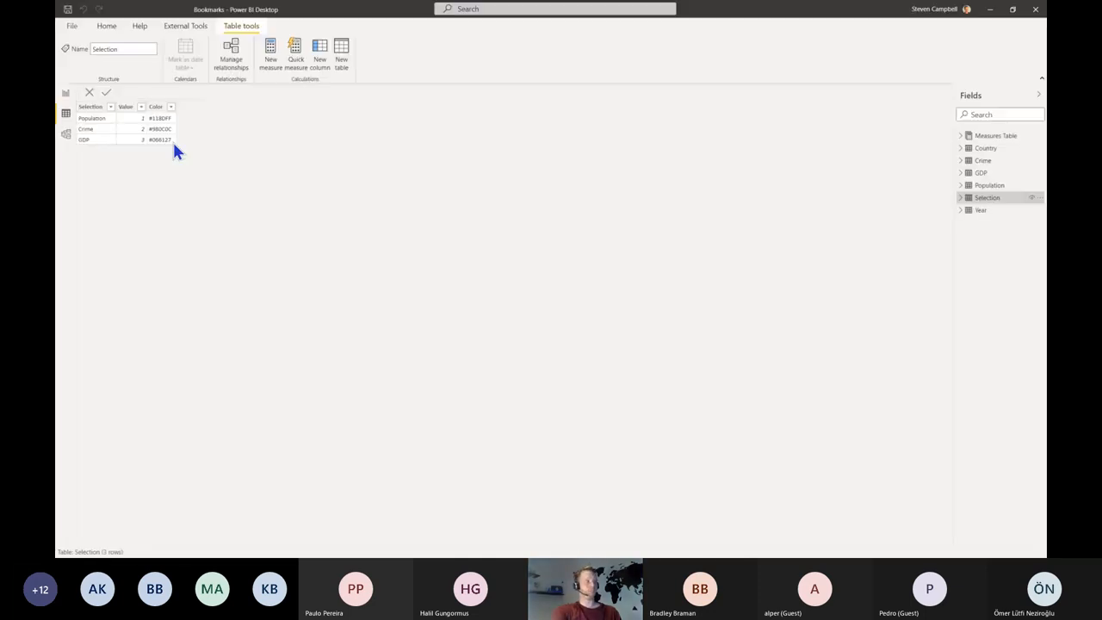
Step: Return to the report view and examine the Switch Value measure's formula, including its SELECTEDVALUE variable and SWITCH branches, then collapse it
{"action": "left_click", "coordinate": [67, 94]}
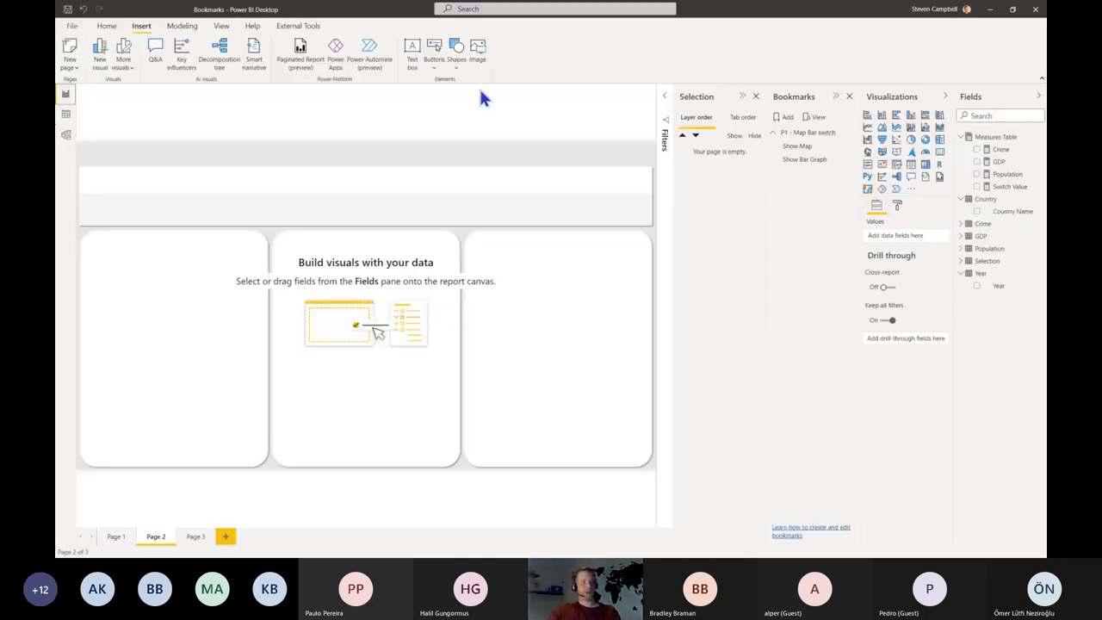
{"action": "left_click", "coordinate": [1007, 186]}
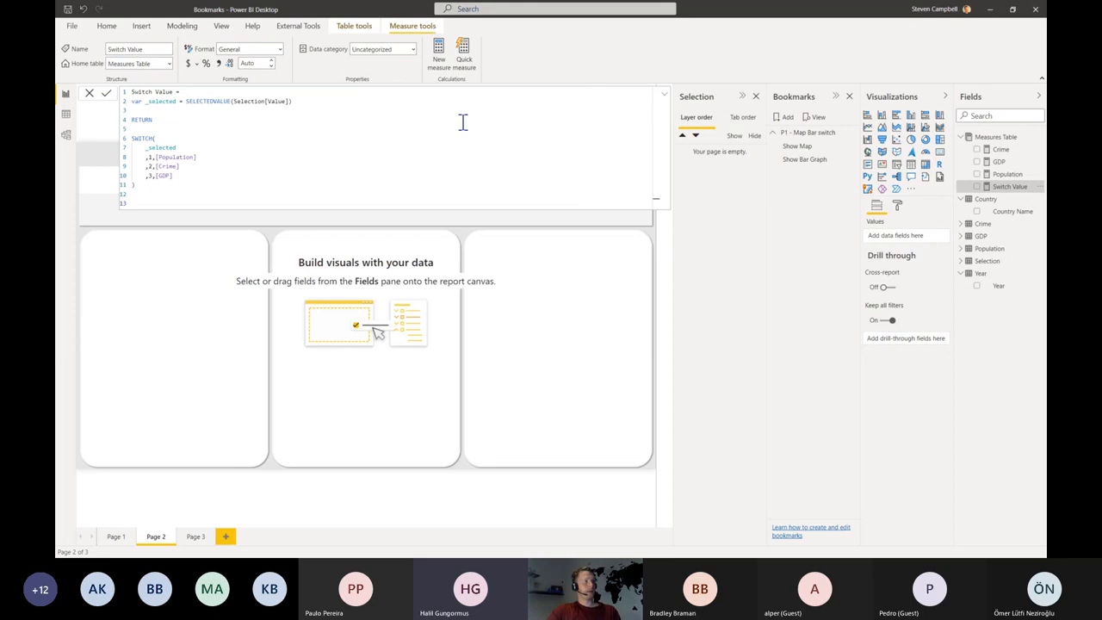
{"action": "left_click_drag", "start_coordinate": [183, 101], "coordinate": [299, 103]}
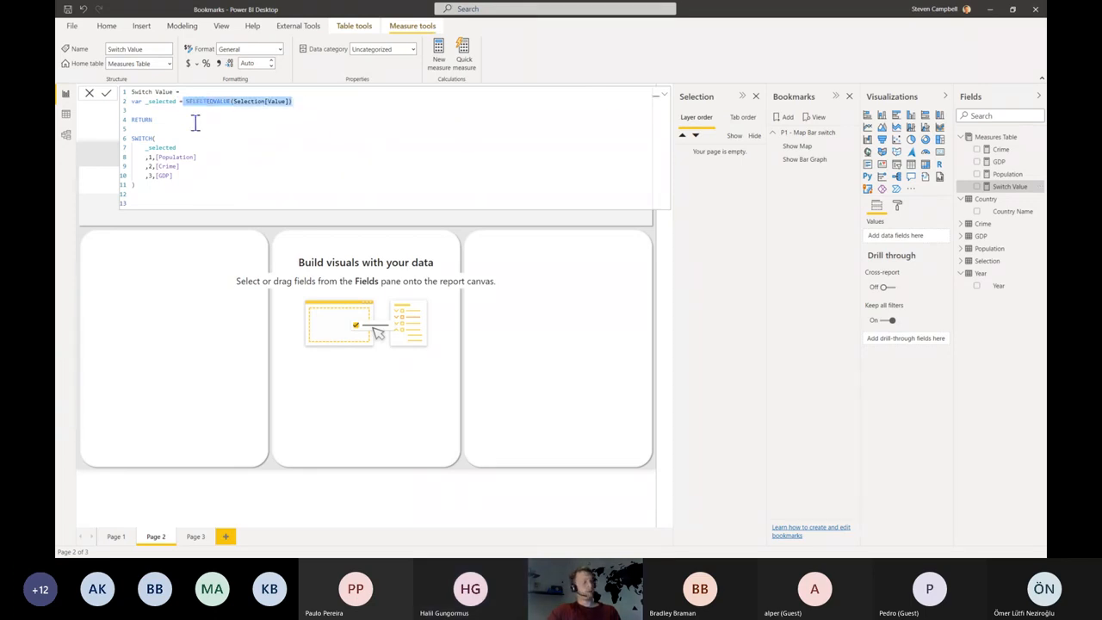
{"action": "left_click_drag", "start_coordinate": [158, 155], "coordinate": [182, 166]}
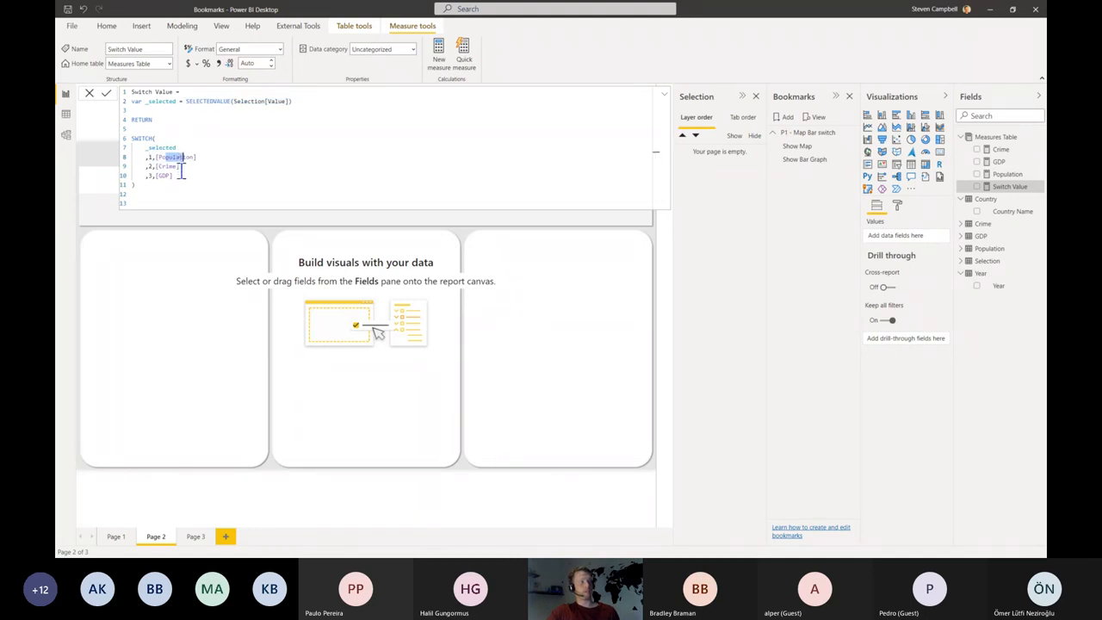
{"action": "left_click", "coordinate": [153, 164]}
{"action": "left_click", "coordinate": [169, 176]}
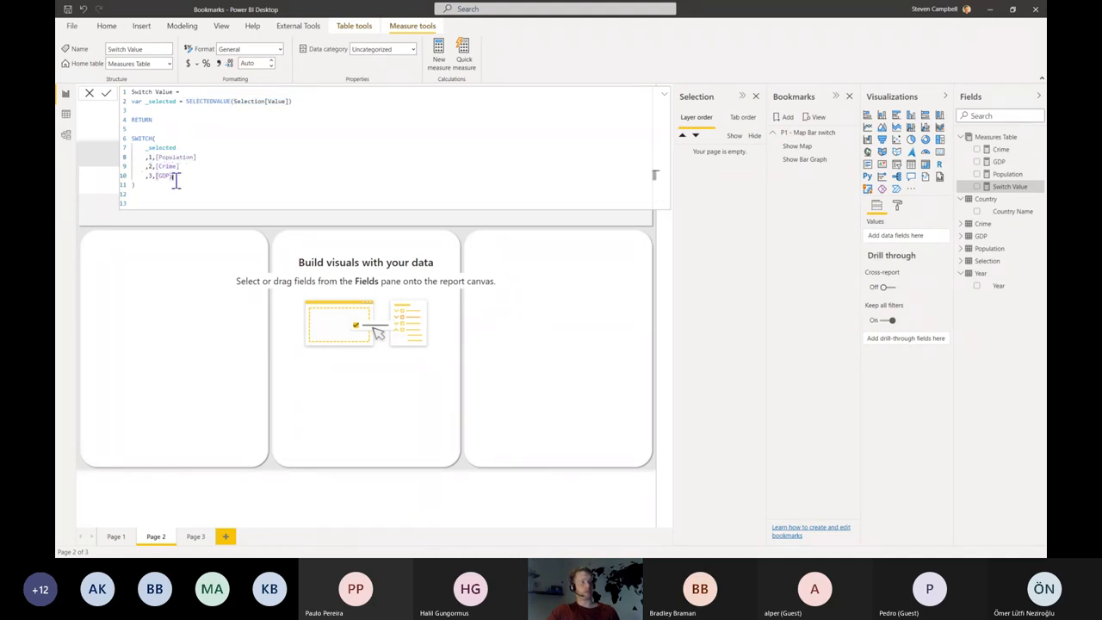
{"action": "left_click", "coordinate": [665, 97]}
{"action": "left_click", "coordinate": [667, 98]}
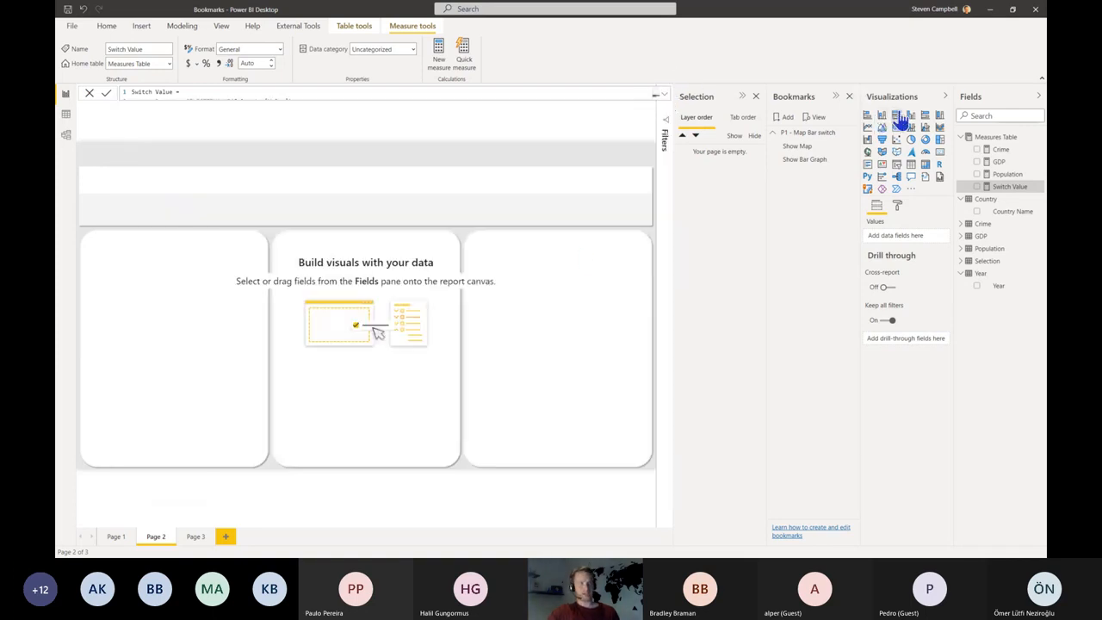
Step: Add a clustered bar chart of Switch Value to Page 2 and fit it inside the first white card
{"action": "left_click", "coordinate": [896, 115]}
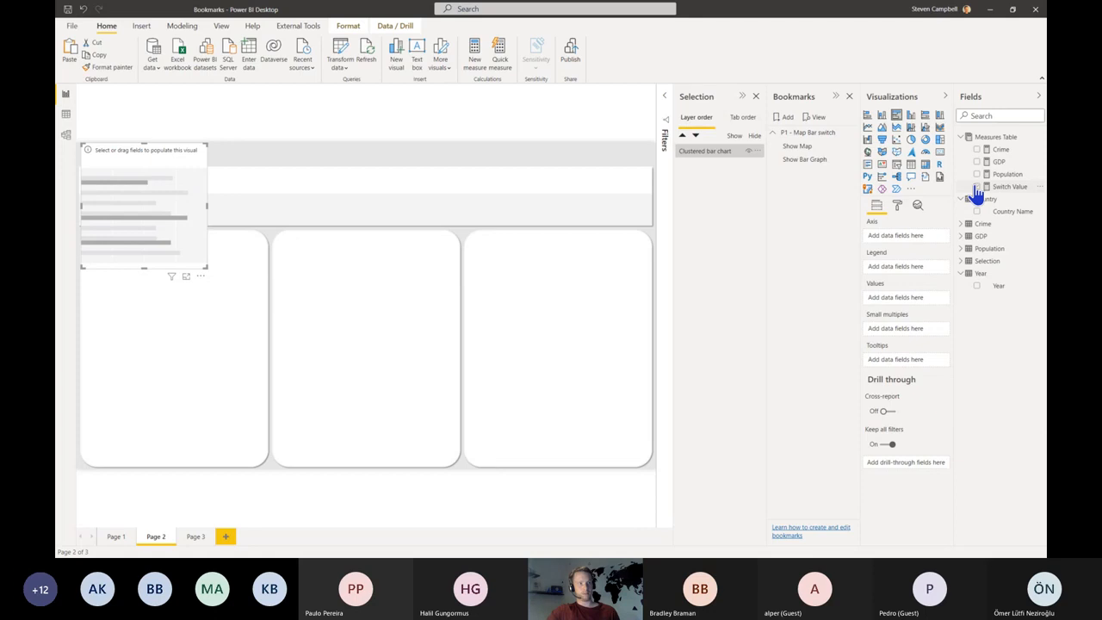
{"action": "left_click", "coordinate": [976, 187]}
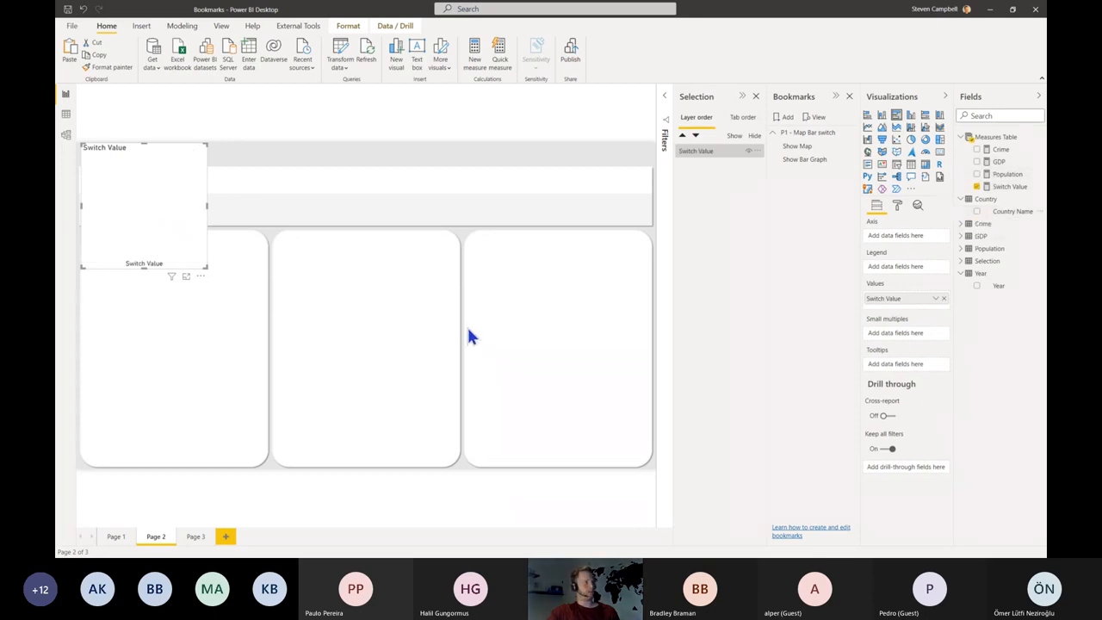
{"action": "left_click_drag", "start_coordinate": [198, 250], "coordinate": [262, 457]}
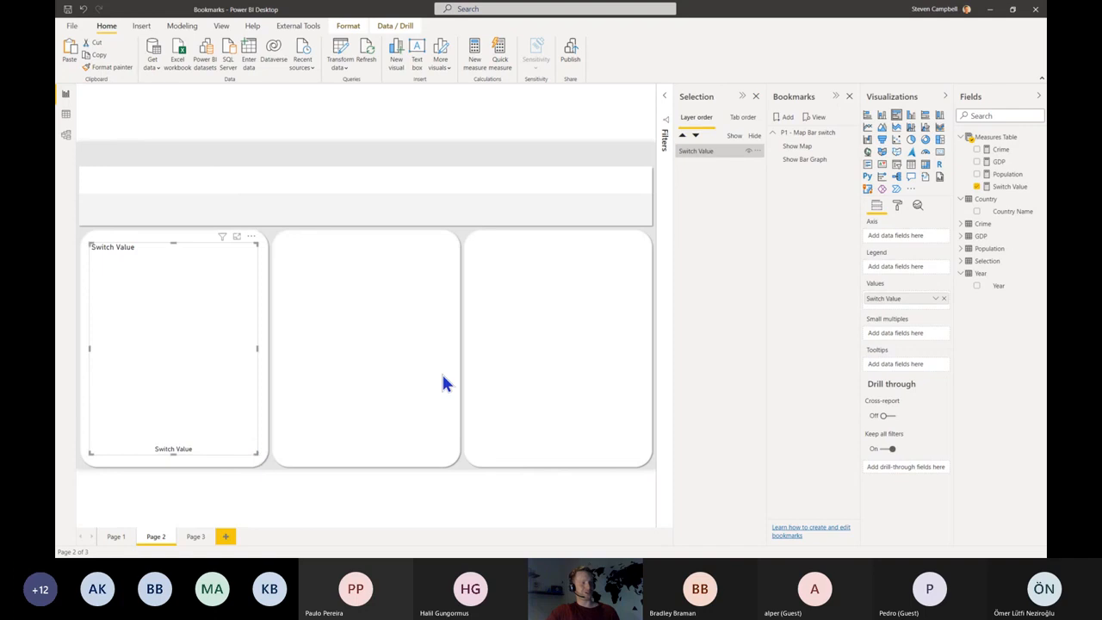
{"action": "left_click", "coordinate": [506, 377]}
Step: Create a slicer on Page 2 from the Selection field of the Selection table
{"action": "left_click", "coordinate": [961, 261]}
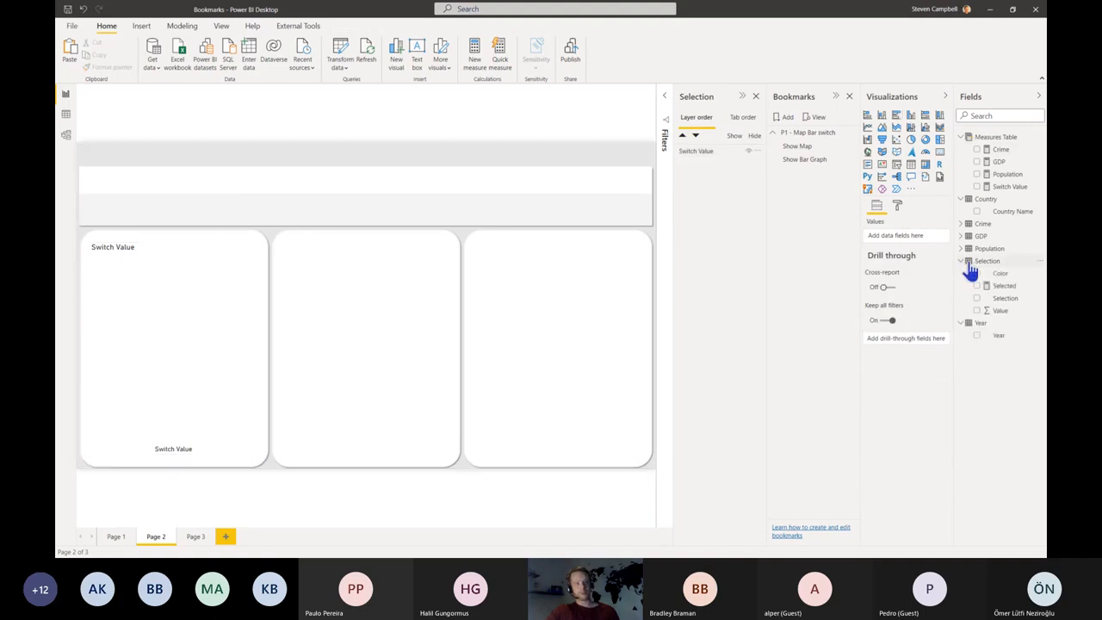
{"action": "left_click", "coordinate": [981, 298]}
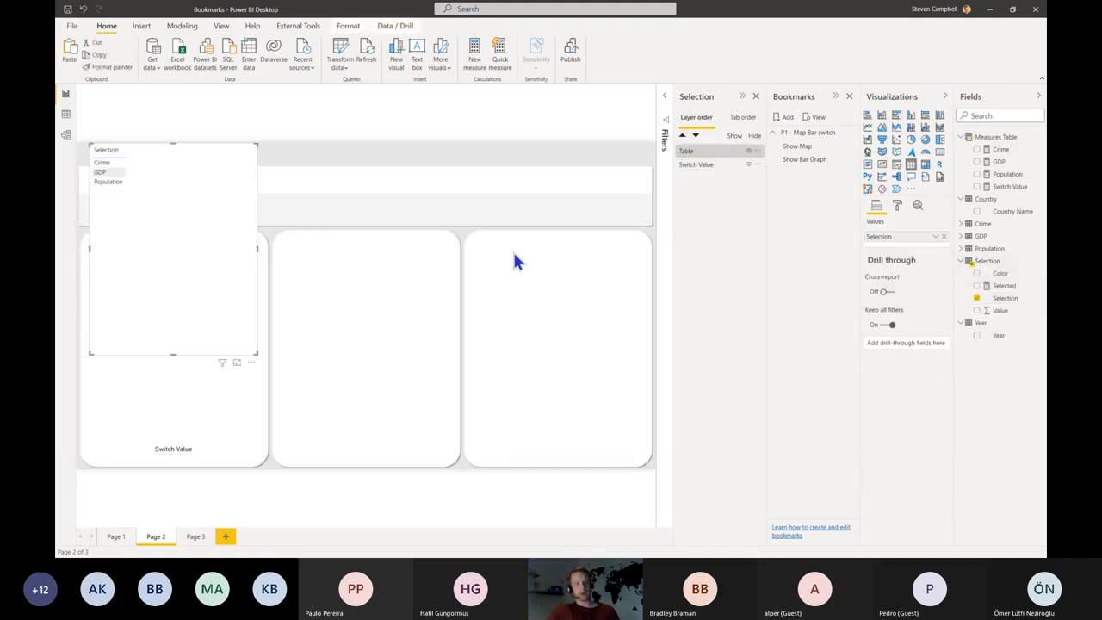
{"action": "left_click", "coordinate": [896, 164]}
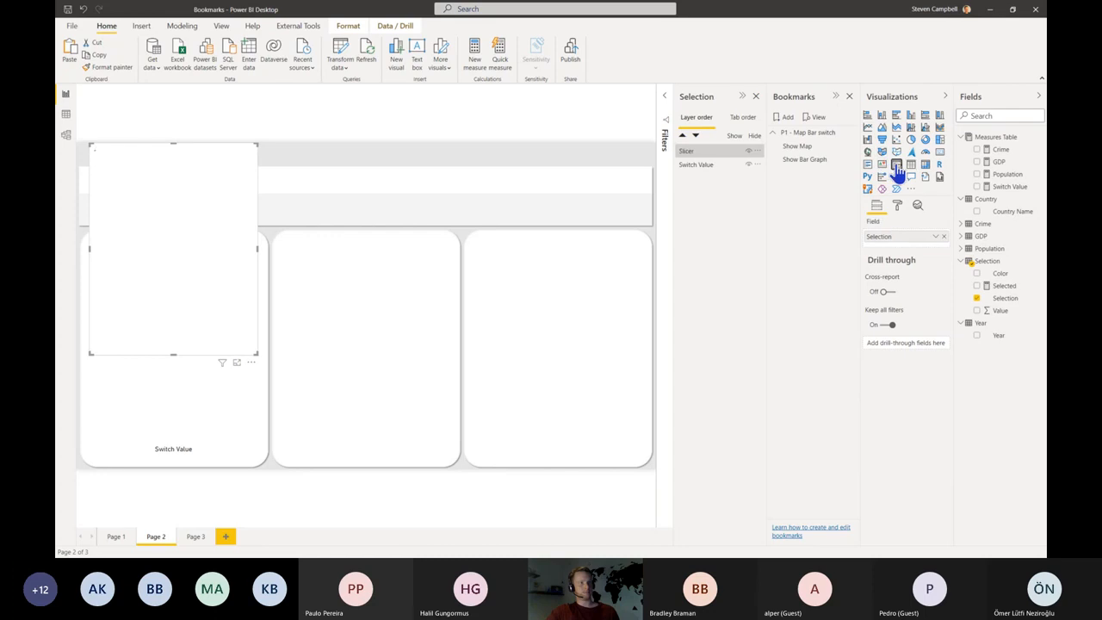
Step: Set the Selection slicer's orientation to Horizontal and resize it into a single row of buttons above the cards
{"action": "left_click", "coordinate": [898, 206]}
{"action": "left_click", "coordinate": [902, 247]}
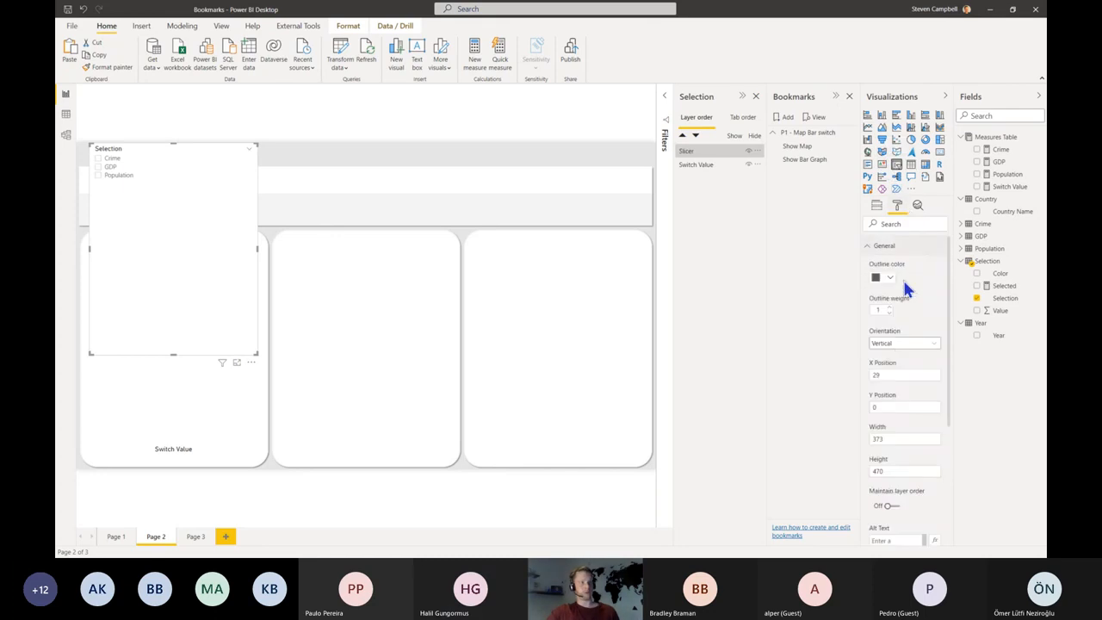
{"action": "left_click", "coordinate": [902, 343]}
{"action": "left_click", "coordinate": [903, 369]}
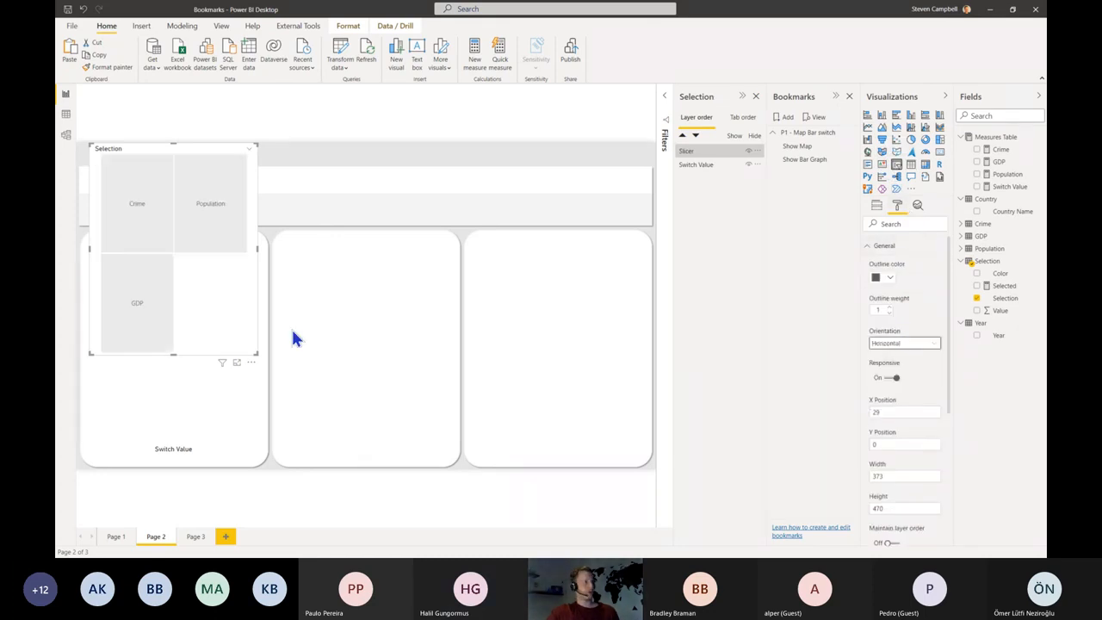
{"action": "left_click_drag", "start_coordinate": [254, 352], "coordinate": [403, 173]}
Step: Turn off the slicer header, reduce the slicer's height slightly and turn on single select
{"action": "left_click", "coordinate": [884, 247]}
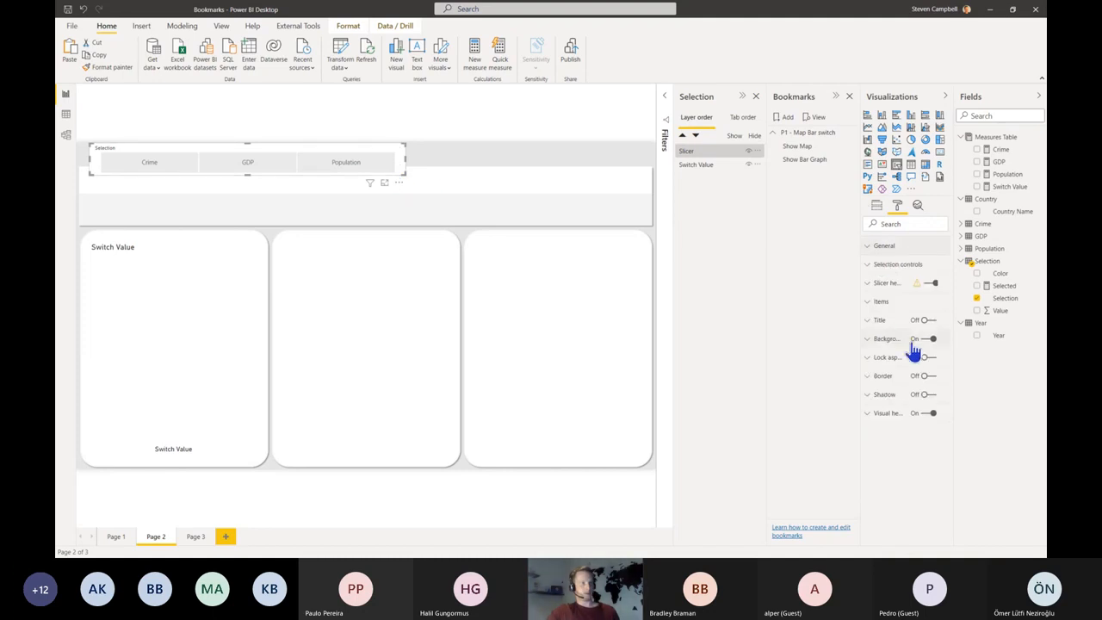
{"action": "left_click", "coordinate": [929, 283]}
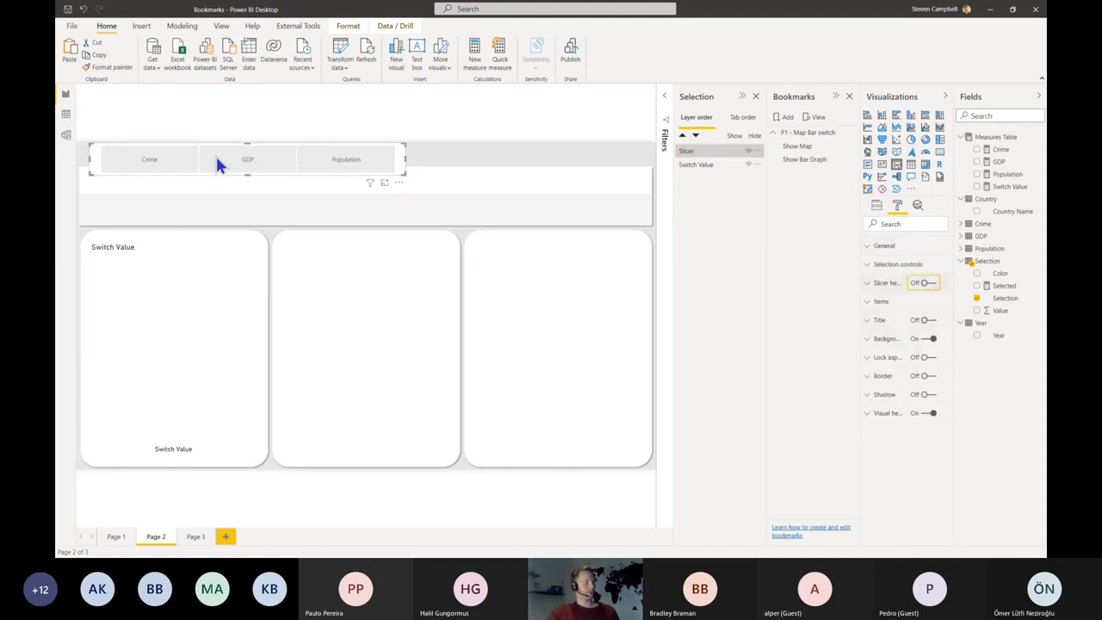
{"action": "left_click_drag", "start_coordinate": [246, 143], "coordinate": [248, 152]}
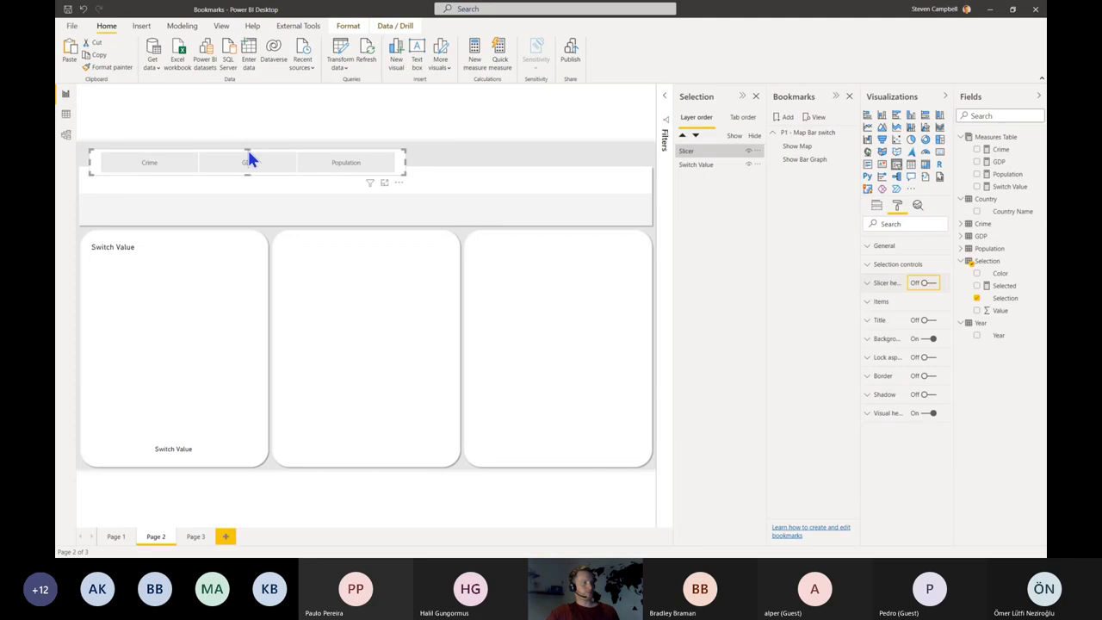
{"action": "left_click", "coordinate": [899, 264]}
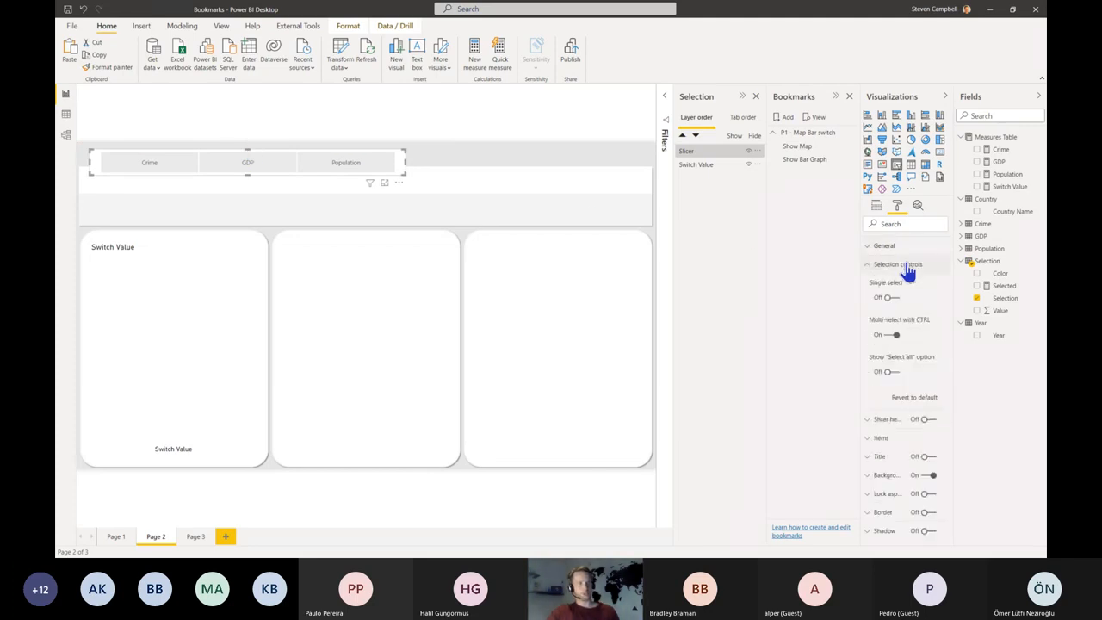
{"action": "left_click", "coordinate": [891, 298]}
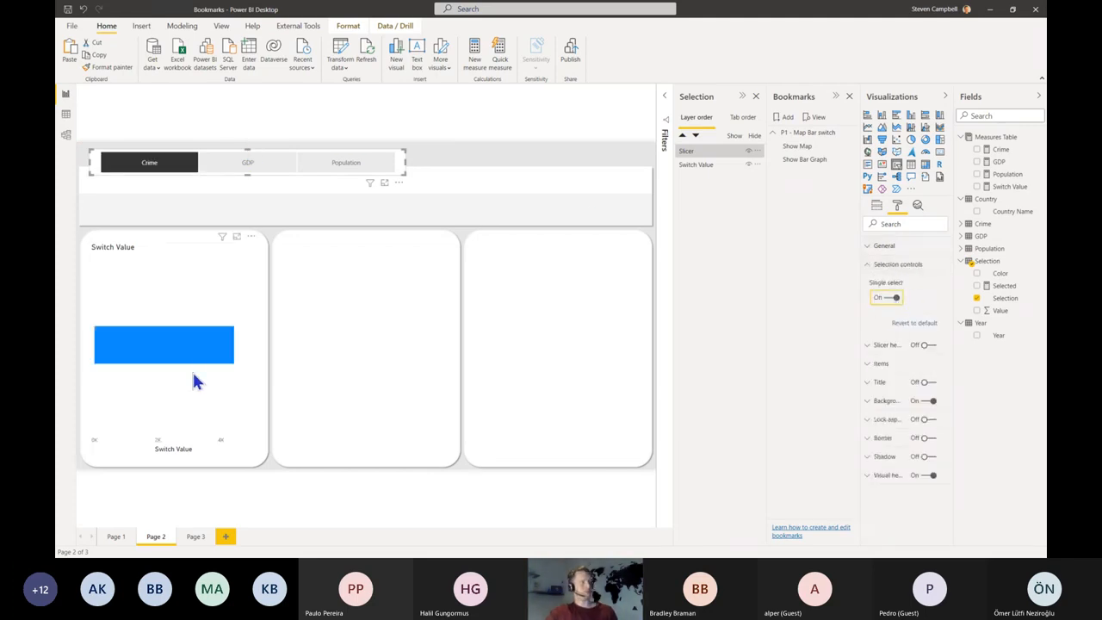
Step: Add Country Name to the axis of the Switch Value bar chart
{"action": "left_click", "coordinate": [217, 277]}
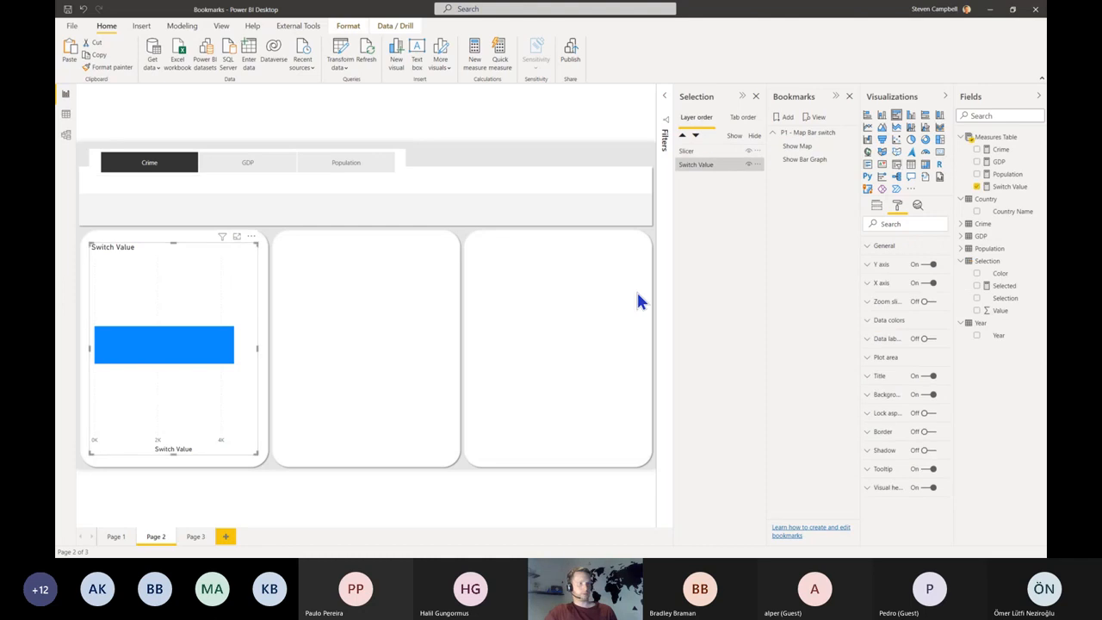
{"action": "left_click", "coordinate": [875, 207]}
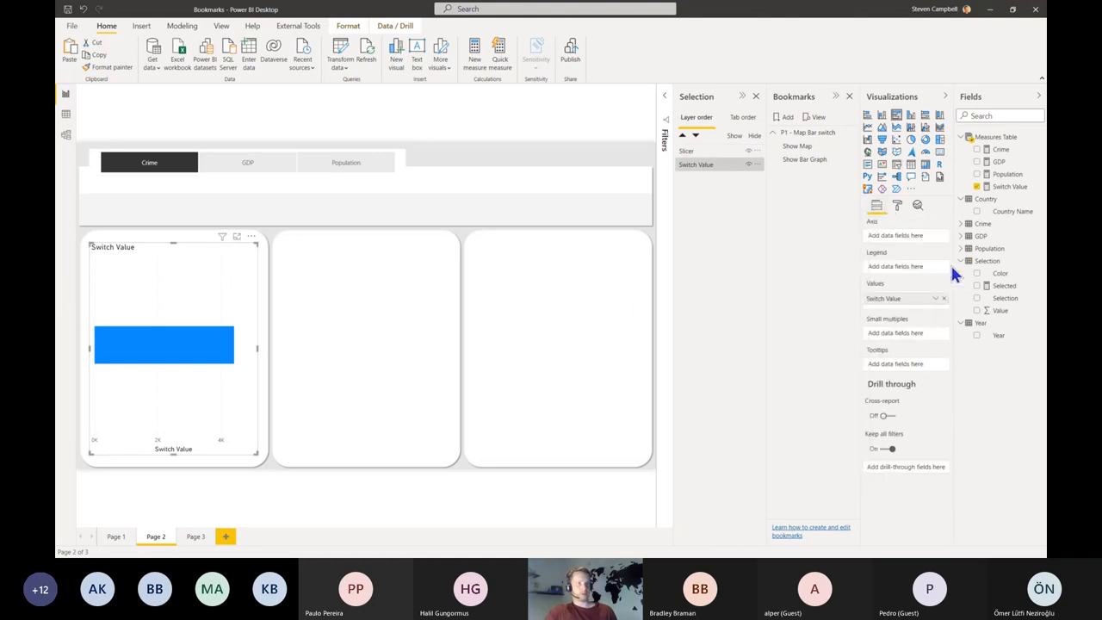
{"action": "left_click_drag", "start_coordinate": [1005, 219], "coordinate": [895, 237]}
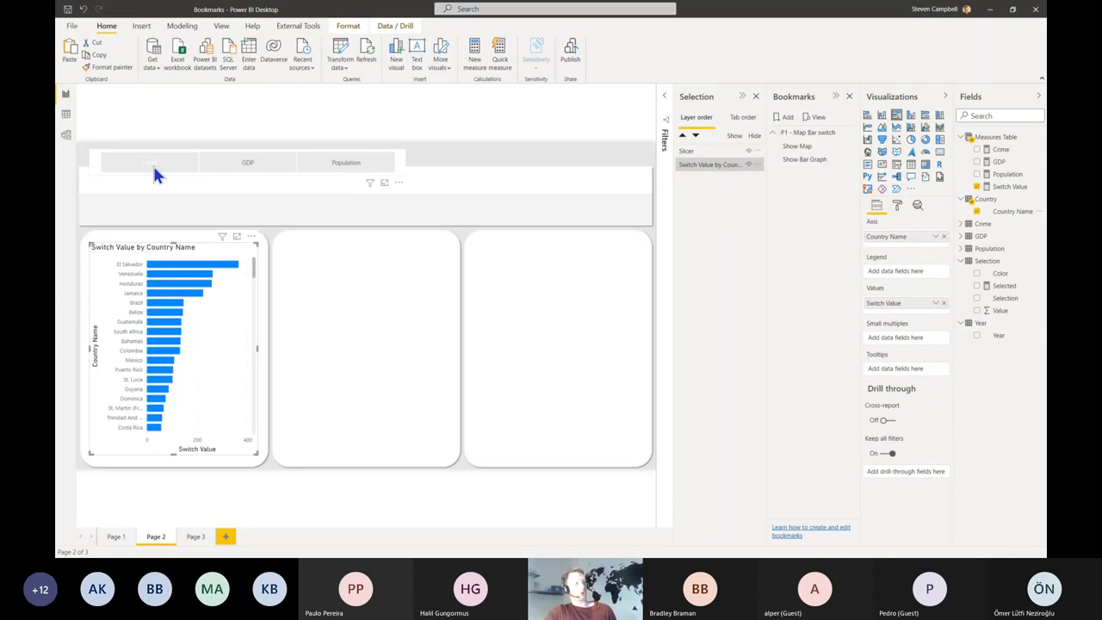
Step: Test the slicer on the bar chart by selecting GDP, Population and Crime in turn
{"action": "left_click", "coordinate": [272, 168]}
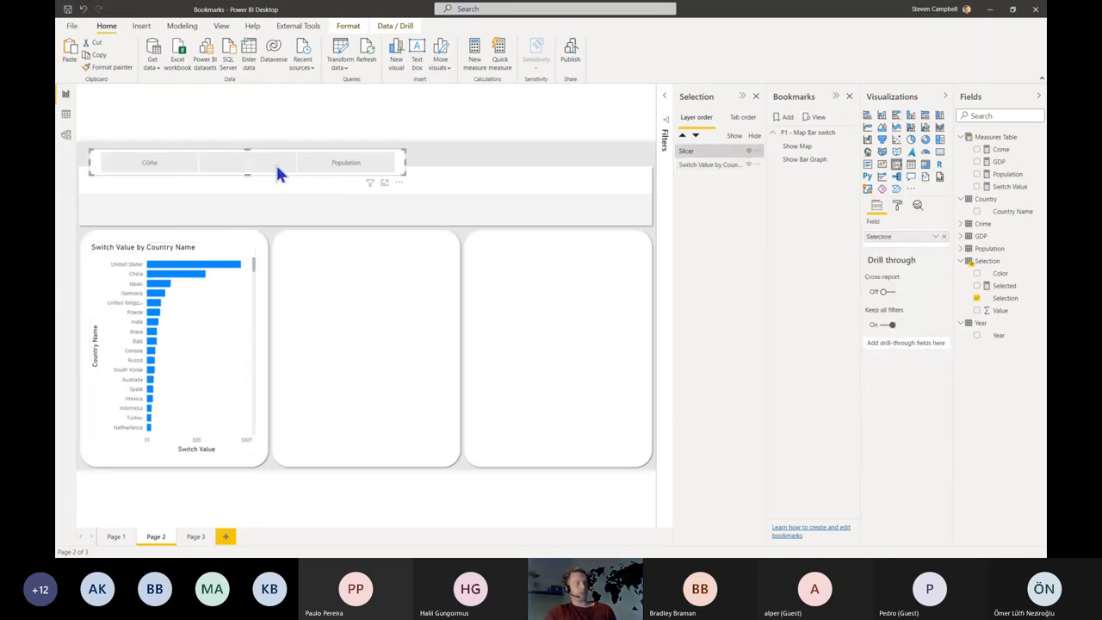
{"action": "left_click", "coordinate": [350, 163]}
{"action": "left_click", "coordinate": [185, 168]}
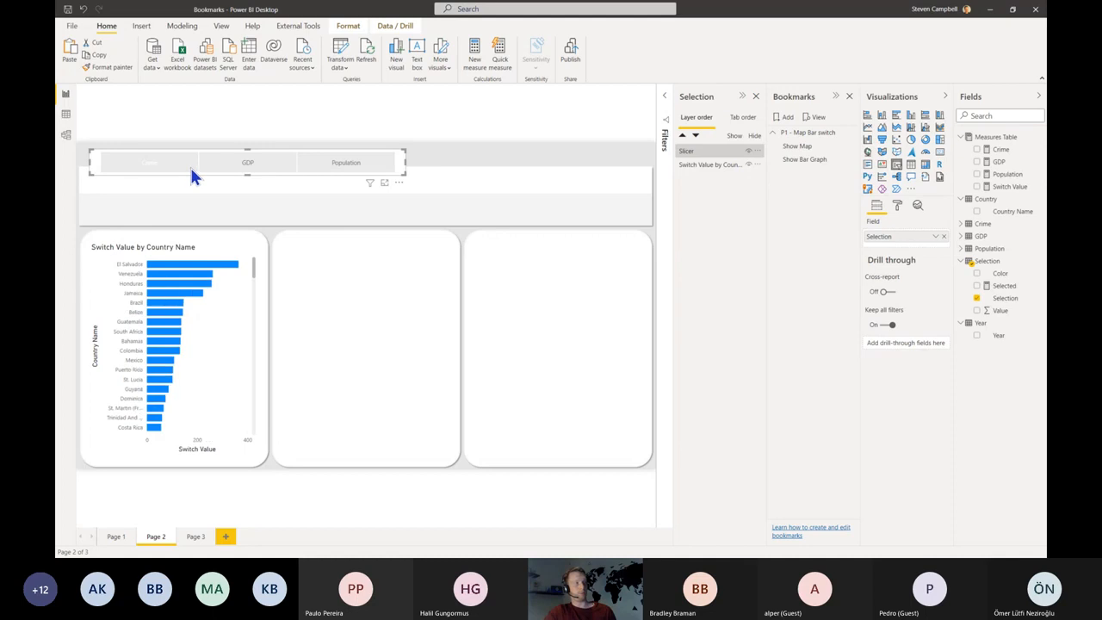
Step: Move the Selection slicer down into the white band above the cards and narrow it slightly
{"action": "left_click", "coordinate": [207, 216]}
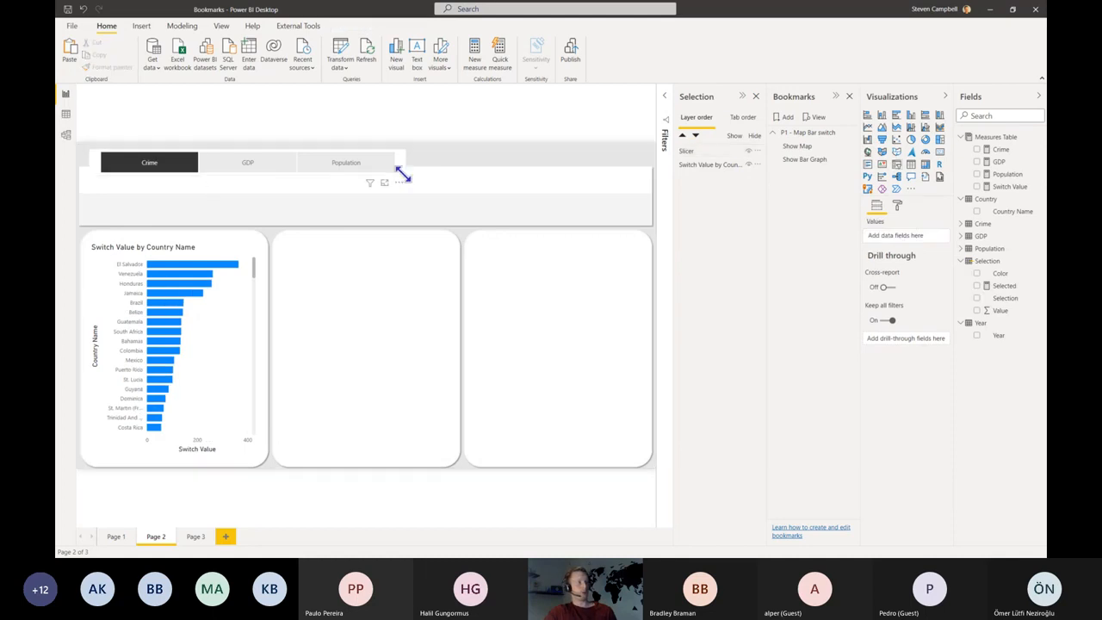
{"action": "left_click_drag", "start_coordinate": [402, 178], "coordinate": [393, 198]}
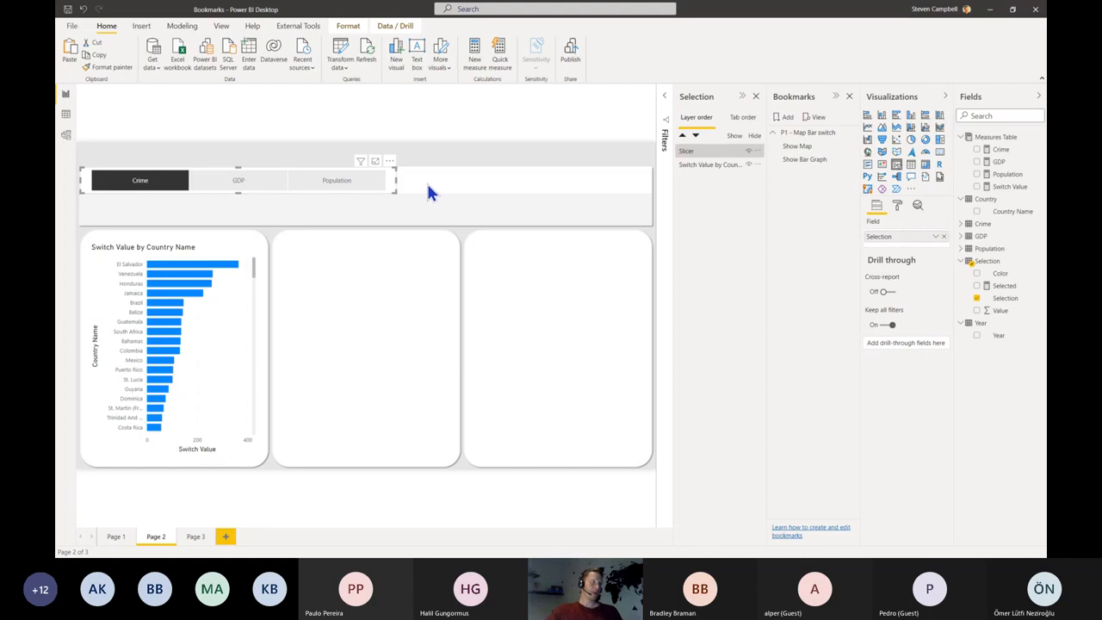
{"action": "left_click_drag", "start_coordinate": [393, 189], "coordinate": [388, 191]}
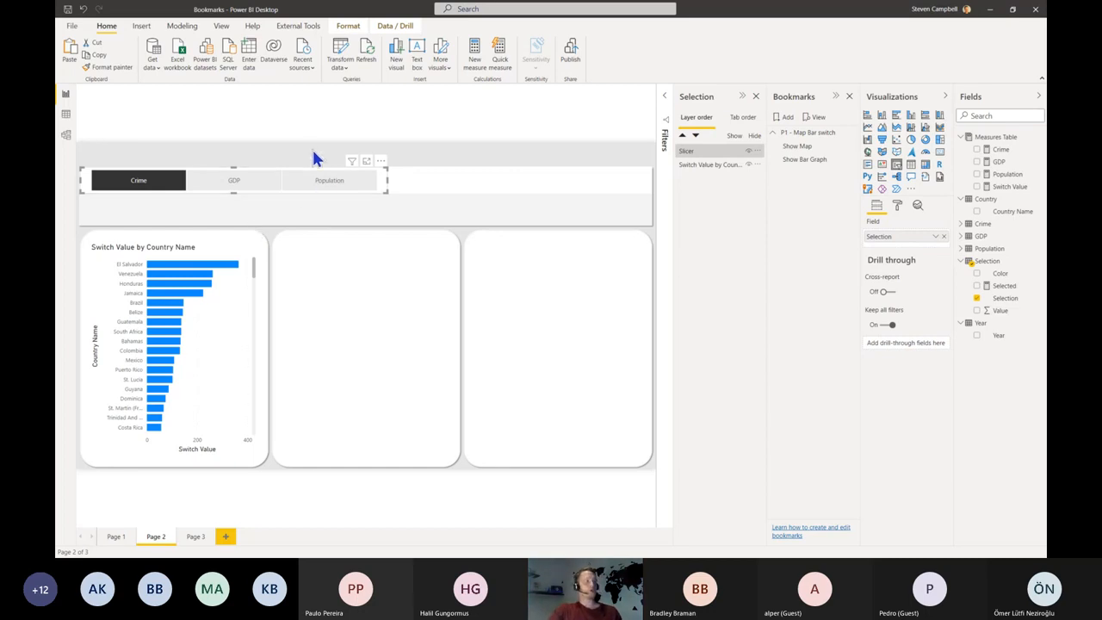
Step: Review the Selection table's rows and the formula of the Selected measure behind the slicer
{"action": "left_click", "coordinate": [65, 114]}
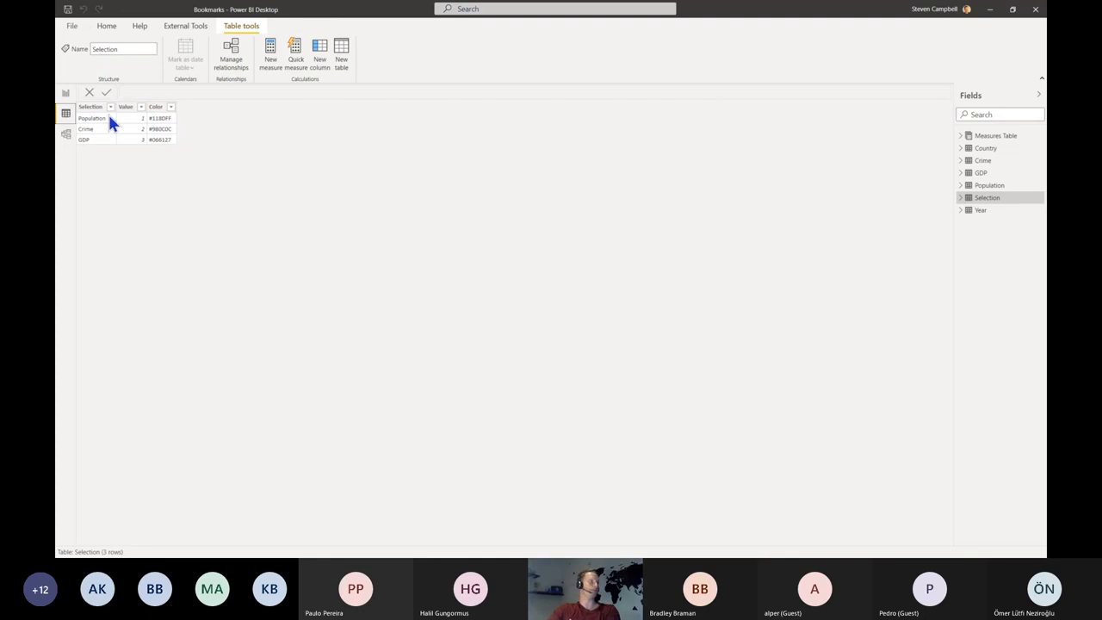
{"action": "left_click", "coordinate": [66, 95]}
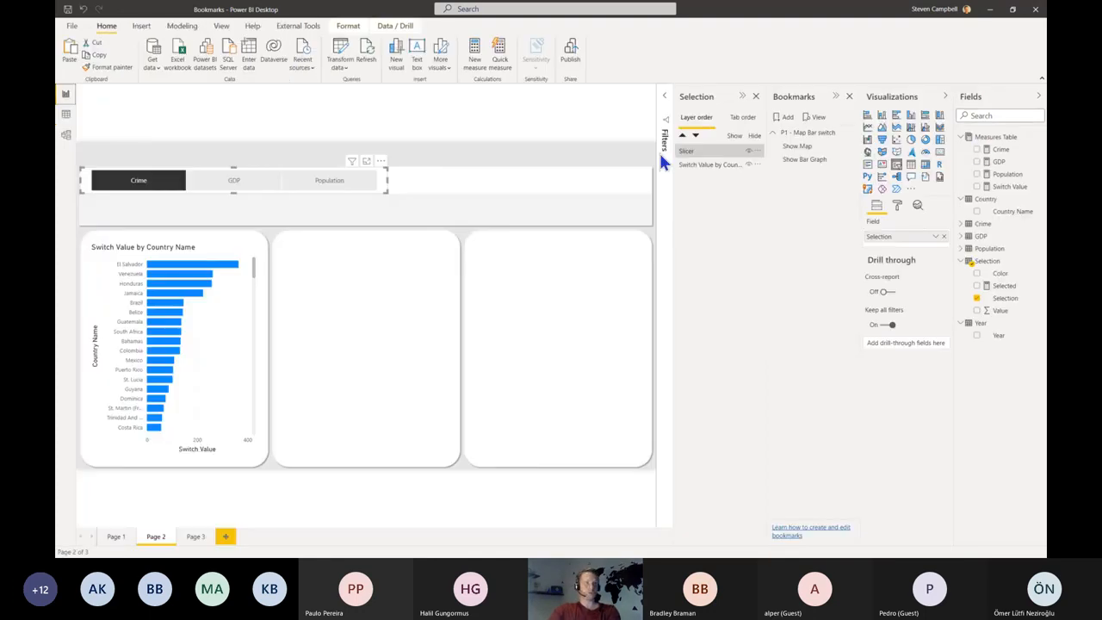
{"action": "left_click", "coordinate": [1007, 287]}
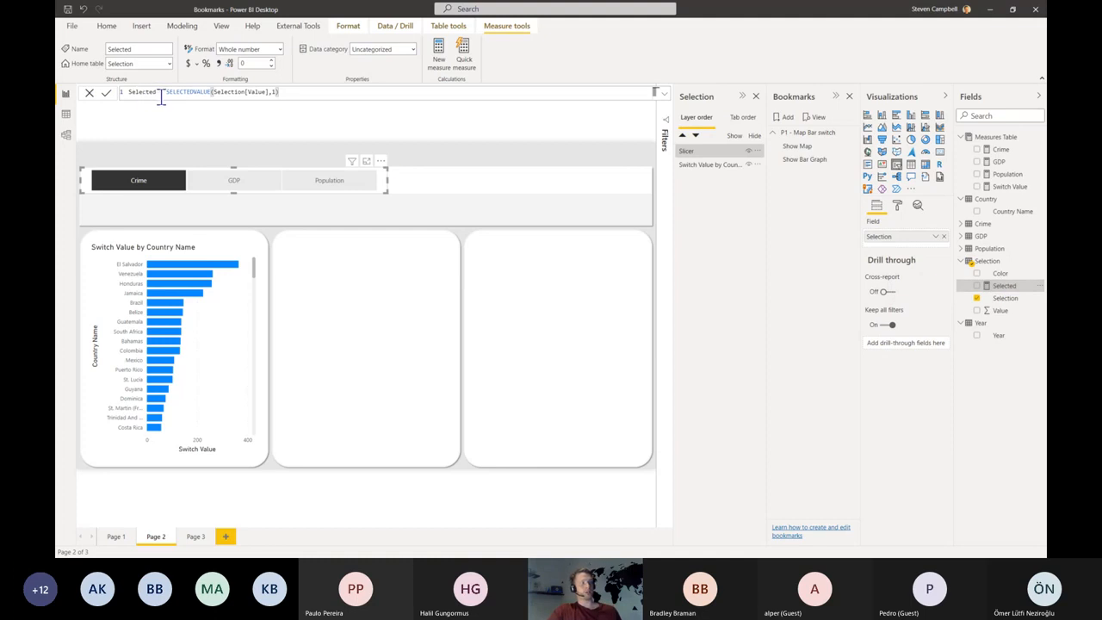
{"action": "left_click_drag", "start_coordinate": [164, 92], "coordinate": [290, 92]}
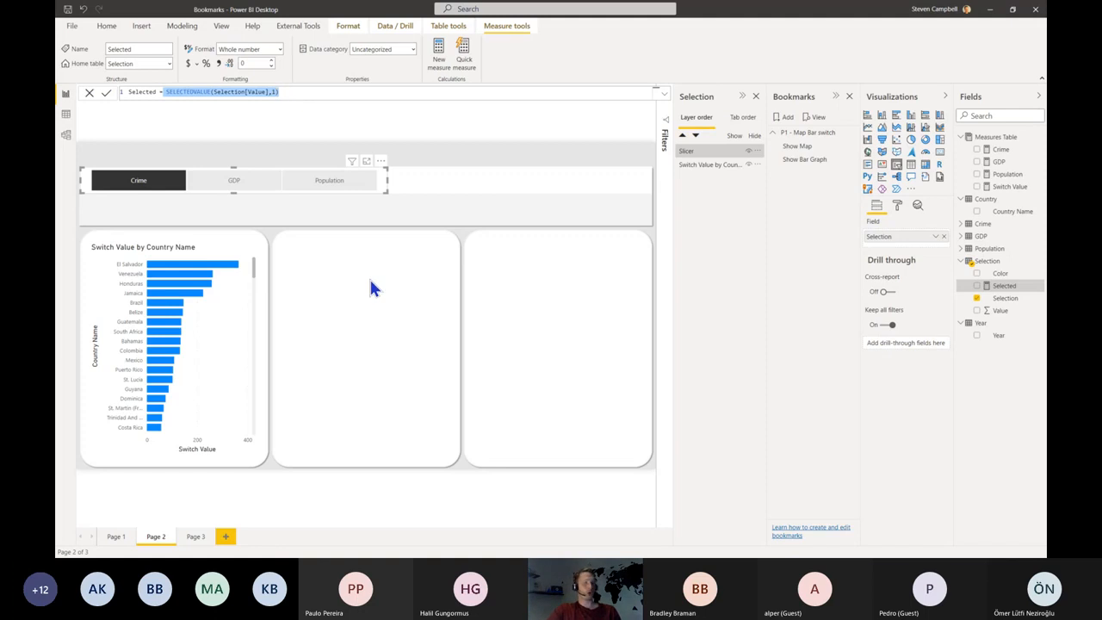
{"action": "key", "text": "alt+Tab"}
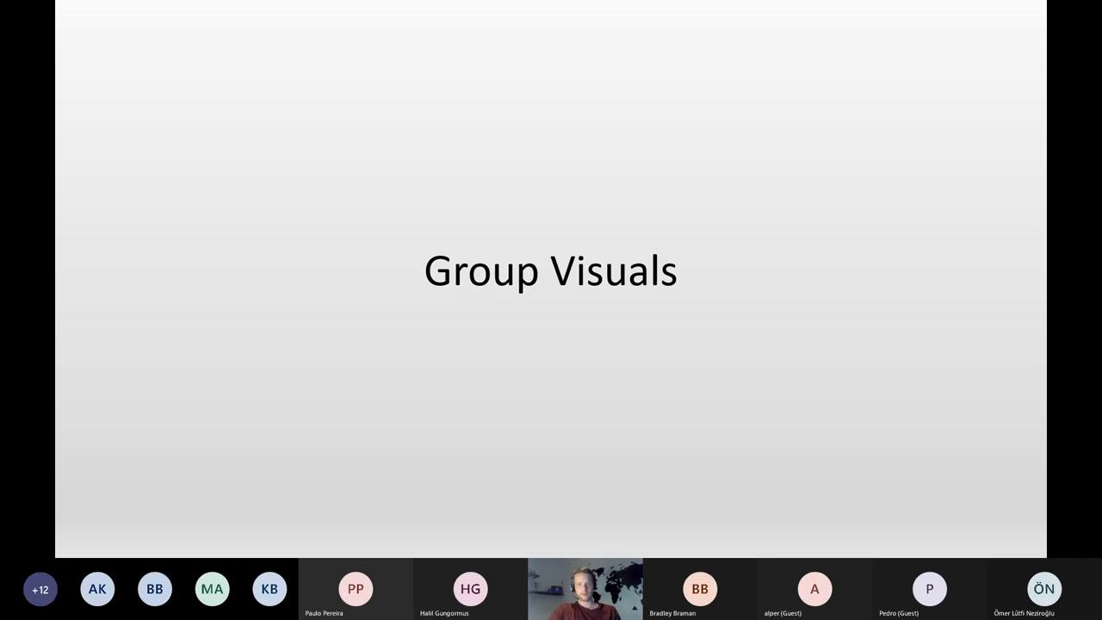
{"action": "key", "text": "alt+Tab"}
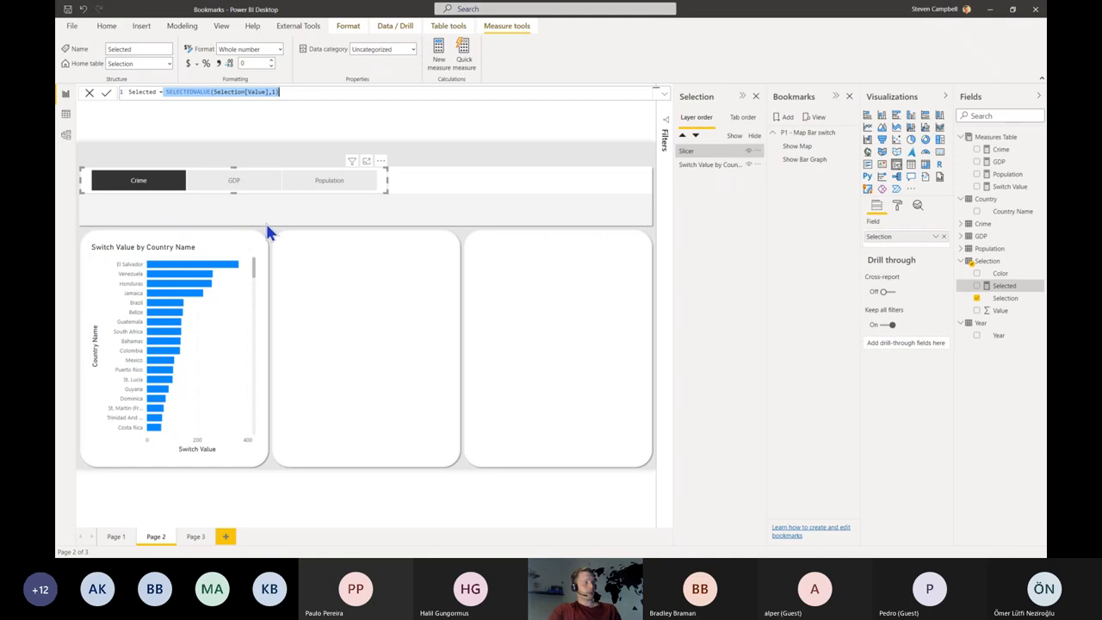
Step: Format the bar chart's default data color by field value, based on the Selection table's Color field with First summarization
{"action": "left_click", "coordinate": [232, 254]}
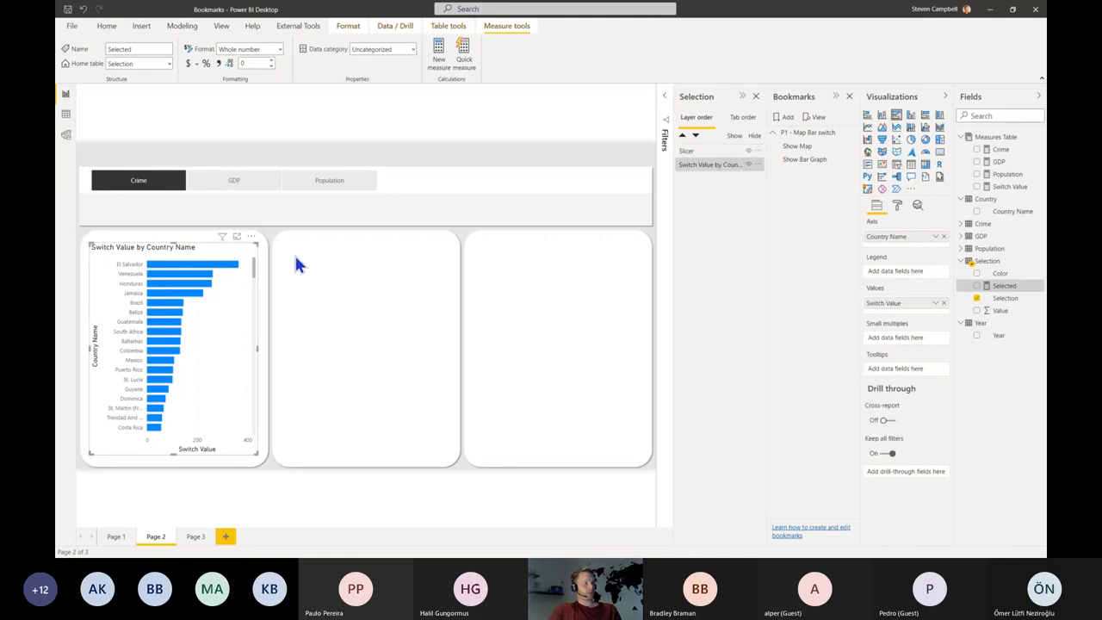
{"action": "left_click", "coordinate": [898, 206]}
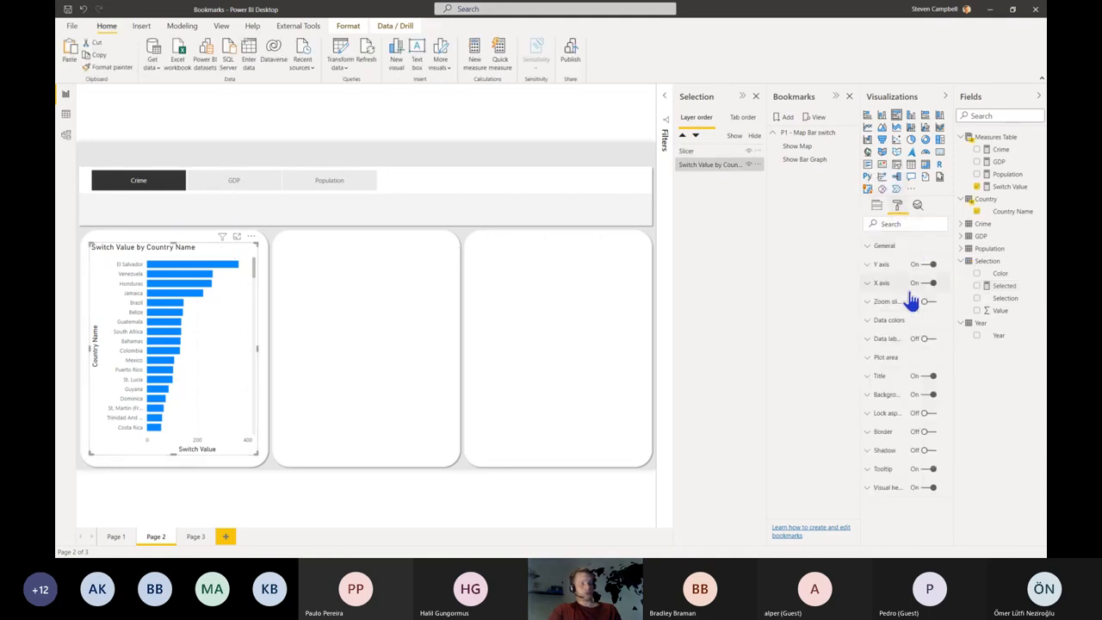
{"action": "left_click", "coordinate": [903, 322]}
{"action": "scroll", "coordinate": [903, 321], "scroll_direction": "down", "scroll_amount": 1}
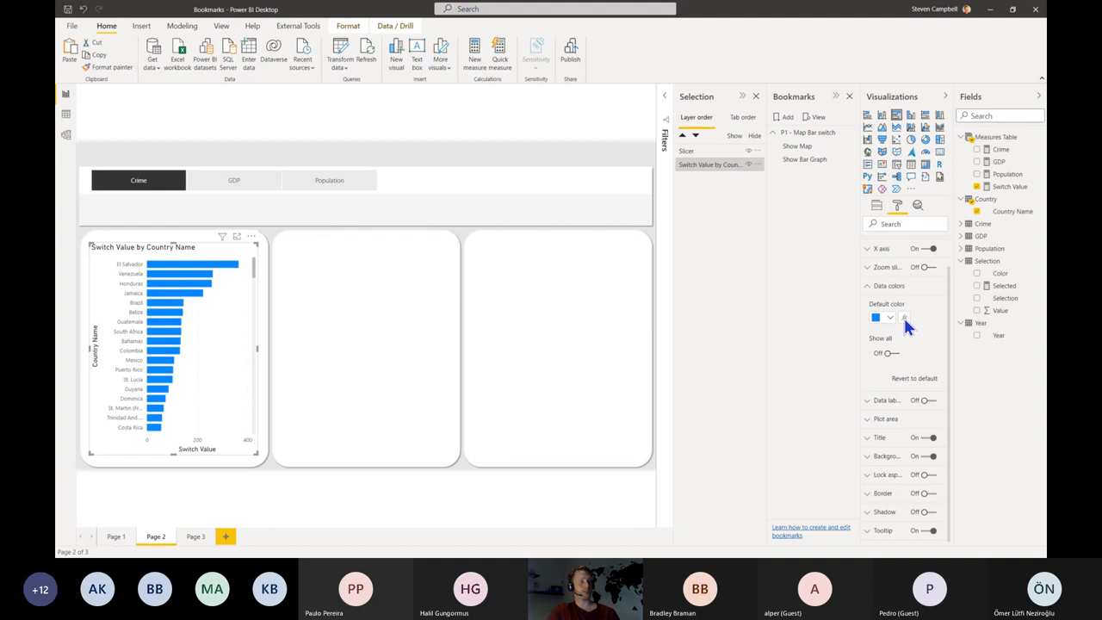
{"action": "left_click", "coordinate": [904, 318]}
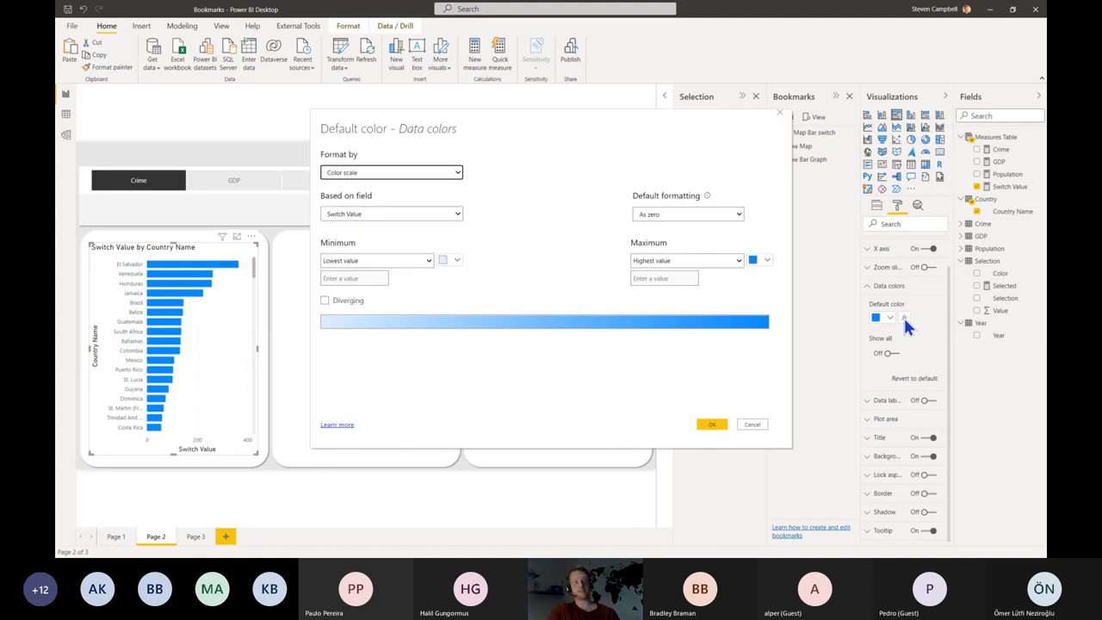
{"action": "left_click", "coordinate": [455, 174]}
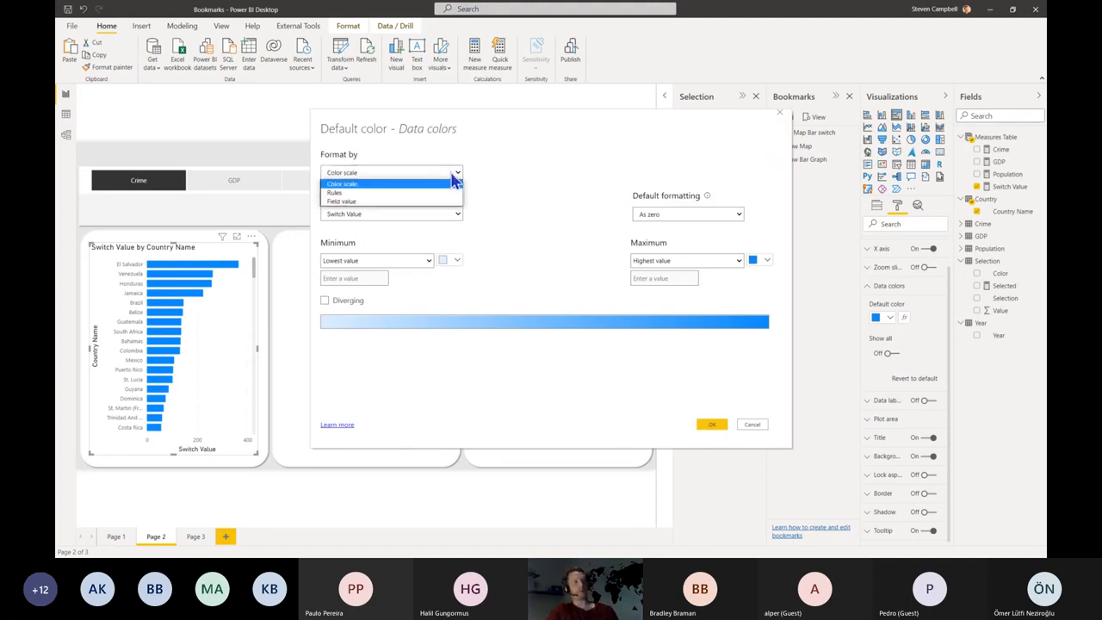
{"action": "left_click", "coordinate": [362, 201]}
{"action": "left_click", "coordinate": [414, 213]}
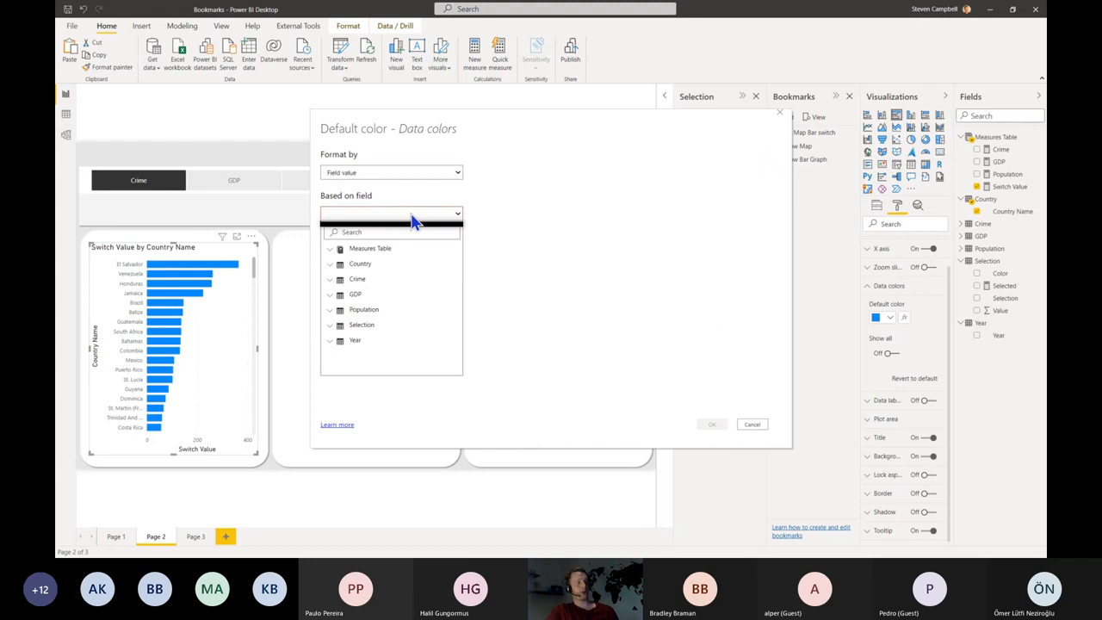
{"action": "left_click", "coordinate": [359, 325]}
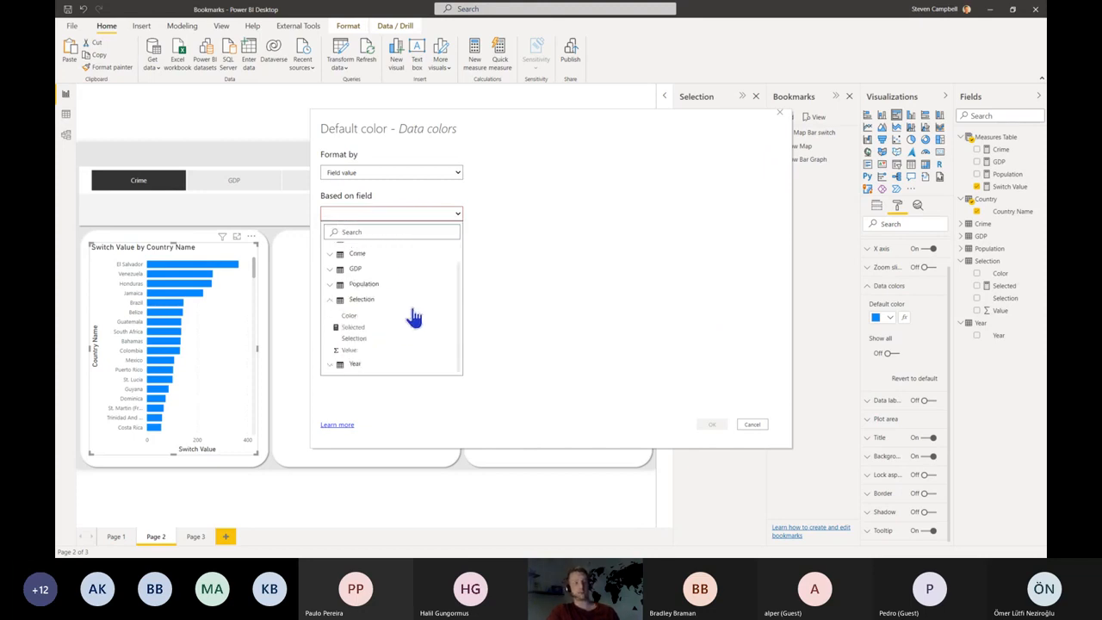
{"action": "scroll", "coordinate": [411, 317], "scroll_direction": "down", "scroll_amount": 1}
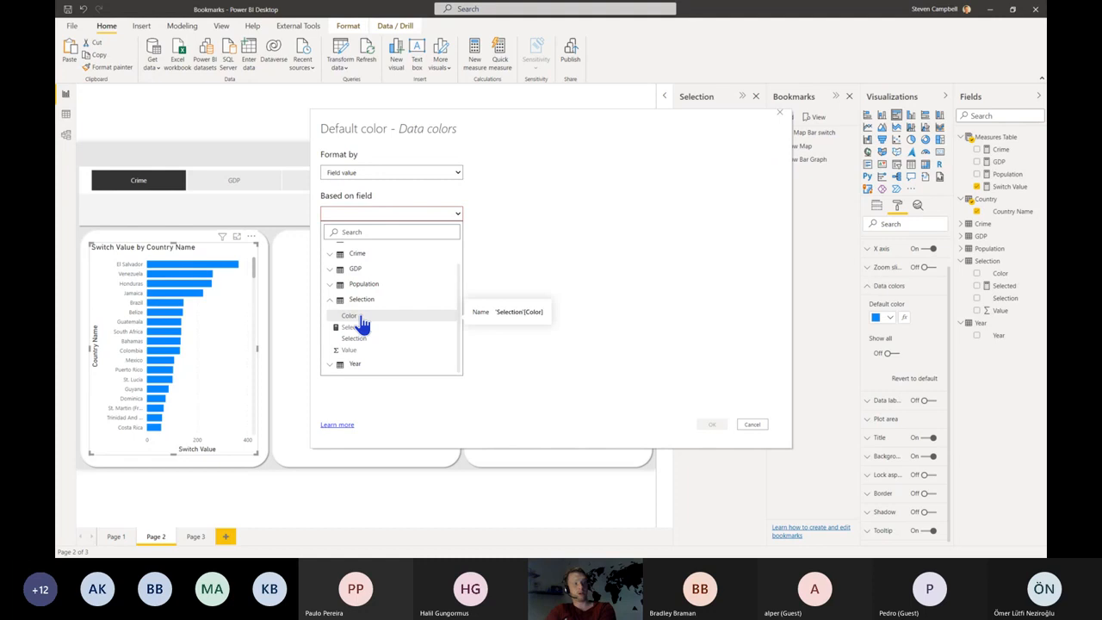
{"action": "left_click", "coordinate": [348, 316]}
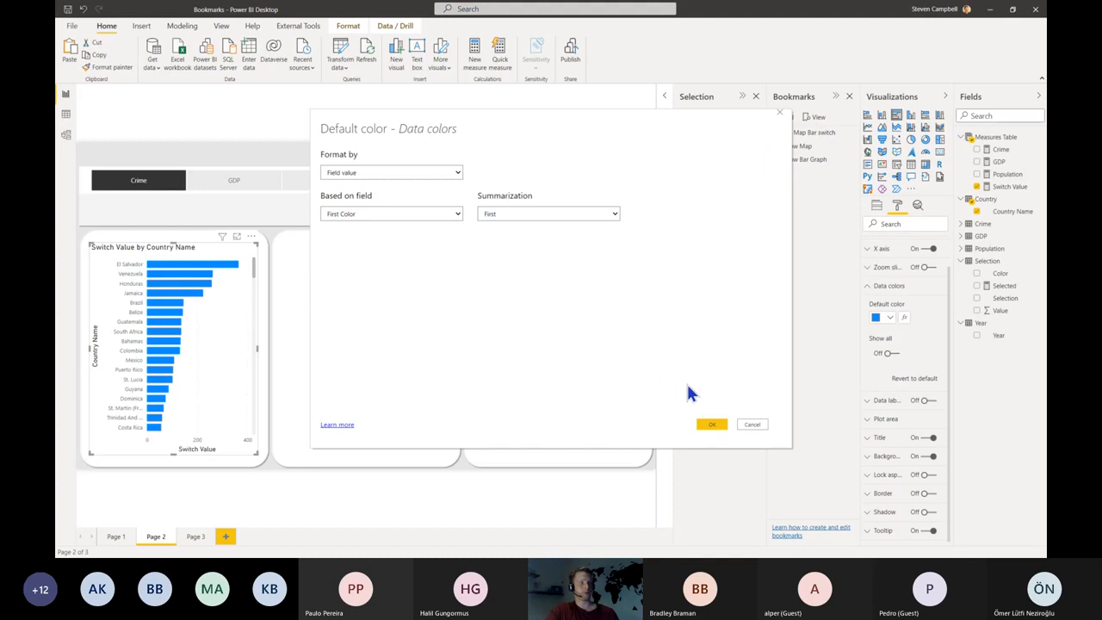
{"action": "left_click", "coordinate": [717, 425]}
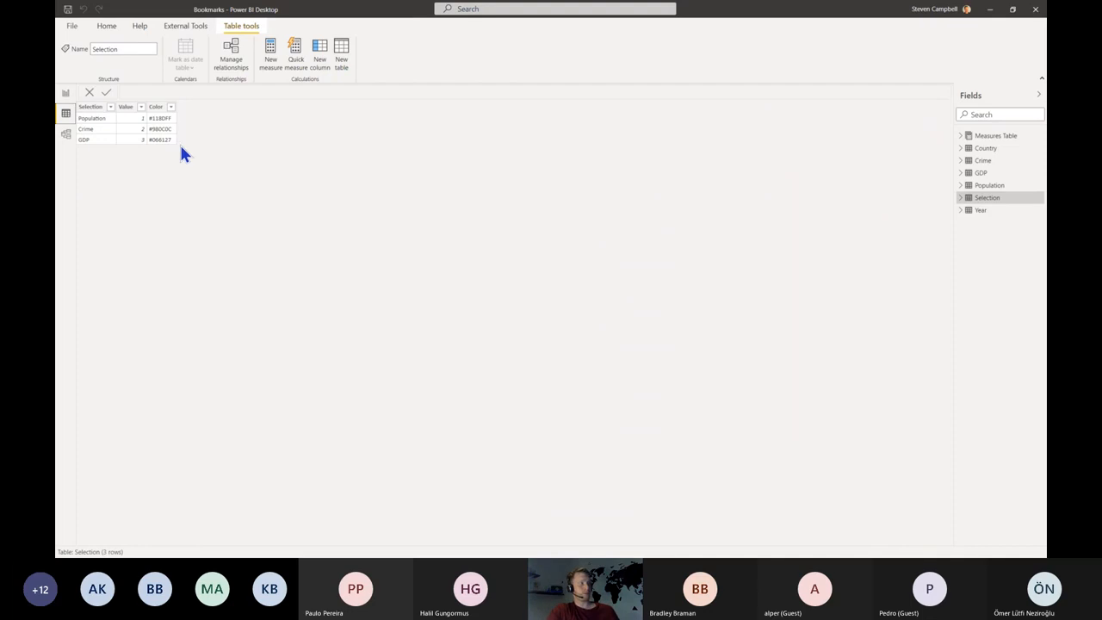
Step: Check the Selection table's Color column and test the bar colors by selecting GDP and Population in the slicer
{"action": "left_click", "coordinate": [158, 140]}
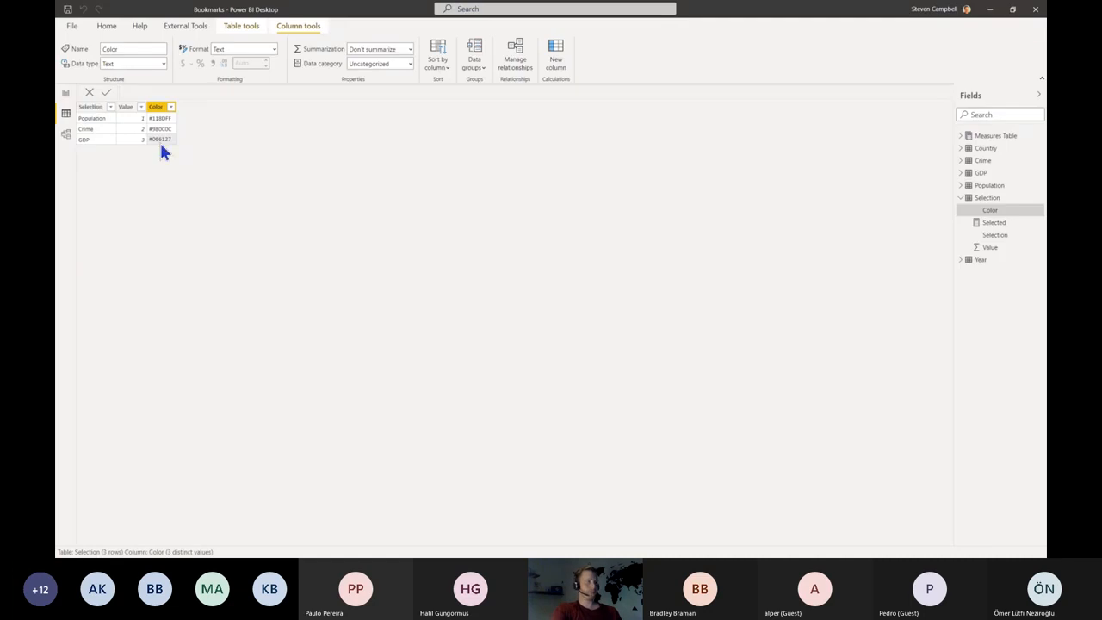
{"action": "left_click", "coordinate": [66, 93]}
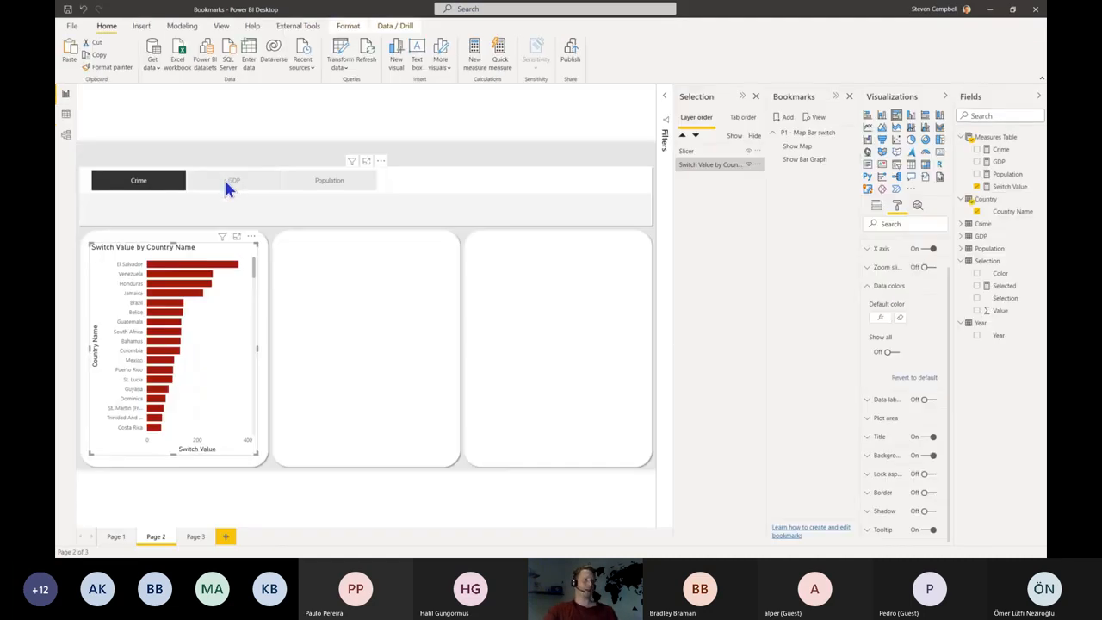
{"action": "left_click", "coordinate": [228, 183]}
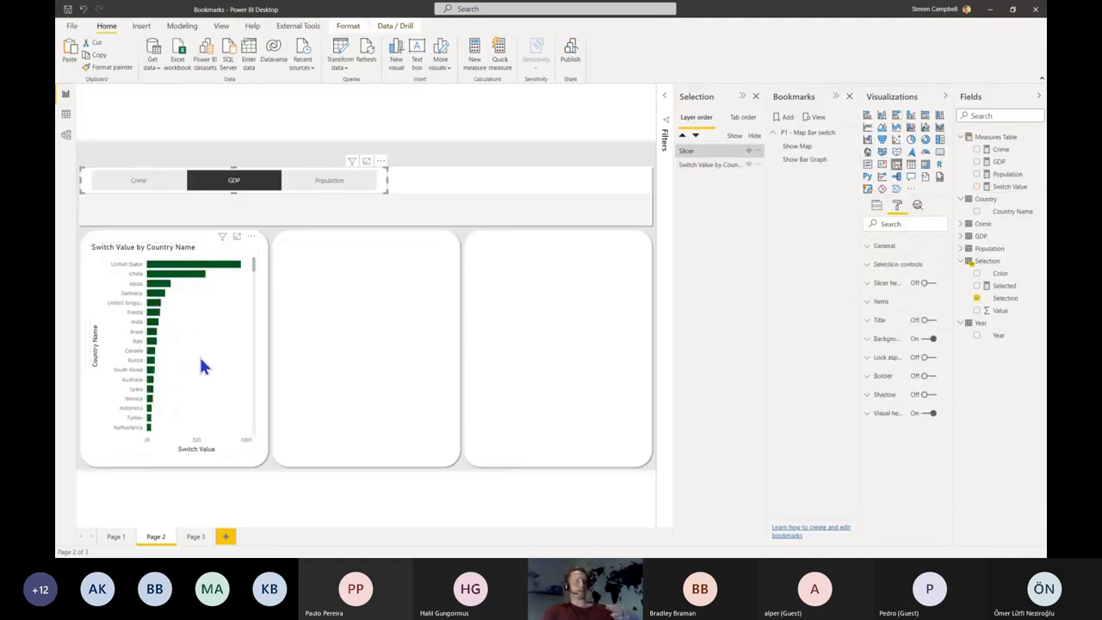
{"action": "left_click", "coordinate": [324, 179]}
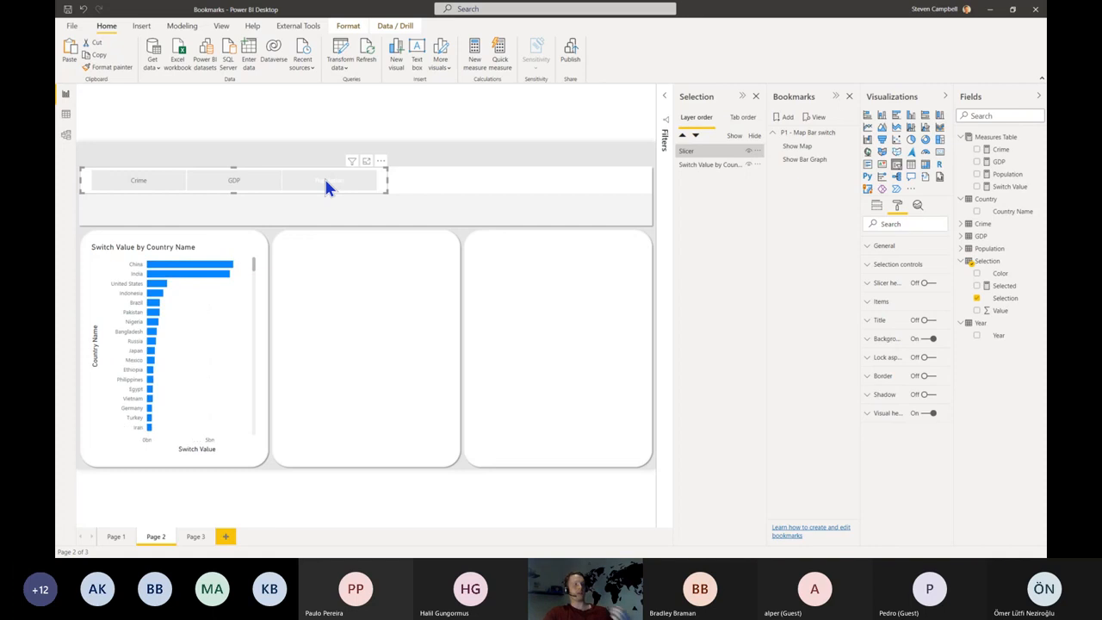
{"action": "left_click", "coordinate": [151, 253]}
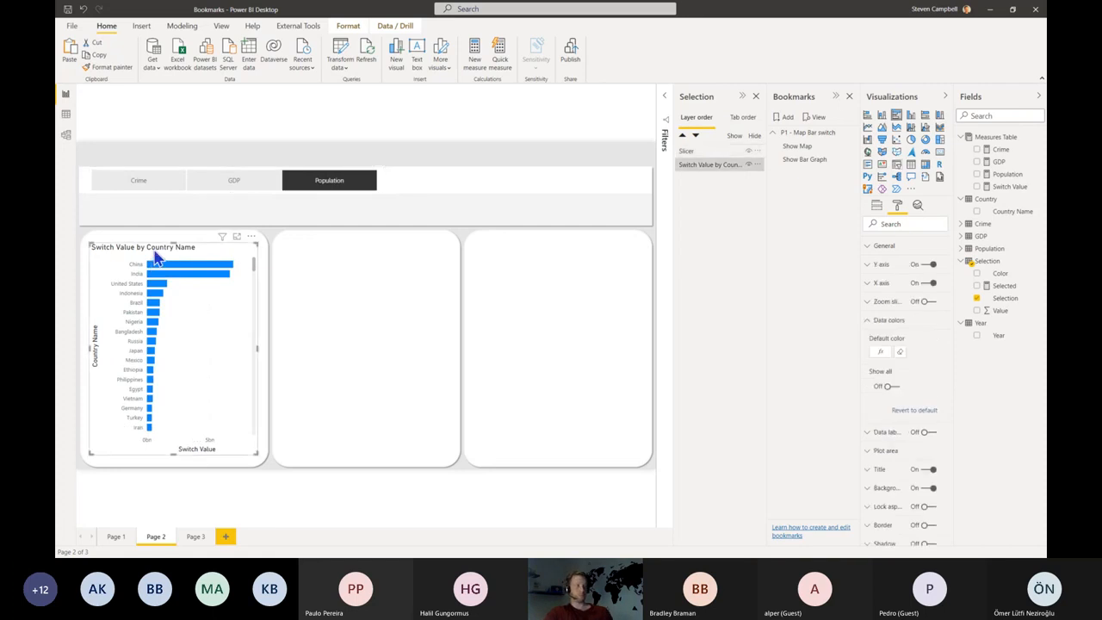
{"action": "left_click", "coordinate": [893, 319]}
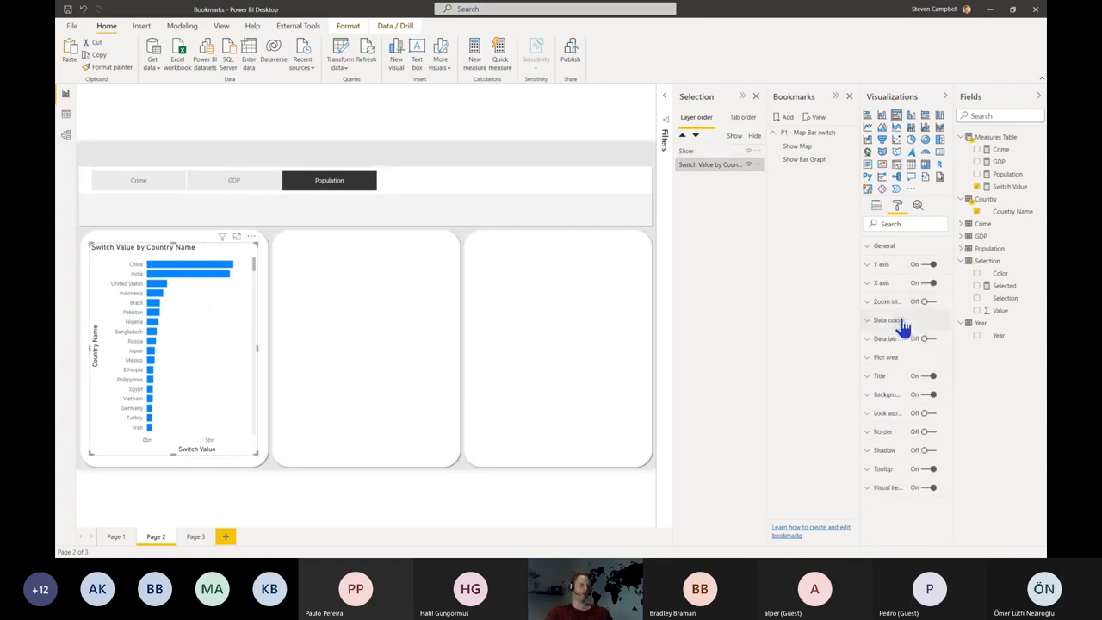
{"action": "left_click", "coordinate": [574, 286]}
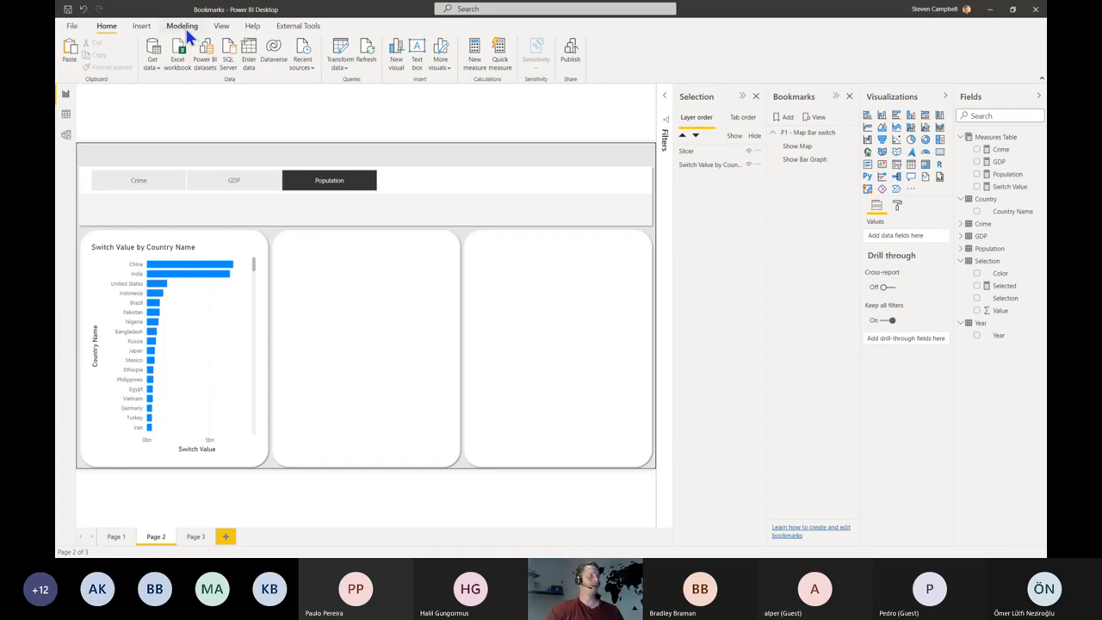
Step: Insert a blank button and place it in the upper-right corner of the Page 2 report canvas
{"action": "left_click", "coordinate": [141, 26]}
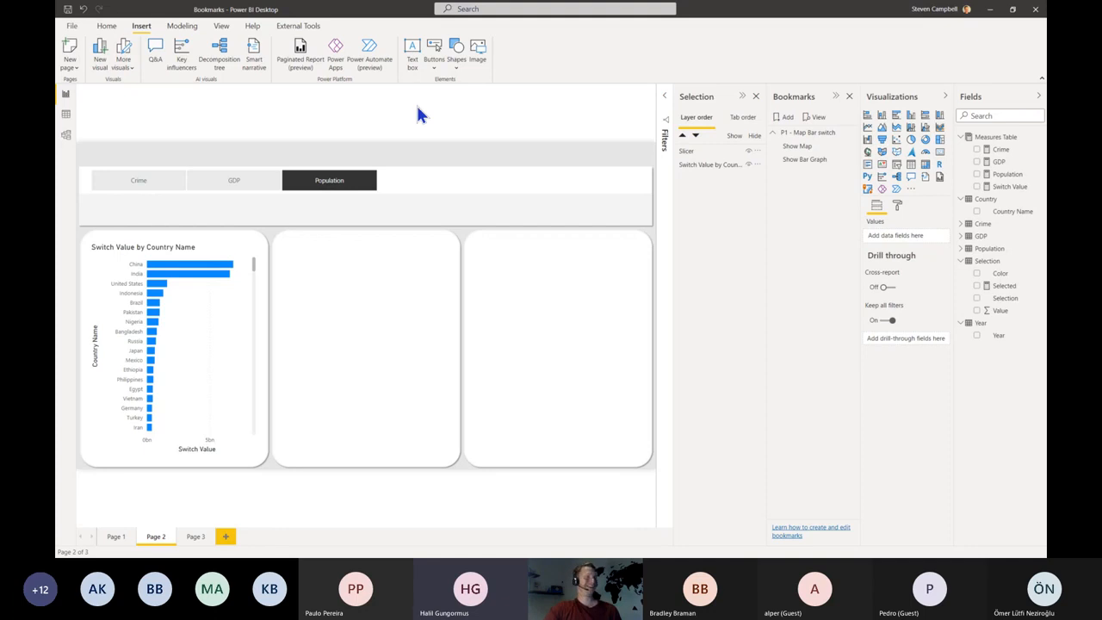
{"action": "left_click", "coordinate": [433, 66]}
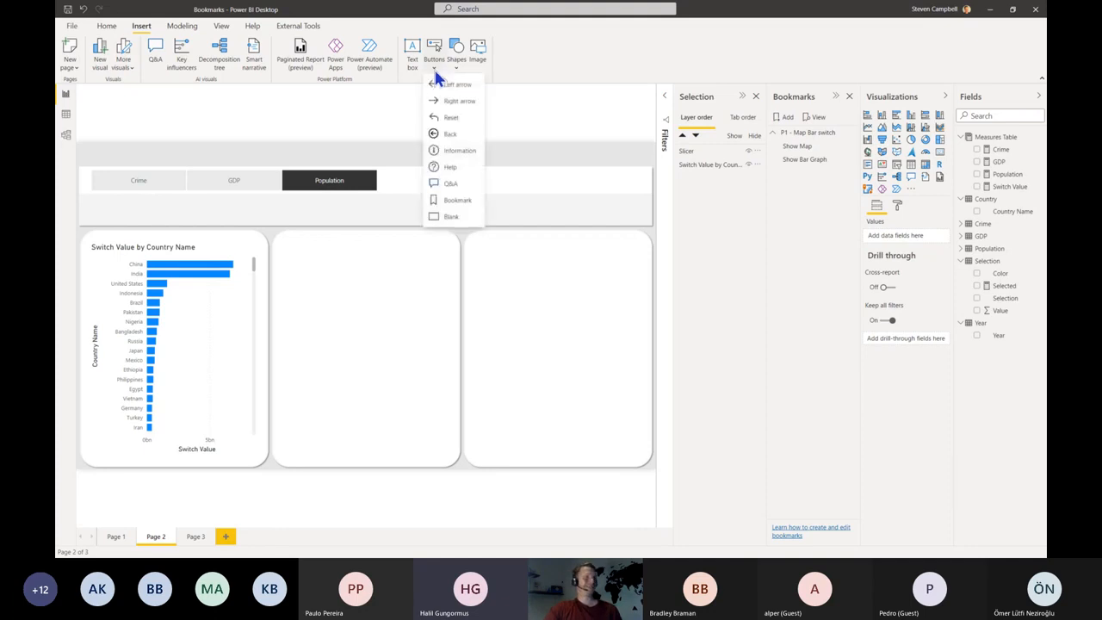
{"action": "left_click", "coordinate": [454, 218]}
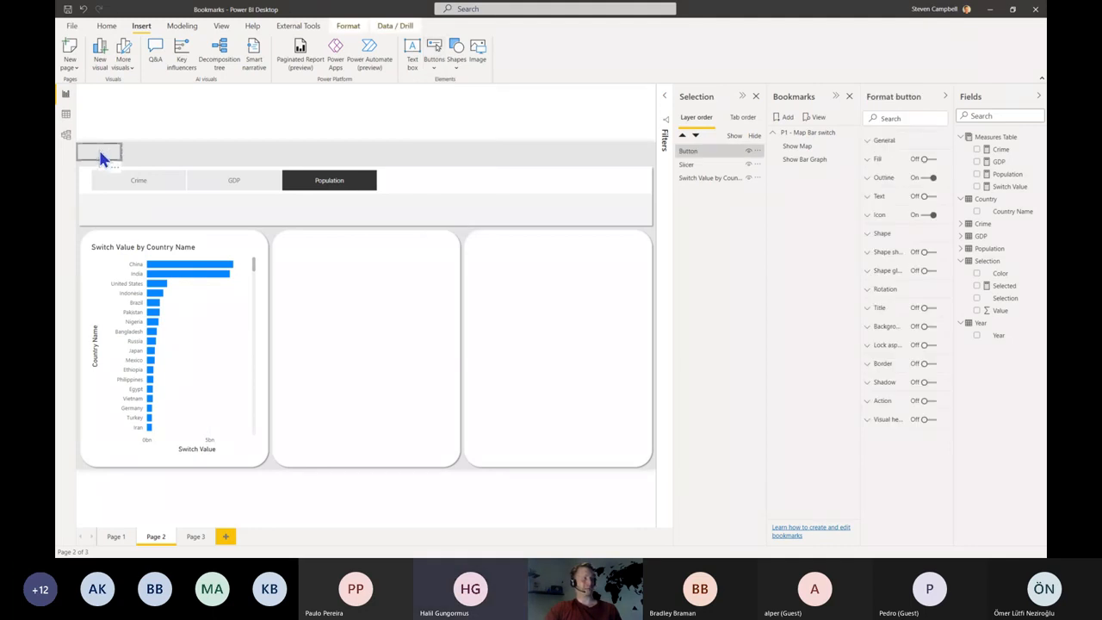
{"action": "left_click_drag", "start_coordinate": [100, 157], "coordinate": [458, 172]}
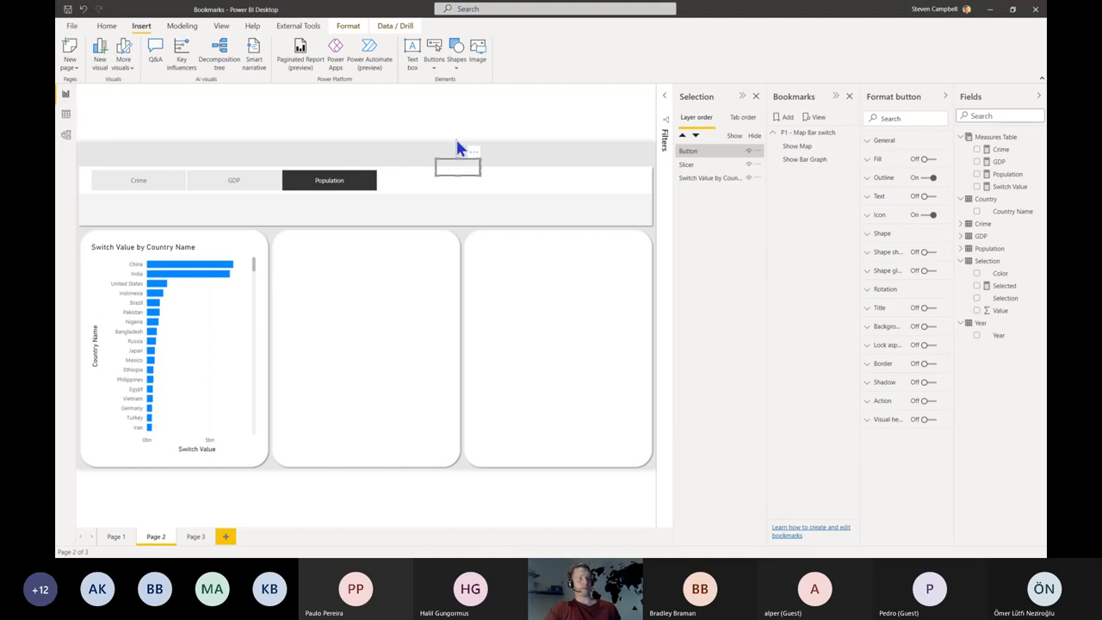
{"action": "left_click_drag", "start_coordinate": [462, 169], "coordinate": [637, 165]}
{"action": "key", "text": "ctrl+c"}
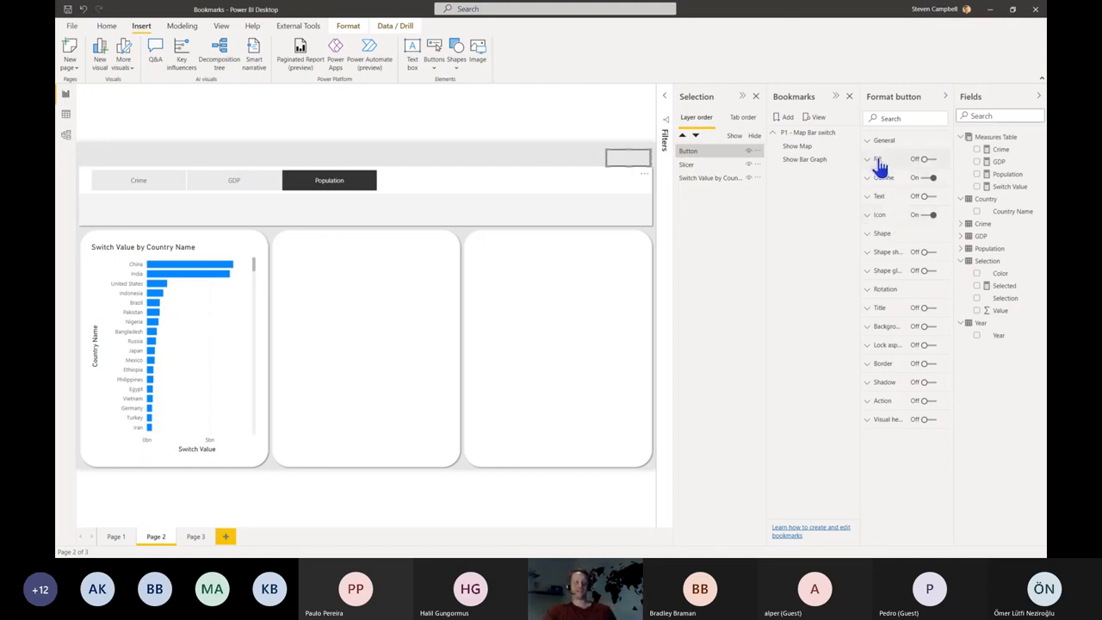
Step: Turn on the blank button's fill for the default state and make it fully opaque
{"action": "left_click", "coordinate": [925, 159]}
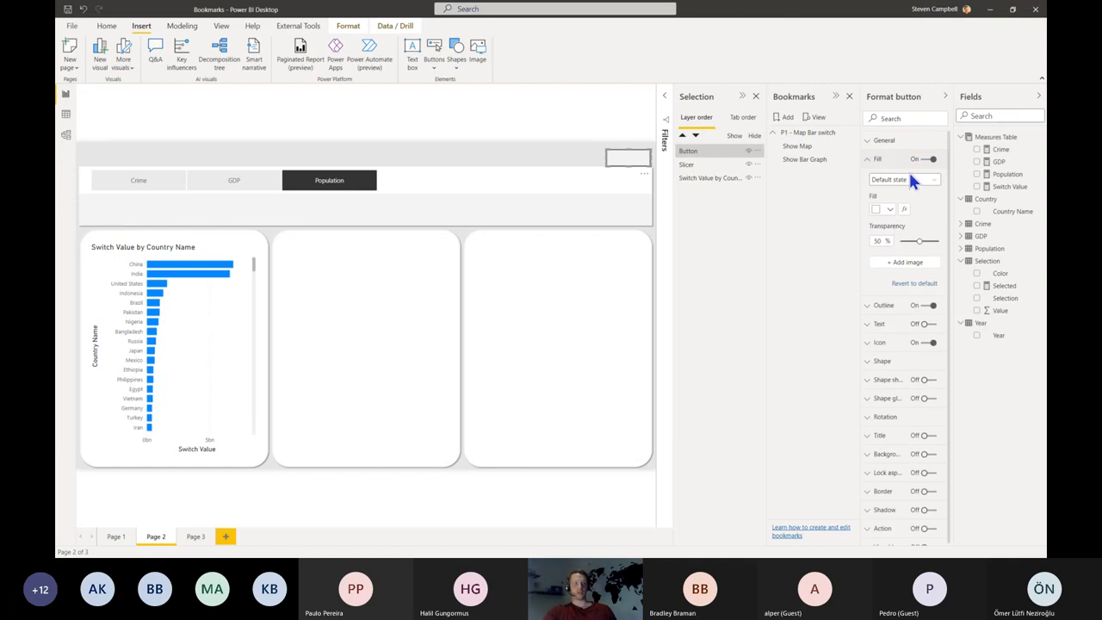
{"action": "left_click_drag", "start_coordinate": [917, 241], "coordinate": [898, 242]}
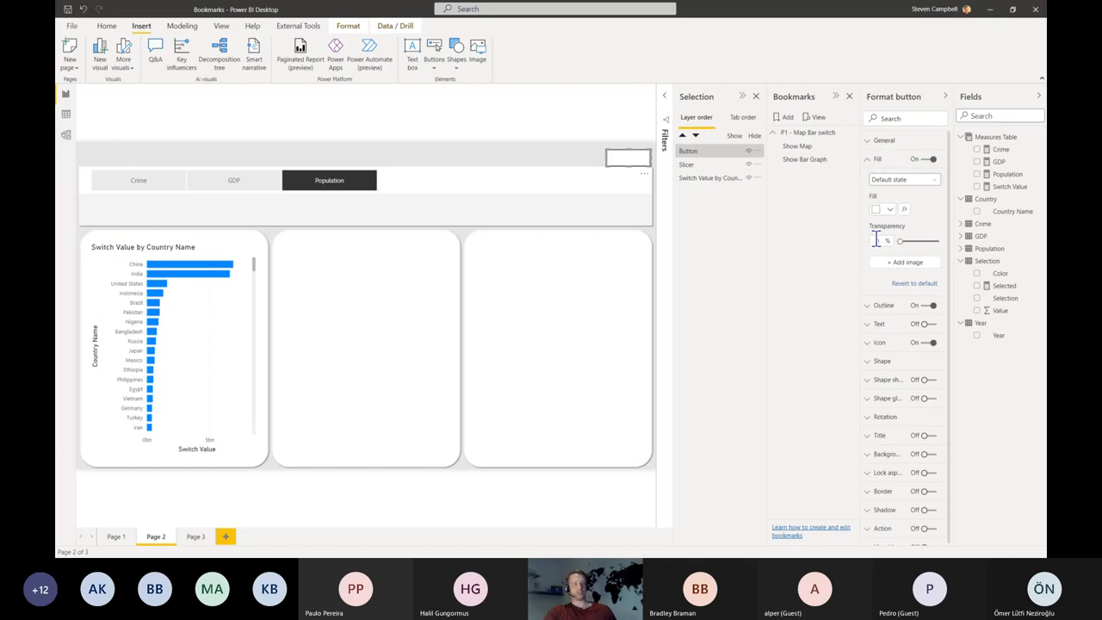
{"action": "left_click", "coordinate": [609, 198]}
{"action": "left_click", "coordinate": [636, 158]}
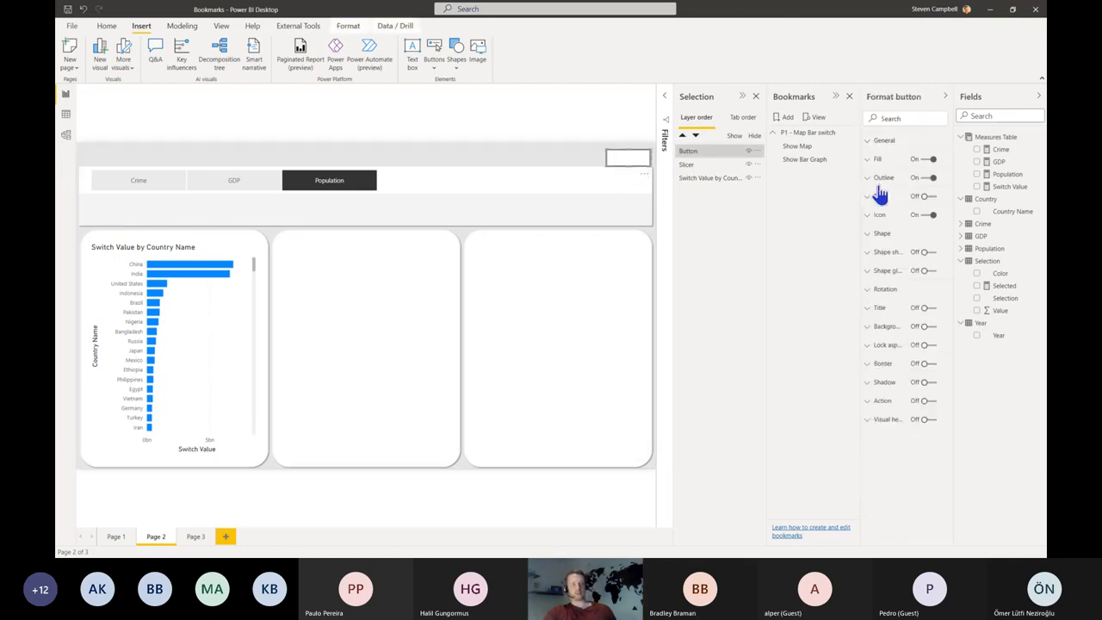
{"action": "left_click", "coordinate": [611, 218]}
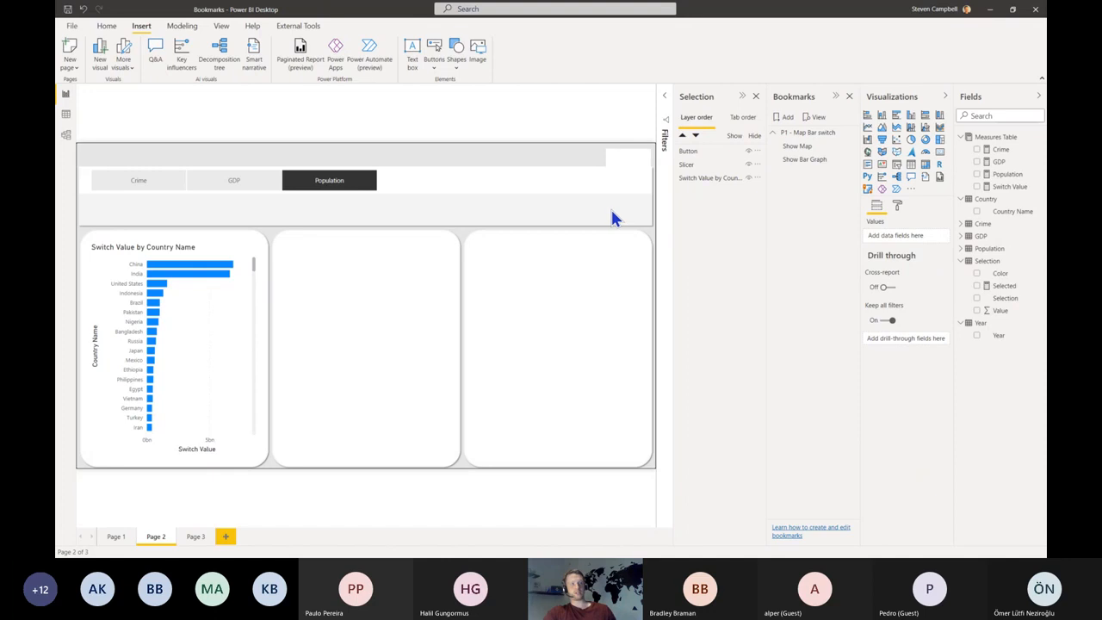
Step: Change the blank button's default-state shape to the snipped tab with both top corners cut
{"action": "left_click", "coordinate": [623, 160]}
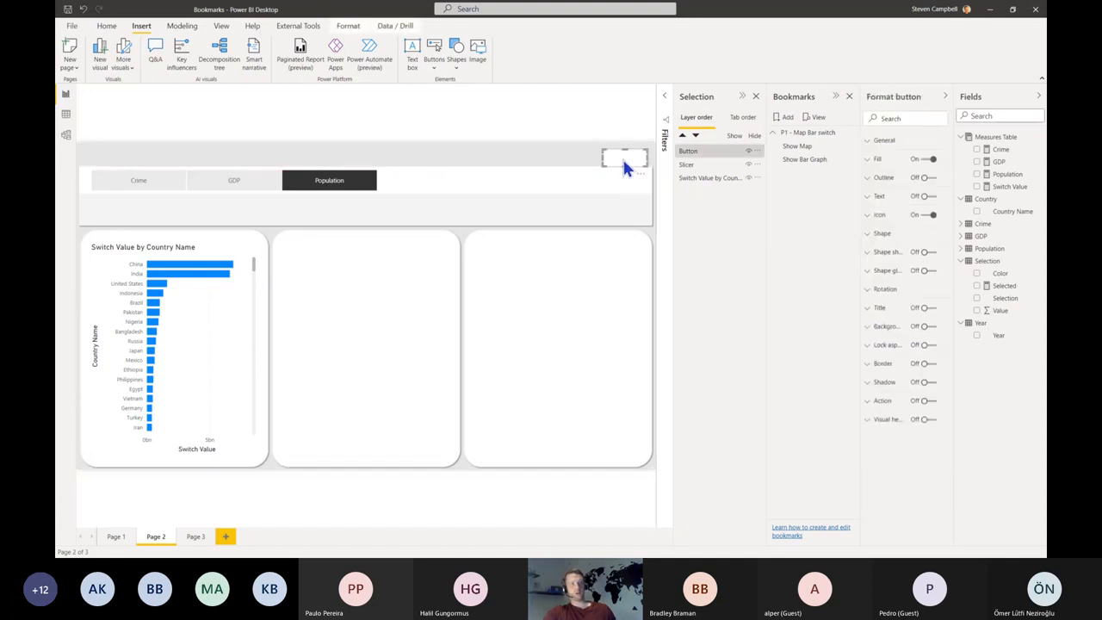
{"action": "left_click", "coordinate": [609, 186]}
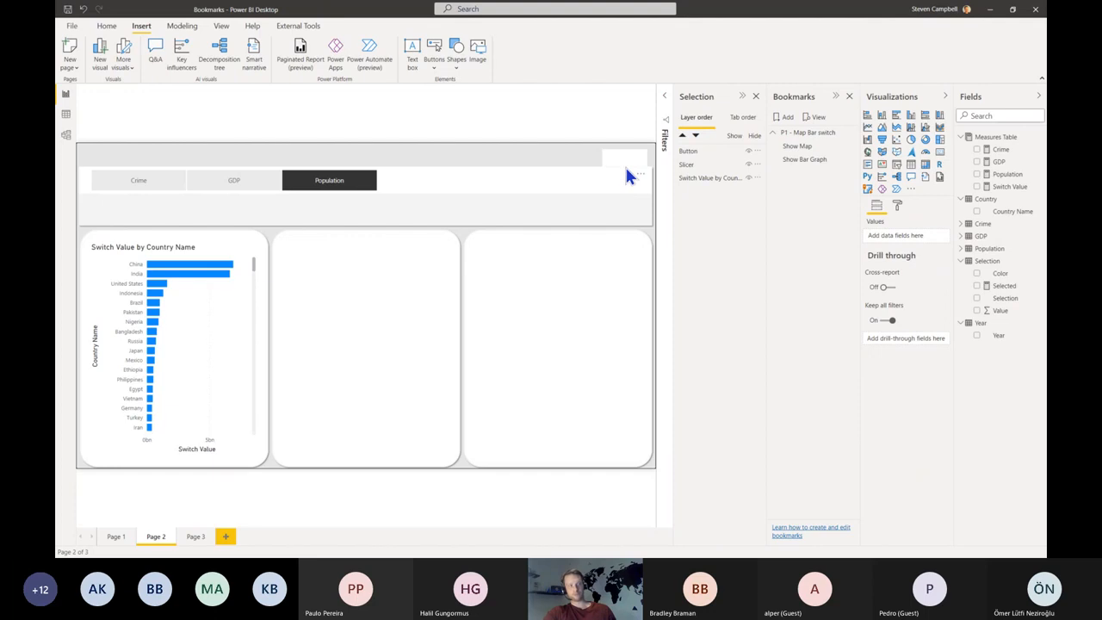
{"action": "left_click", "coordinate": [625, 166]}
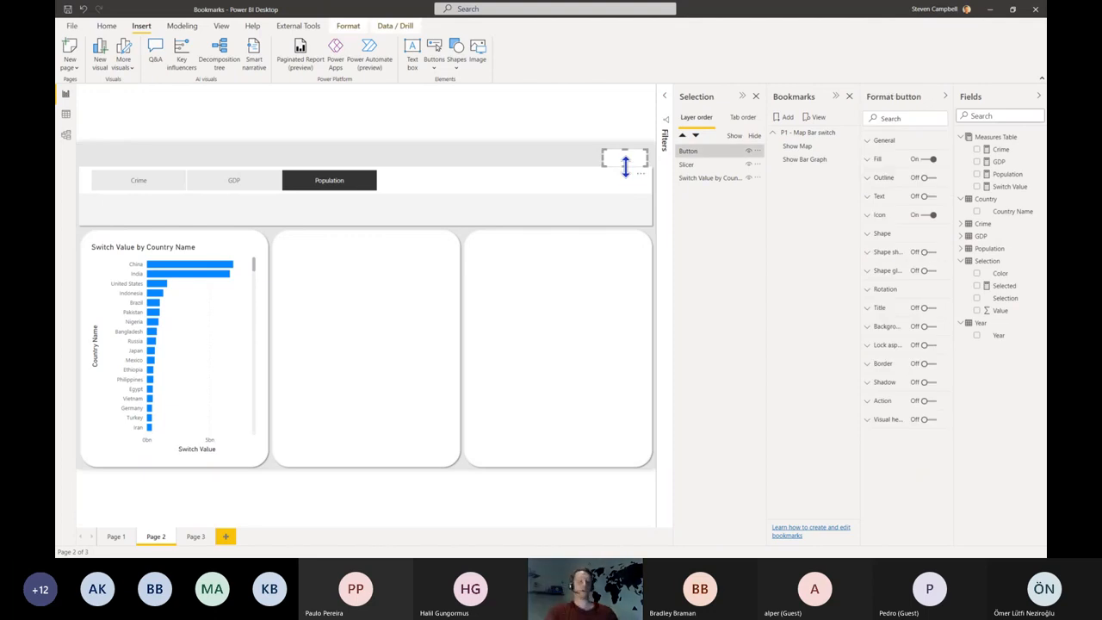
{"action": "left_click", "coordinate": [899, 235]}
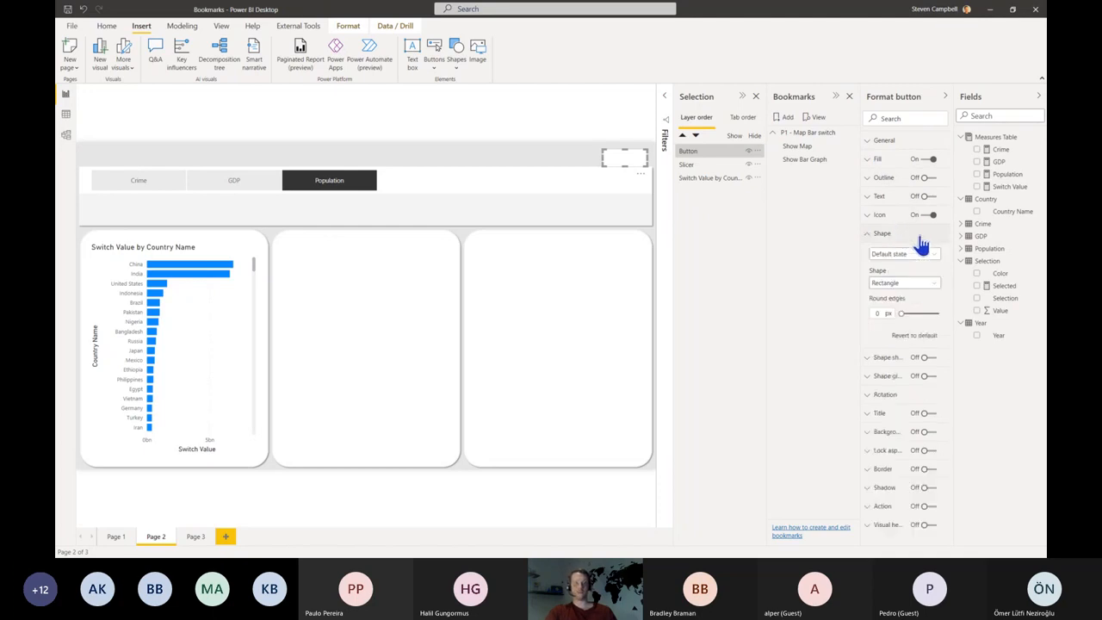
{"action": "left_click", "coordinate": [914, 286]}
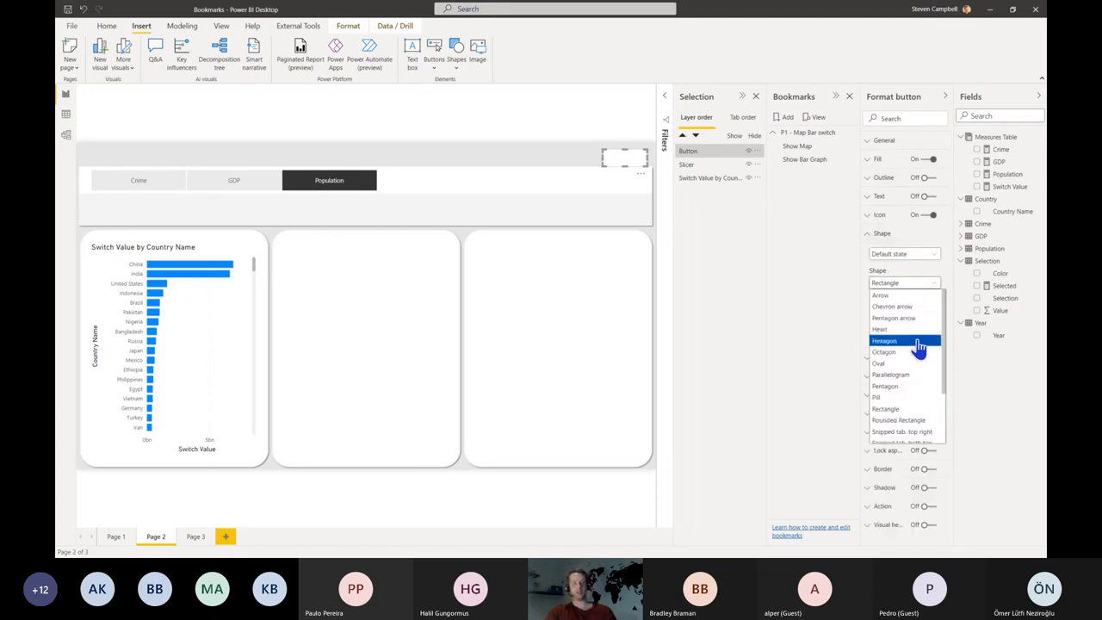
{"action": "scroll", "coordinate": [920, 347], "scroll_direction": "down", "scroll_amount": 2}
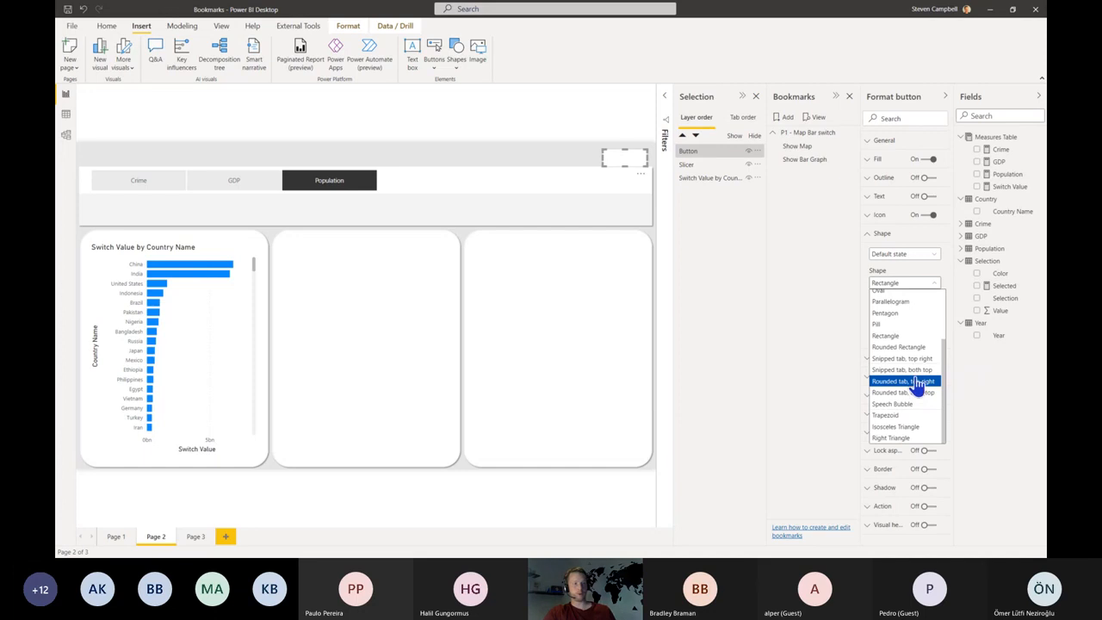
{"action": "left_click", "coordinate": [913, 369]}
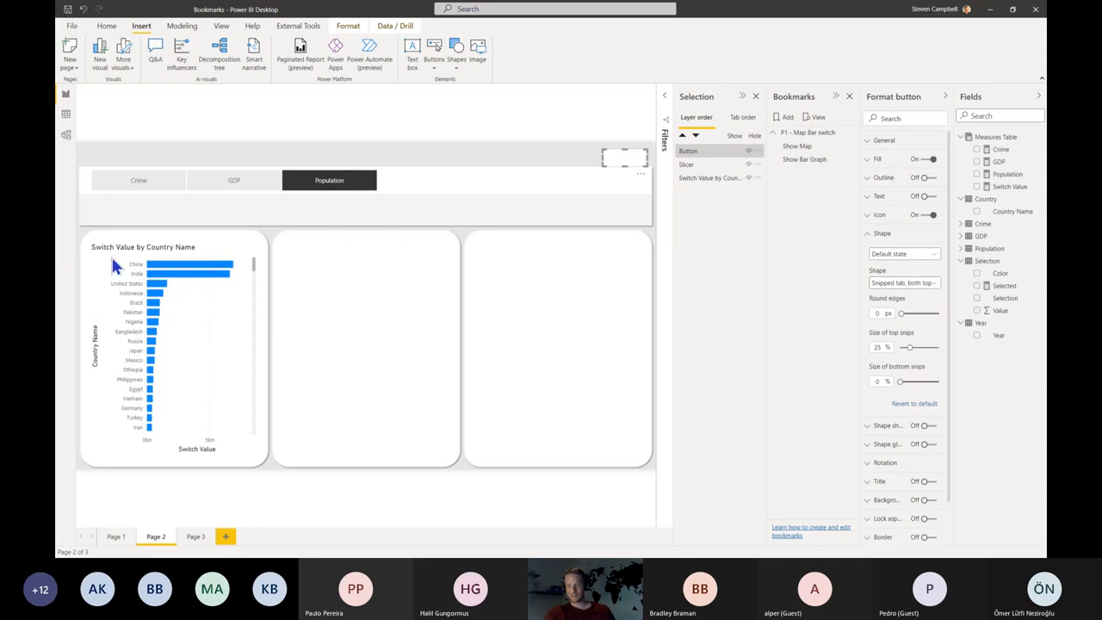
{"action": "left_click", "coordinate": [568, 208]}
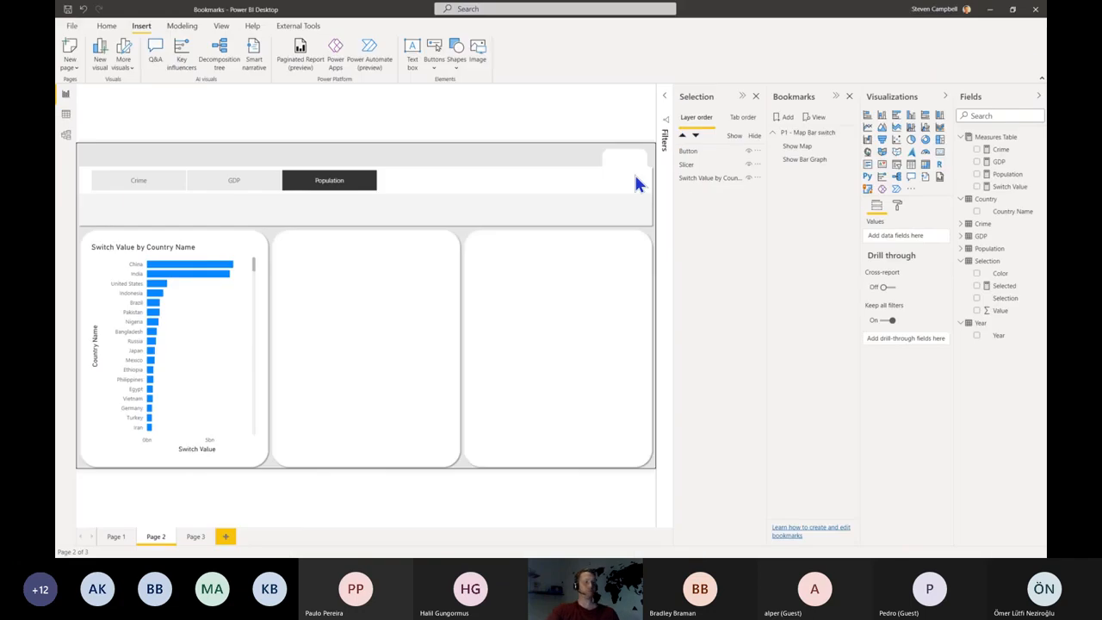
Step: Turn on the tab-shaped button's text and label it Page 3 for the default state
{"action": "left_click", "coordinate": [628, 163]}
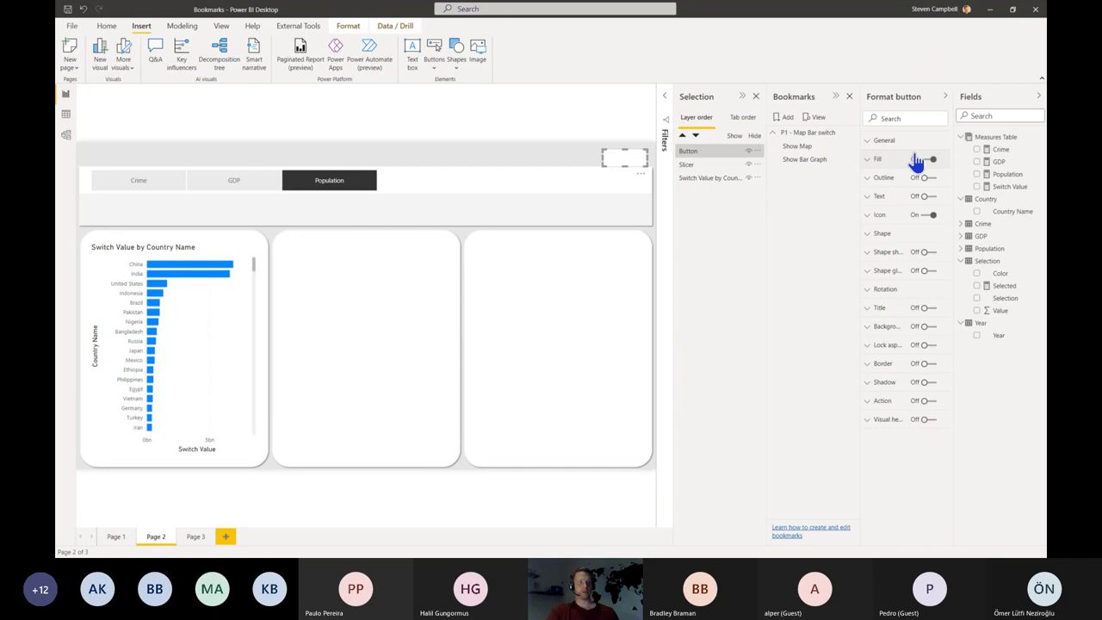
{"action": "left_click", "coordinate": [922, 198]}
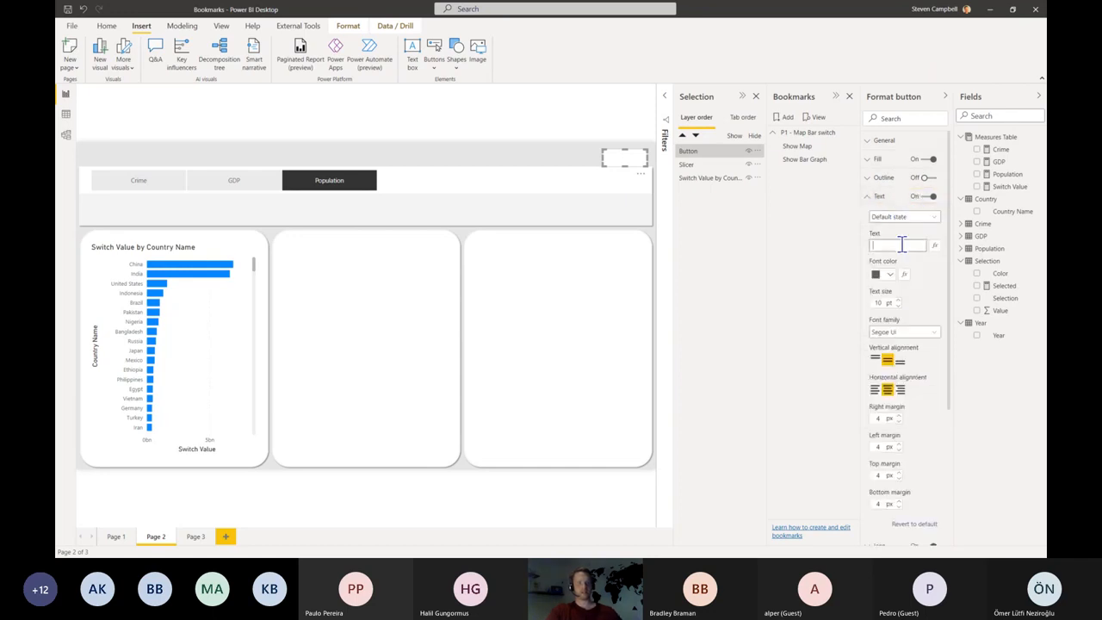
{"action": "left_click", "coordinate": [901, 245]}
{"action": "type", "text": "Page 3"}
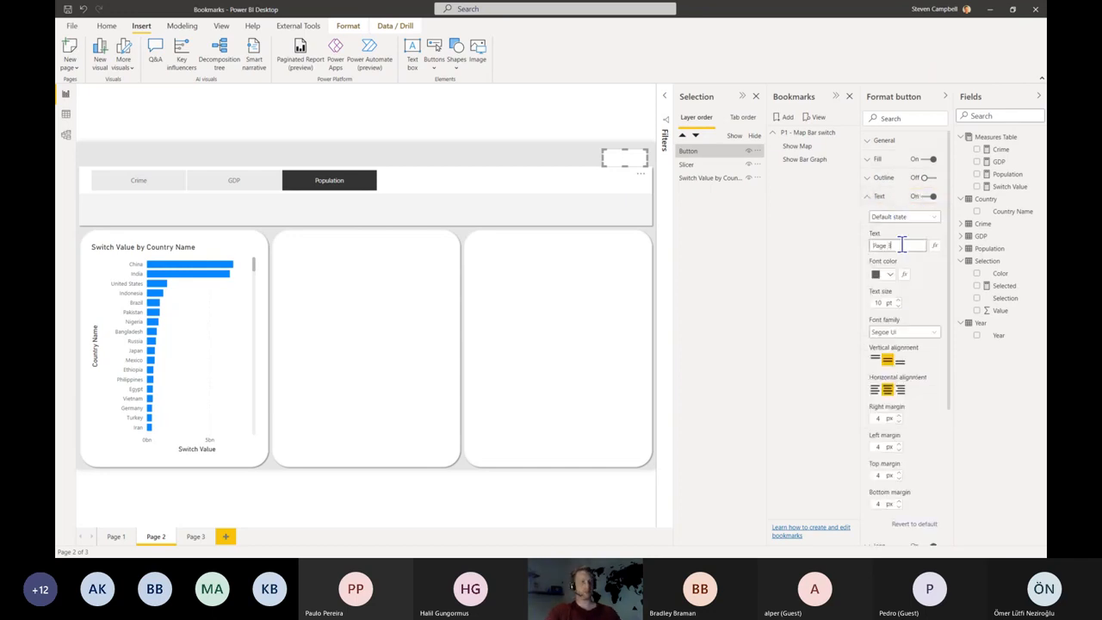
{"action": "left_click", "coordinate": [598, 216]}
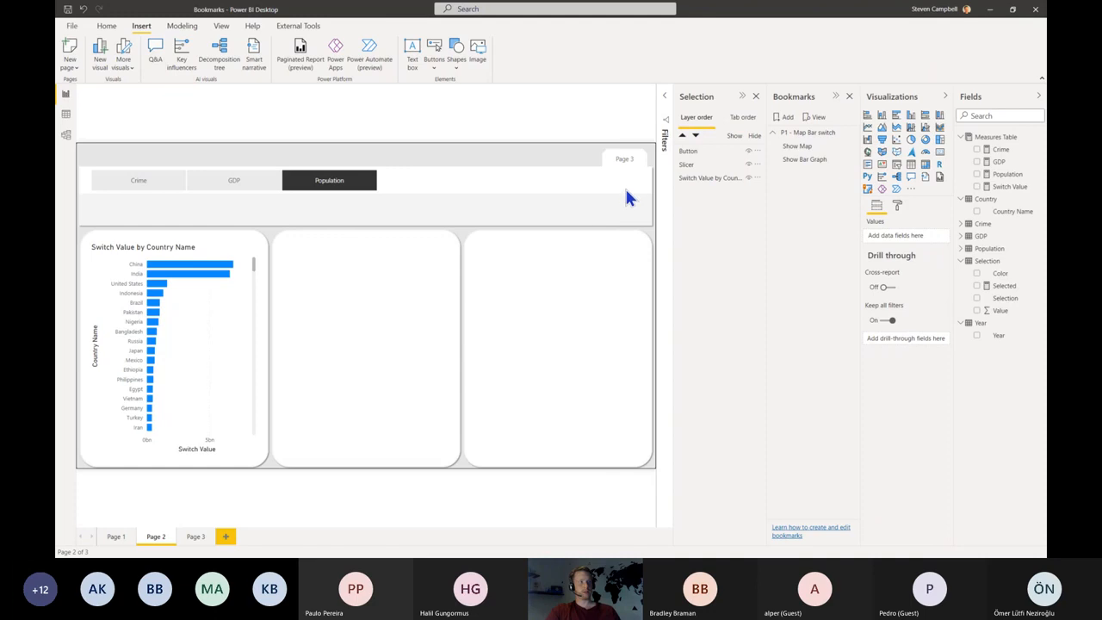
Step: Make two copies of the Page 3 button and place them side by side to the left of the original
{"action": "left_click", "coordinate": [624, 159]}
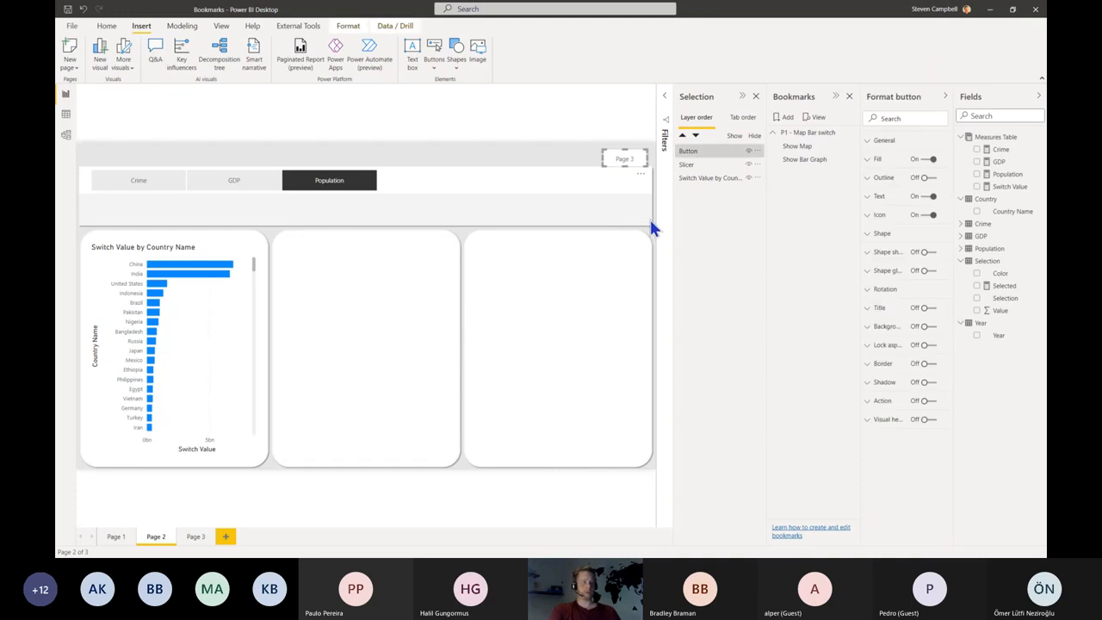
{"action": "key", "text": "ctrl+v"}
{"action": "key", "text": "ctrl+v"}
{"action": "left_click_drag", "start_coordinate": [650, 163], "coordinate": [552, 151]}
{"action": "left_click_drag", "start_coordinate": [647, 148], "coordinate": [594, 162]}
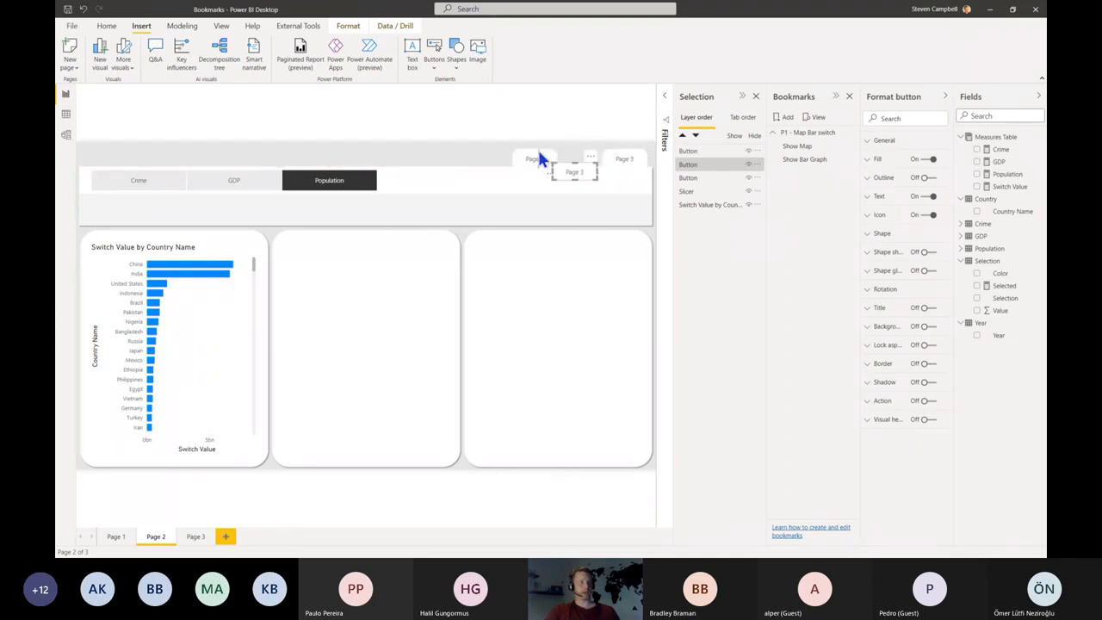
{"action": "left_click", "coordinate": [538, 155]}
Step: Align the tops of the three page buttons and distribute them horizontally
{"action": "left_click_drag", "start_coordinate": [533, 181], "coordinate": [647, 136]}
{"action": "left_click", "coordinate": [347, 26]}
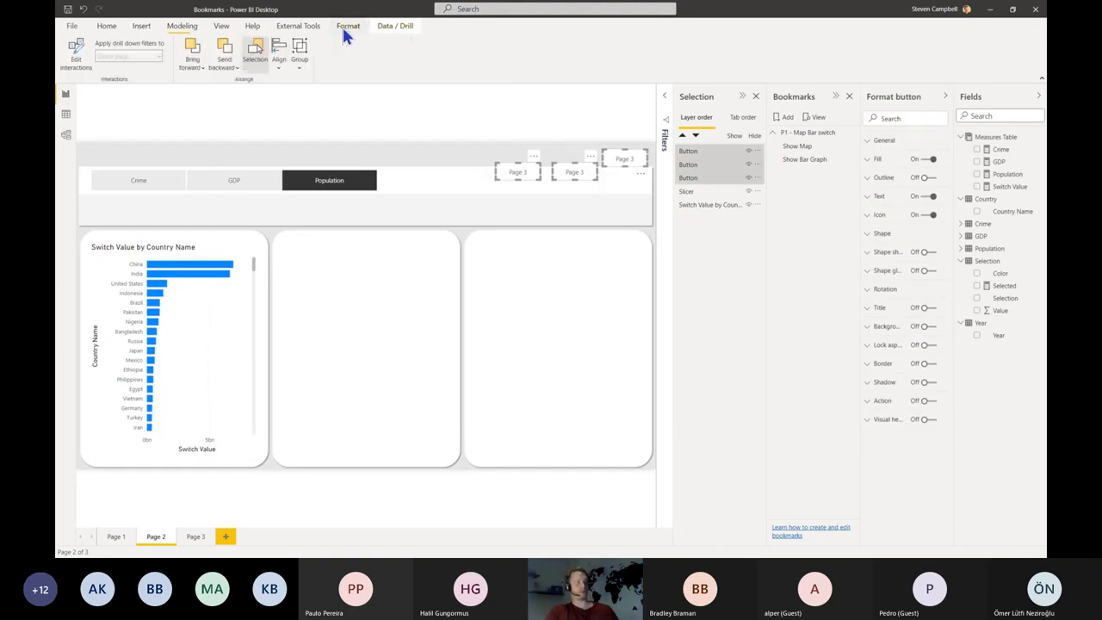
{"action": "left_click", "coordinate": [278, 65]}
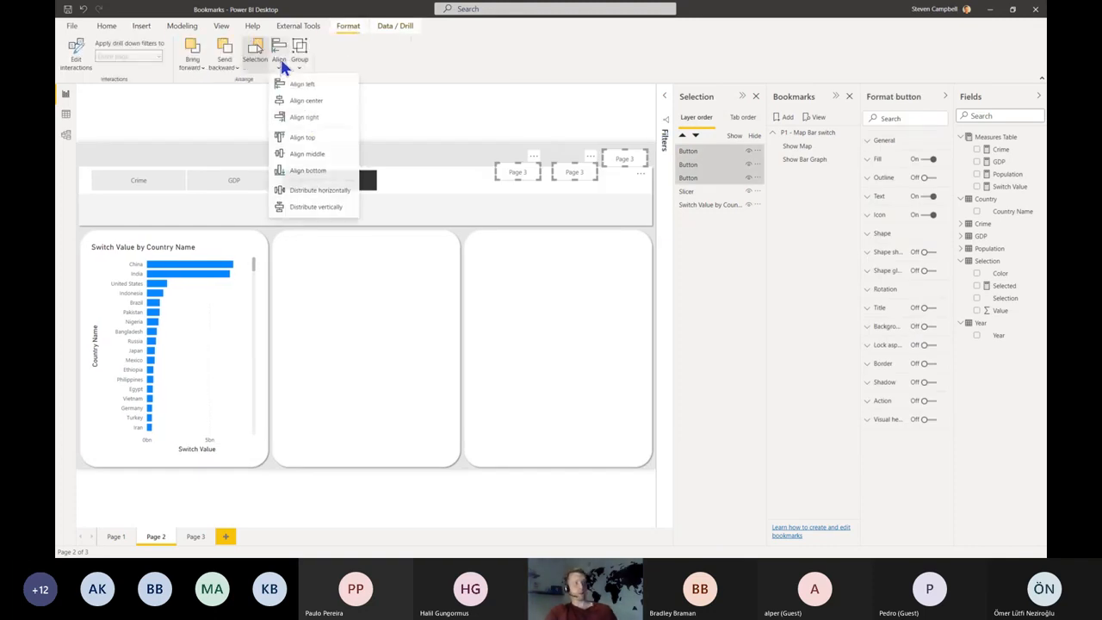
{"action": "left_click", "coordinate": [310, 134]}
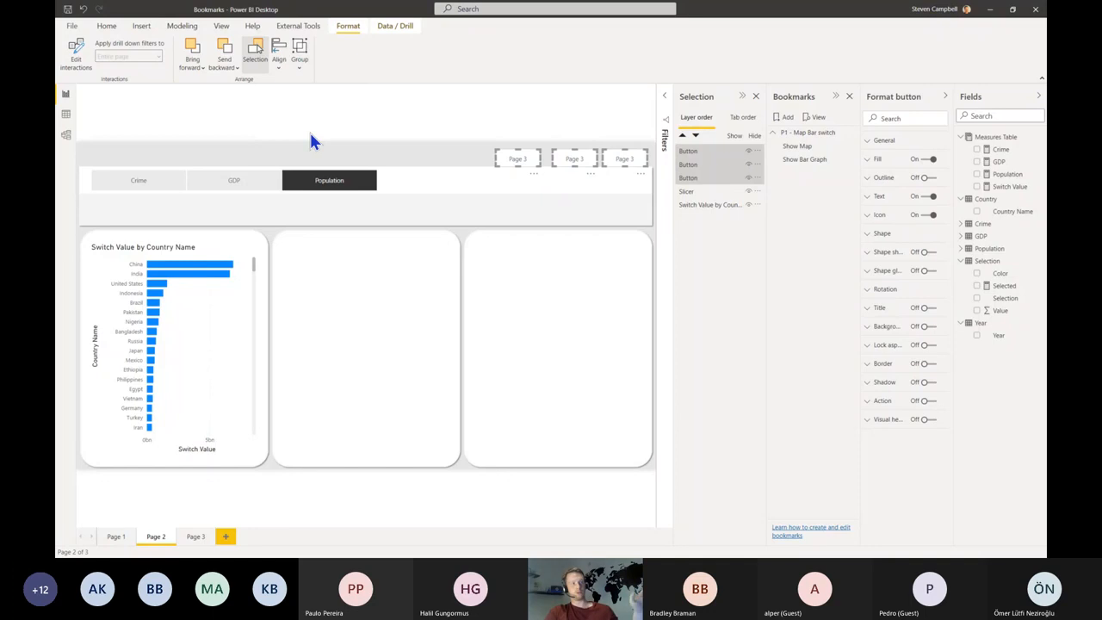
{"action": "left_click", "coordinate": [278, 66]}
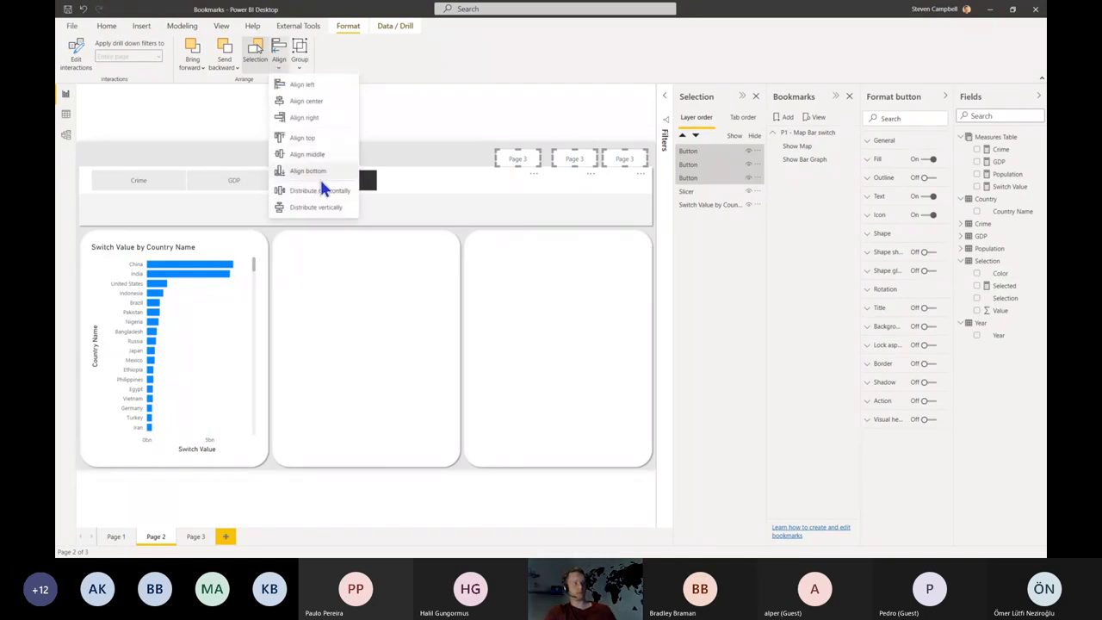
{"action": "left_click", "coordinate": [318, 186]}
{"action": "left_click", "coordinate": [573, 207]}
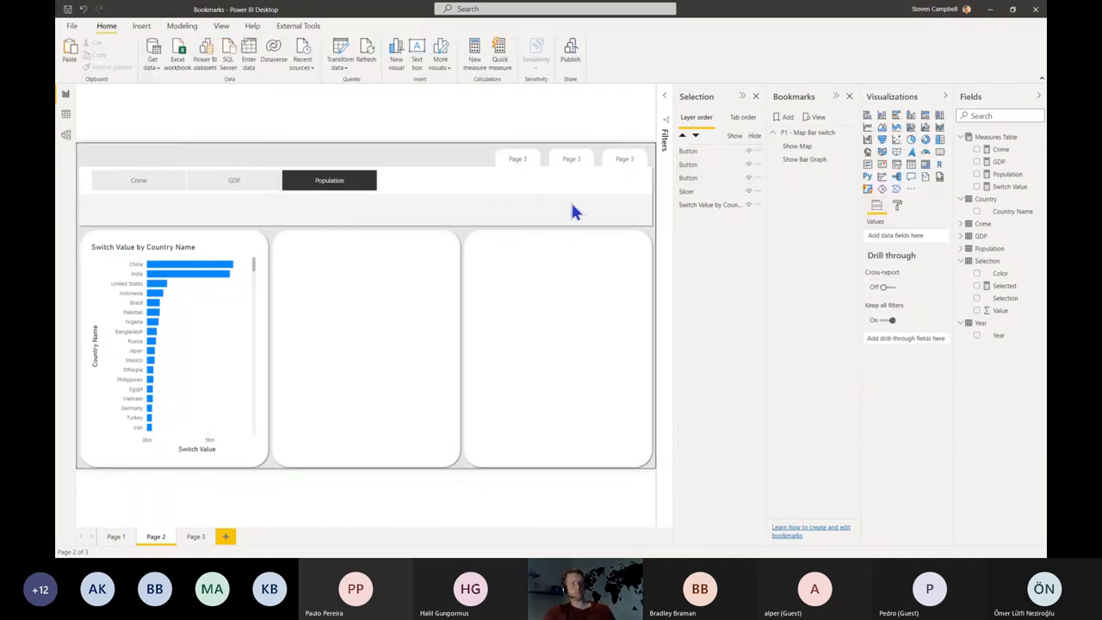
Step: Change the leftmost button's text to Page 1 and the middle button's text to Page 2
{"action": "left_click", "coordinate": [519, 159]}
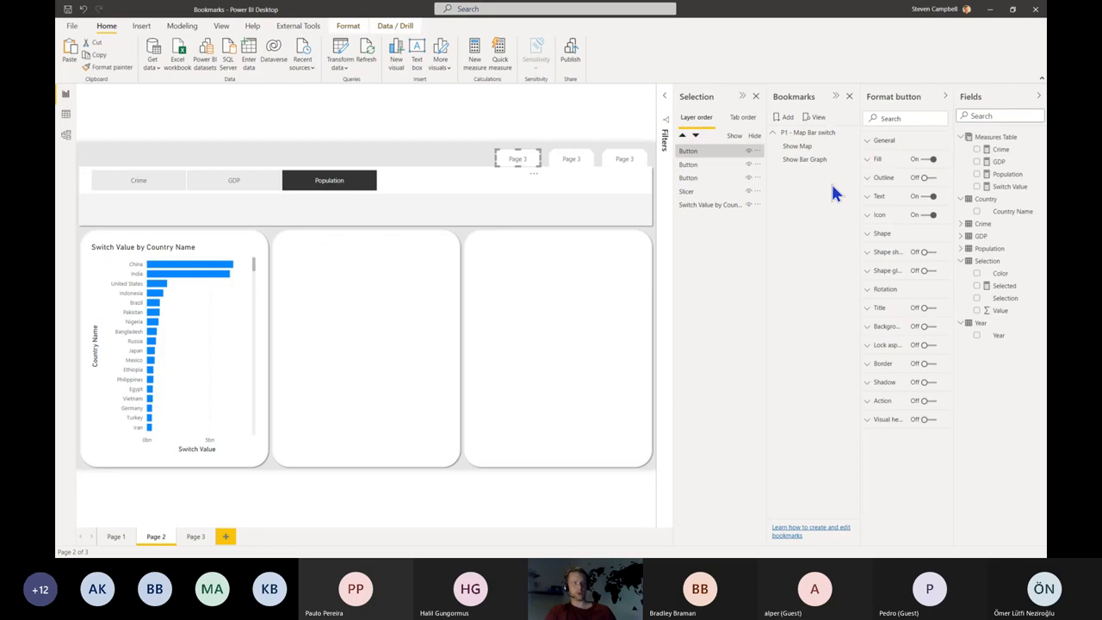
{"action": "left_click", "coordinate": [896, 196]}
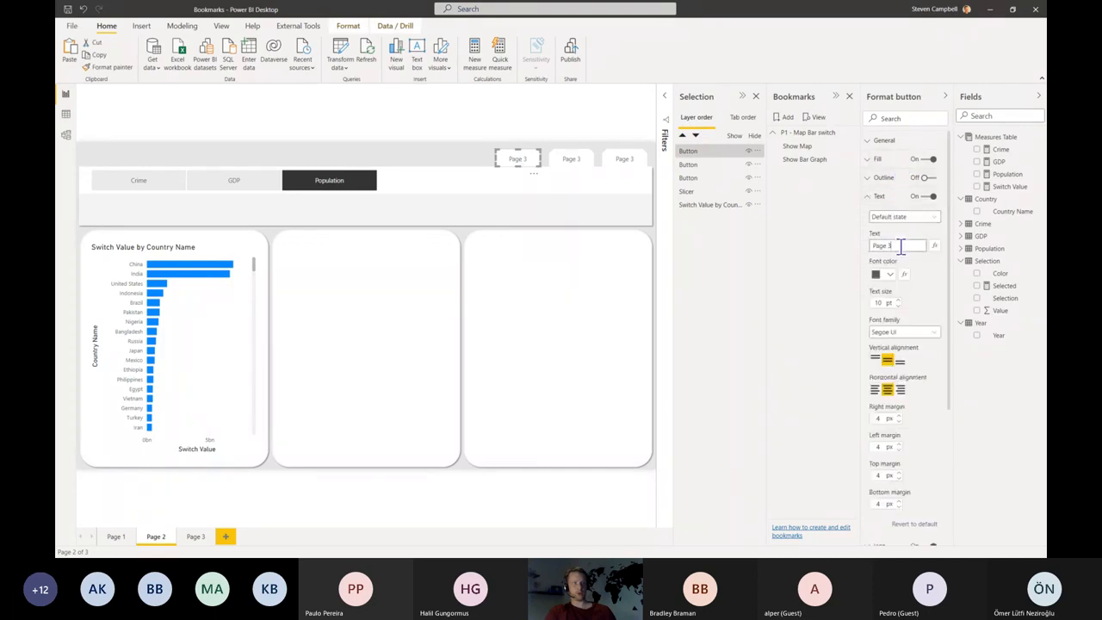
{"action": "key", "text": "BackSpace"}
{"action": "type", "text": "1"}
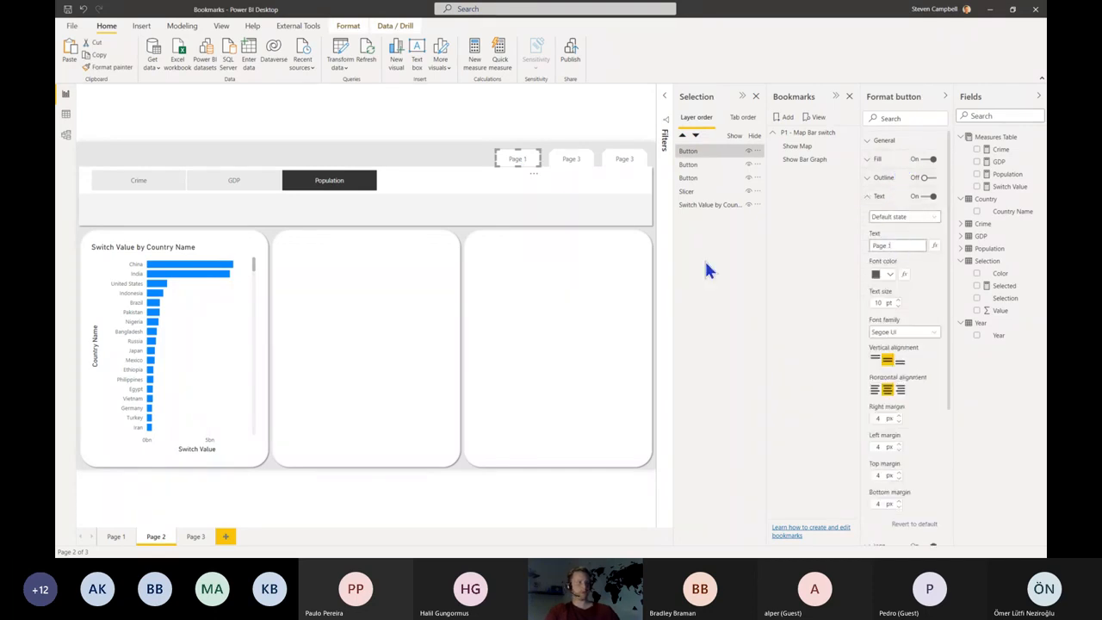
{"action": "left_click", "coordinate": [579, 164]}
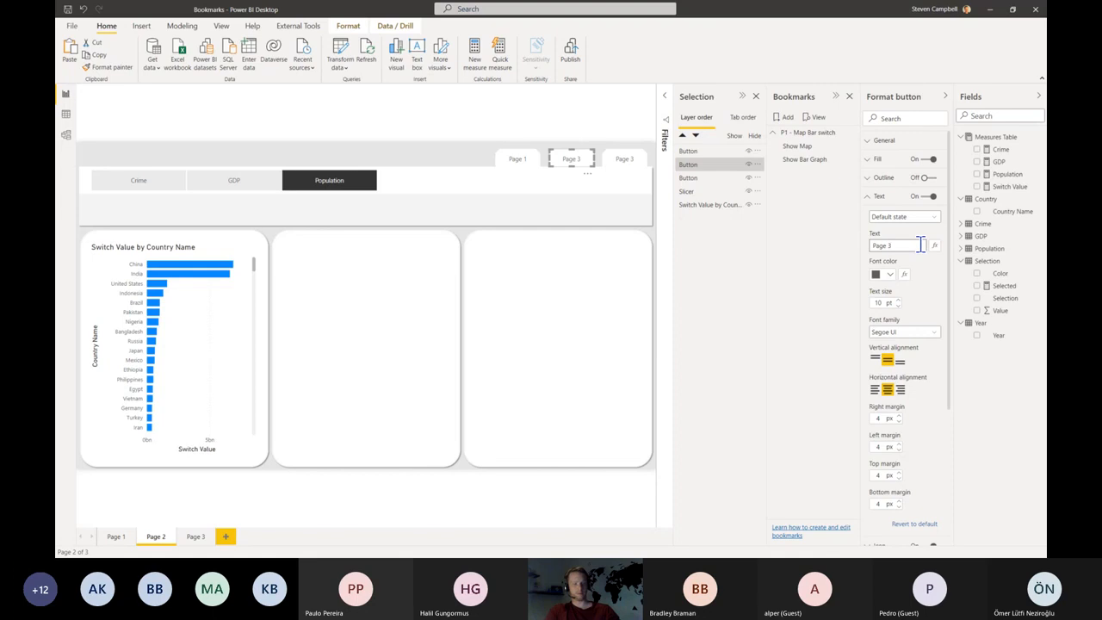
{"action": "left_click", "coordinate": [580, 208]}
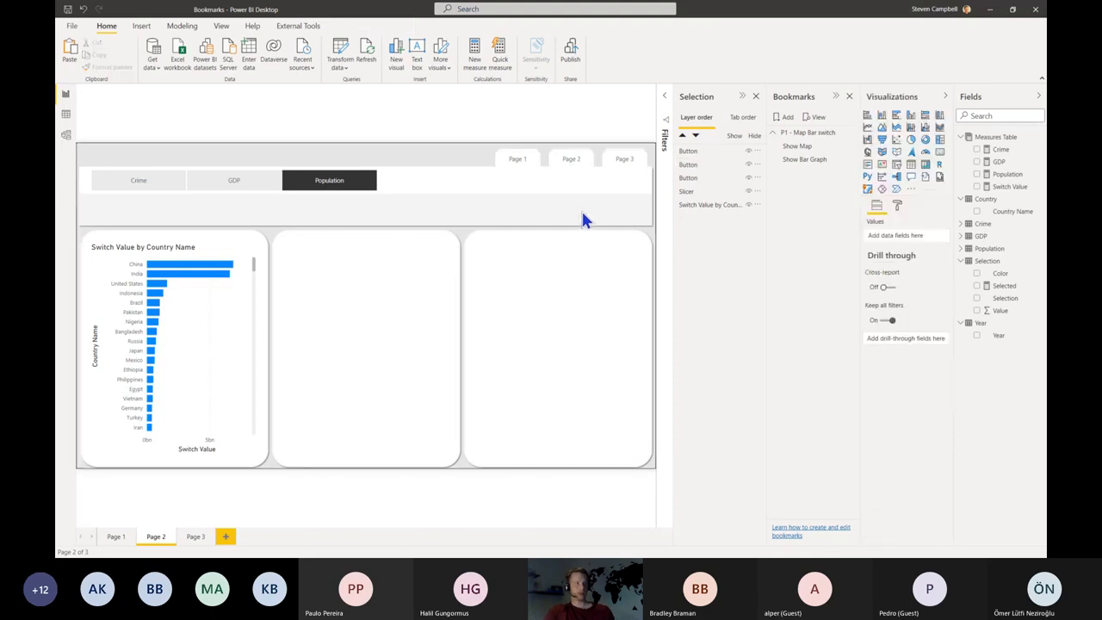
Step: Set the Page 2 button's default-state text font to Segoe UI Bold
{"action": "left_click", "coordinate": [571, 163]}
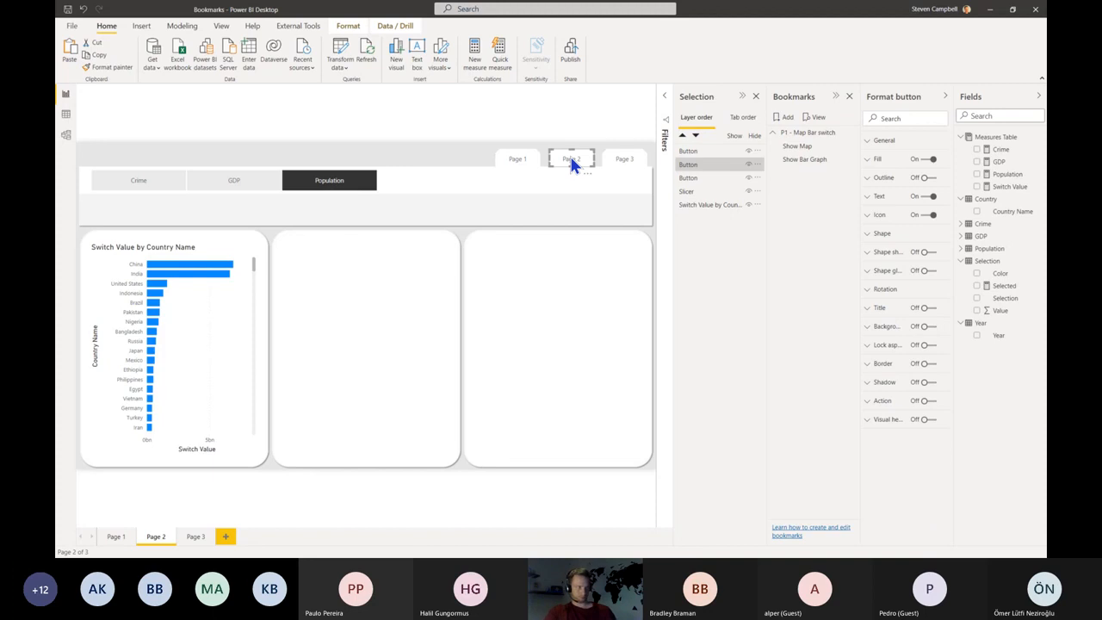
{"action": "left_click", "coordinate": [889, 168]}
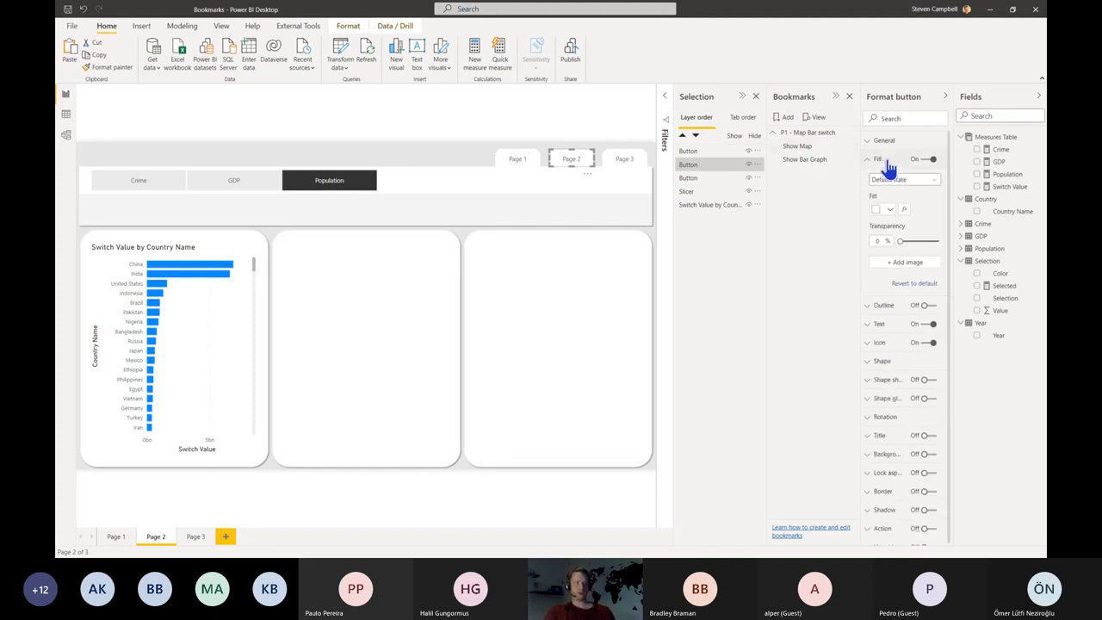
{"action": "left_click", "coordinate": [889, 168]}
{"action": "left_click", "coordinate": [886, 196]}
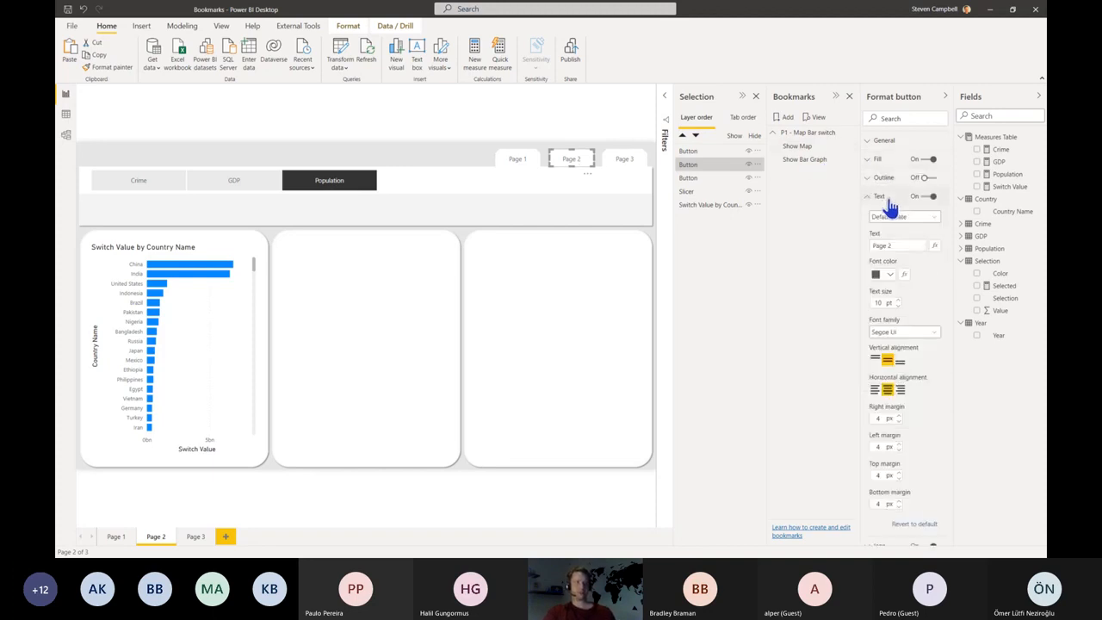
{"action": "left_click", "coordinate": [917, 332]}
{"action": "scroll", "coordinate": [905, 370], "scroll_direction": "down", "scroll_amount": 5}
{"action": "left_click", "coordinate": [904, 345]}
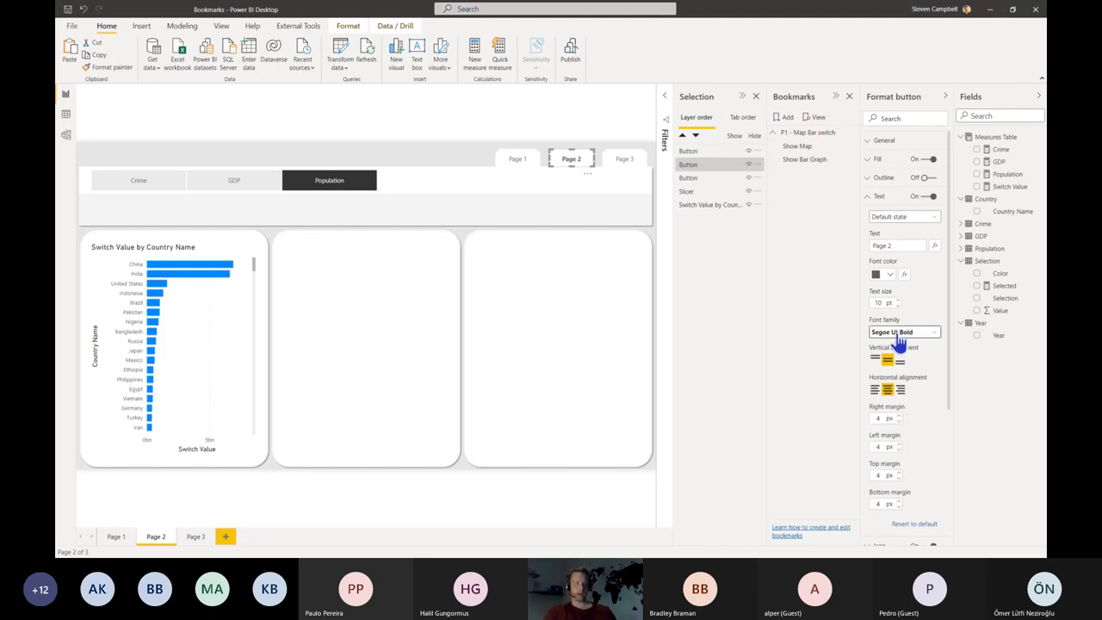
{"action": "left_click", "coordinate": [880, 198]}
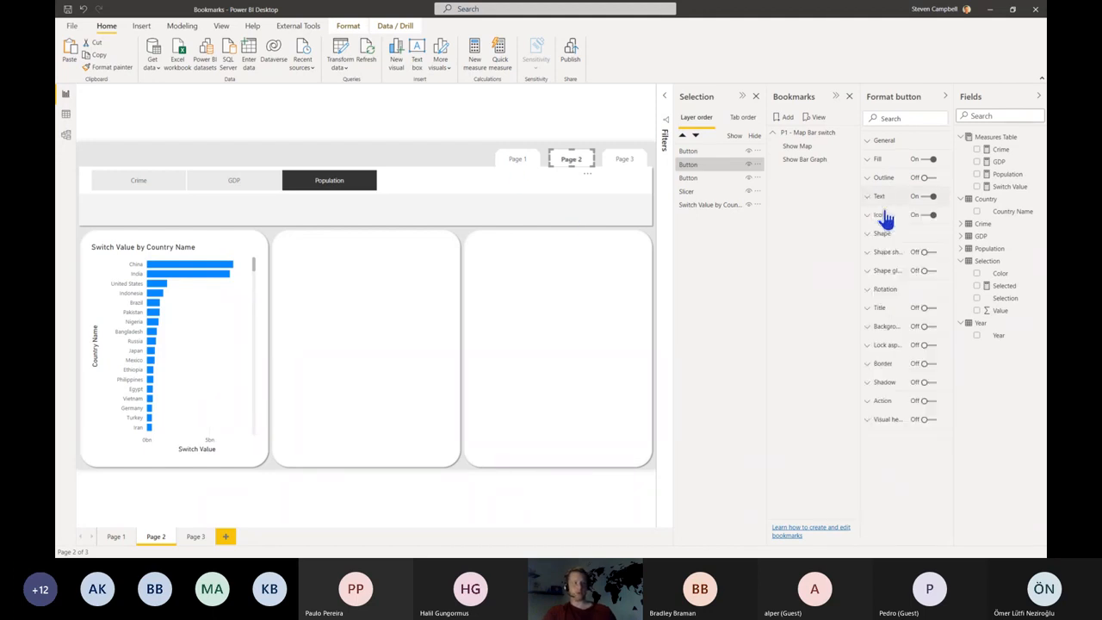
Step: Turn on the Page 2 button's shape shadow and set its preset to Top
{"action": "left_click", "coordinate": [927, 252]}
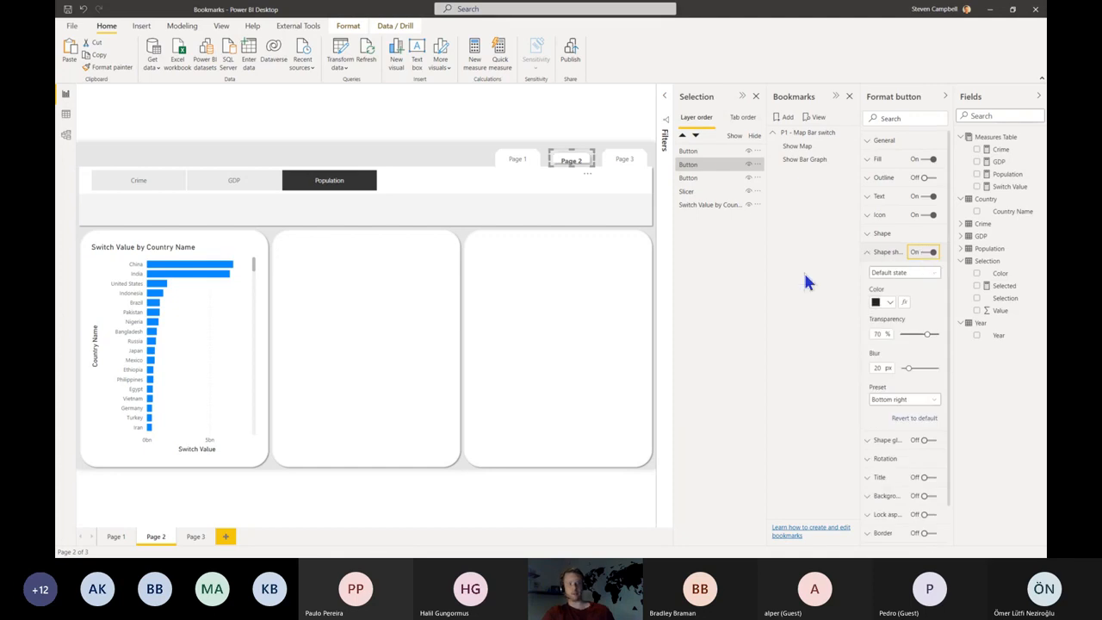
{"action": "left_click", "coordinate": [917, 400]}
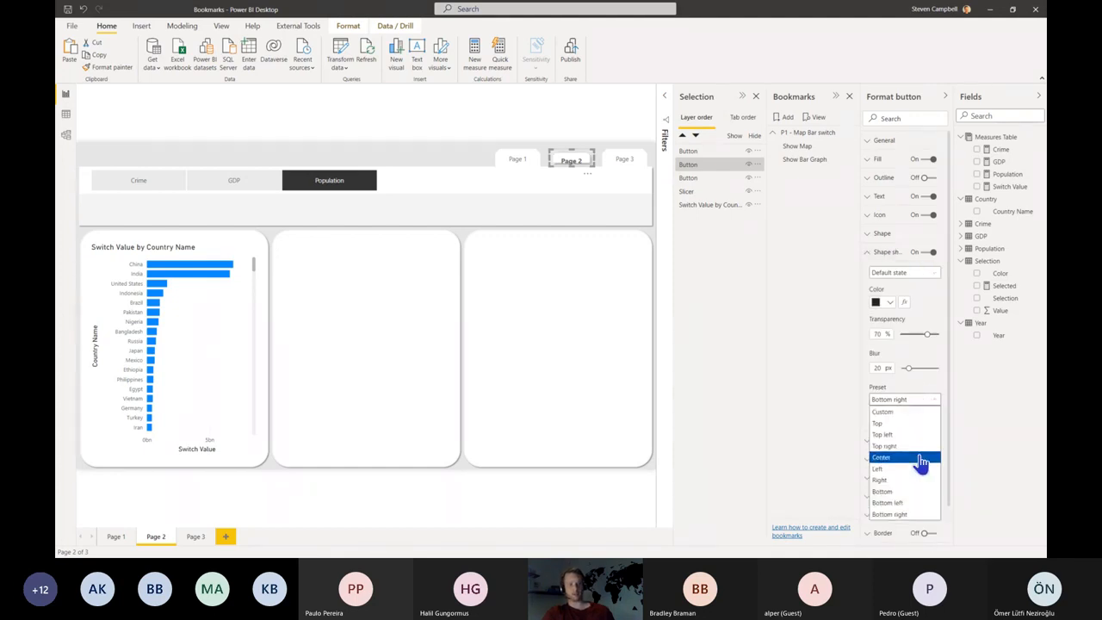
{"action": "left_click", "coordinate": [910, 426]}
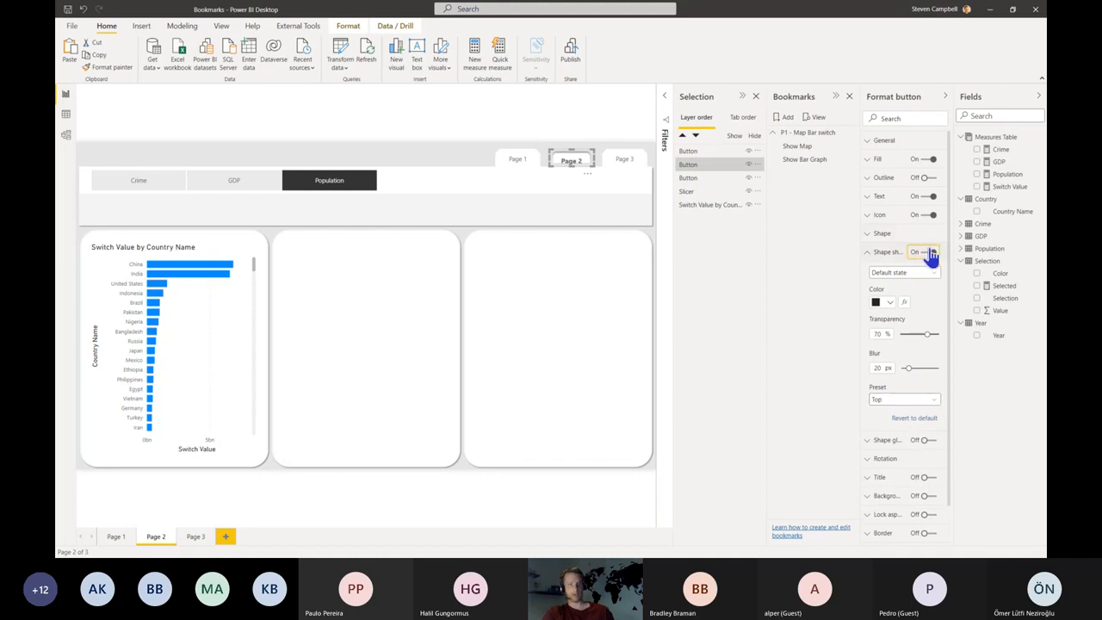
{"action": "left_click", "coordinate": [887, 254]}
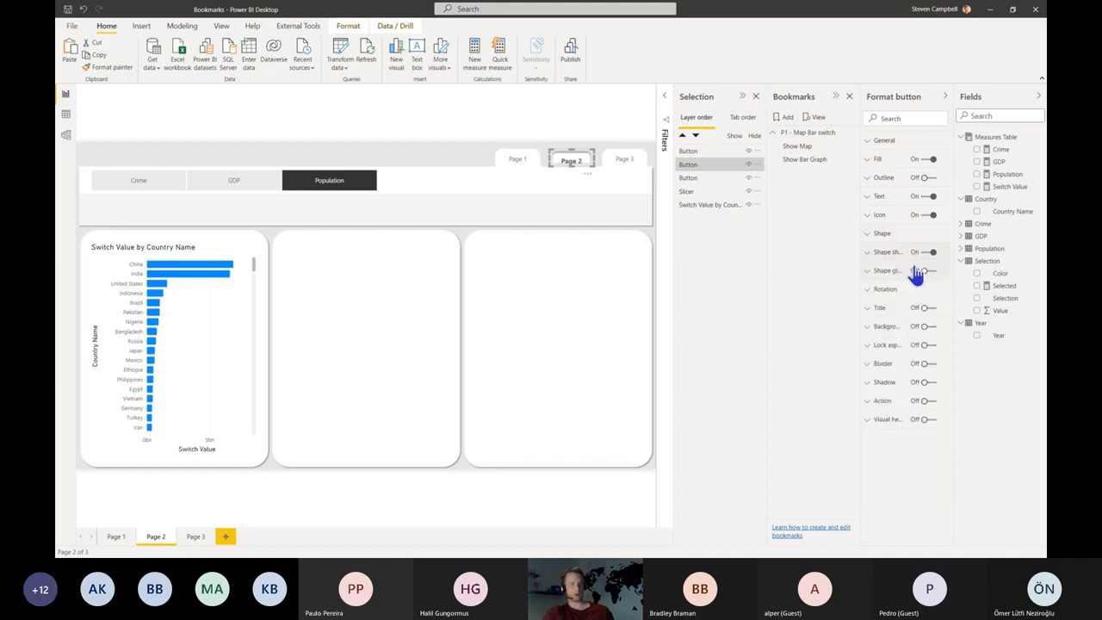
Step: Try a shape glow in place of the shape shadow on the Page 2 button
{"action": "left_click", "coordinate": [928, 253]}
{"action": "left_click", "coordinate": [929, 271]}
{"action": "left_click", "coordinate": [888, 272]}
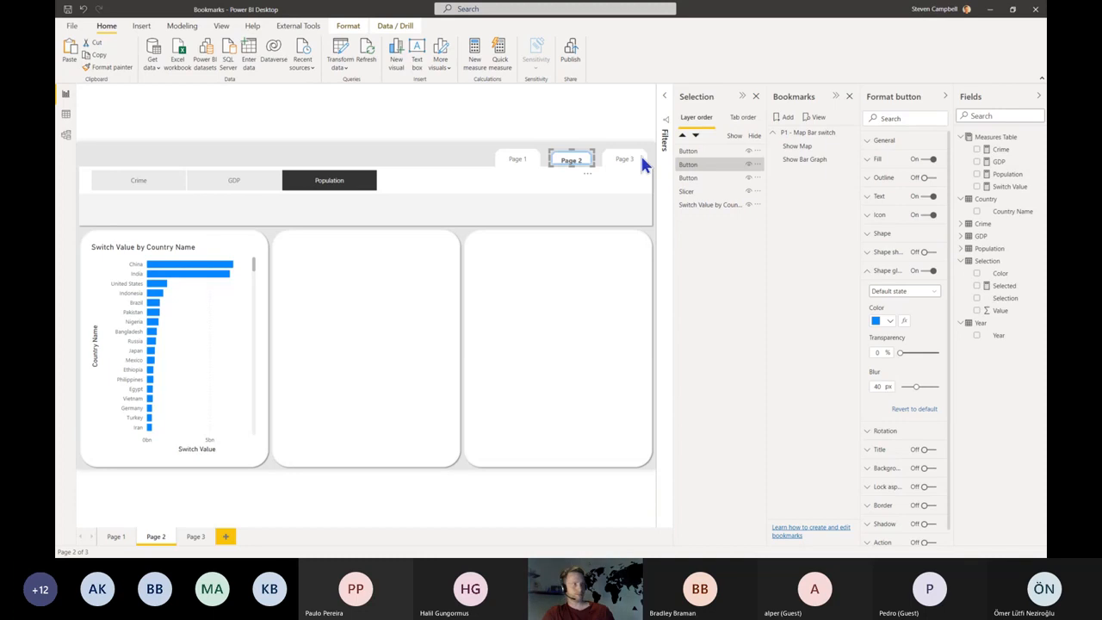
{"action": "left_click", "coordinate": [929, 271]}
{"action": "left_click", "coordinate": [928, 252]}
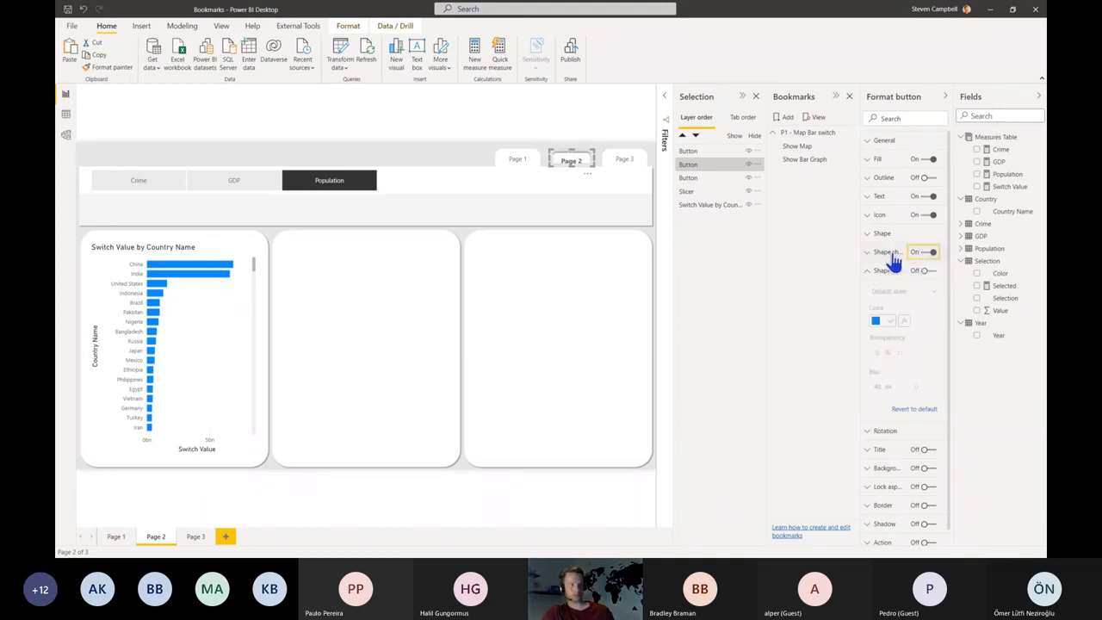
Step: Set the Page 2 button's shape shadow preset to Top right and make the button slightly taller
{"action": "left_click", "coordinate": [907, 403]}
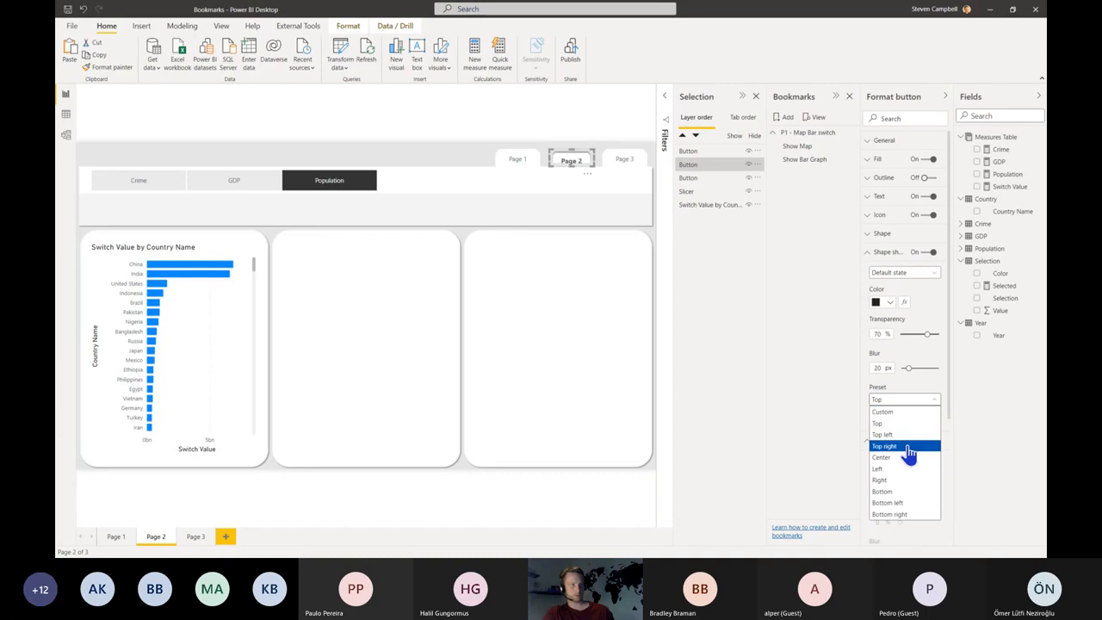
{"action": "left_click", "coordinate": [904, 445]}
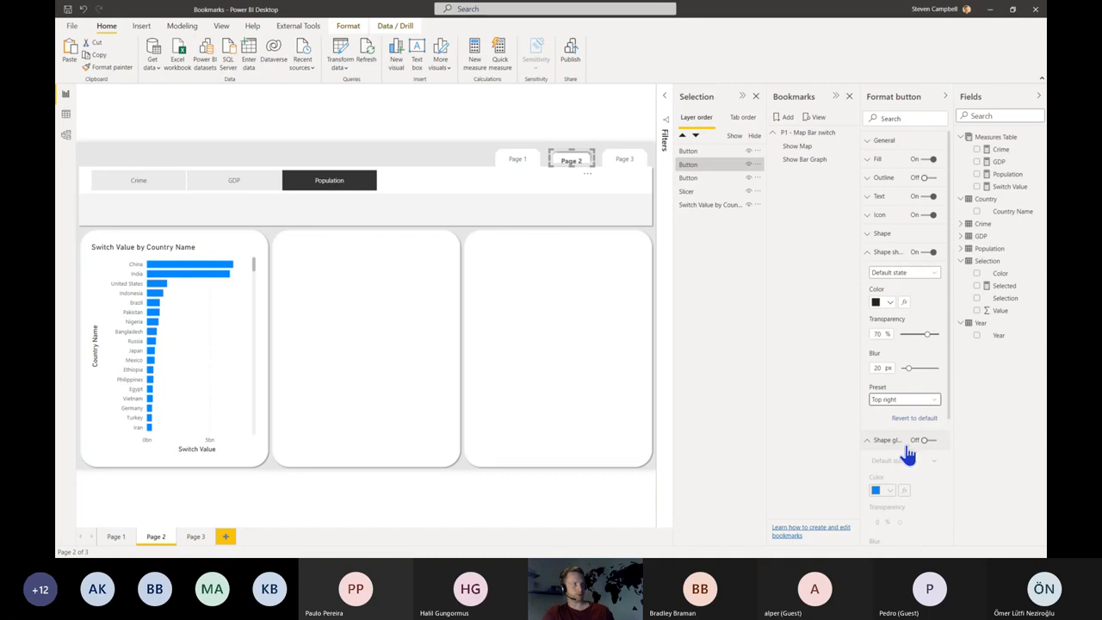
{"action": "left_click", "coordinate": [571, 171]}
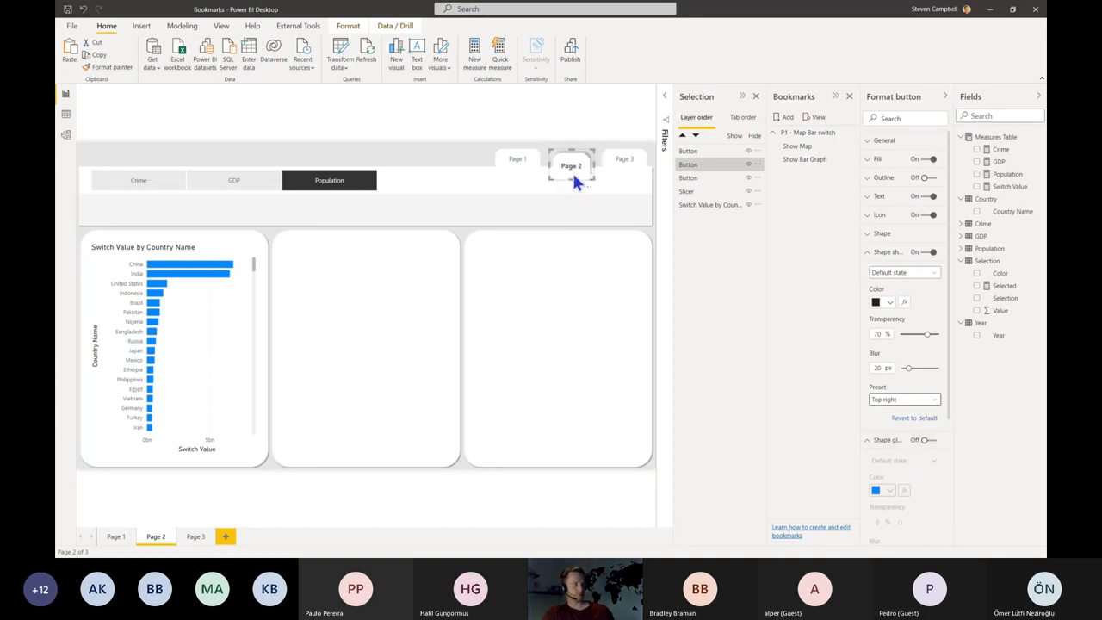
Step: Delete the Page 3 and Page 1 buttons on either side of the Page 2 button
{"action": "left_click", "coordinate": [617, 161]}
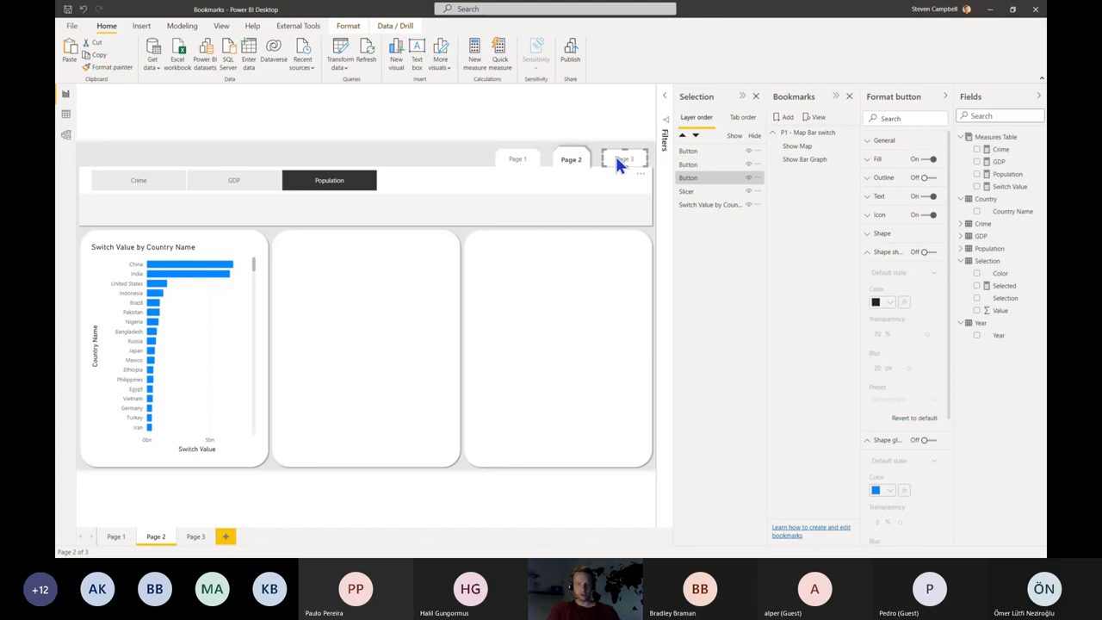
{"action": "key", "text": "Delete"}
{"action": "left_click", "coordinate": [503, 164]}
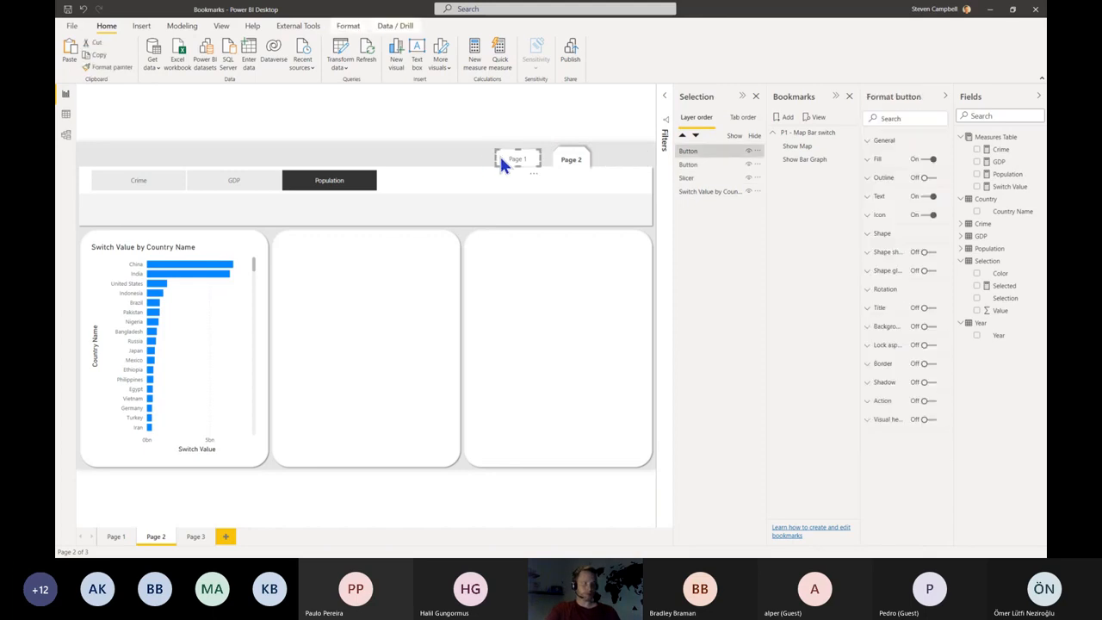
{"action": "key", "text": "Delete"}
Step: Widen the Page 2 button slightly and make two copies of it, placing one on each side of the original
{"action": "left_click", "coordinate": [554, 171]}
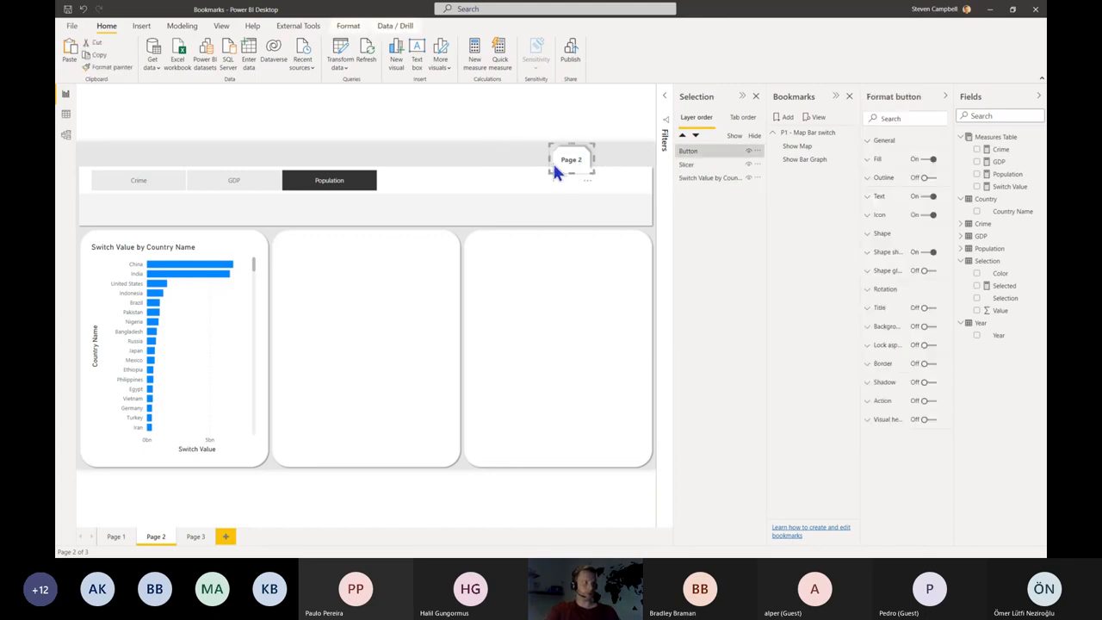
{"action": "left_click_drag", "start_coordinate": [549, 158], "coordinate": [544, 157]}
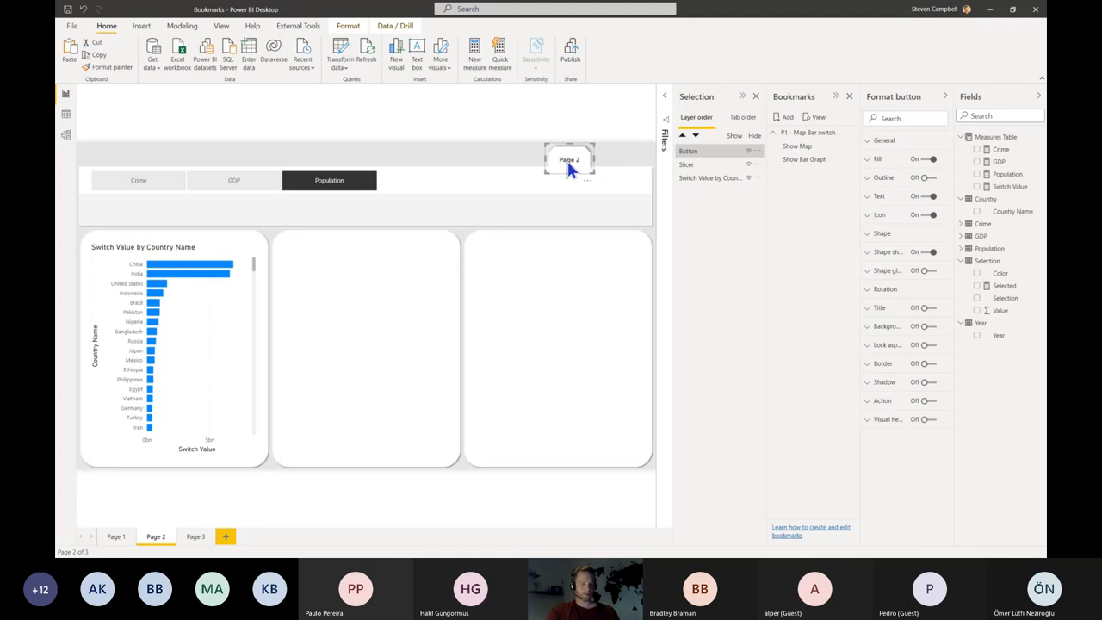
{"action": "key", "text": "ctrl+c"}
{"action": "key", "text": "ctrl+v"}
{"action": "key", "text": "ctrl+v"}
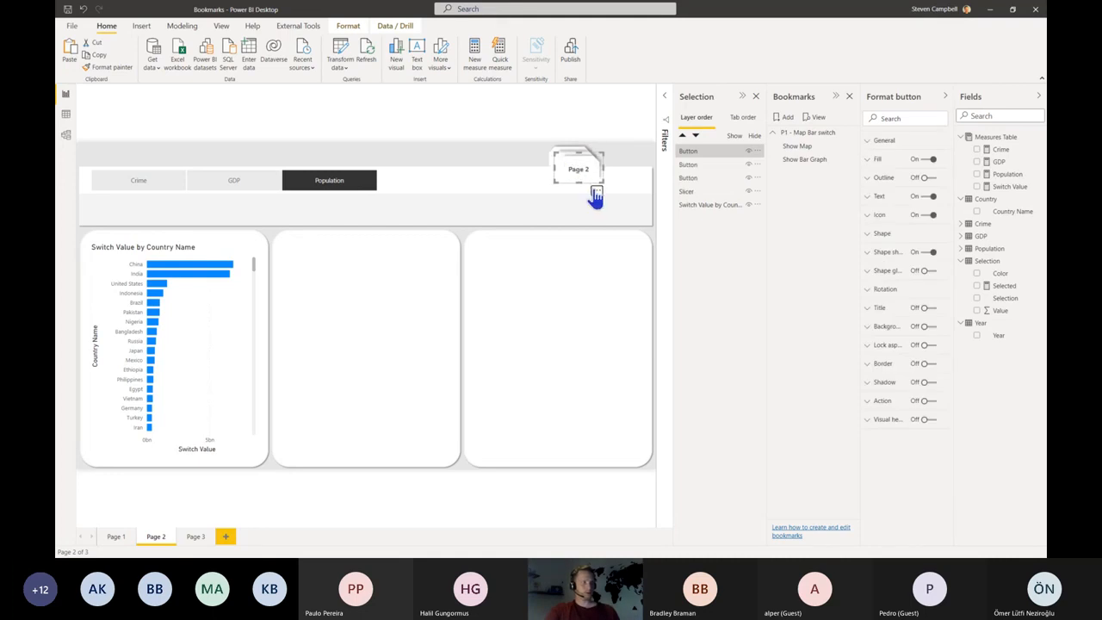
{"action": "left_click_drag", "start_coordinate": [596, 196], "coordinate": [643, 162]}
{"action": "left_click", "coordinate": [583, 165]}
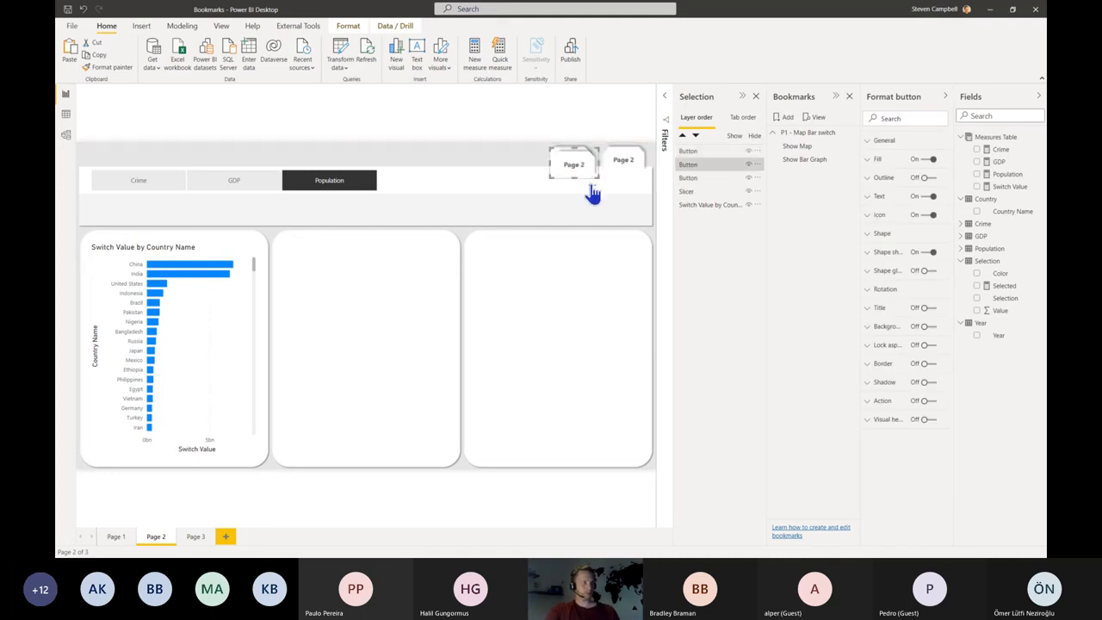
{"action": "left_click_drag", "start_coordinate": [592, 194], "coordinate": [650, 125]}
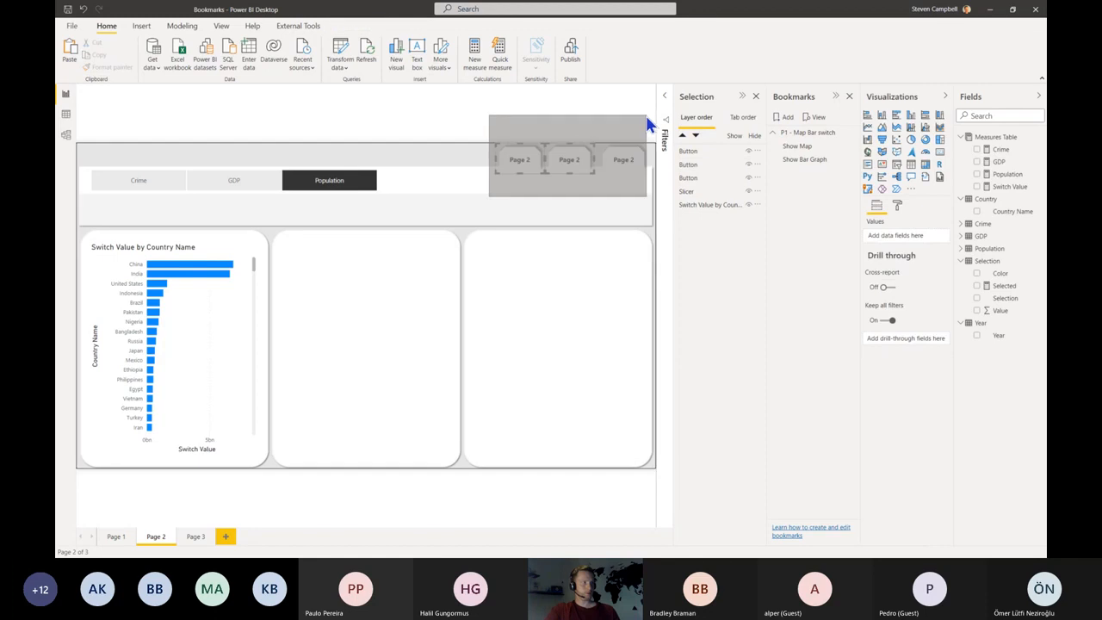
Step: Distribute the three tab buttons horizontally so they are evenly spaced
{"action": "left_click", "coordinate": [348, 25]}
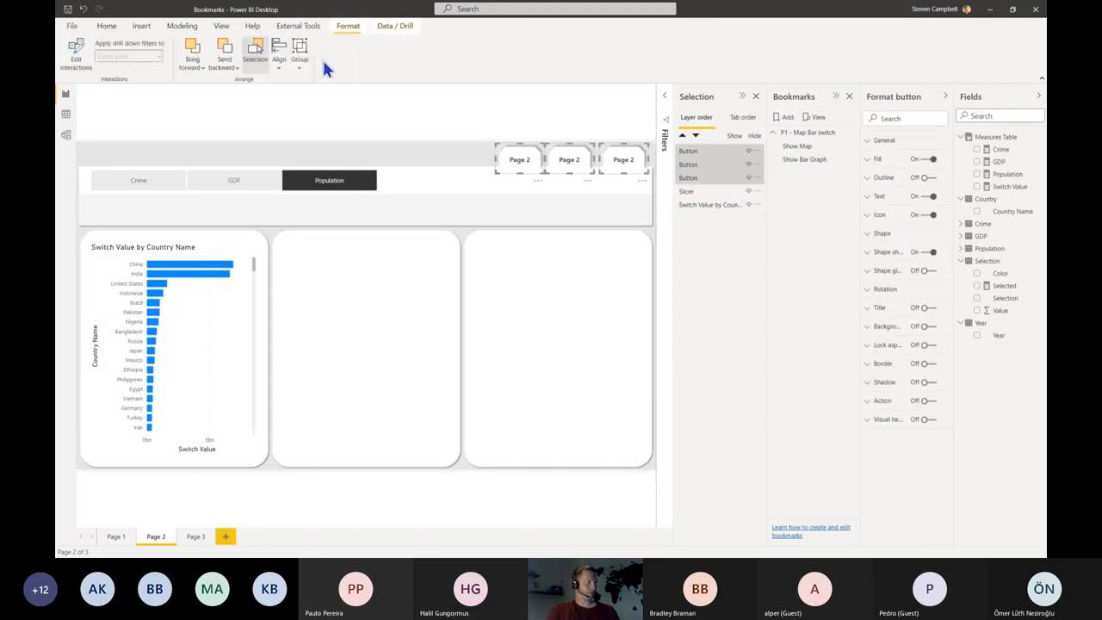
{"action": "left_click", "coordinate": [280, 69]}
{"action": "left_click", "coordinate": [317, 187]}
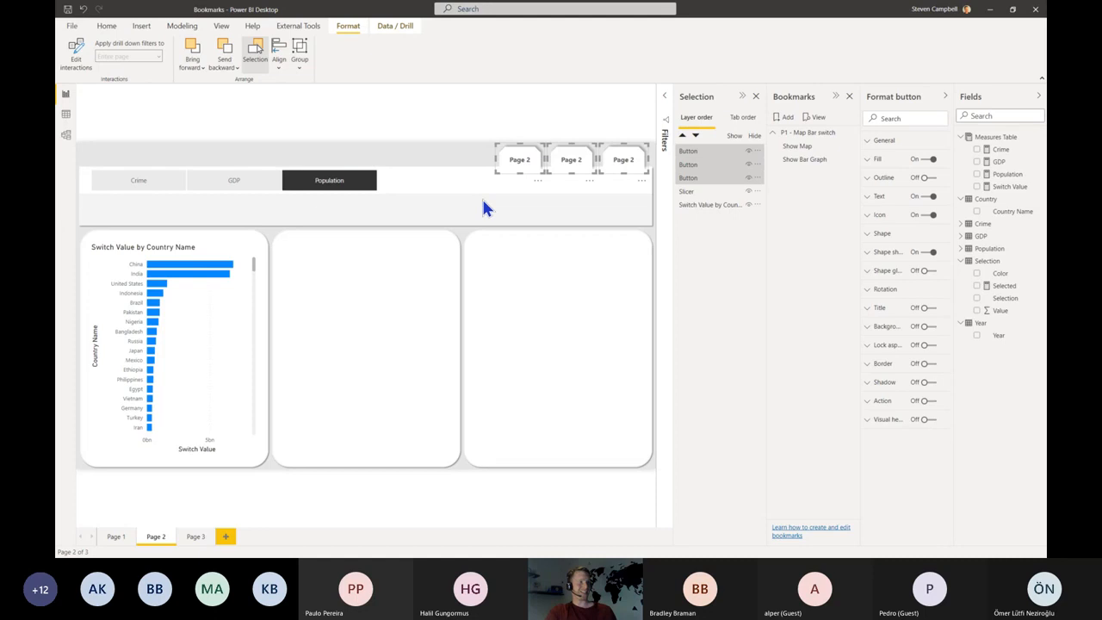
{"action": "left_click", "coordinate": [547, 177]}
Step: Set the shape shadow transparency to 100% on the leftmost and rightmost tab buttons
{"action": "left_click", "coordinate": [522, 164]}
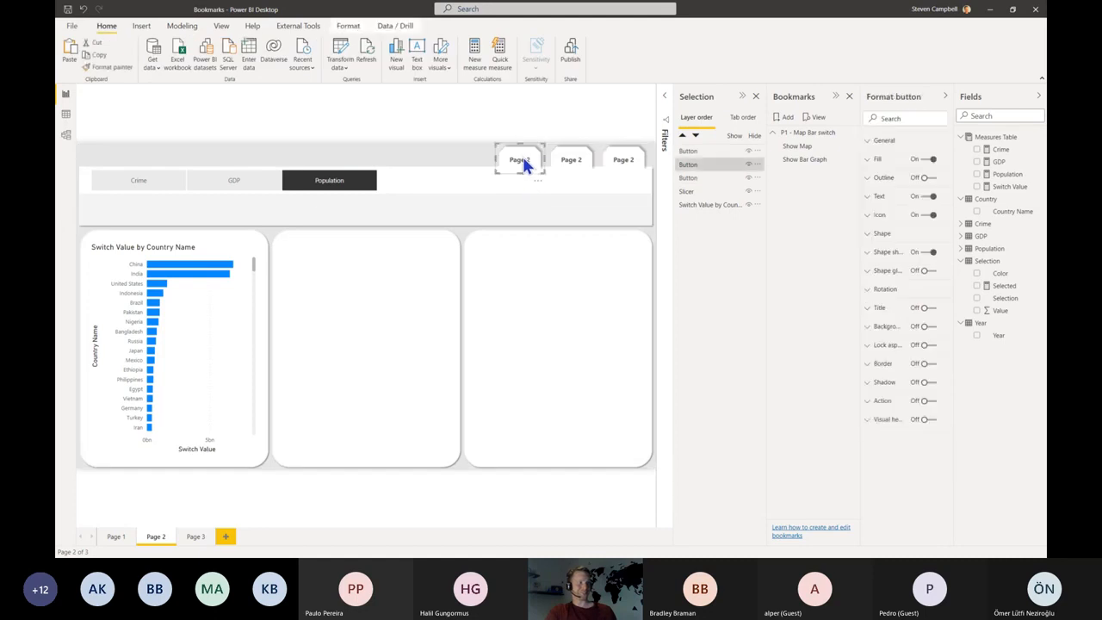
{"action": "left_click", "coordinate": [886, 260]}
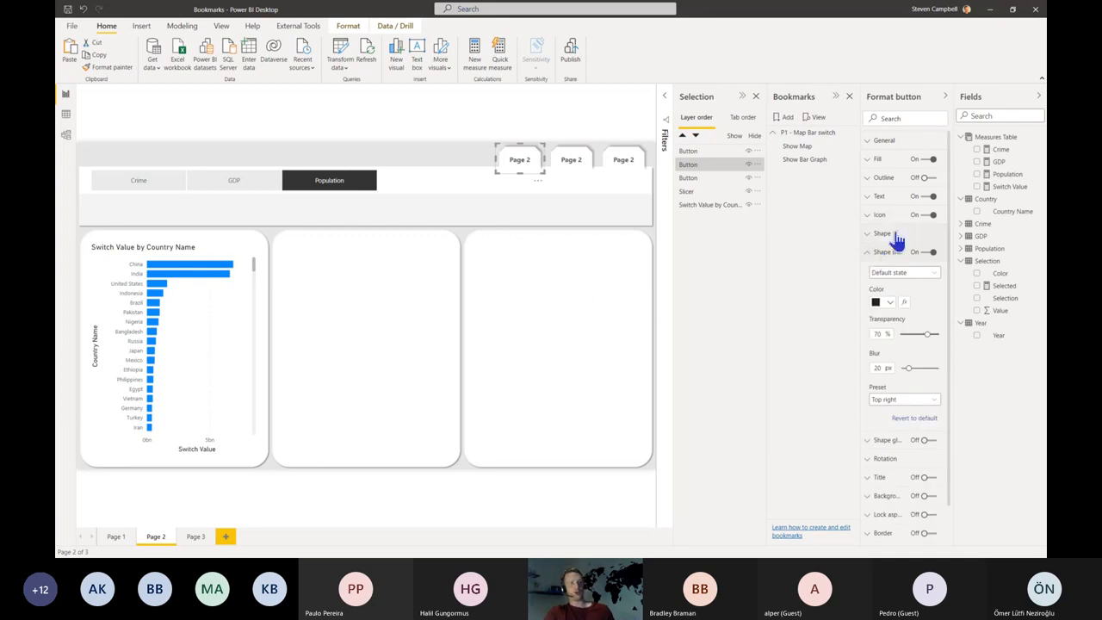
{"action": "left_click", "coordinate": [928, 254]}
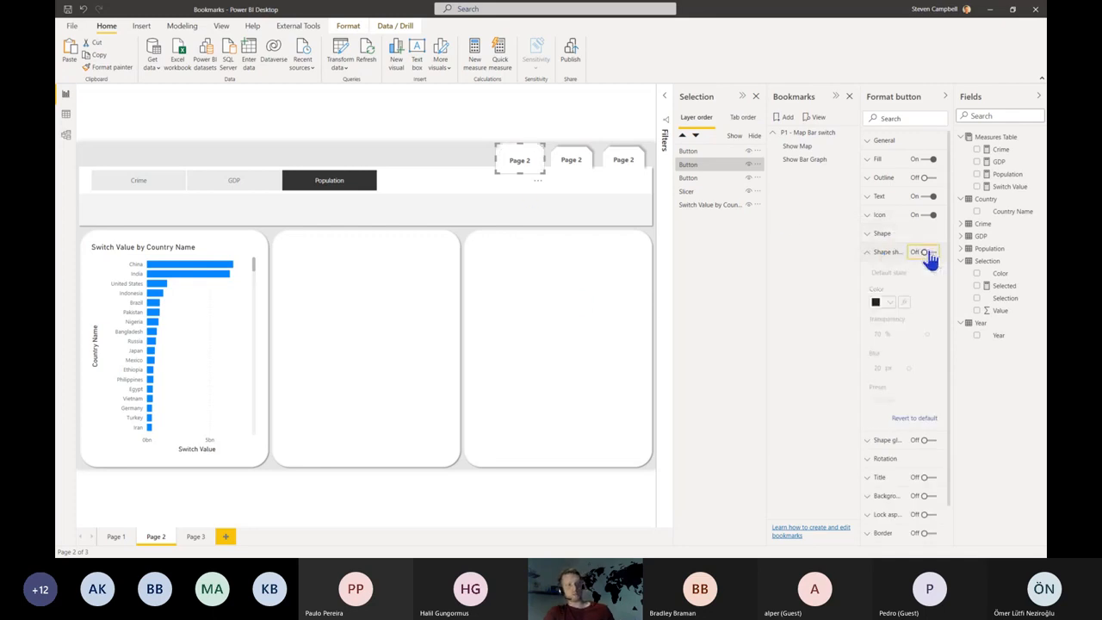
{"action": "left_click", "coordinate": [928, 254]}
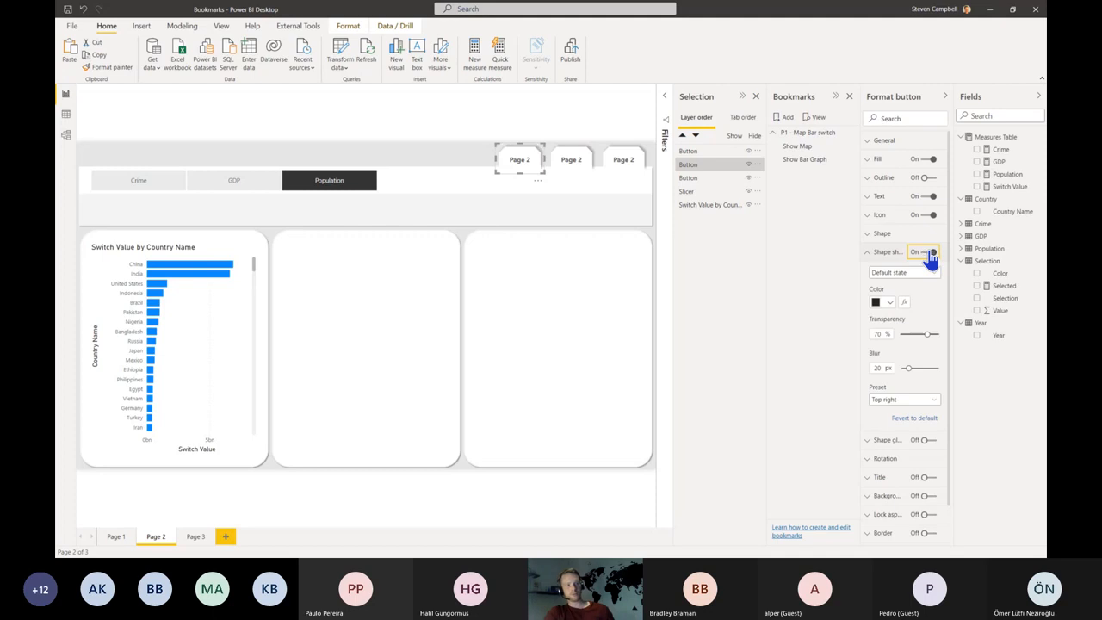
{"action": "left_click_drag", "start_coordinate": [926, 333], "coordinate": [956, 333]}
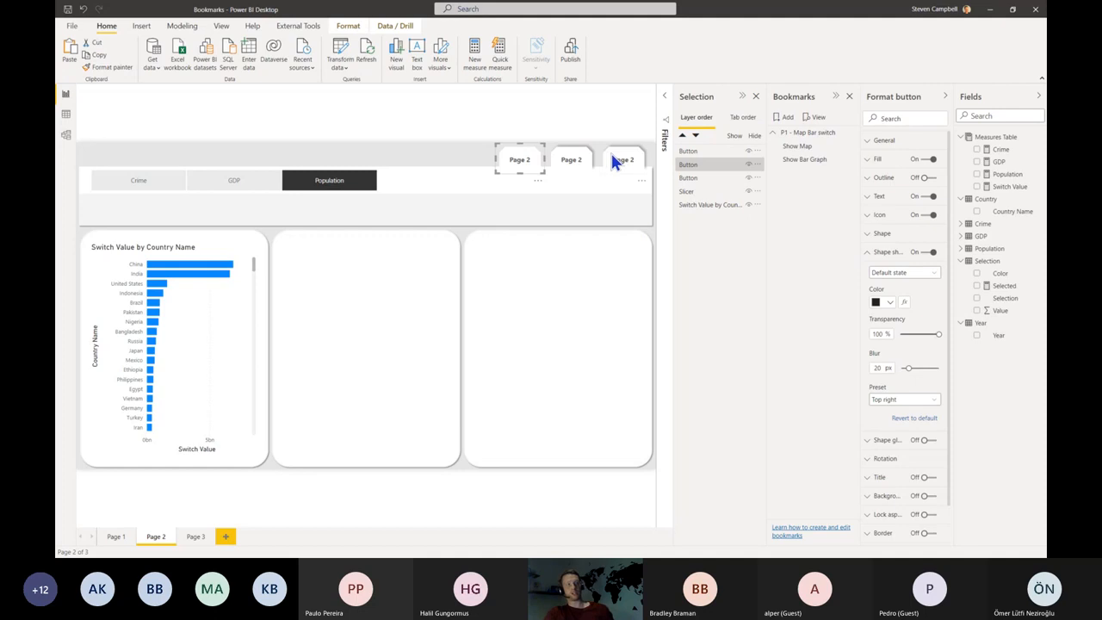
{"action": "left_click", "coordinate": [620, 166]}
{"action": "left_click", "coordinate": [939, 332]}
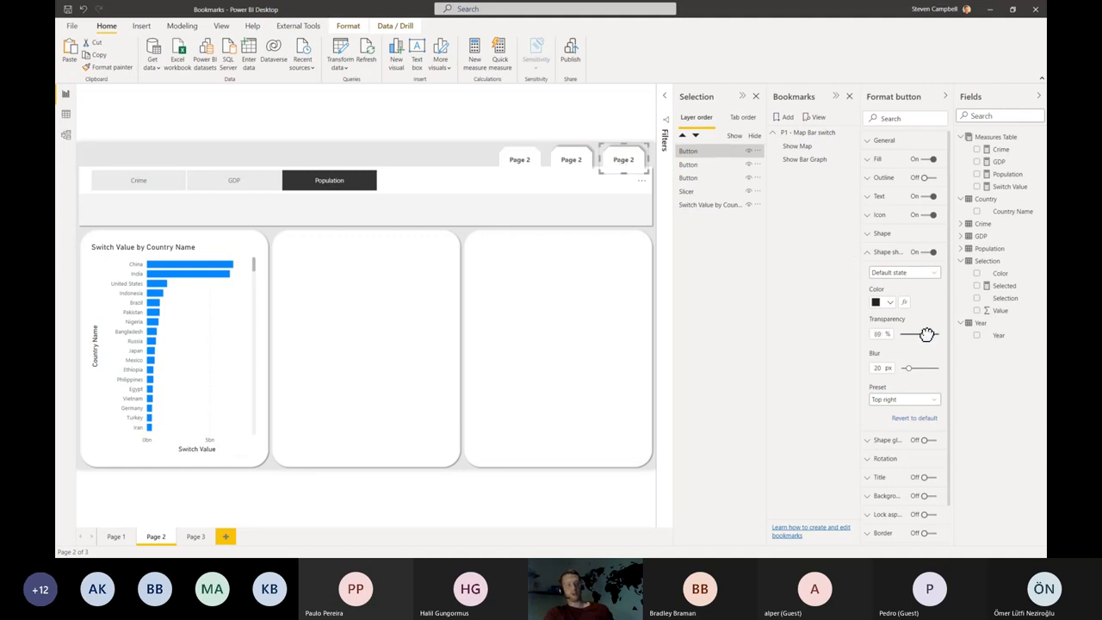
{"action": "left_click", "coordinate": [892, 252]}
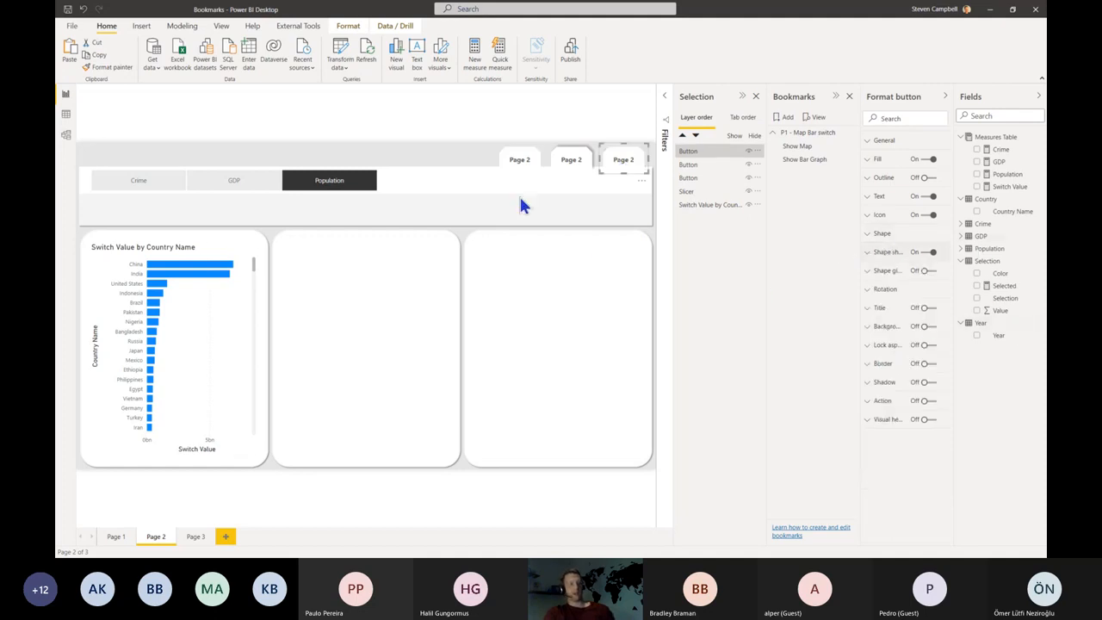
Step: Set the default-state text of both outer tab buttons to the Segoe UI font at 10 pt
{"action": "left_click", "coordinate": [517, 158], "text": "ctrl"}
{"action": "left_click", "coordinate": [880, 160]}
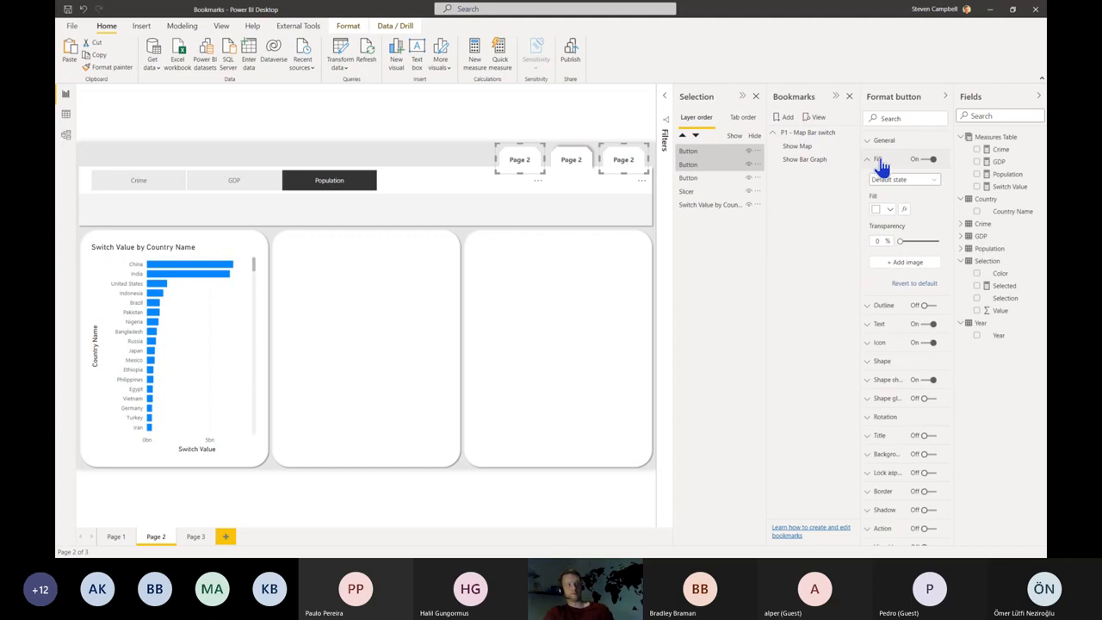
{"action": "left_click", "coordinate": [879, 160]}
{"action": "left_click", "coordinate": [892, 198]}
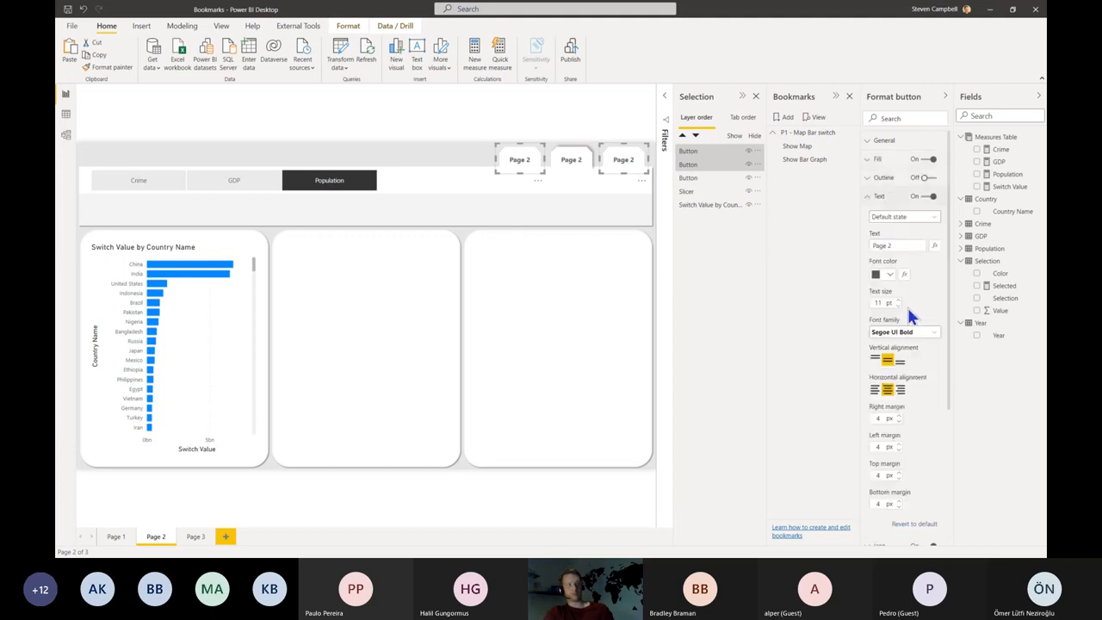
{"action": "left_click", "coordinate": [903, 332]}
{"action": "scroll", "coordinate": [906, 375], "scroll_direction": "down", "scroll_amount": 3}
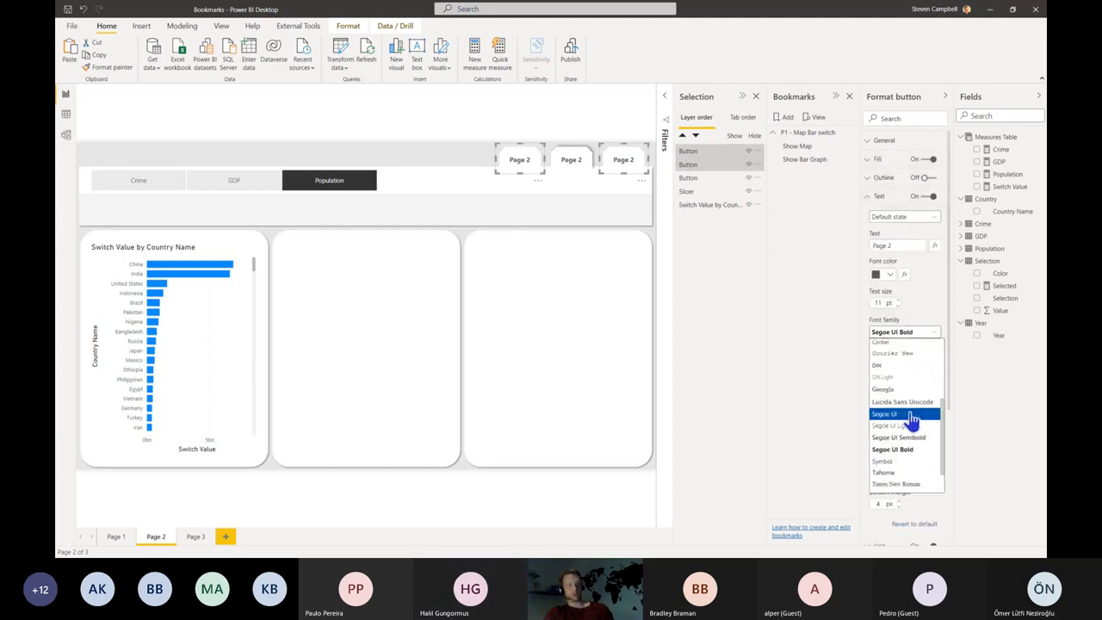
{"action": "left_click", "coordinate": [908, 414]}
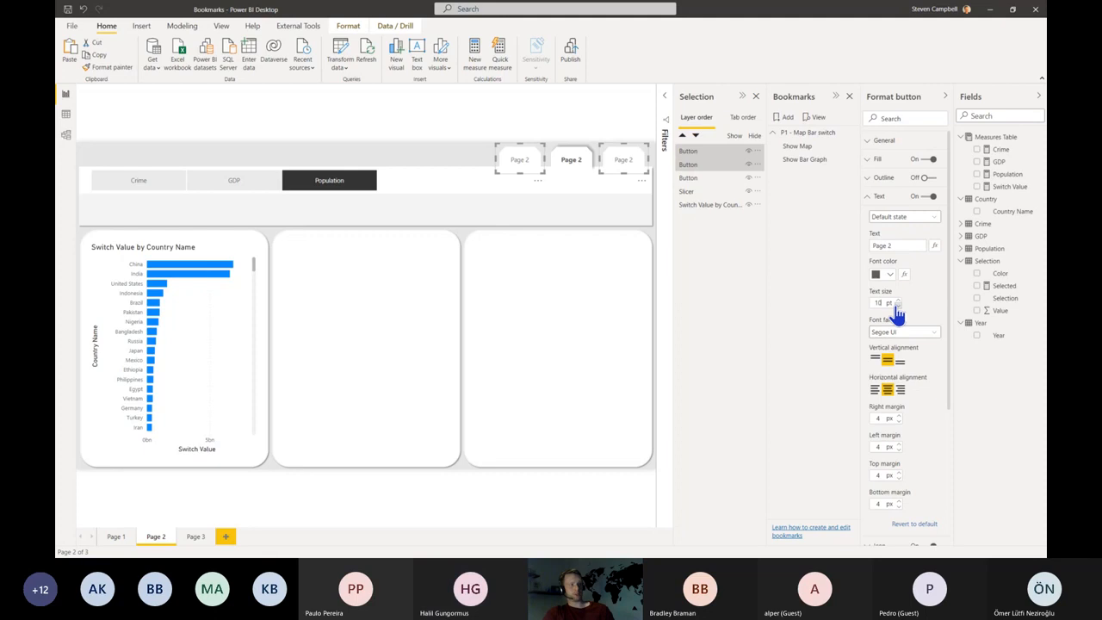
{"action": "left_click", "coordinate": [551, 315]}
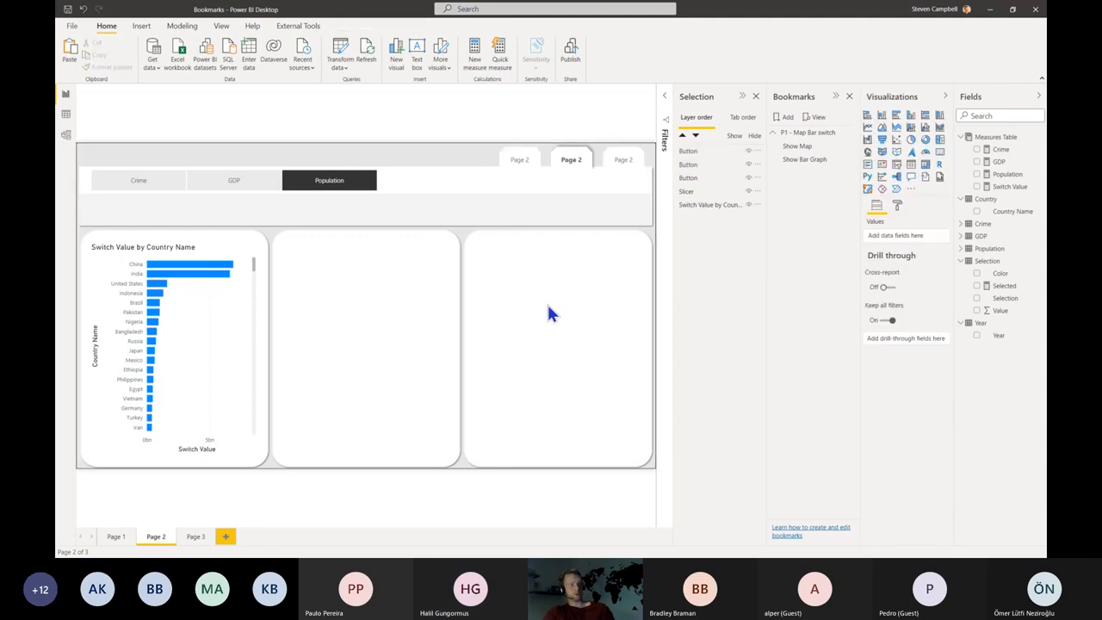
Step: Change the leftmost button's text to Page 1 and the rightmost button's text to Page 3
{"action": "left_click", "coordinate": [511, 166]}
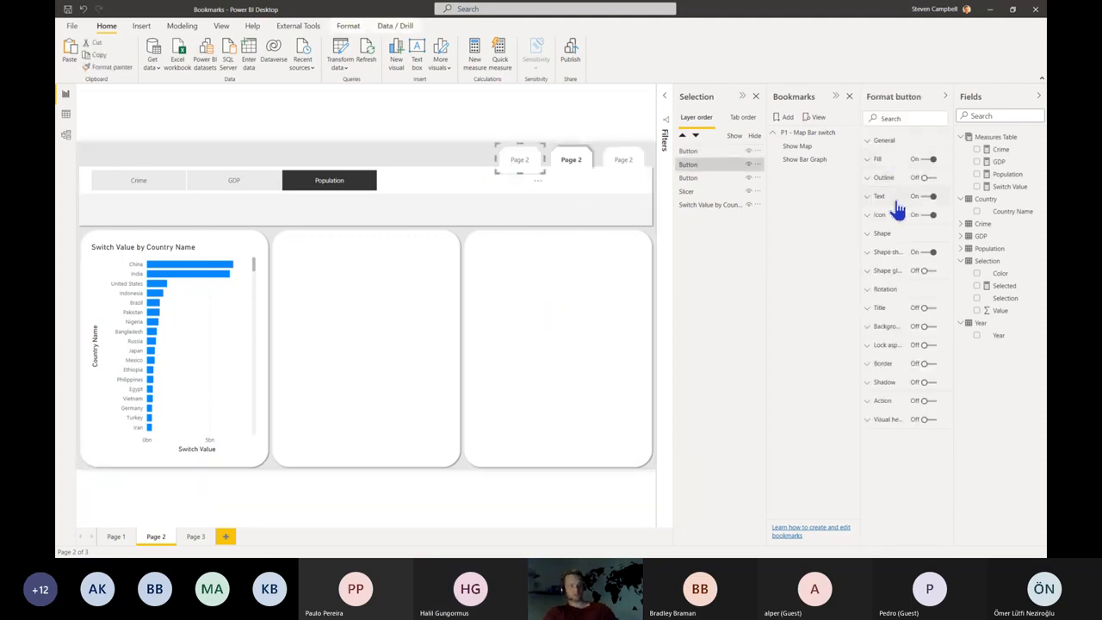
{"action": "left_click", "coordinate": [879, 196]}
{"action": "type", "text": "=1"}
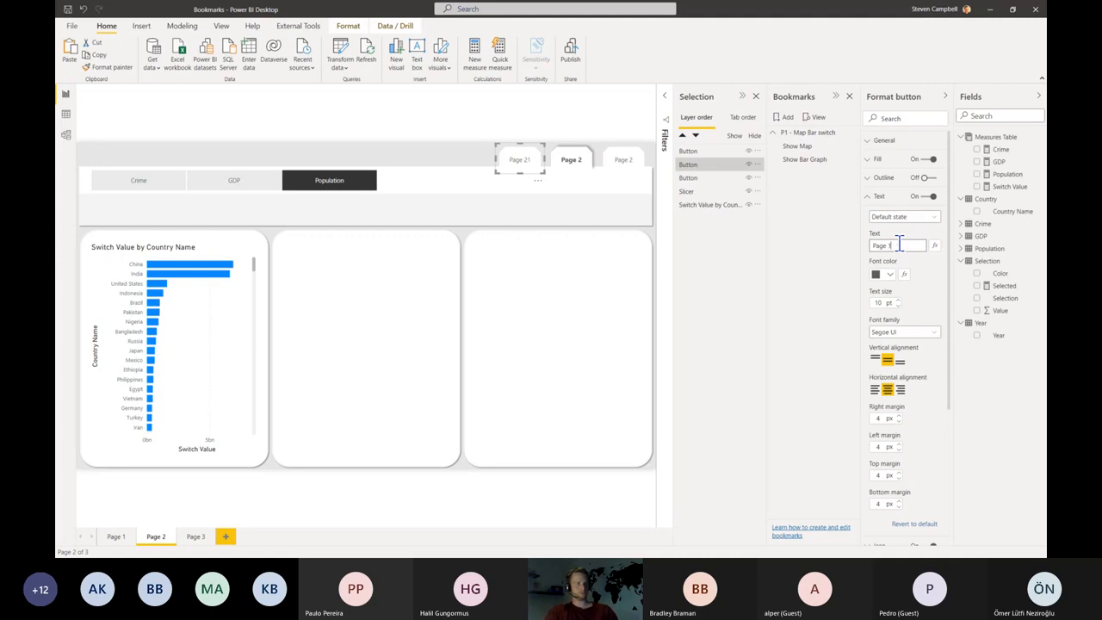
{"action": "left_click", "coordinate": [620, 160]}
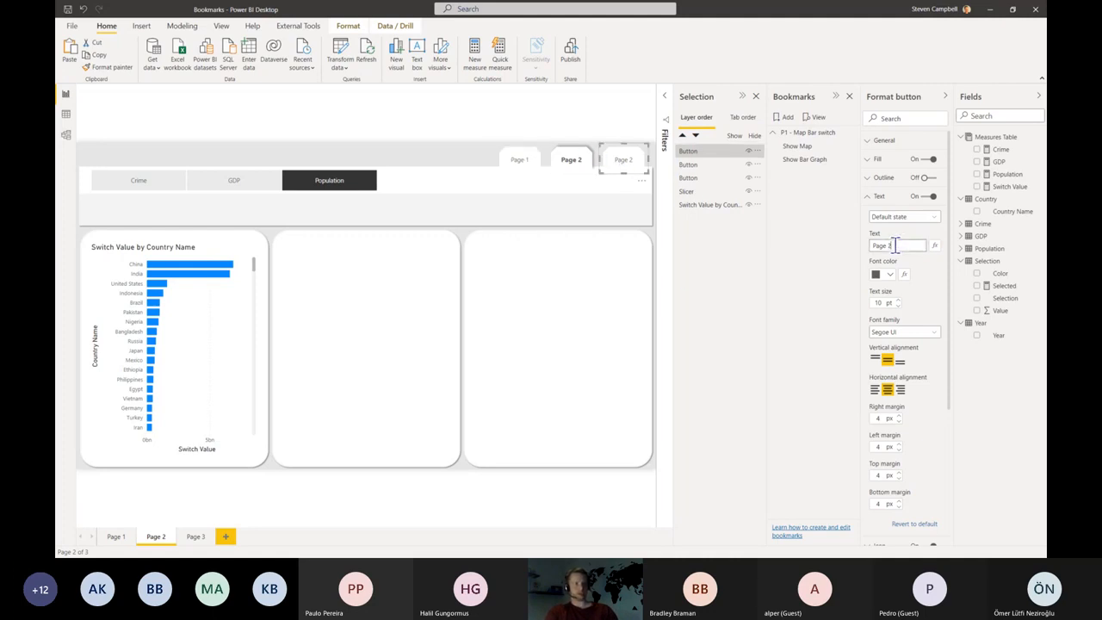
{"action": "left_click", "coordinate": [550, 277]}
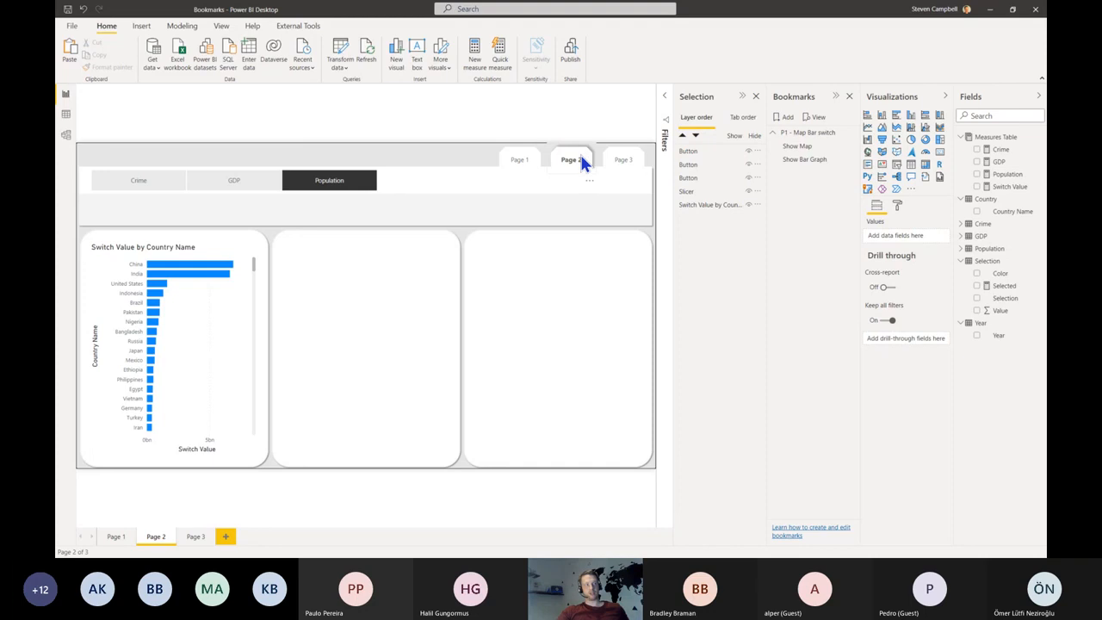
Step: Rename the Page 3 button's layer in the selection list as "p3 button"
{"action": "left_click_drag", "start_coordinate": [478, 189], "coordinate": [641, 164]}
{"action": "left_click_drag", "start_coordinate": [479, 205], "coordinate": [659, 139]}
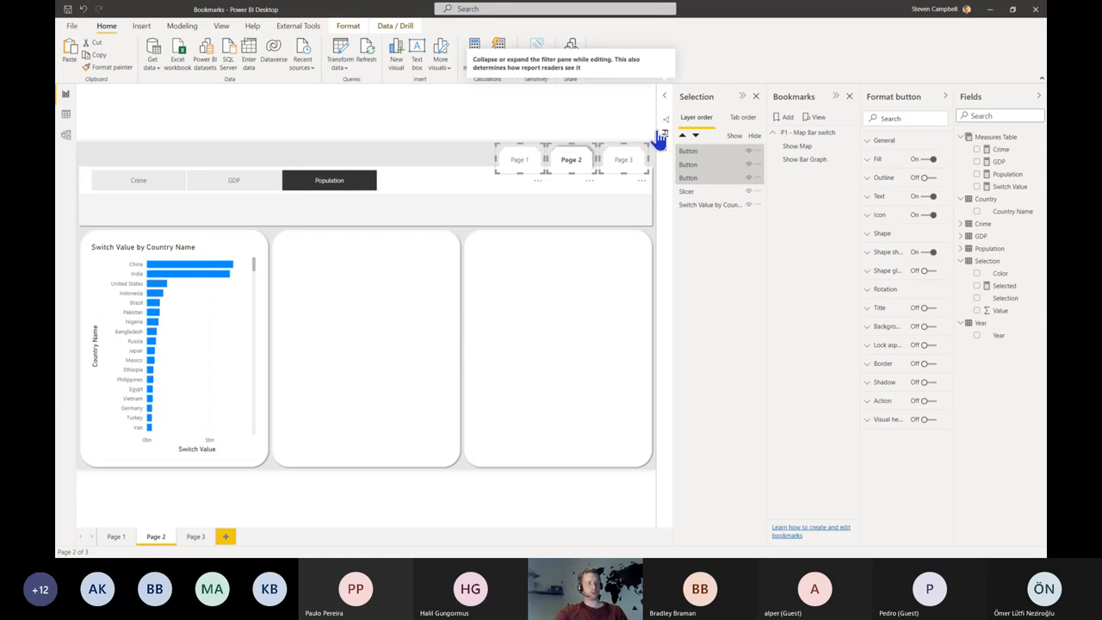
{"action": "left_click", "coordinate": [699, 153]}
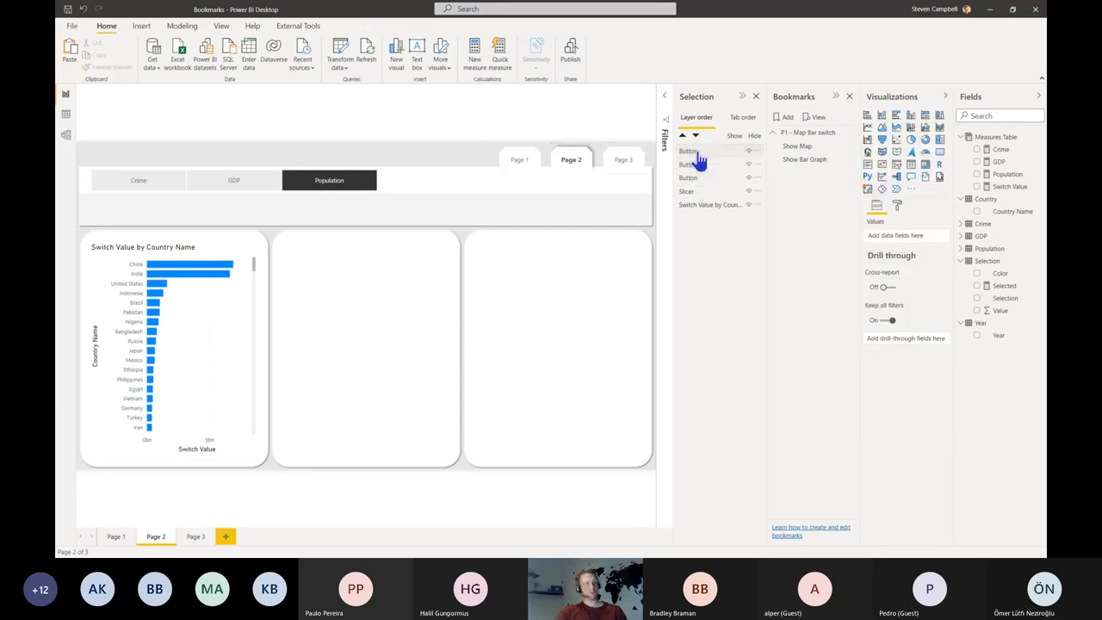
{"action": "left_click", "coordinate": [698, 153]}
{"action": "double_click", "coordinate": [698, 153]}
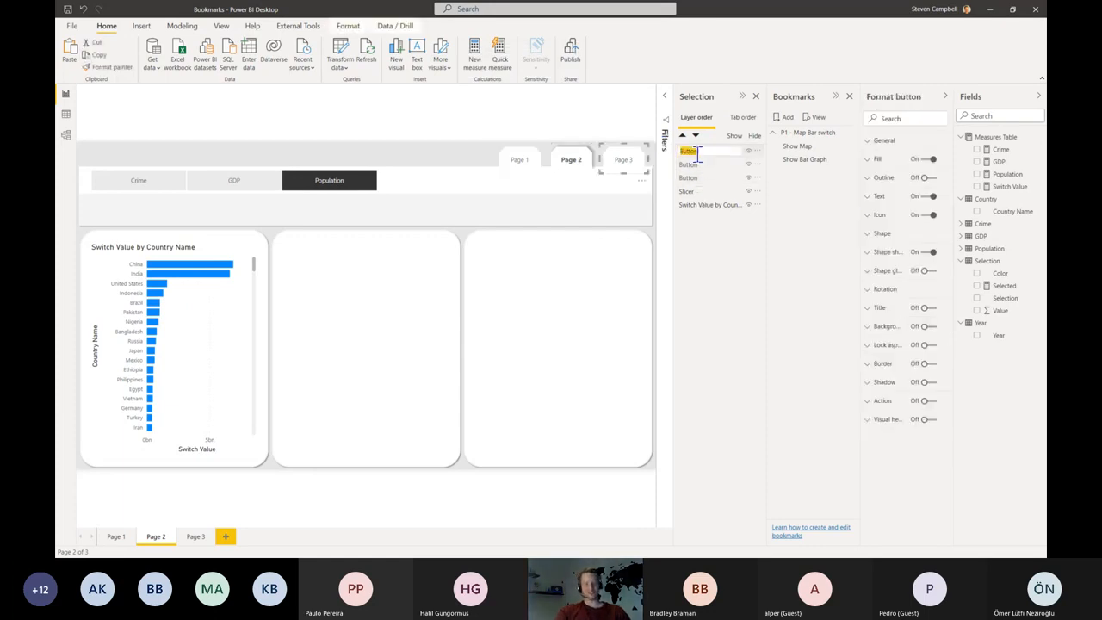
{"action": "type", "text": "p3"}
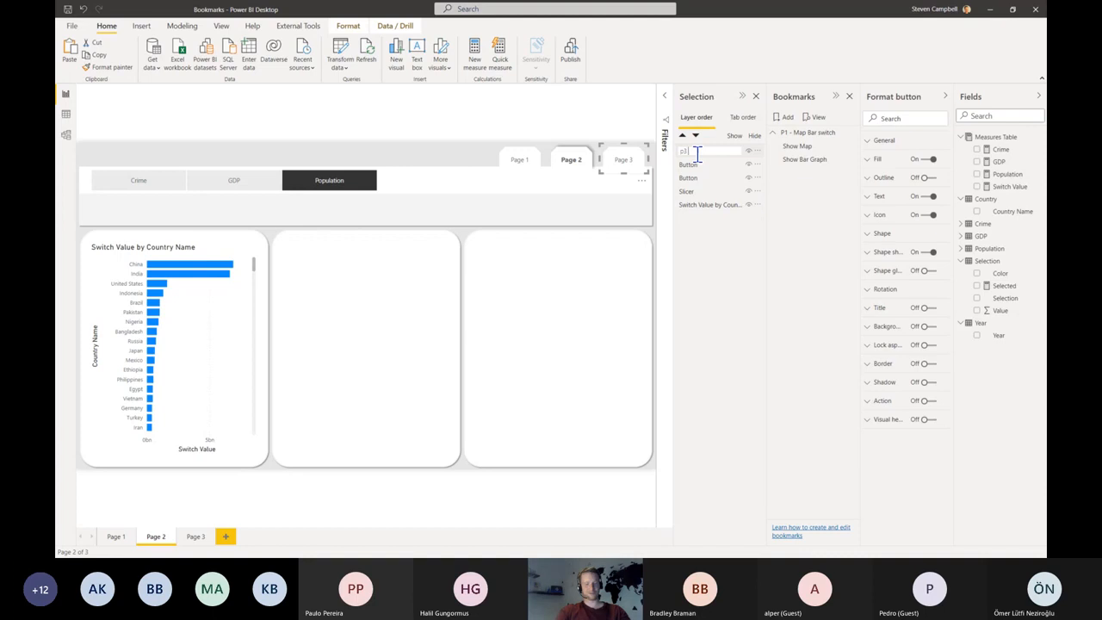
{"action": "type", "text": " button"}
{"action": "key", "text": "Return"}
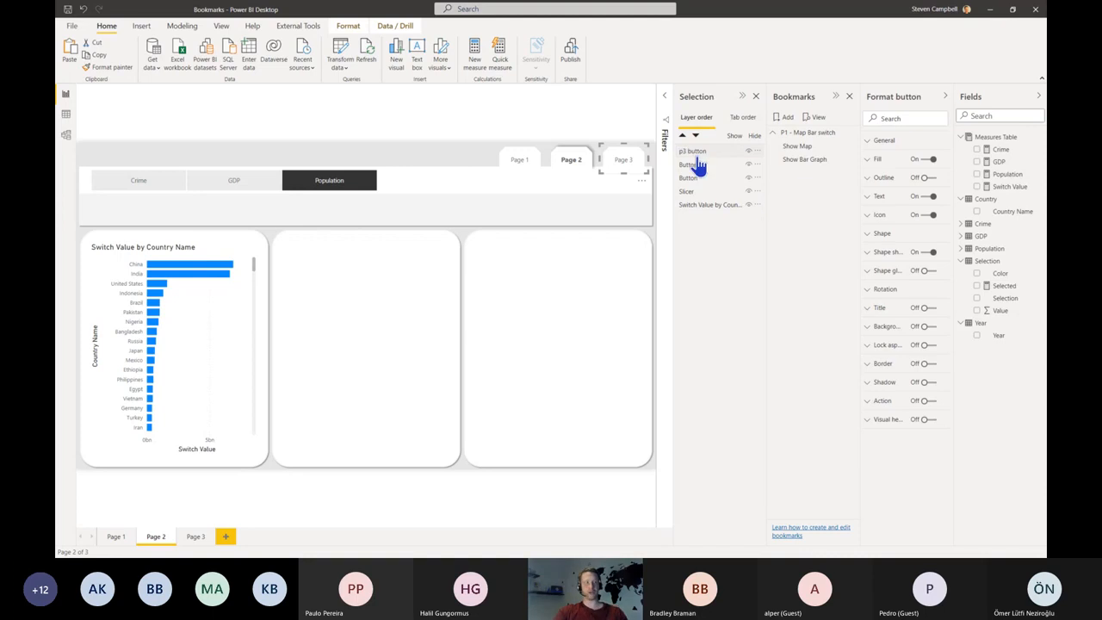
Step: Rename the Page 1 button's layer as "p1 buttin" and the Page 2 button's layer as "p2 button"
{"action": "double_click", "coordinate": [698, 164]}
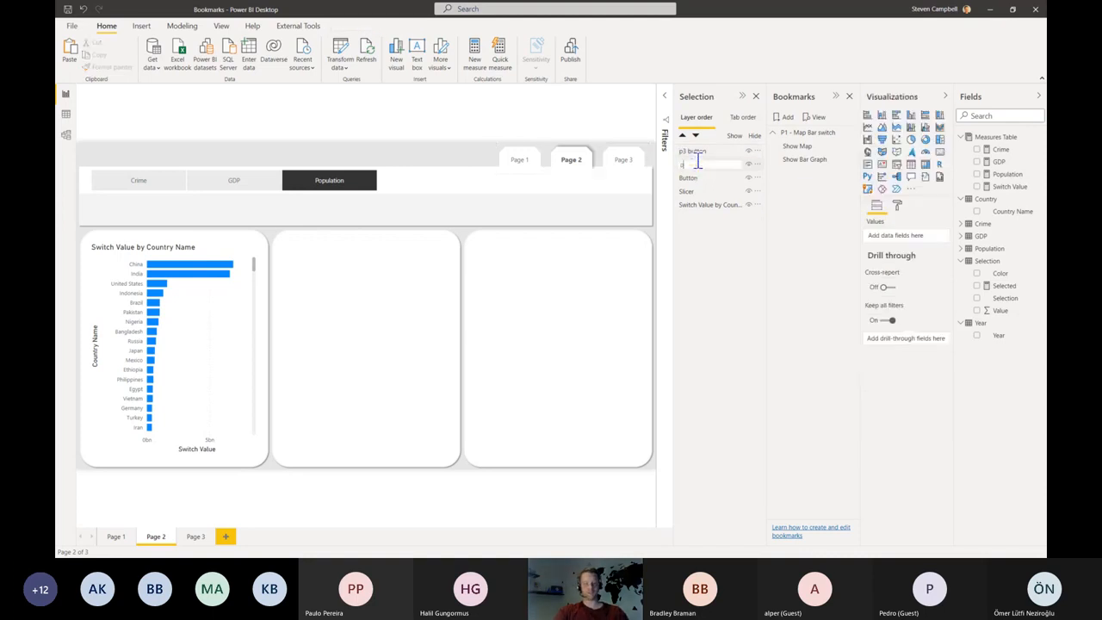
{"action": "type", "text": "p1 buttin"}
{"action": "key", "text": "Return"}
{"action": "double_click", "coordinate": [698, 177]}
{"action": "key", "text": "Return"}
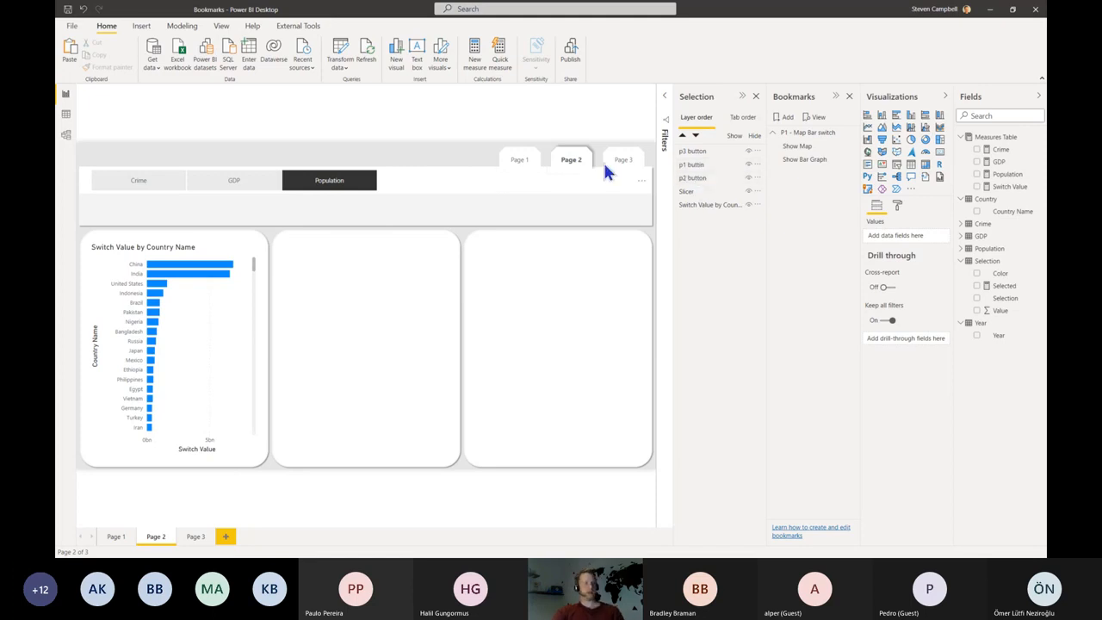
Step: Turn on the Page 1 button's action and set it to page navigation with Page 1 as the destination
{"action": "left_click", "coordinate": [518, 168]}
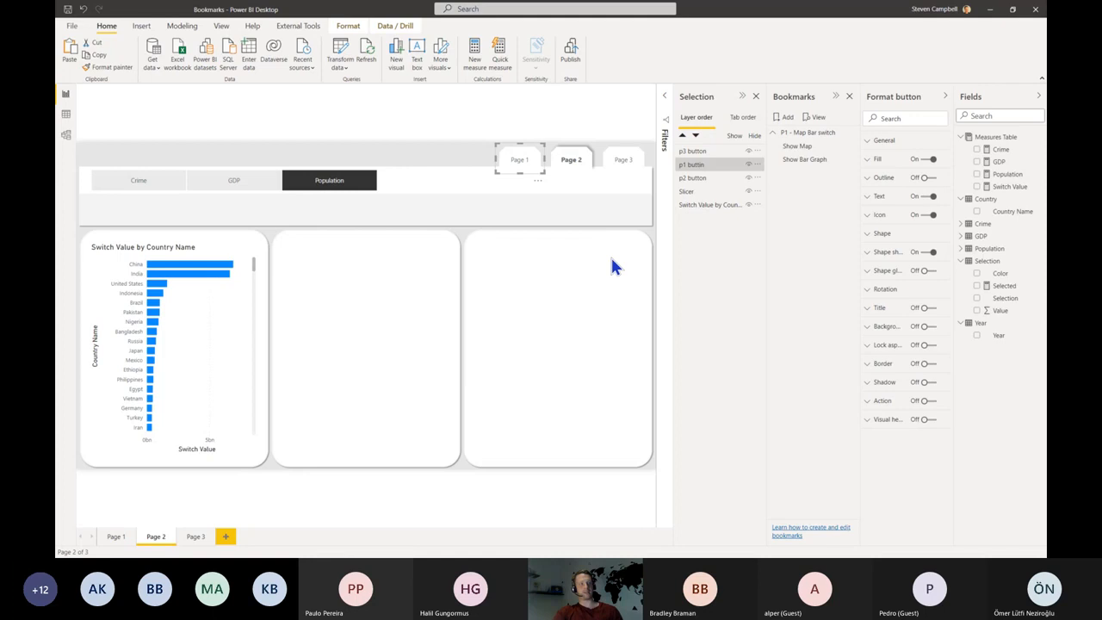
{"action": "left_click", "coordinate": [928, 401]}
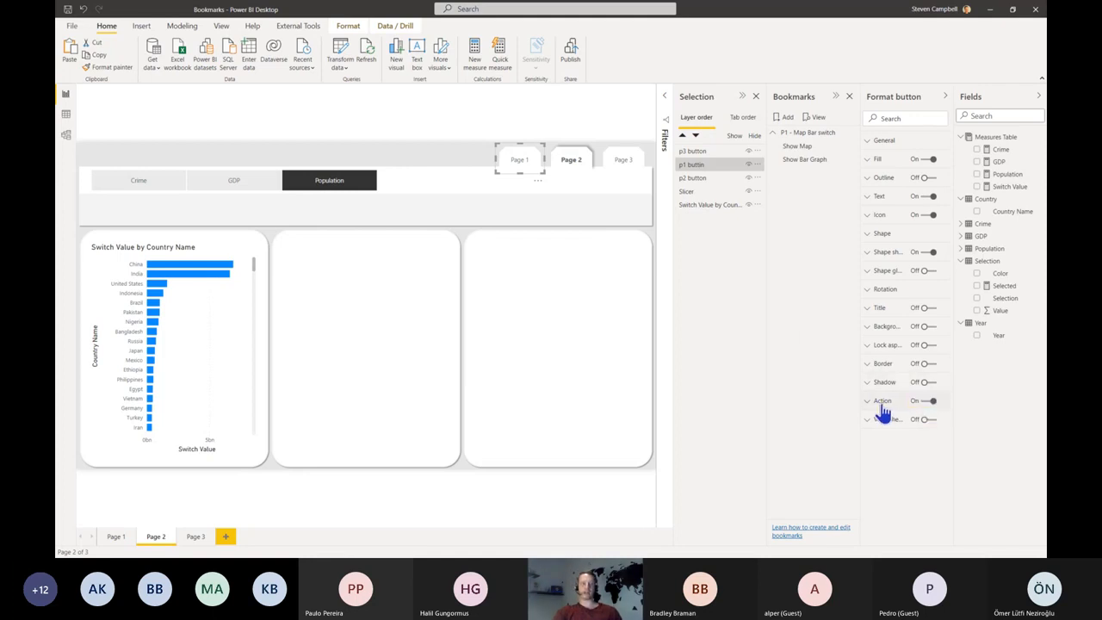
{"action": "left_click", "coordinate": [882, 403]}
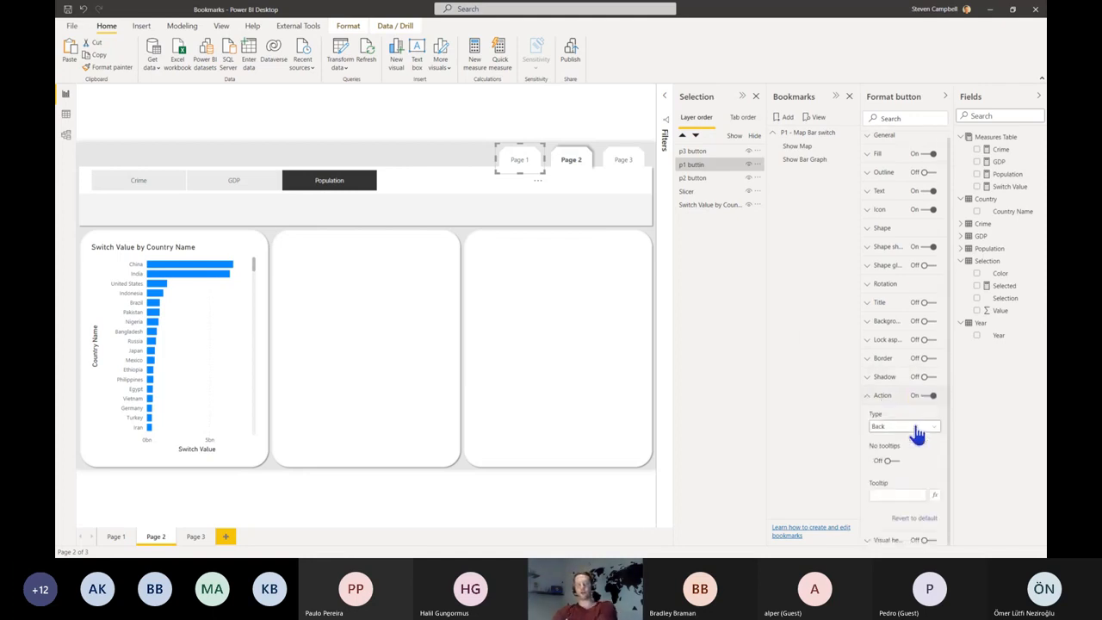
{"action": "left_click", "coordinate": [916, 427]}
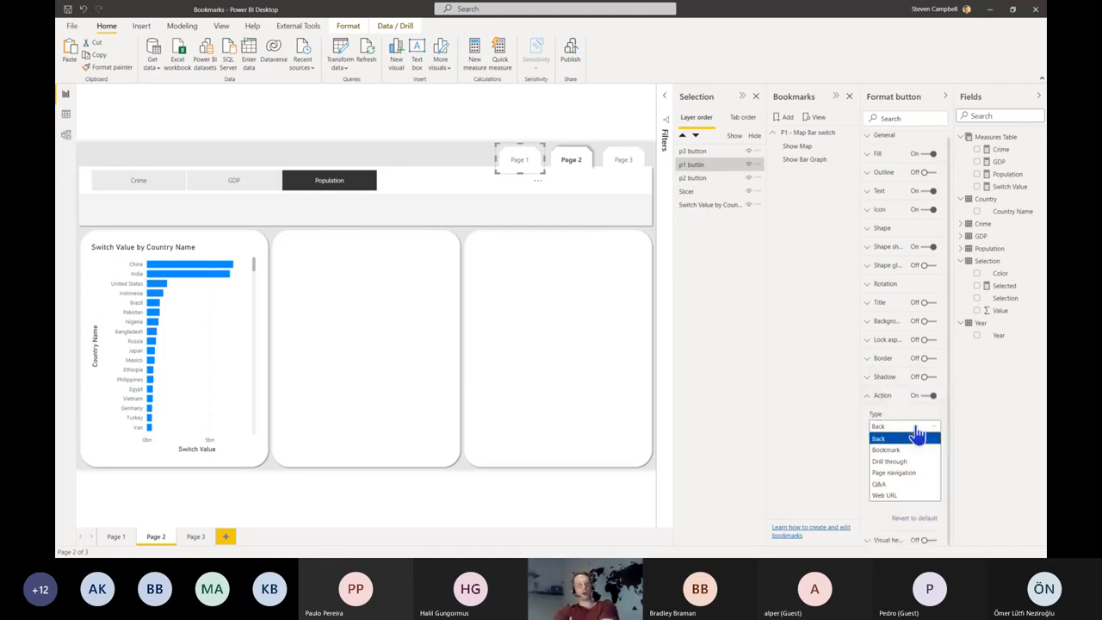
{"action": "left_click", "coordinate": [914, 472]}
{"action": "left_click", "coordinate": [904, 459]}
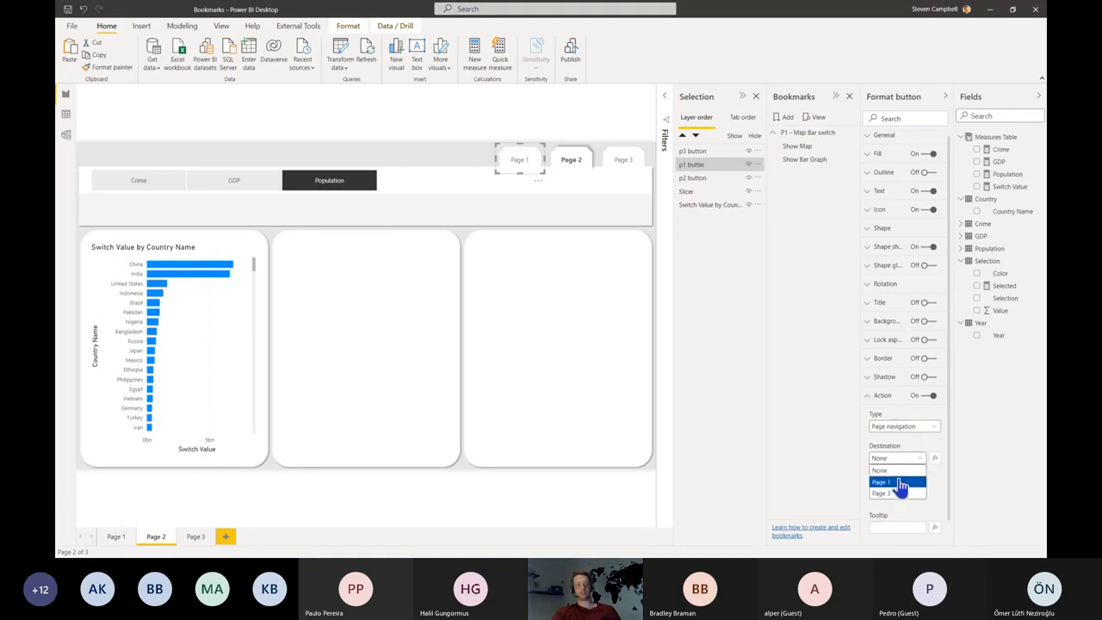
{"action": "left_click", "coordinate": [899, 482]}
Step: Turn on the Page 3 button's action and set it to page navigation with Page 3 as the destination
{"action": "left_click", "coordinate": [625, 166]}
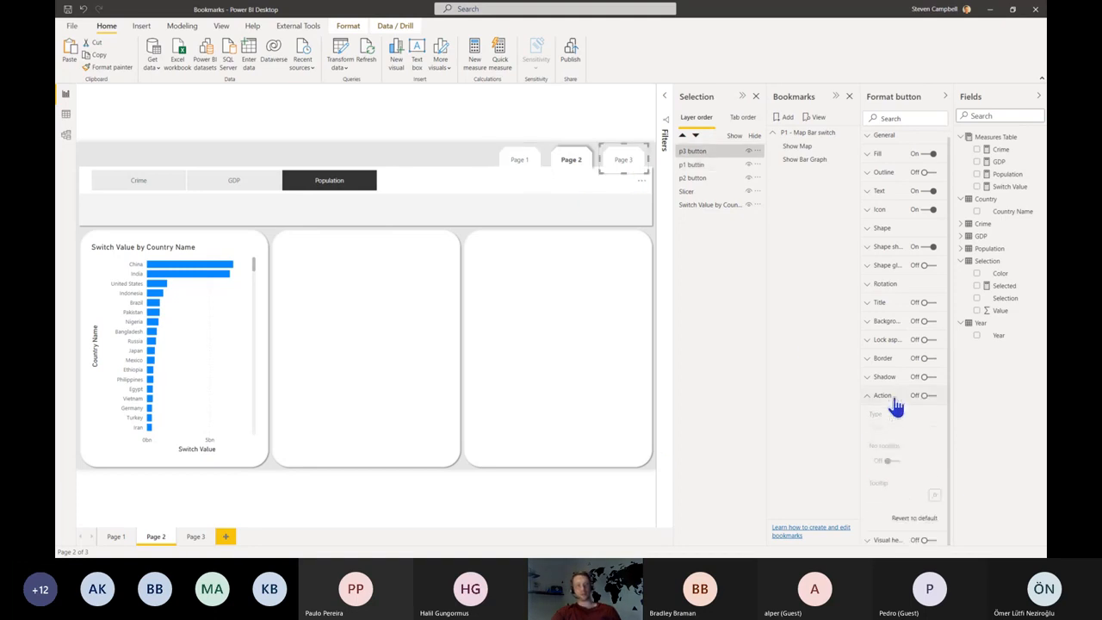
{"action": "left_click", "coordinate": [906, 430]}
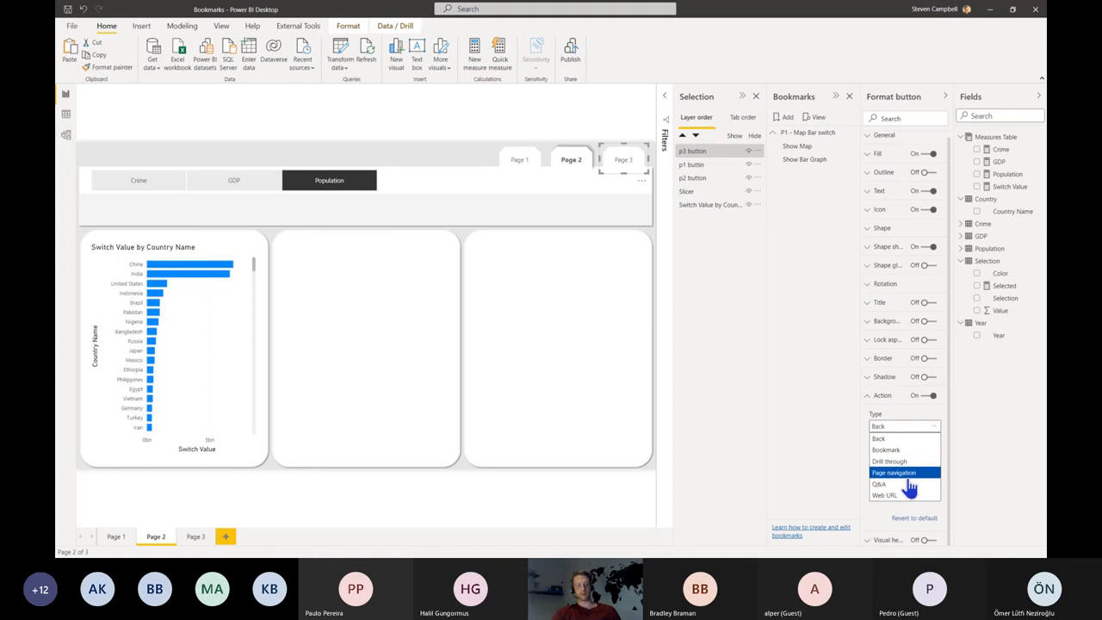
{"action": "left_click", "coordinate": [906, 471]}
{"action": "left_click", "coordinate": [895, 461]}
{"action": "left_click", "coordinate": [895, 487]}
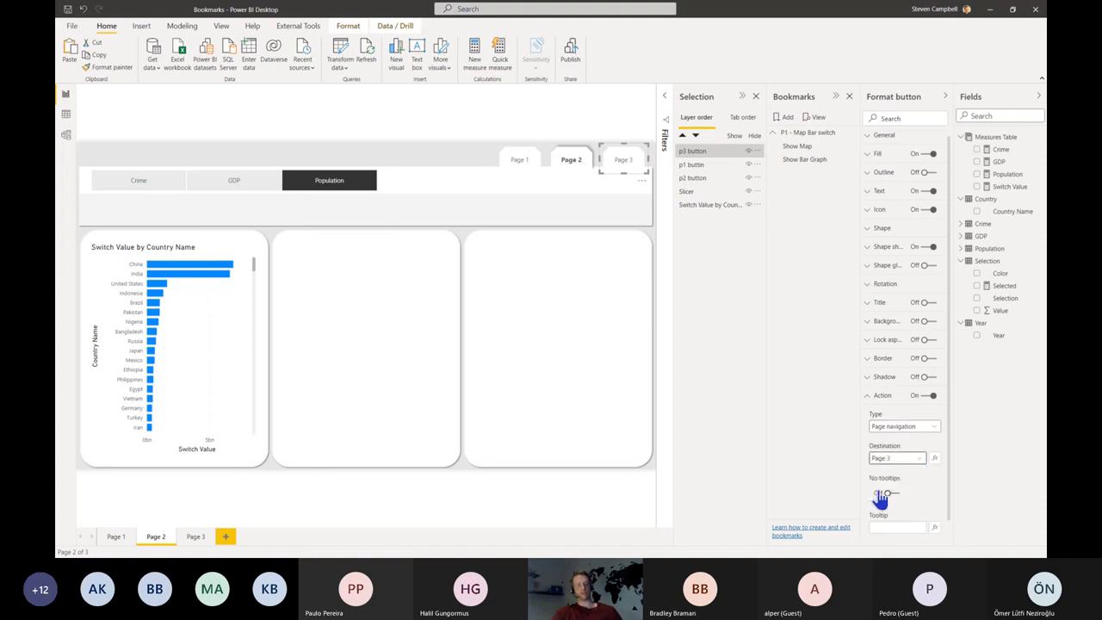
Step: Test the Page 1 button's navigation and return to Page 2
{"action": "left_click", "coordinate": [563, 206]}
{"action": "left_click", "coordinate": [519, 162], "text": "ctrl"}
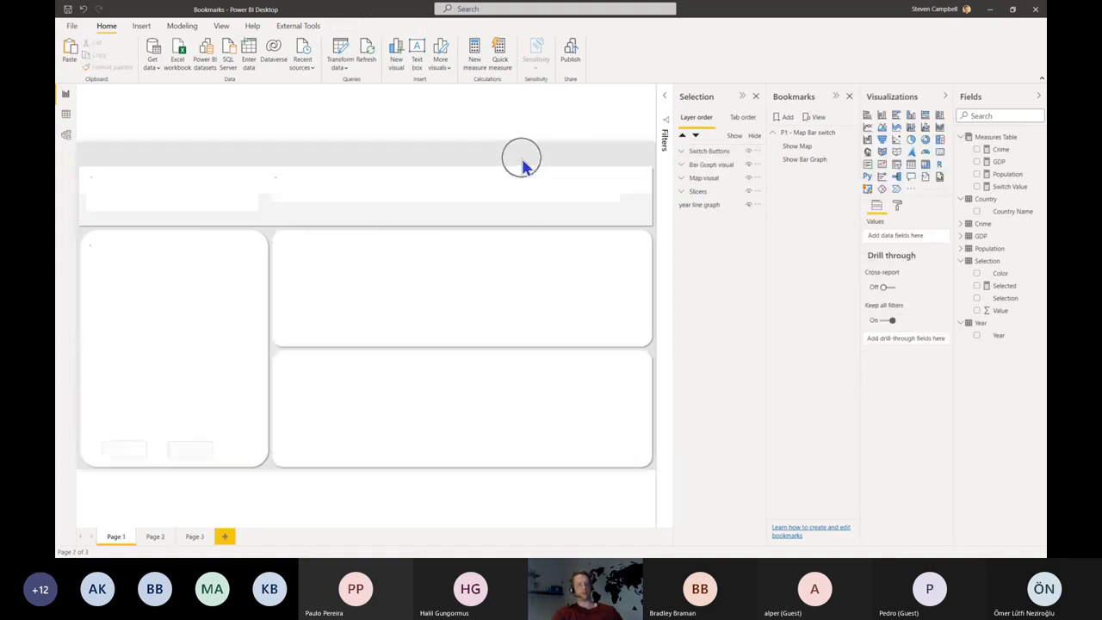
{"action": "left_click", "coordinate": [153, 536]}
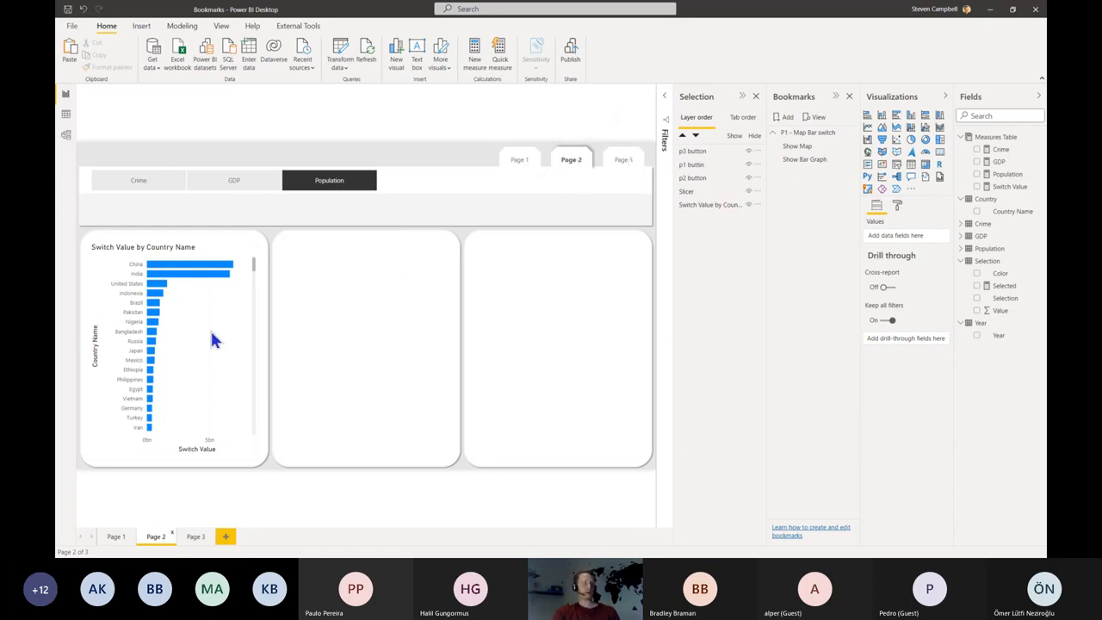
Step: With GDP chosen in the slicer, format the Page 2 button's default-state shadow color by field value, using First Color from the Selection table
{"action": "left_click", "coordinate": [230, 179]}
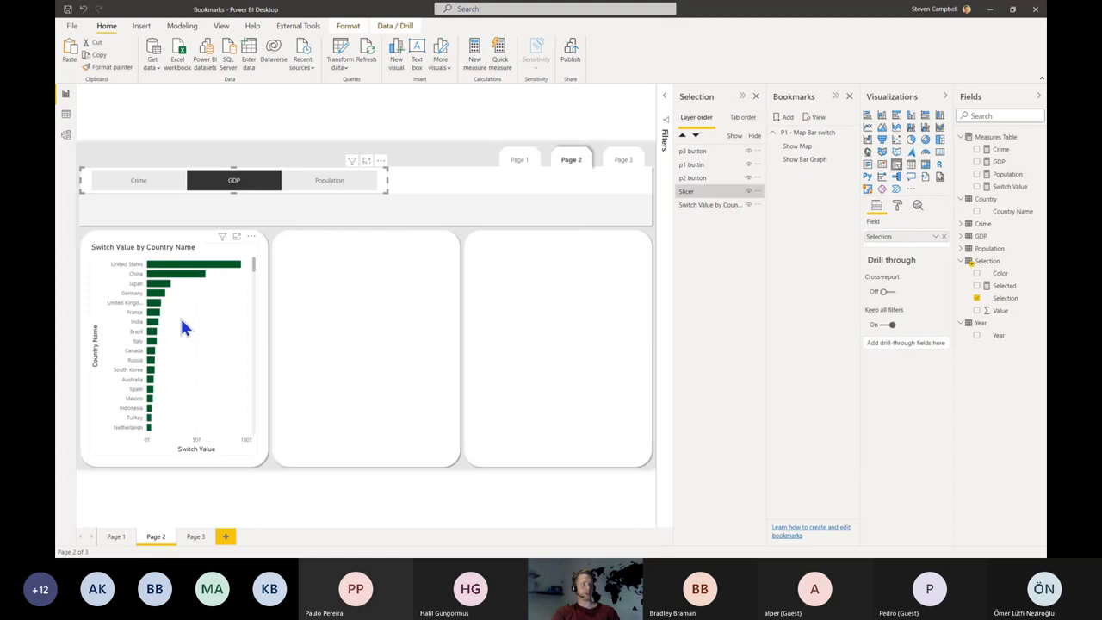
{"action": "left_click", "coordinate": [568, 170]}
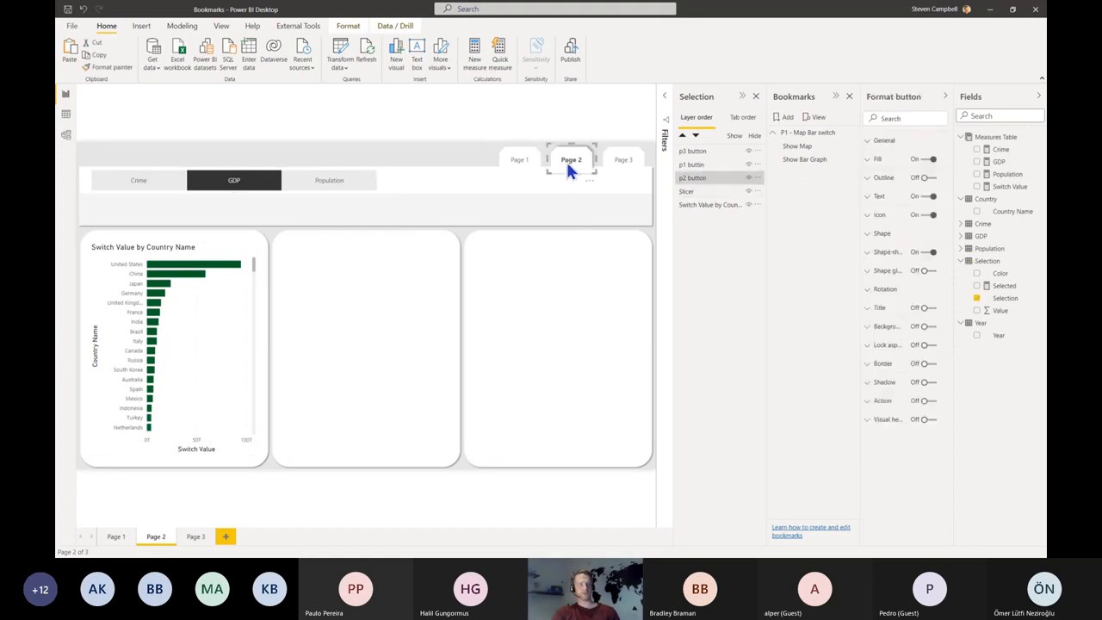
{"action": "left_click", "coordinate": [888, 252]}
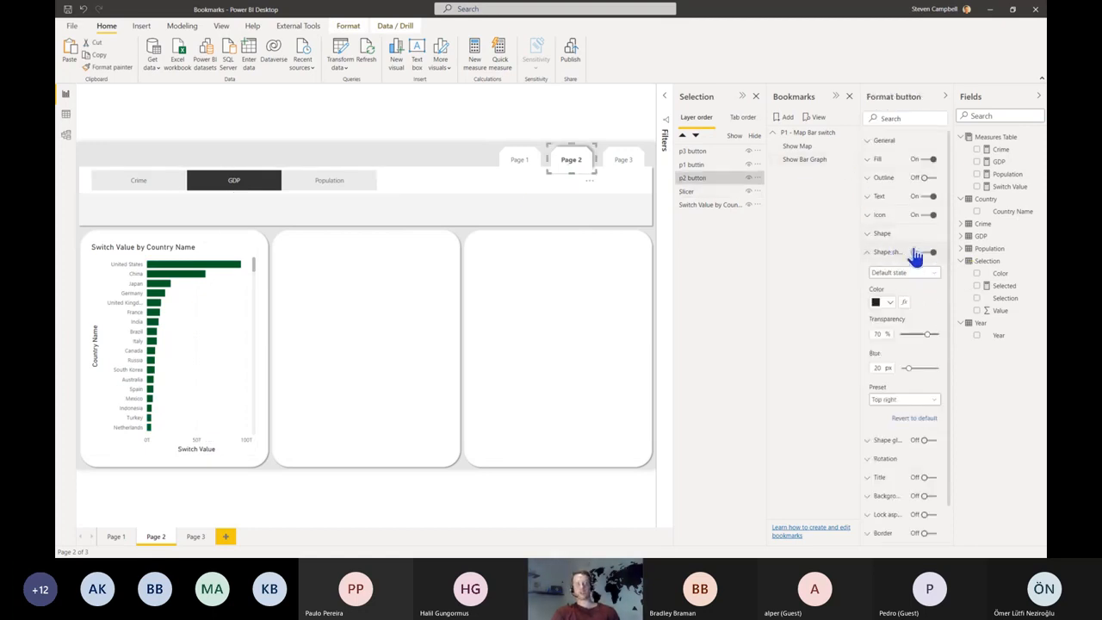
{"action": "left_click_drag", "start_coordinate": [862, 262], "coordinate": [821, 266]}
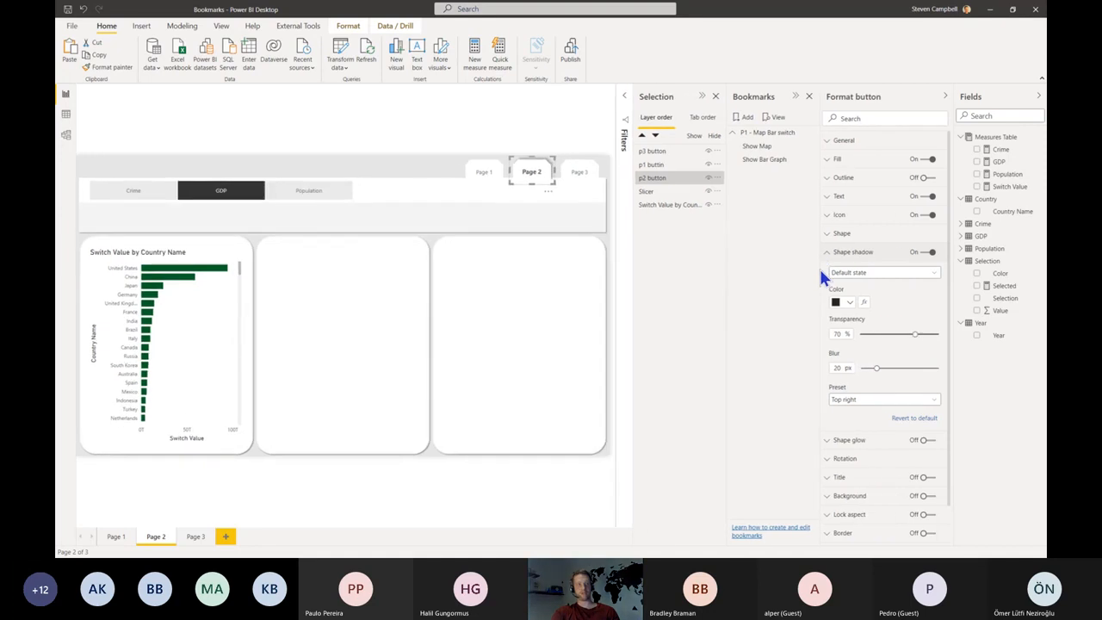
{"action": "left_click", "coordinate": [864, 303]}
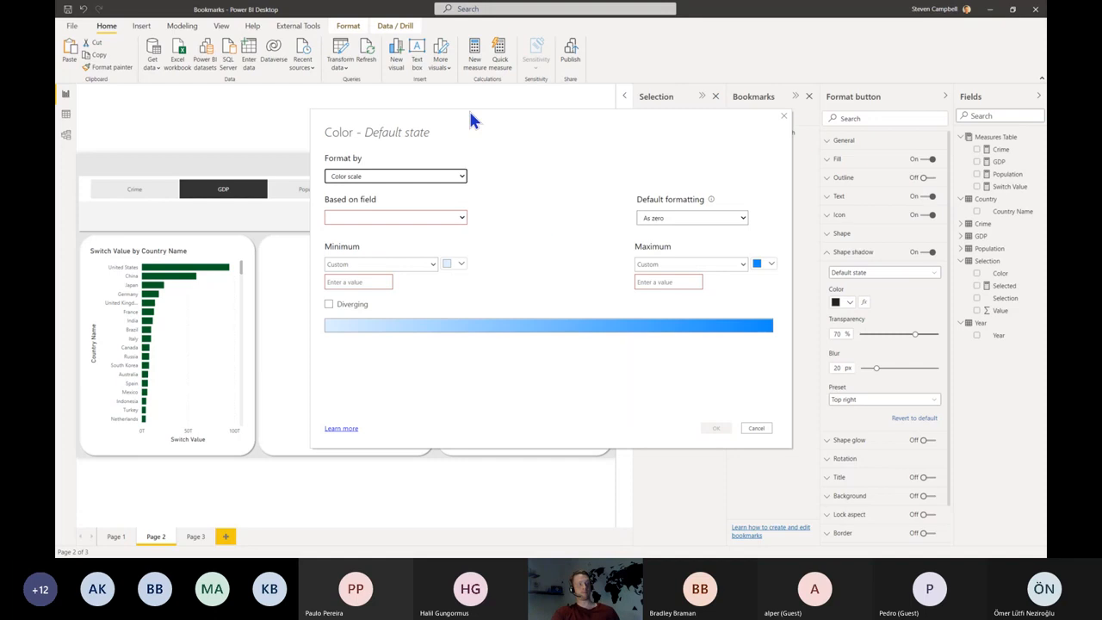
{"action": "left_click", "coordinate": [434, 178]}
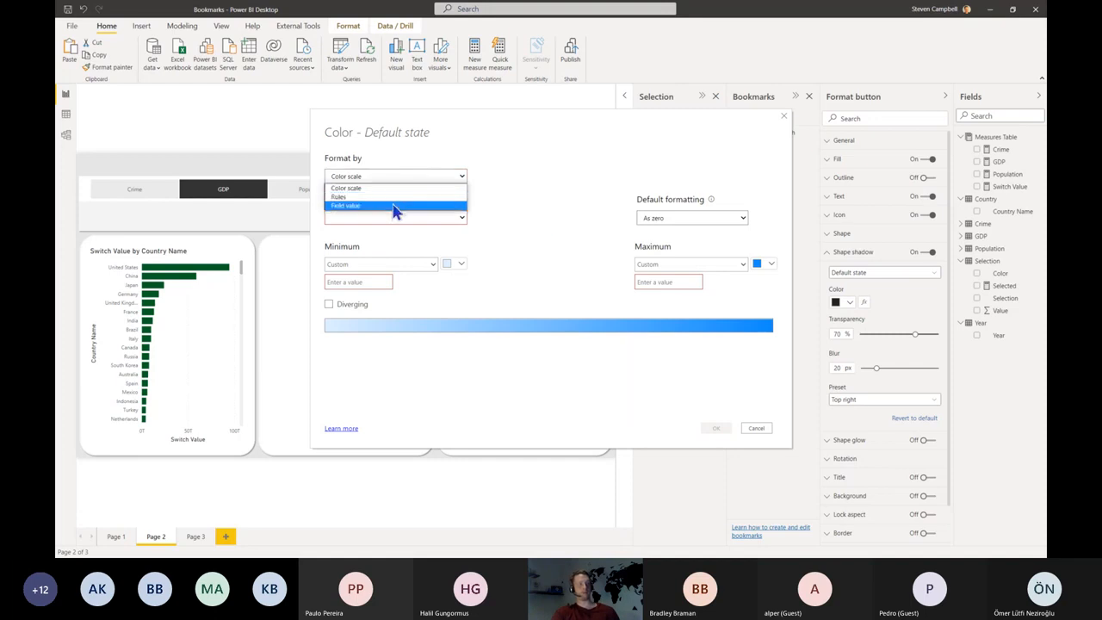
{"action": "left_click", "coordinate": [392, 205]}
{"action": "left_click", "coordinate": [392, 218]}
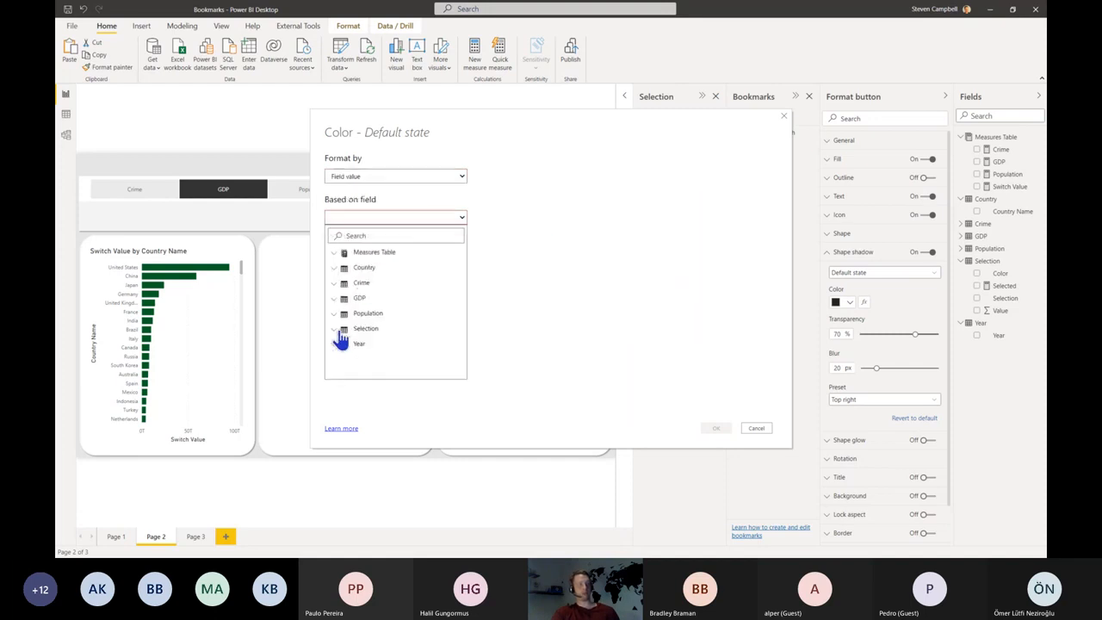
{"action": "left_click", "coordinate": [336, 328]}
{"action": "left_click", "coordinate": [355, 322]}
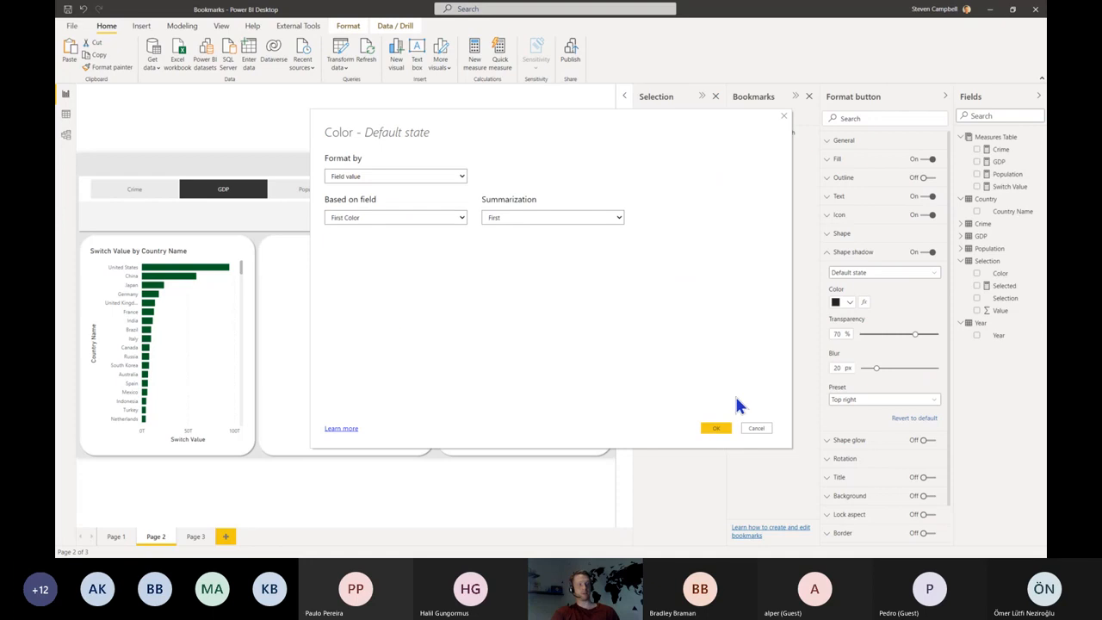
{"action": "left_click", "coordinate": [718, 430]}
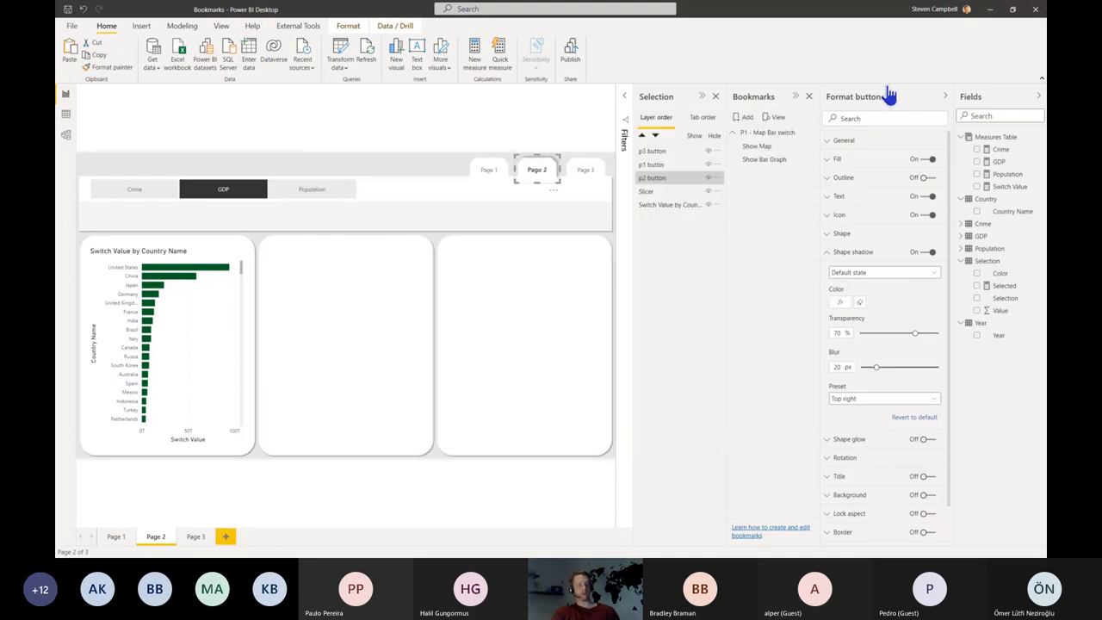
Step: Collapse the Fields, Format button, Bookmarks and Selection panes to enlarge the report canvas
{"action": "left_click", "coordinate": [1037, 95]}
{"action": "left_click", "coordinate": [1019, 96]}
{"action": "left_click", "coordinate": [988, 96]}
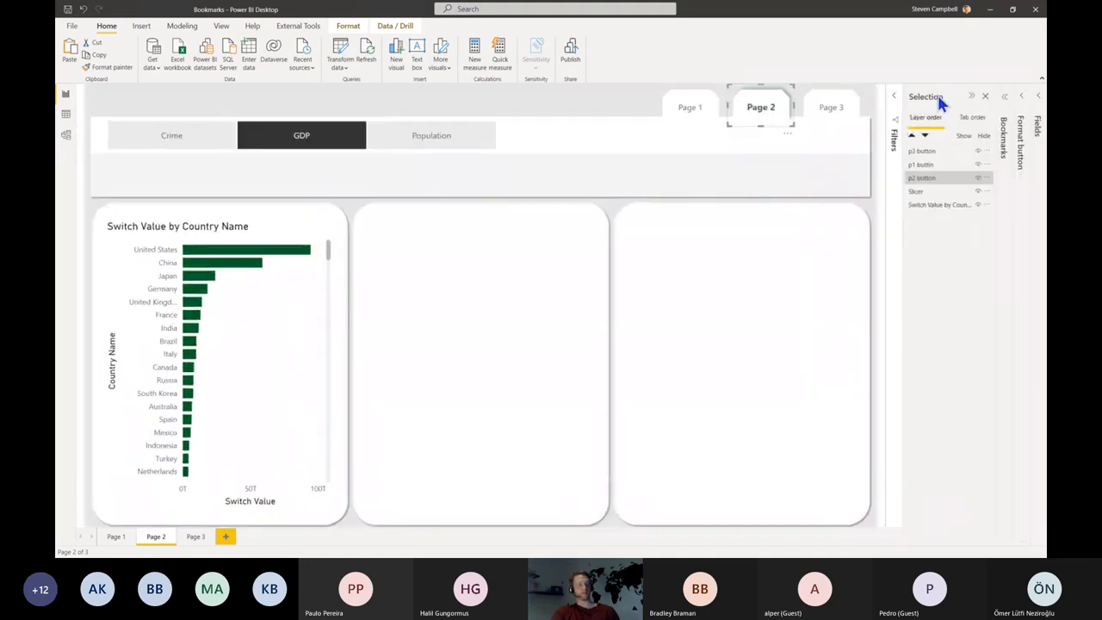
{"action": "left_click", "coordinate": [937, 92]}
Step: Test the Page 2 tab's shadow color by switching the slicer through Population, Crime and GDP, ending on Population
{"action": "left_click", "coordinate": [500, 131], "text": "ctrl"}
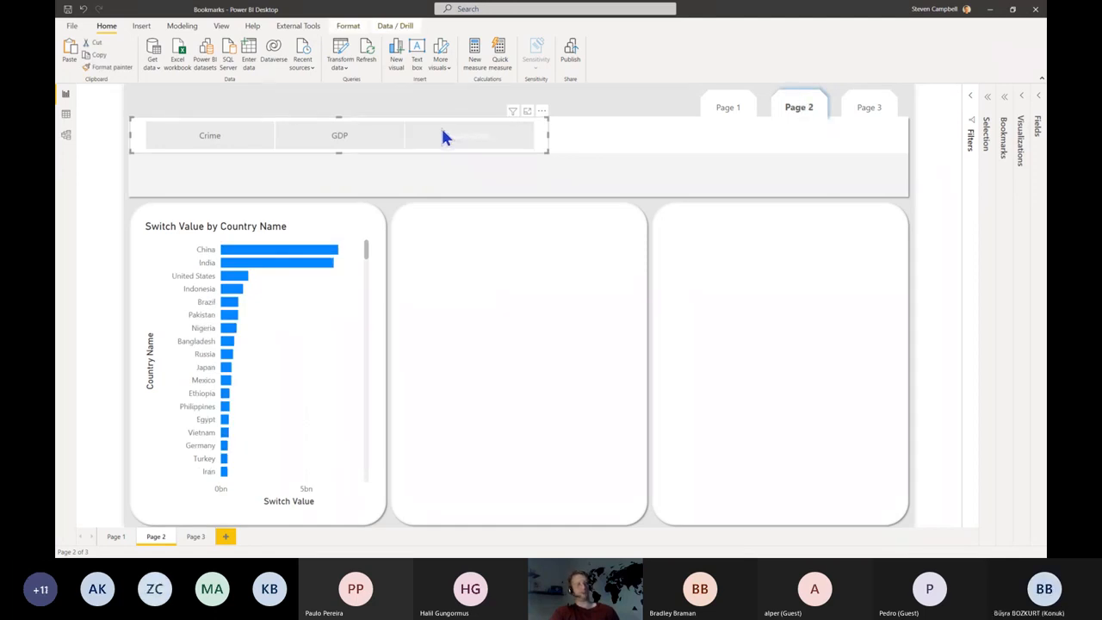
{"action": "left_click", "coordinate": [214, 141], "text": "ctrl"}
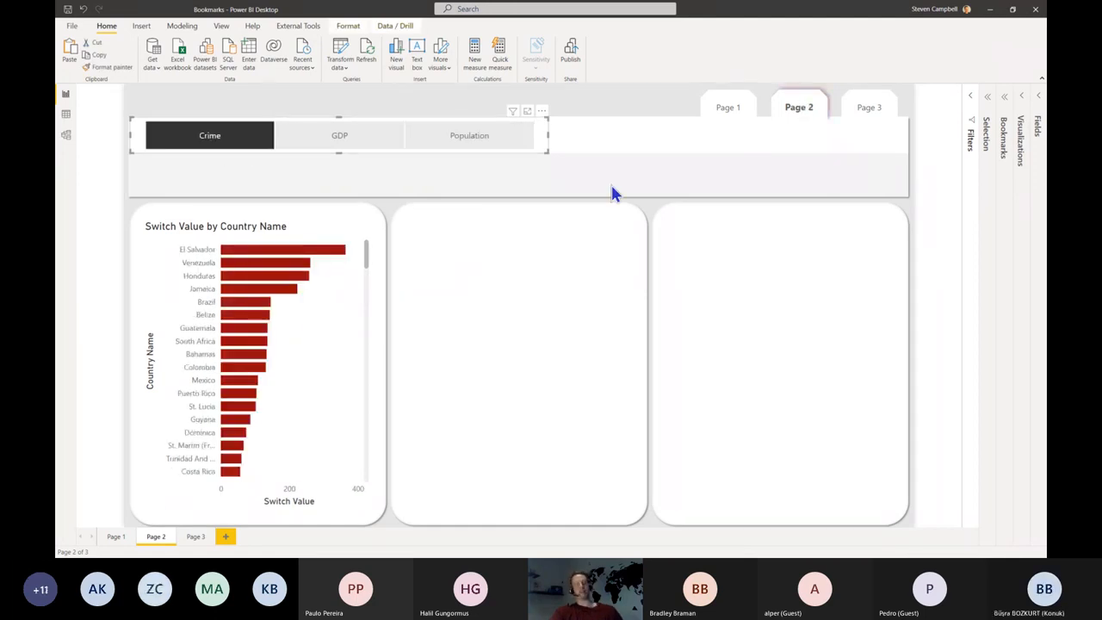
{"action": "left_click", "coordinate": [368, 141], "text": "ctrl"}
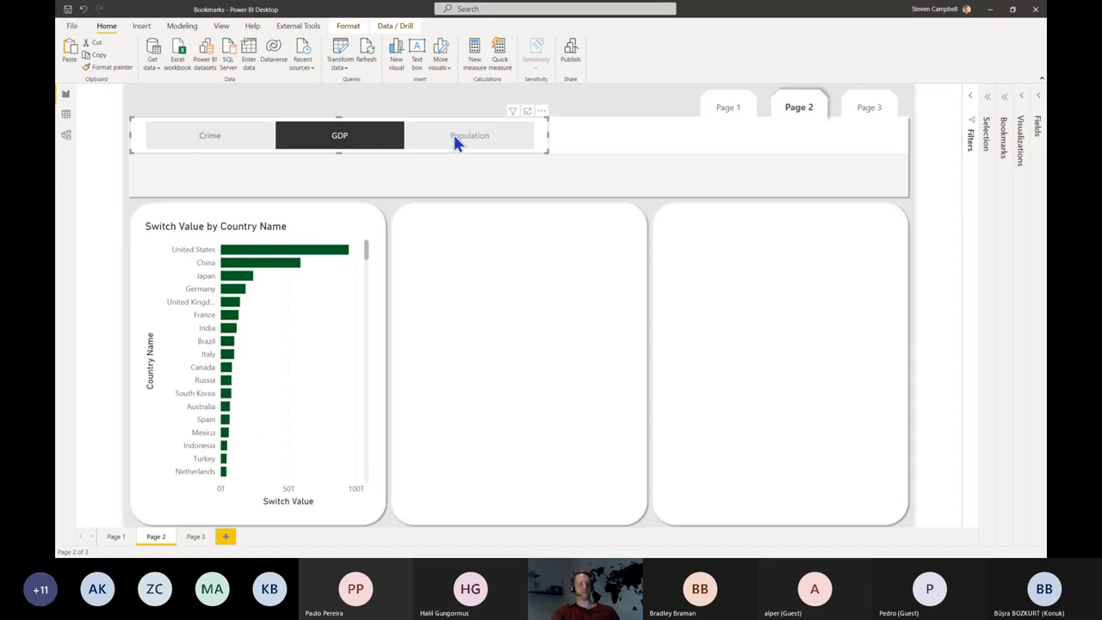
{"action": "left_click", "coordinate": [453, 138], "text": "ctrl"}
{"action": "left_click", "coordinate": [644, 177]}
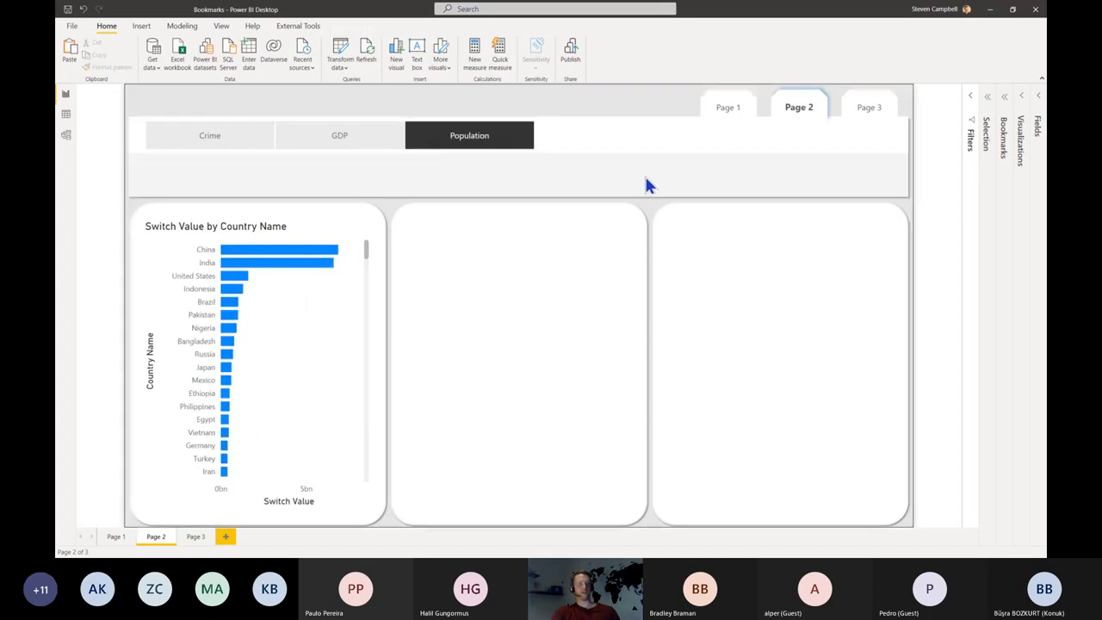
{"action": "left_click", "coordinate": [730, 108]}
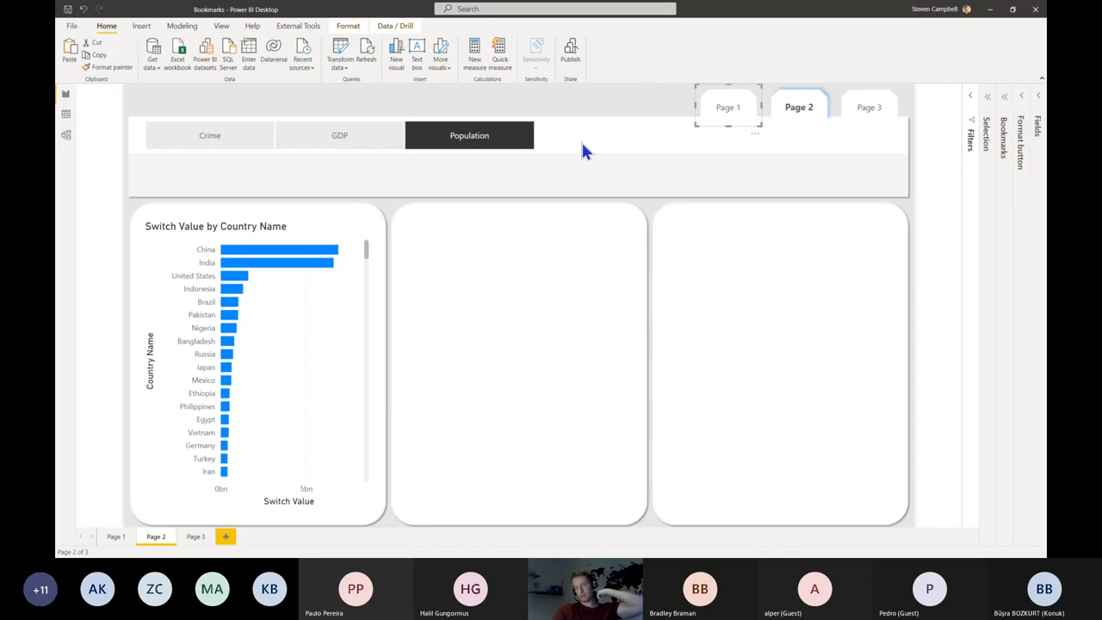
{"action": "left_click", "coordinate": [747, 178]}
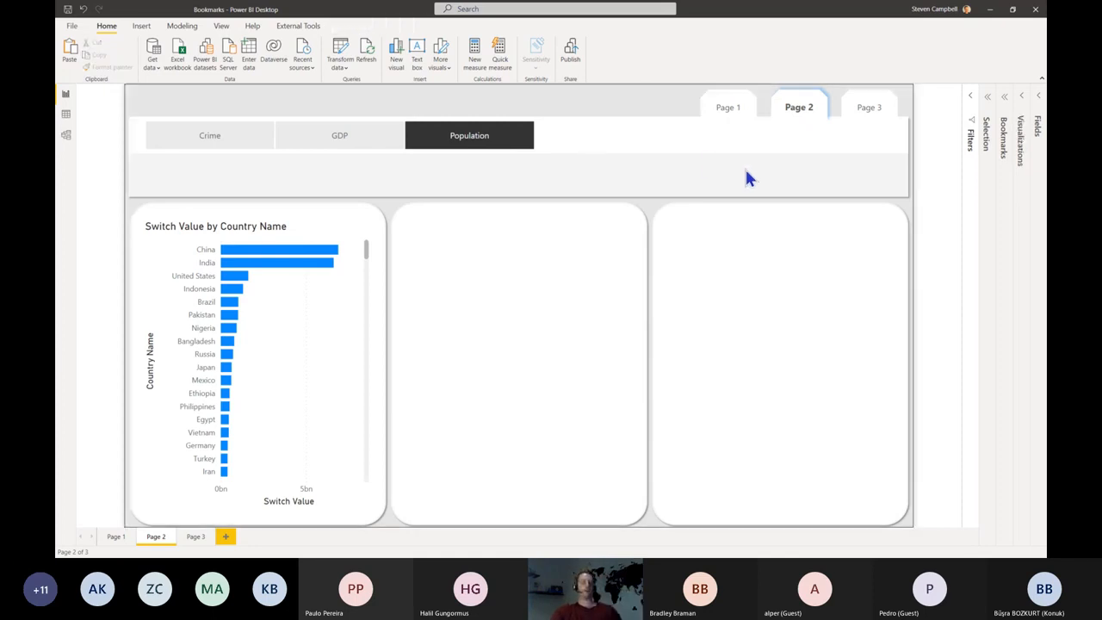
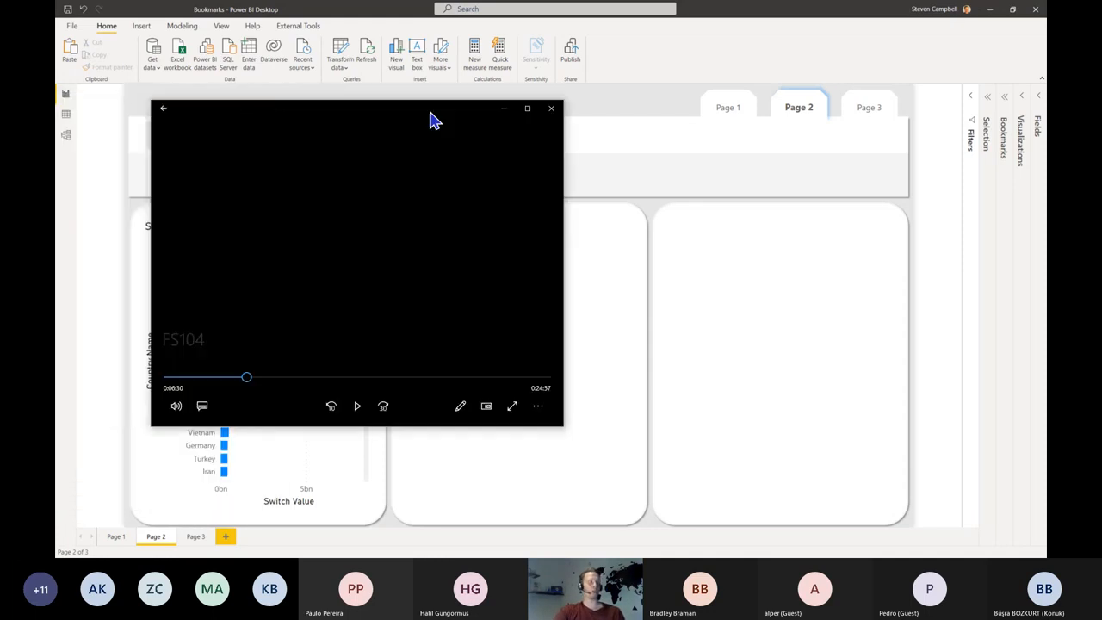
Step: Maximize the video player window and play the FS104 video from 0:06:30
{"action": "left_click_drag", "start_coordinate": [431, 115], "coordinate": [521, 1]}
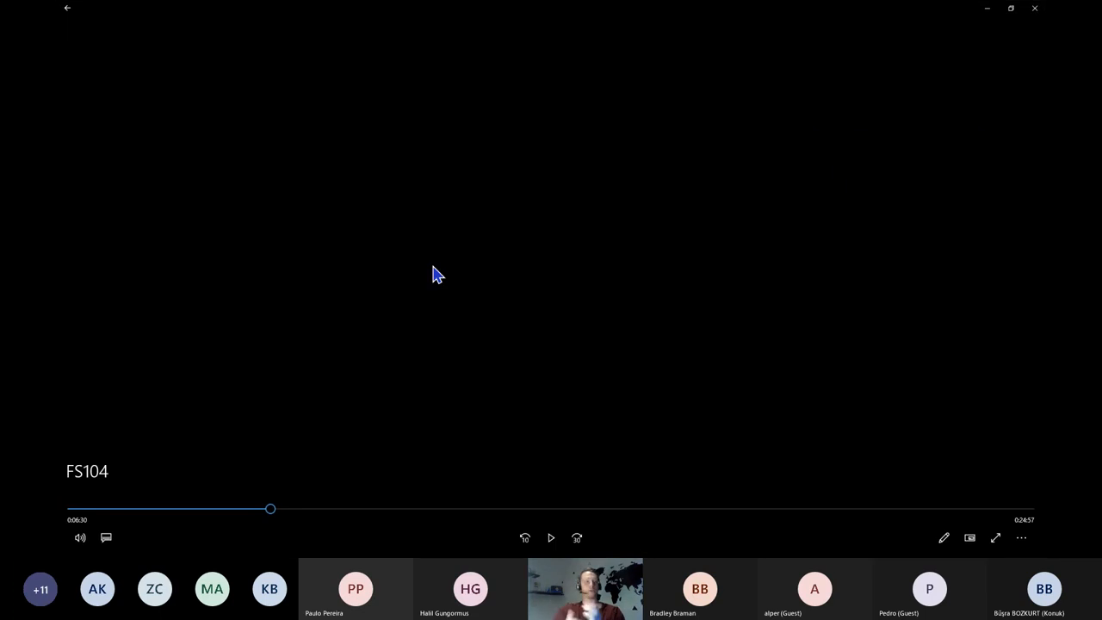
{"action": "left_click", "coordinate": [553, 534]}
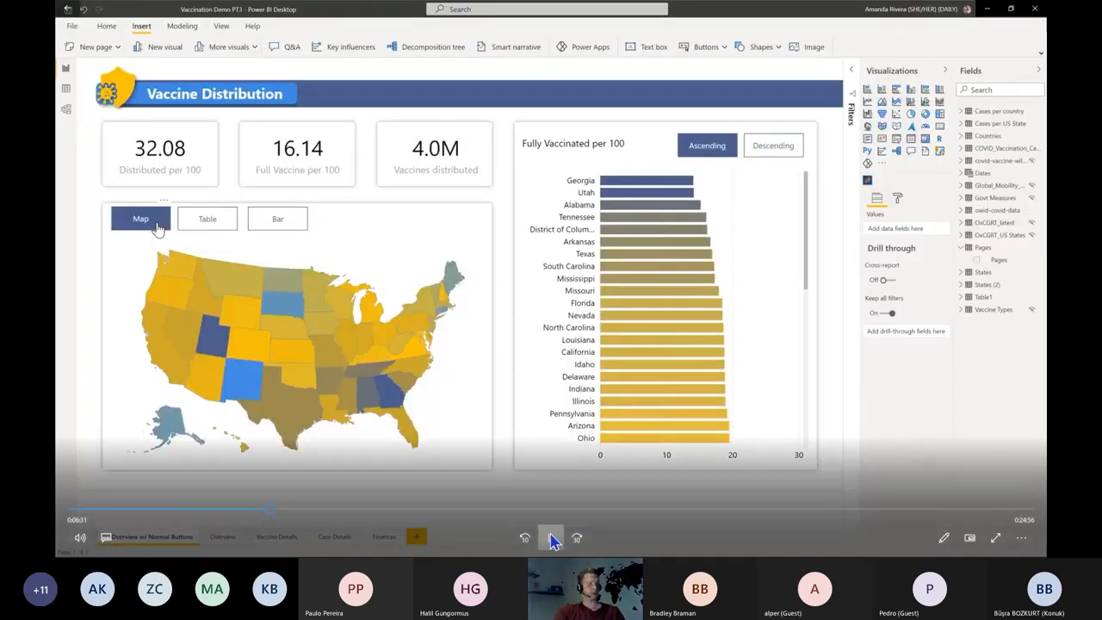
{"action": "left_click", "coordinate": [553, 535]}
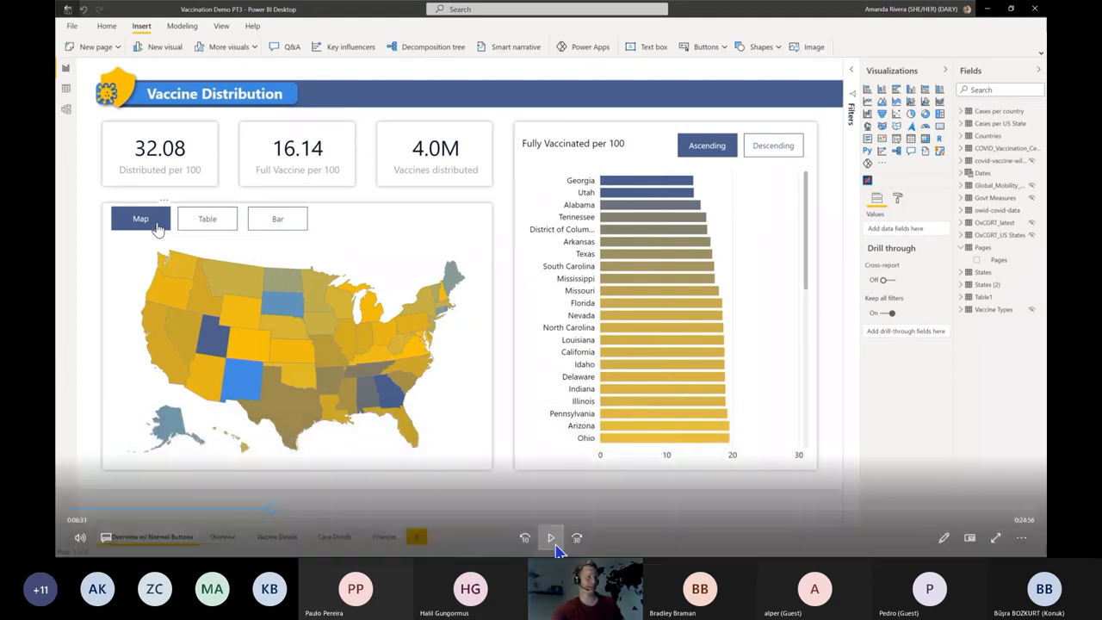
{"action": "left_click", "coordinate": [553, 542]}
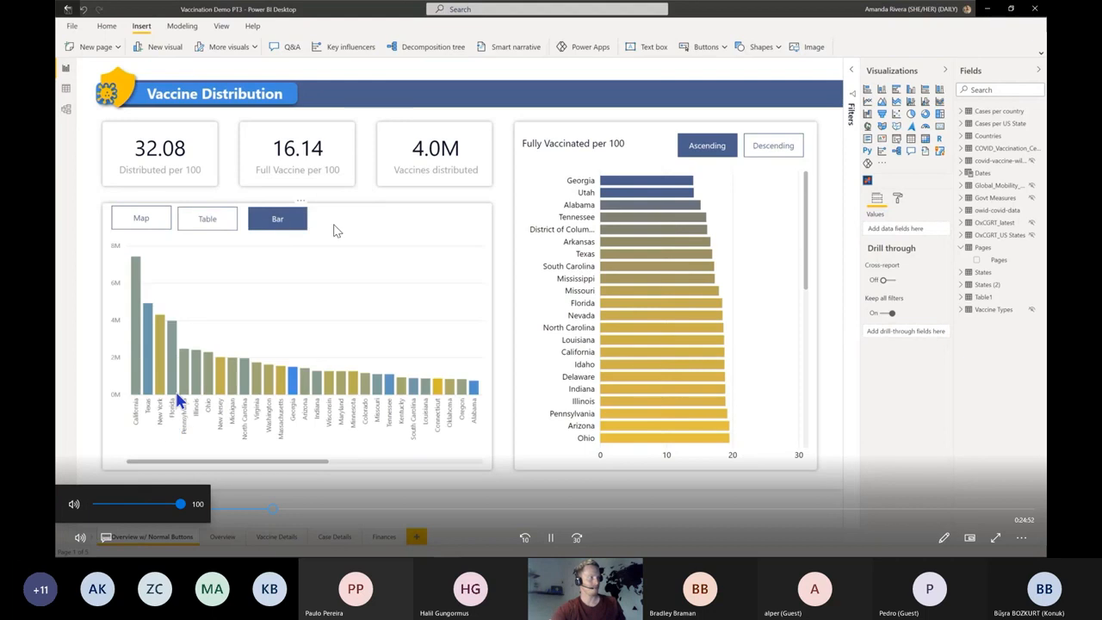
Step: Mute the video, pause it at the Page Navigator and Bookmark Navigator button options, and resume playback
{"action": "left_click", "coordinate": [74, 504]}
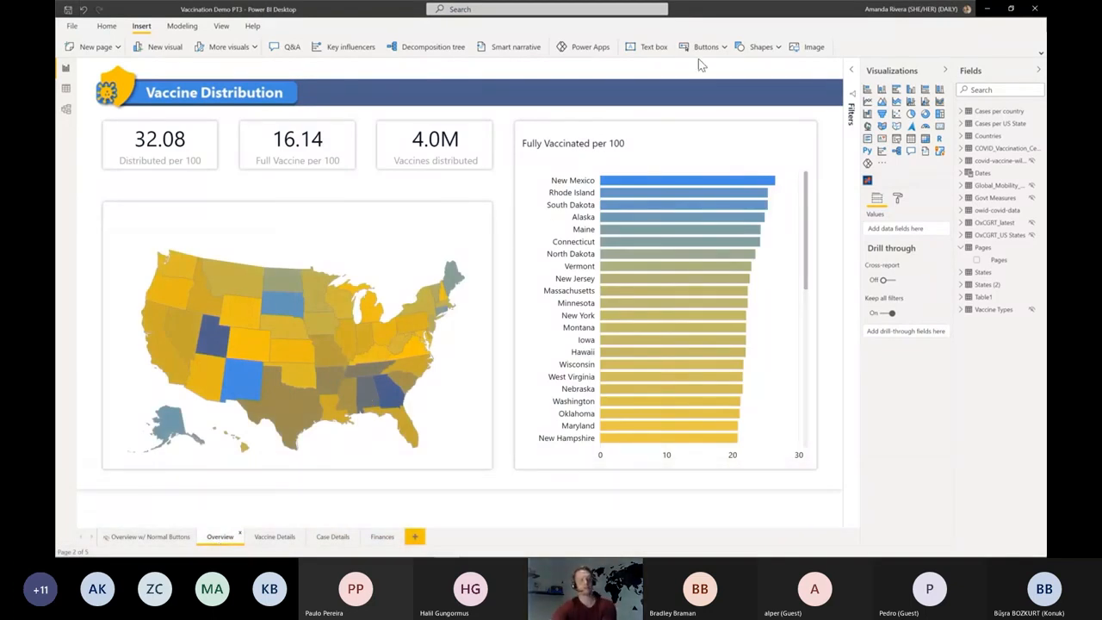
{"action": "mouse_move", "coordinate": [436, 330]}
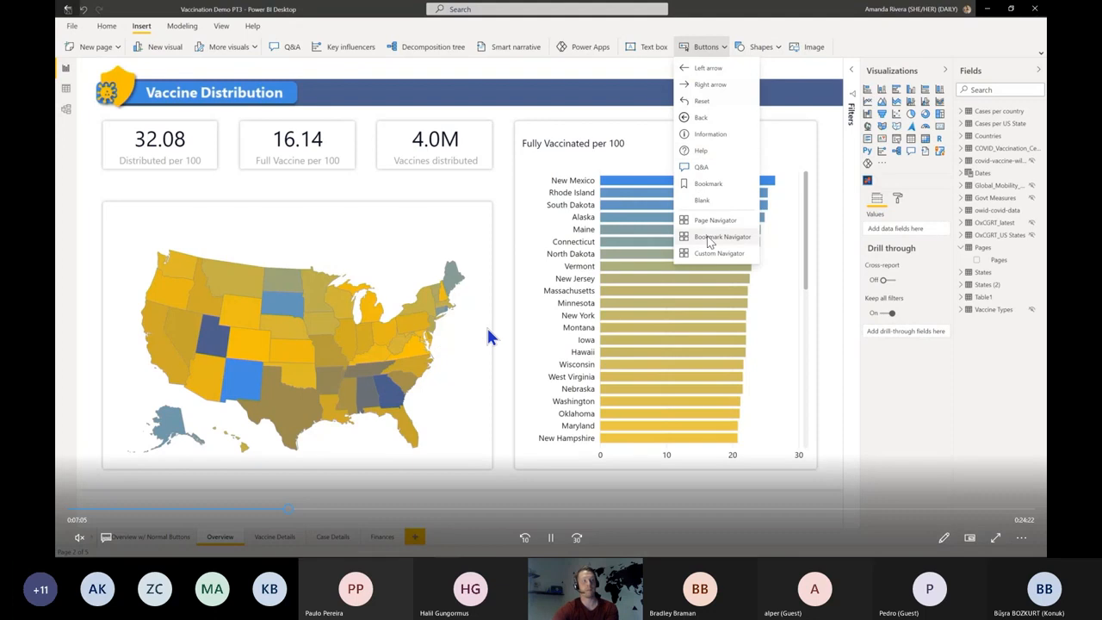
{"action": "left_click", "coordinate": [550, 543]}
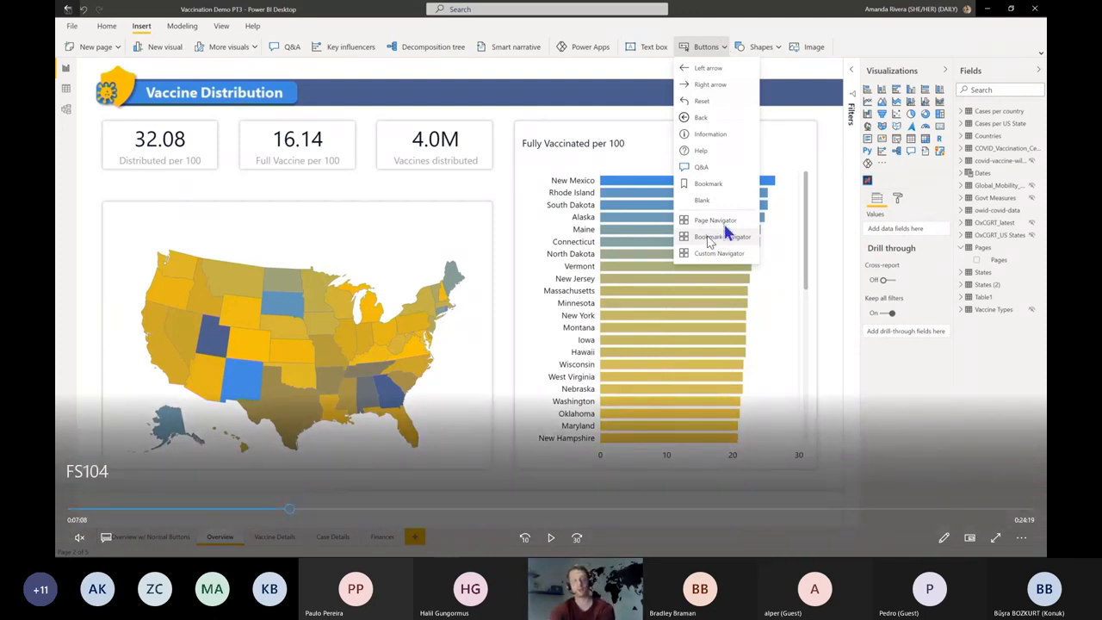
{"action": "left_click", "coordinate": [554, 537]}
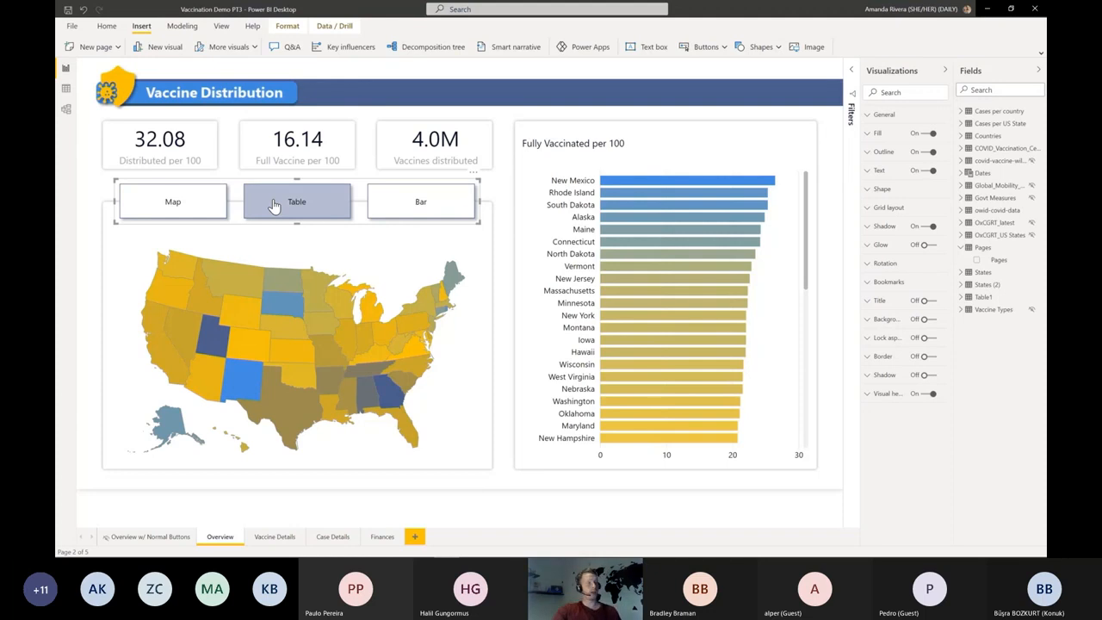
Step: Skip the playing navigator demo video forward by 30 seconds
{"action": "mouse_move", "coordinate": [538, 276]}
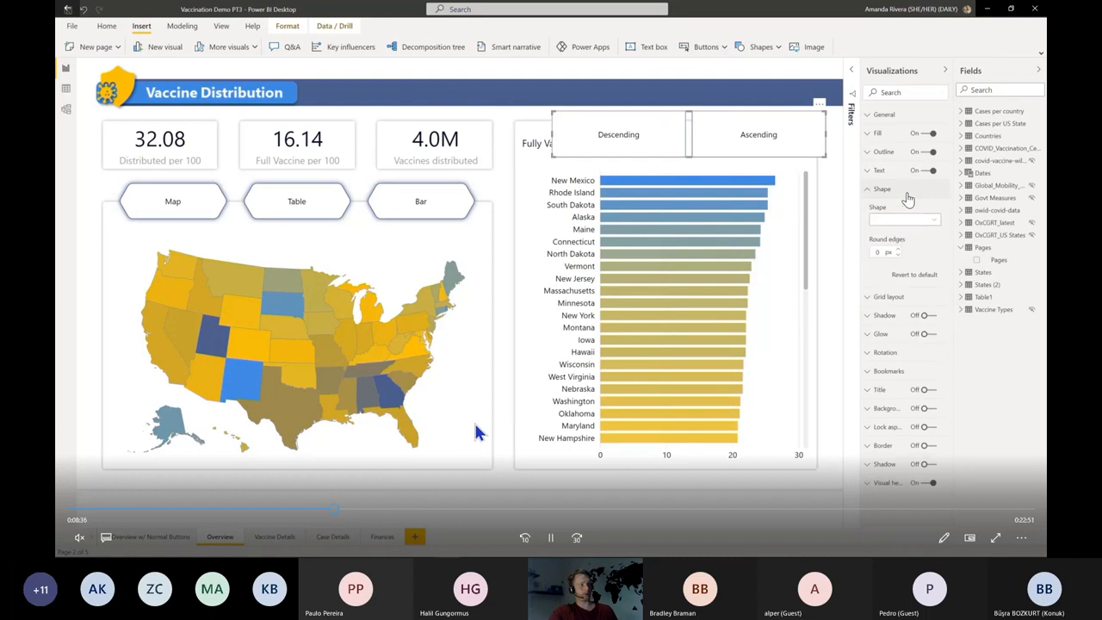
{"action": "left_click", "coordinate": [577, 537]}
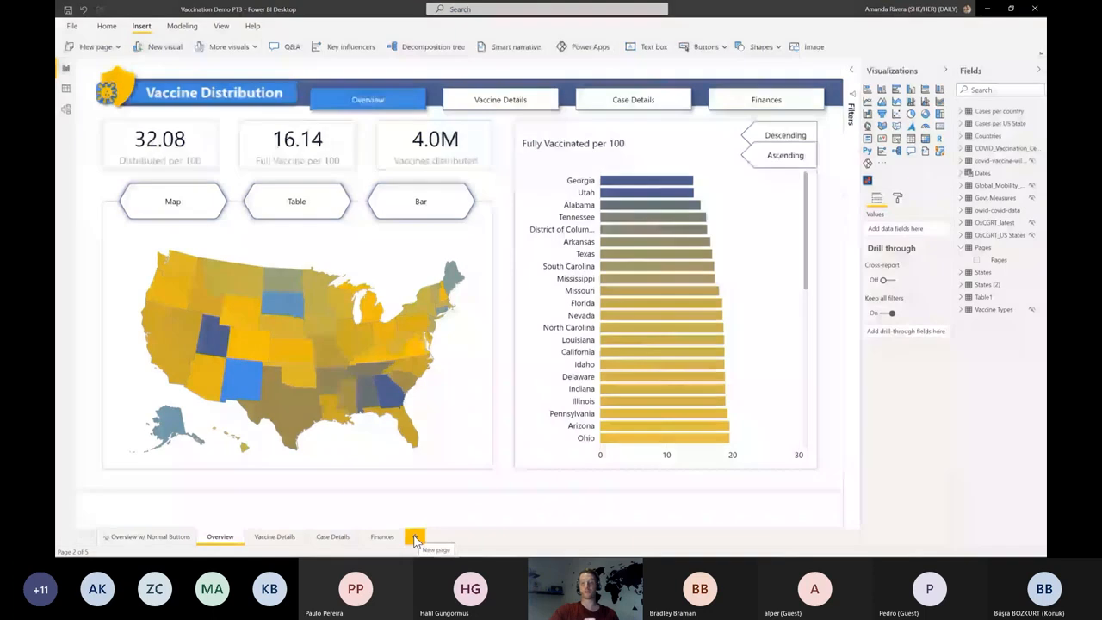
Step: Add a new report page, paste the page navigator onto it, and follow its Overview button
{"action": "left_click", "coordinate": [414, 538]}
{"action": "key", "text": "ctrl+v"}
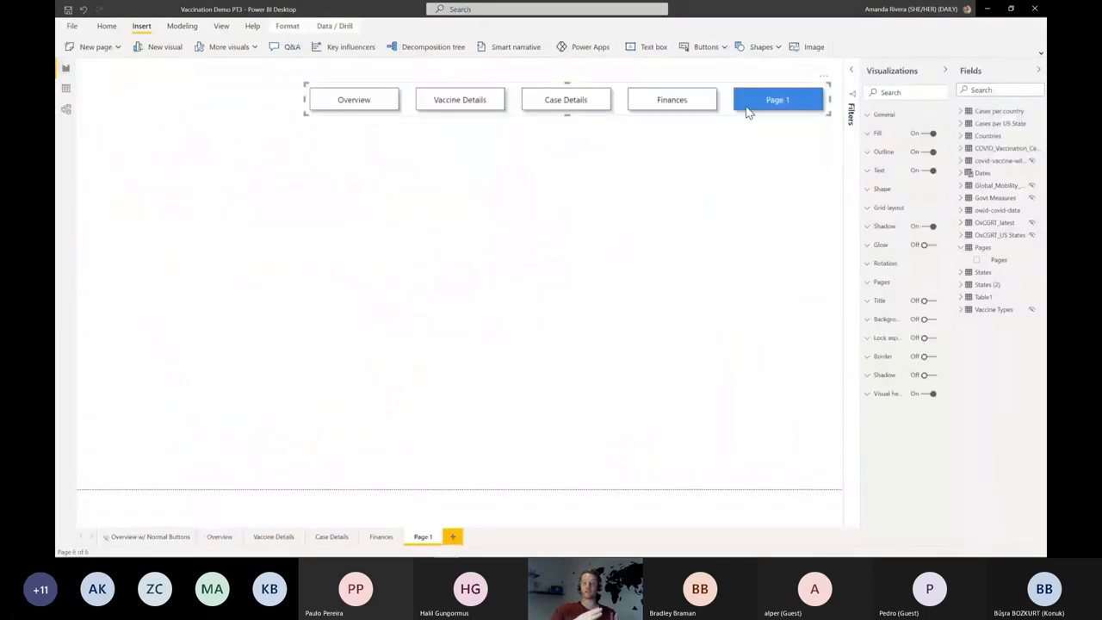
{"action": "left_click", "coordinate": [369, 103], "text": "ctrl"}
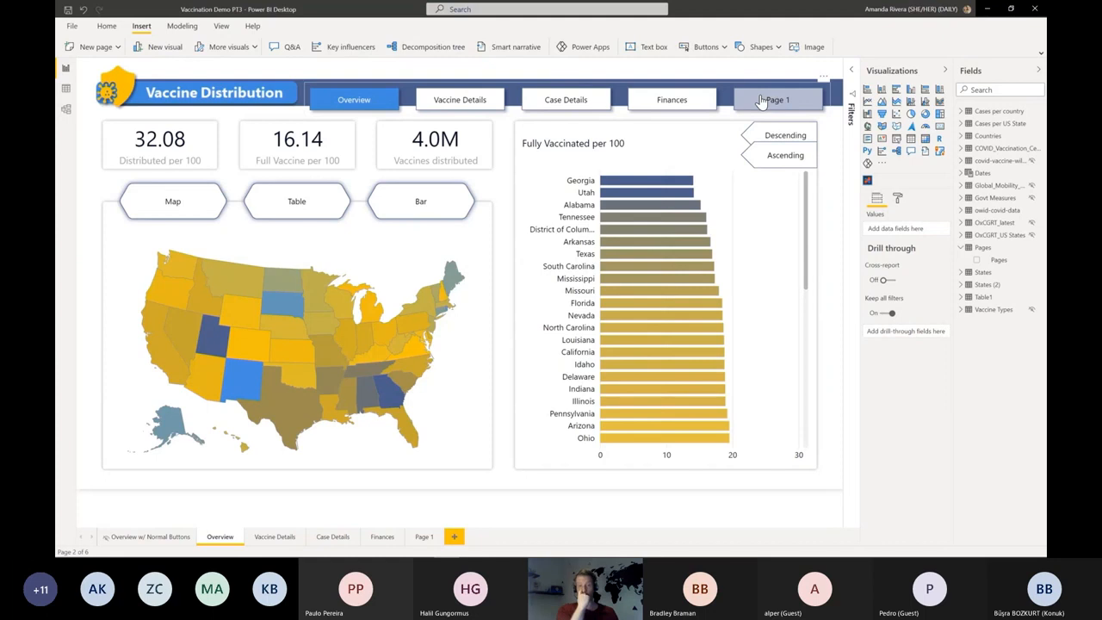
Step: Rename Page 1 as NewPage and return to the Overview page through the page navigator
{"action": "left_click", "coordinate": [424, 539]}
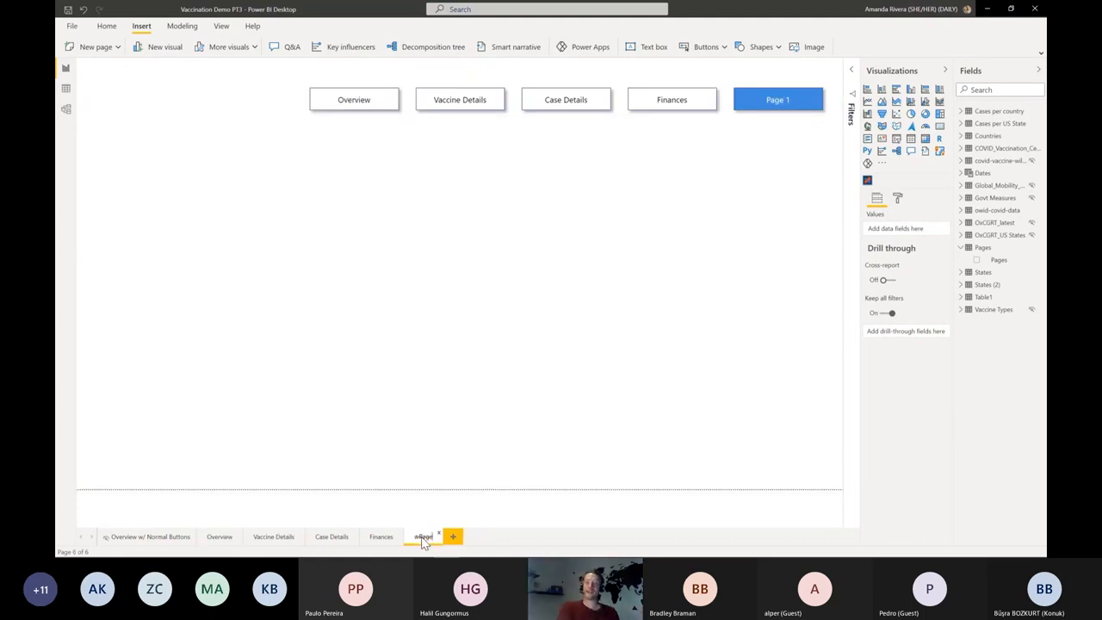
{"action": "key", "text": "Return"}
{"action": "left_click", "coordinate": [355, 101], "text": "ctrl"}
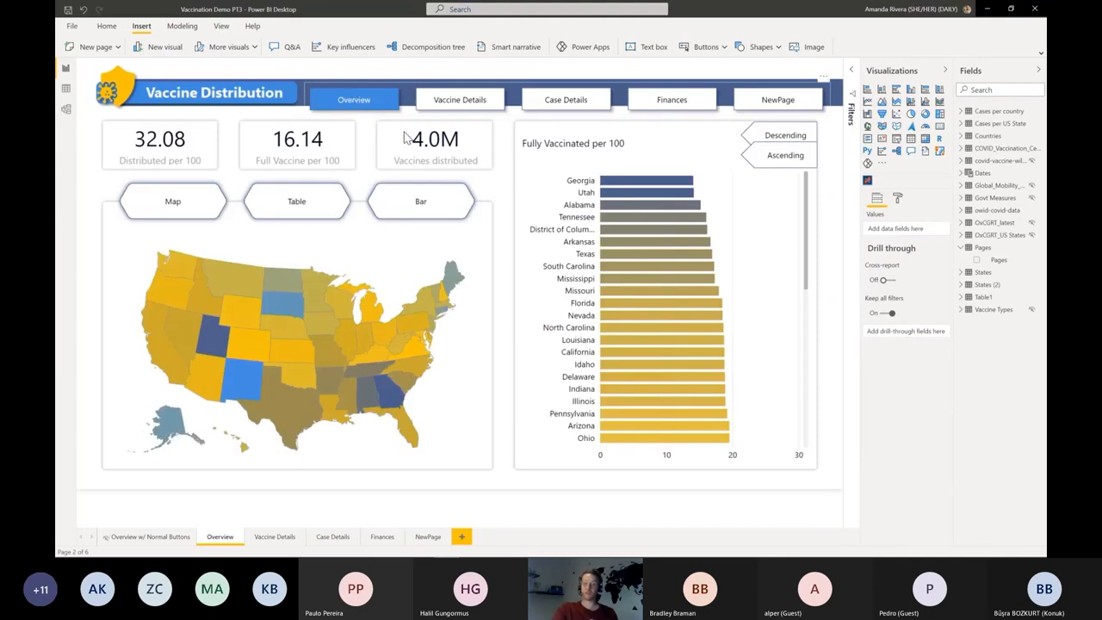
Step: Move NewPage between Vaccine Details and Case Details, and delete that page from the report
{"action": "left_click_drag", "start_coordinate": [424, 537], "coordinate": [309, 534]}
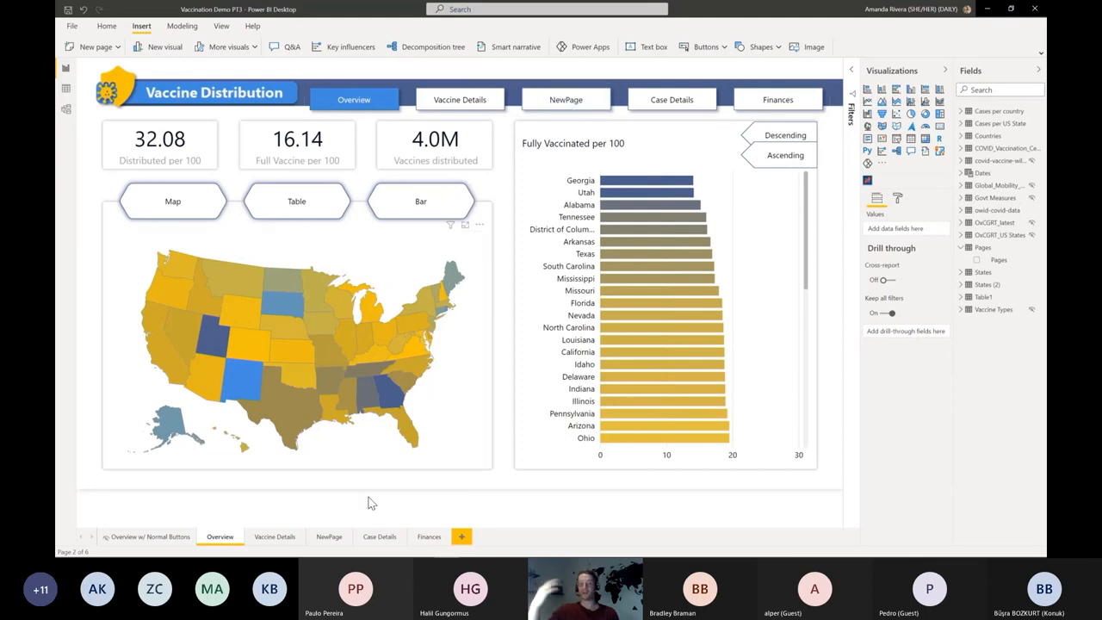
{"action": "left_click", "coordinate": [352, 537]}
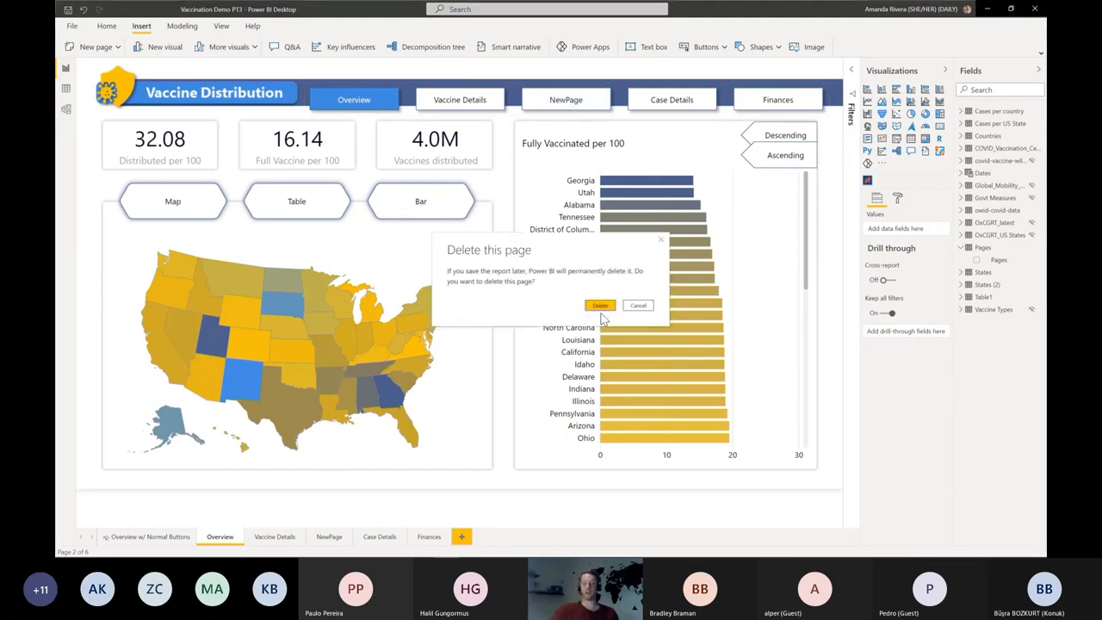
{"action": "left_click", "coordinate": [600, 306]}
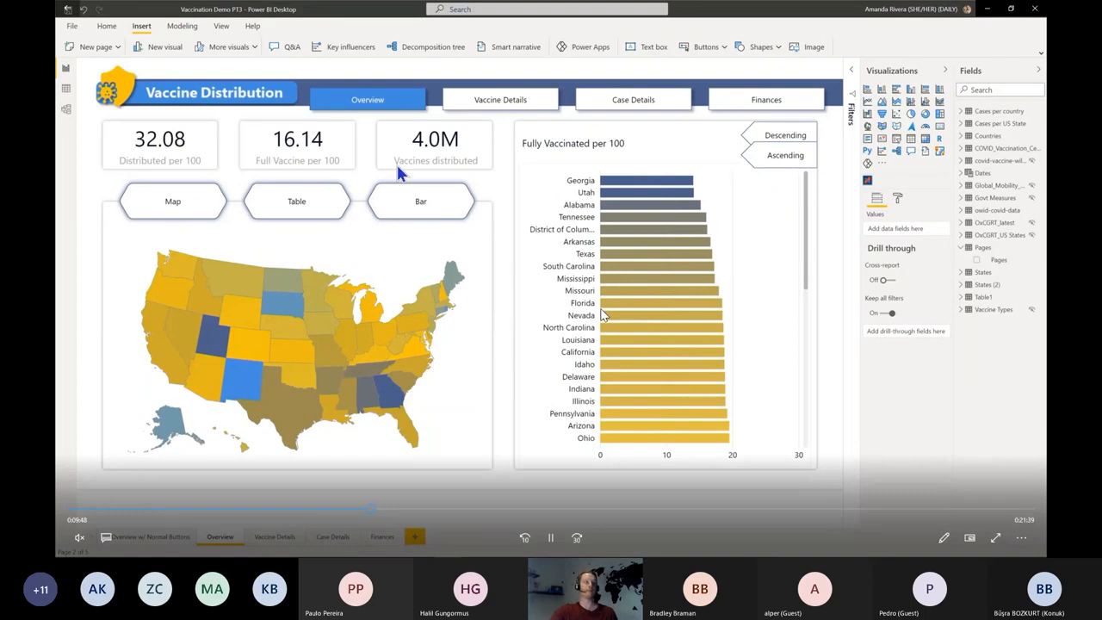
Step: Pause the demo video and switch to the Bookmarks report in Power BI Desktop
{"action": "left_click", "coordinate": [552, 542]}
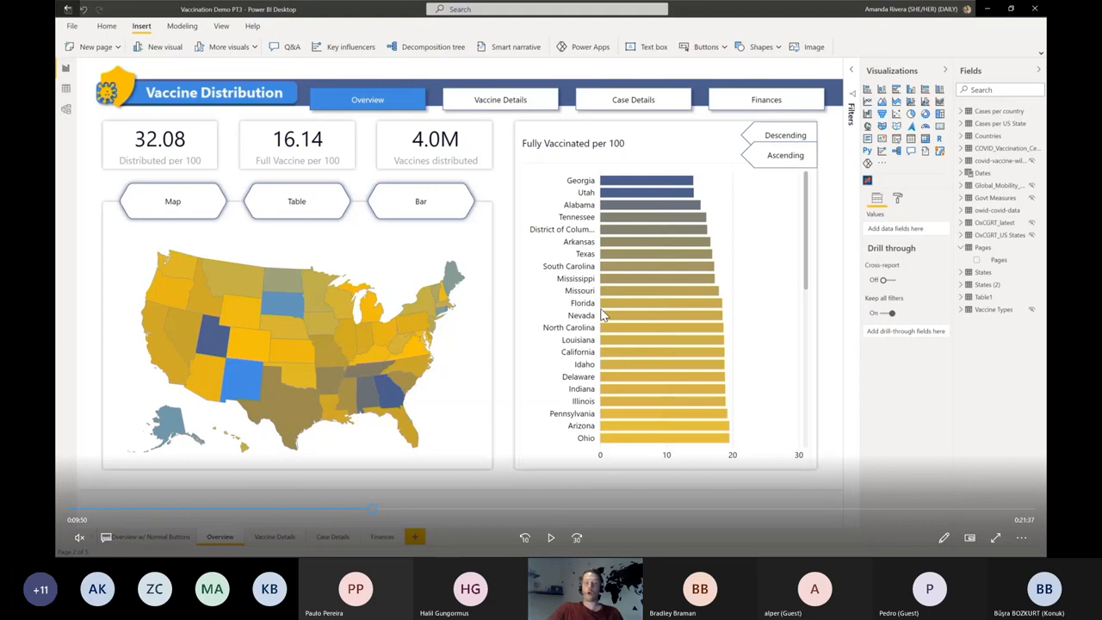
{"action": "key", "text": "alt+Tab"}
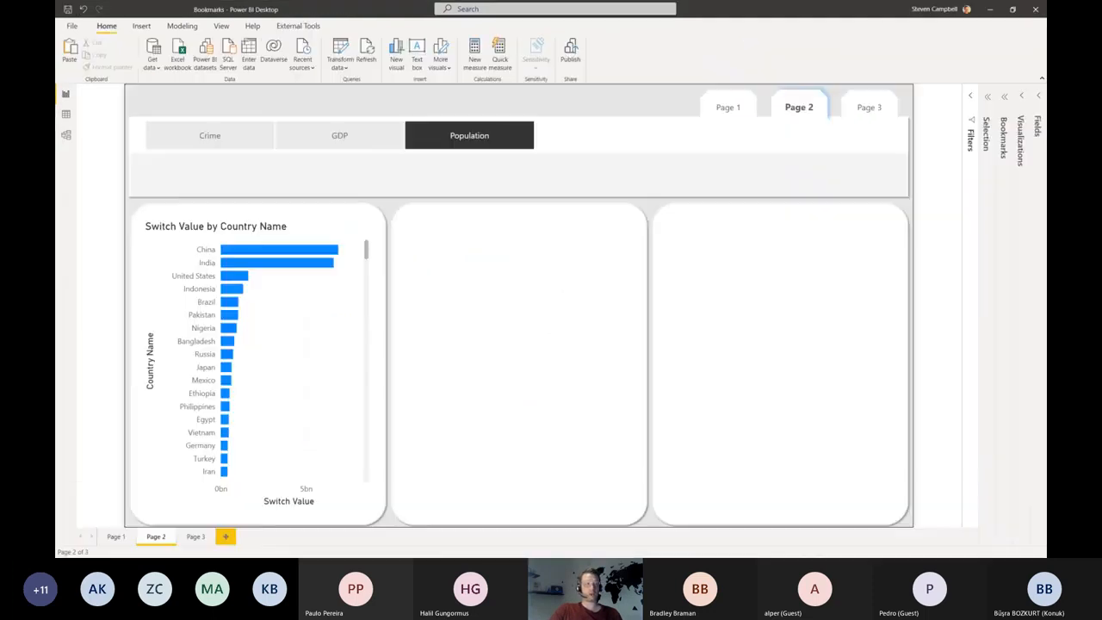
Step: Expand the Selection and Visualizations panes, and select the map visual on Page 1
{"action": "left_click", "coordinate": [985, 120]}
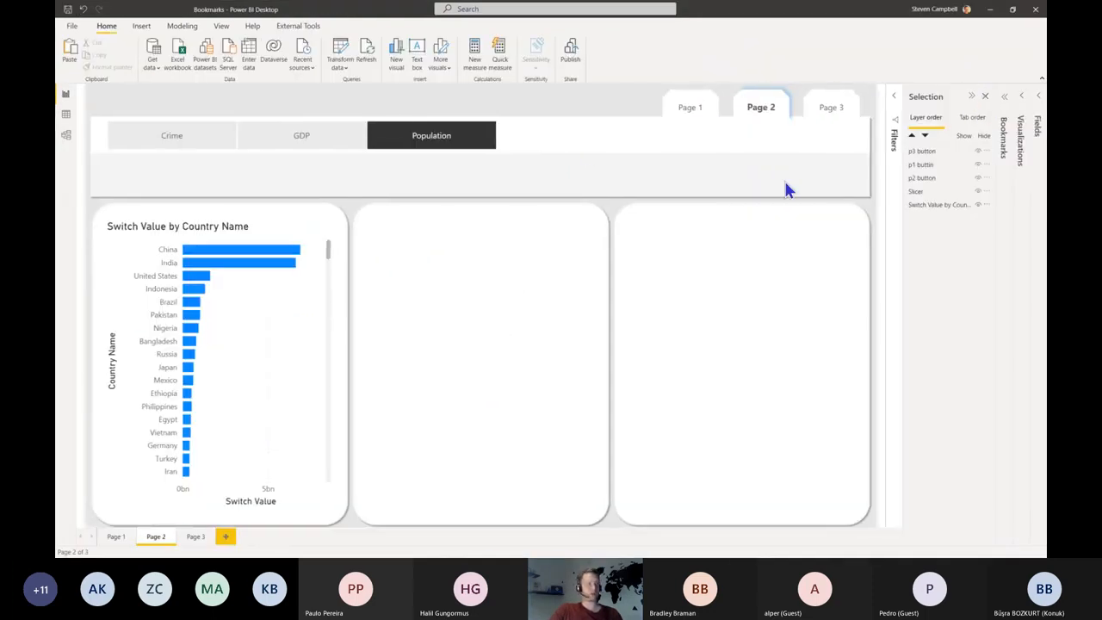
{"action": "left_click", "coordinate": [112, 538]}
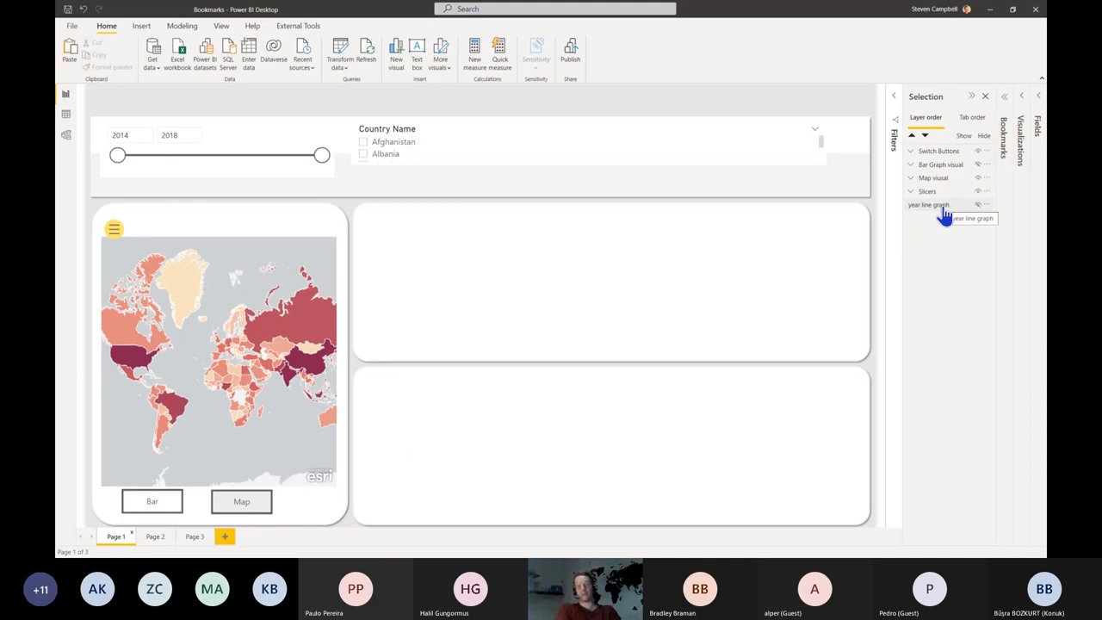
{"action": "left_click", "coordinate": [1019, 151]}
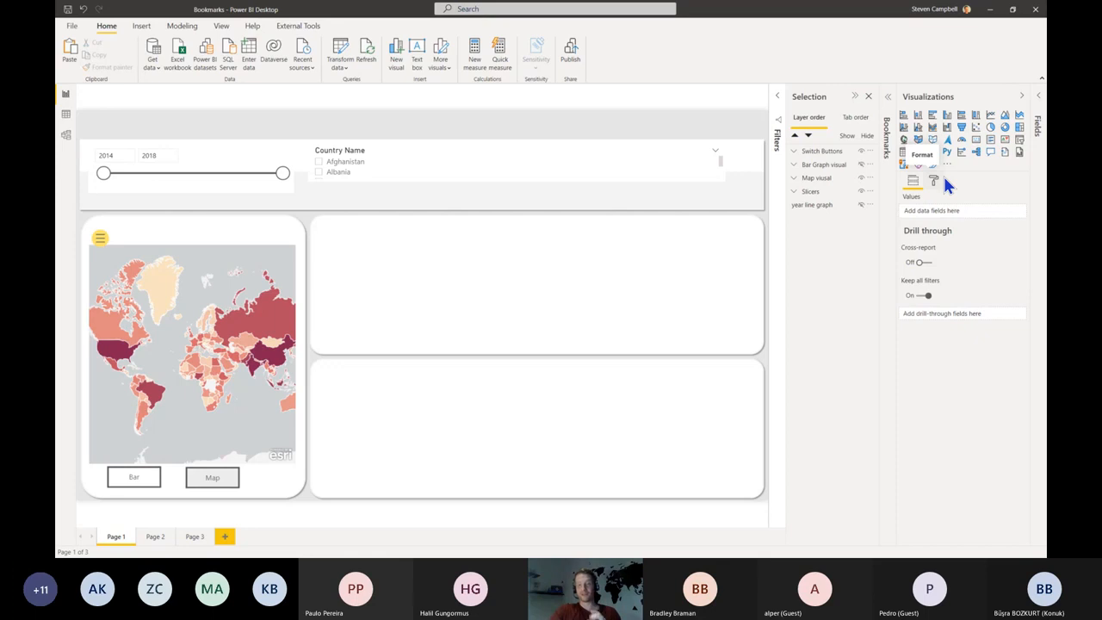
{"action": "left_click", "coordinate": [272, 247]}
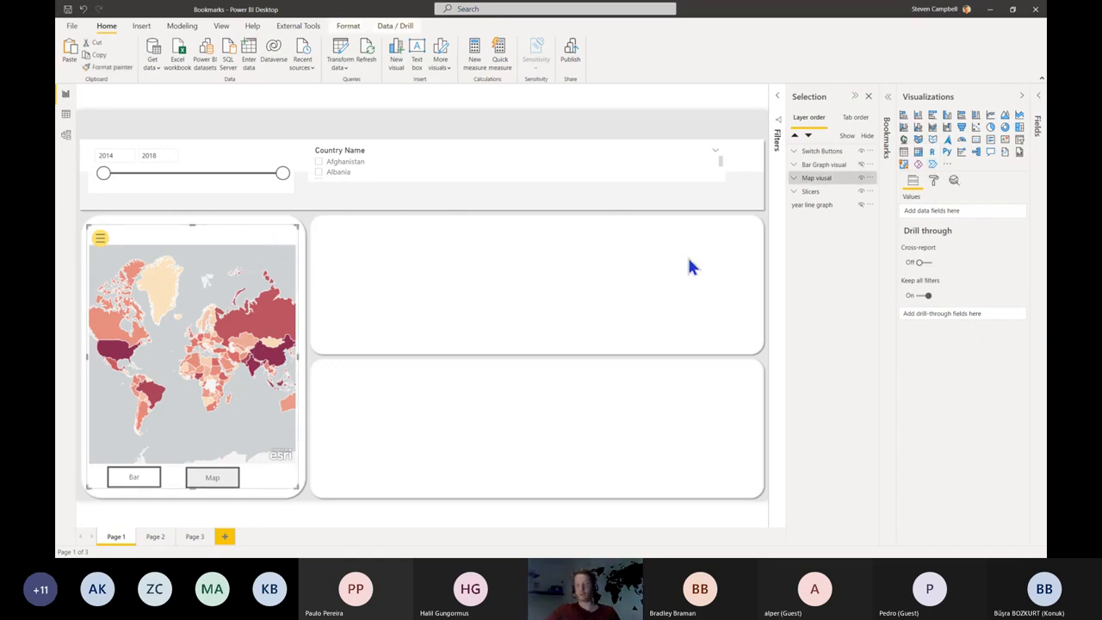